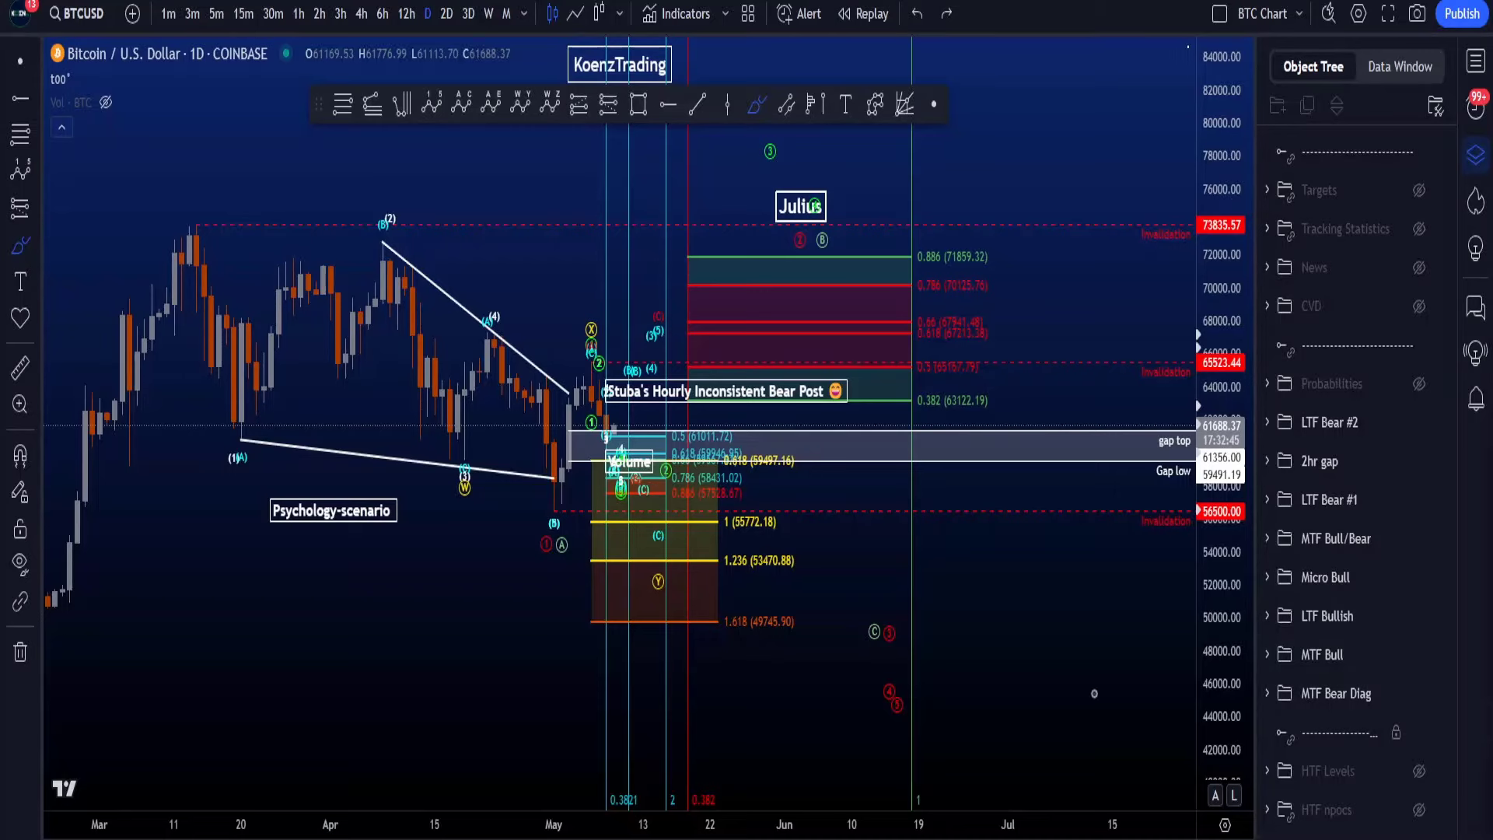
Sketch a large Brush loop around the whole price chart and undo the strokes.
{"action": "mouse_move", "coordinate": [535, 609]}
{"action": "left_mouse_down"}
{"action": "mouse_move", "coordinate": [716, 678]}
{"action": "mouse_move", "coordinate": [638, 121]}
{"action": "mouse_move", "coordinate": [360, 596]}
{"action": "left_mouse_up"}
{"action": "left_click_drag", "start_coordinate": [429, 652], "coordinate": [882, 292]}
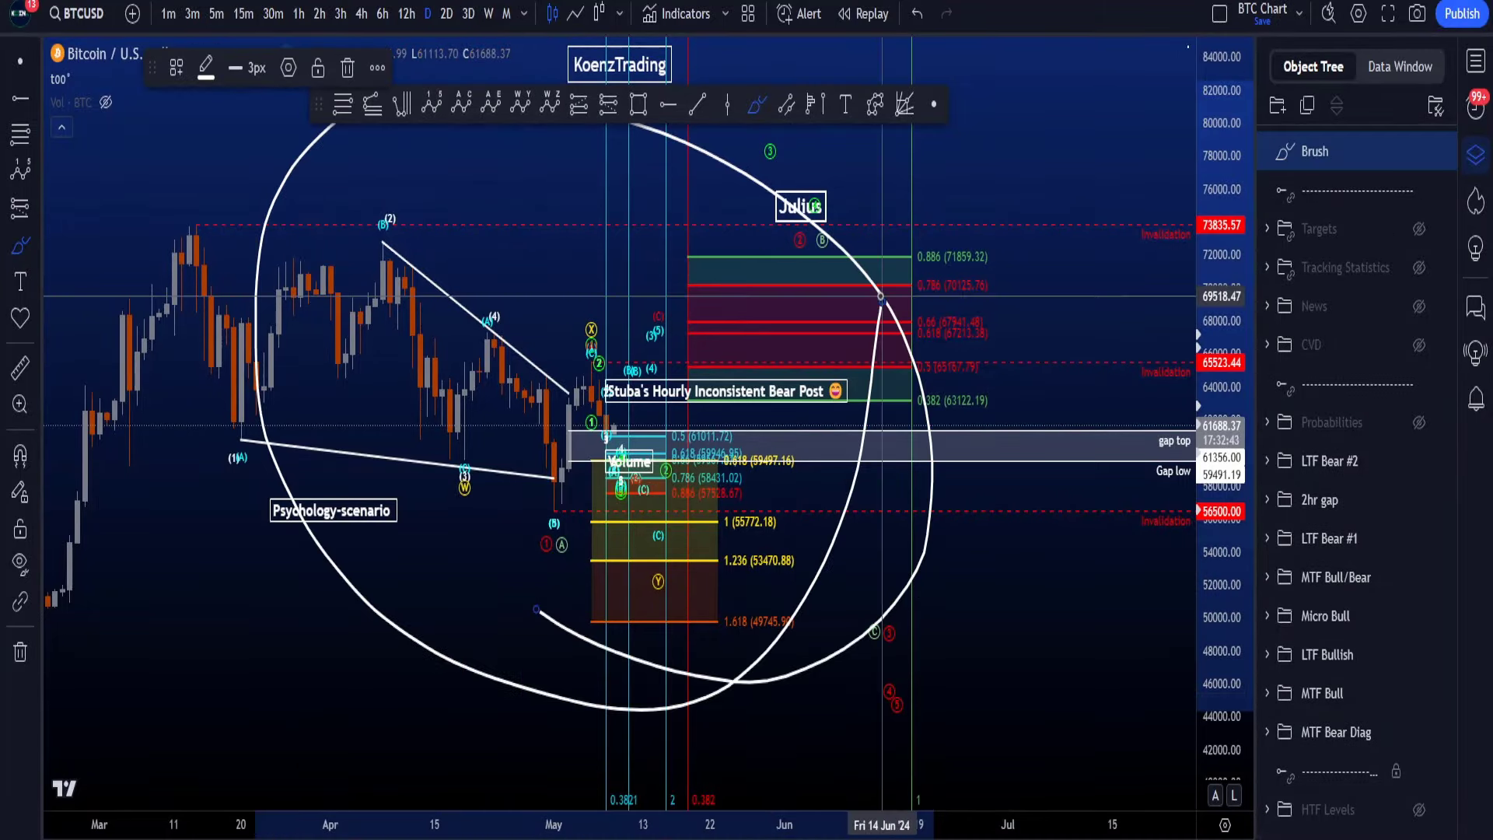
{"action": "key", "text": "ctrl+z"}
{"action": "key", "text": "ctrl+z"}
{"action": "key", "text": "ctrl+z"}
Brush a path from the March high through the (5) low and circled B towards circled C, circle that target, and undo the strokes.
{"action": "mouse_move", "coordinate": [148, 297]}
{"action": "left_mouse_down"}
{"action": "mouse_move", "coordinate": [267, 311]}
{"action": "mouse_move", "coordinate": [563, 479]}
{"action": "mouse_move", "coordinate": [525, 595]}
{"action": "left_mouse_up"}
{"action": "mouse_move", "coordinate": [573, 509]}
{"action": "left_mouse_down"}
{"action": "mouse_move", "coordinate": [548, 595]}
{"action": "mouse_move", "coordinate": [560, 500]}
{"action": "mouse_move", "coordinate": [770, 430]}
{"action": "mouse_move", "coordinate": [858, 266]}
{"action": "mouse_move", "coordinate": [801, 226]}
{"action": "mouse_move", "coordinate": [820, 288]}
{"action": "left_mouse_up"}
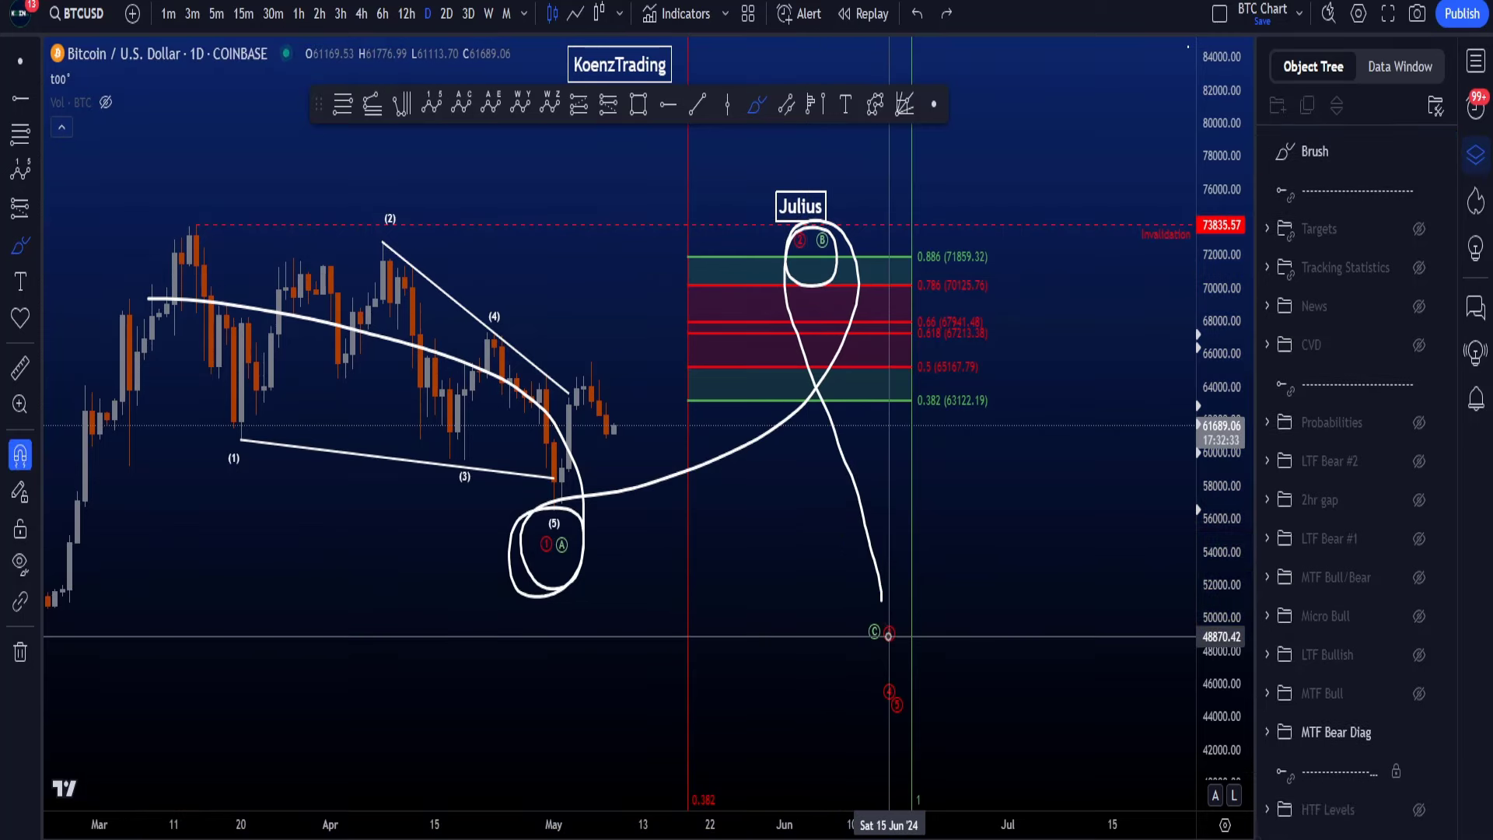
{"action": "key", "text": "ctrl+z"}
{"action": "mouse_move", "coordinate": [895, 600]}
{"action": "left_mouse_down"}
{"action": "mouse_move", "coordinate": [869, 661]}
{"action": "mouse_move", "coordinate": [911, 602]}
{"action": "left_mouse_up"}
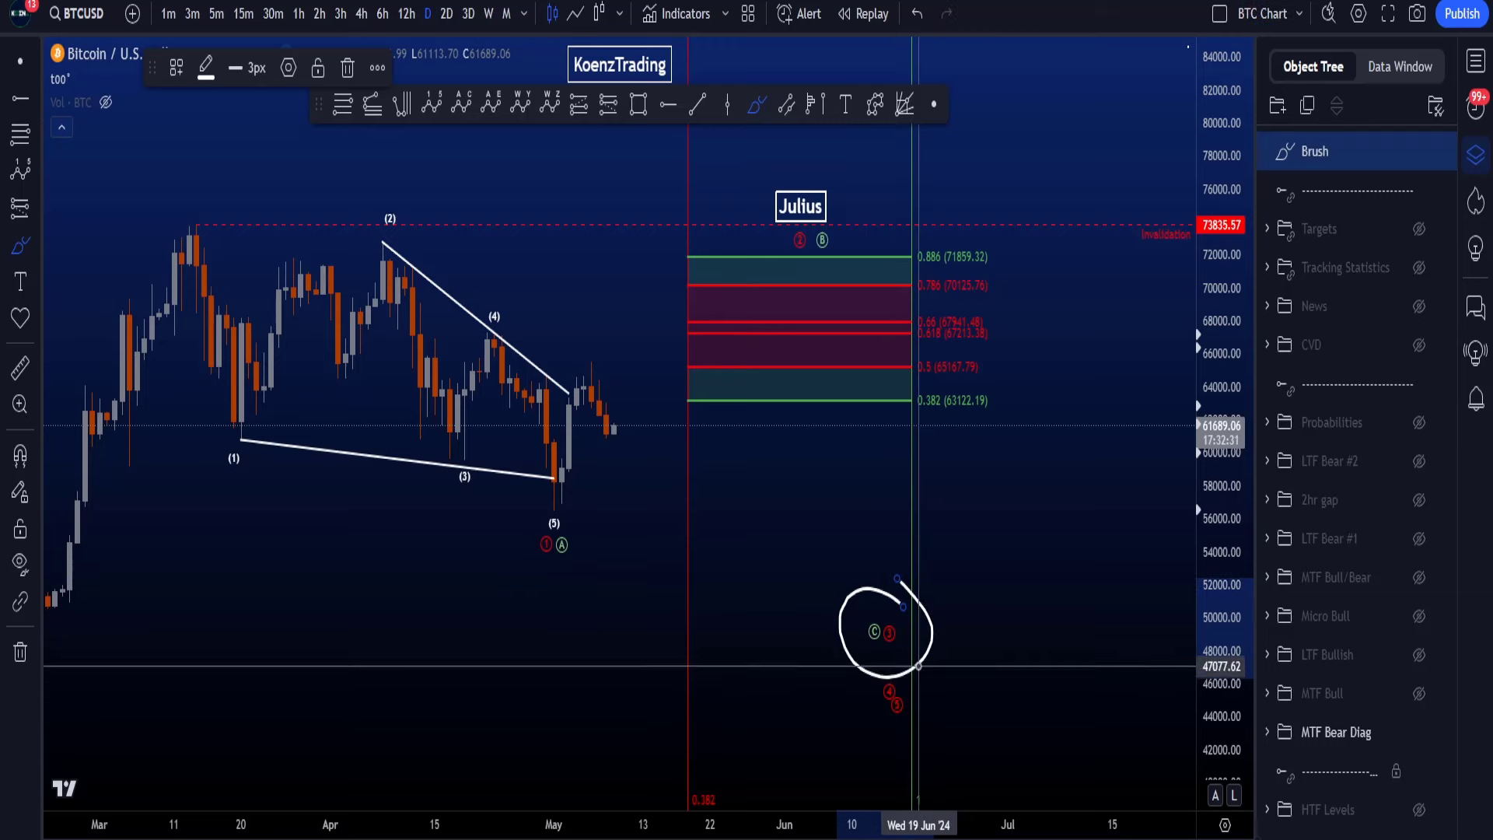
{"action": "key", "text": "ctrl+z"}
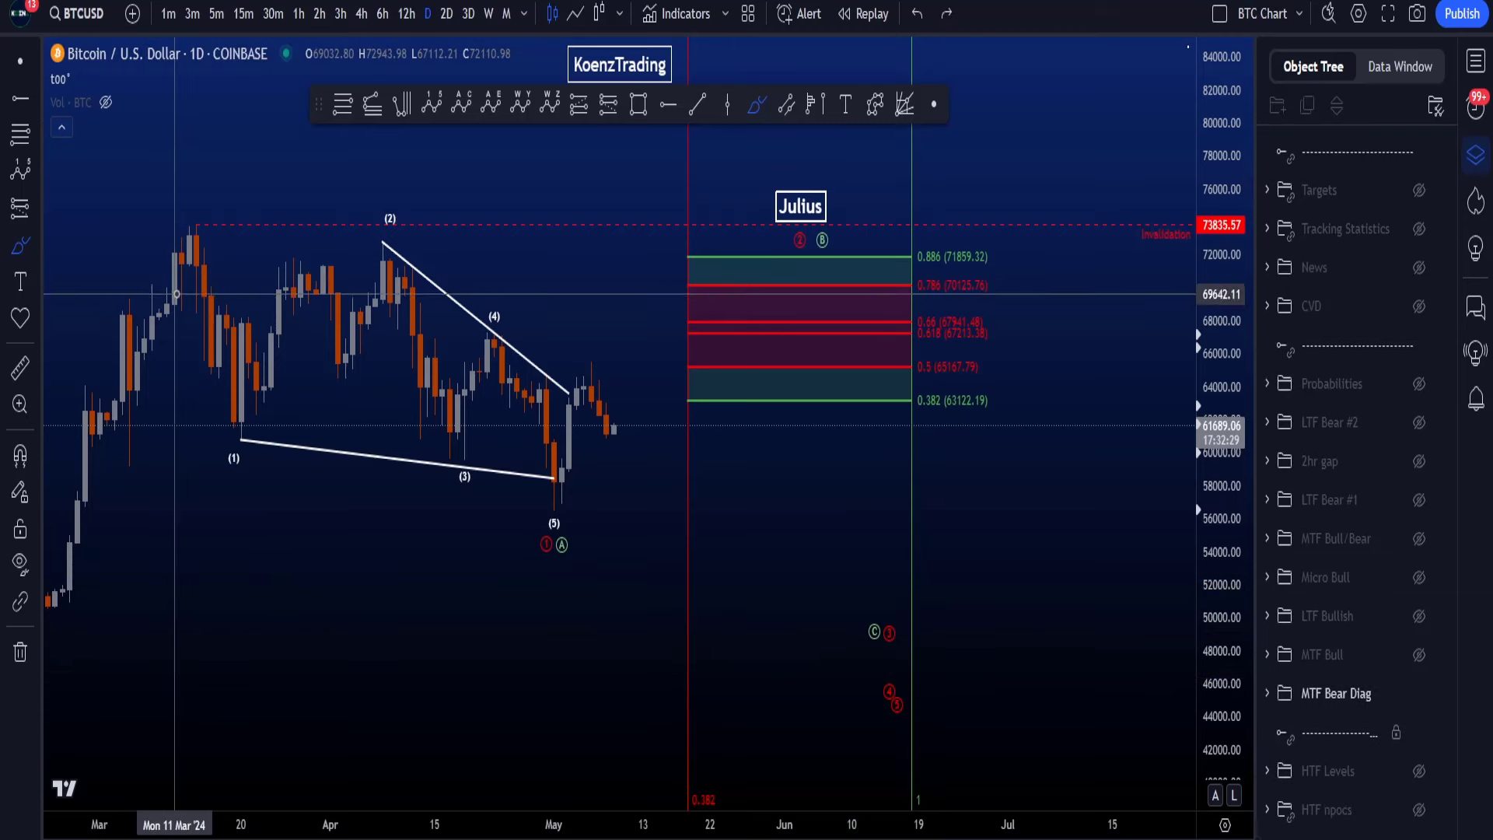
Brush one wavy path from the March high through circled A, B and C and back up, and undo it.
{"action": "mouse_move", "coordinate": [177, 293]}
{"action": "left_mouse_down"}
{"action": "mouse_move", "coordinate": [622, 541]}
{"action": "mouse_move", "coordinate": [785, 286]}
{"action": "mouse_move", "coordinate": [875, 618]}
{"action": "mouse_move", "coordinate": [984, 394]}
{"action": "left_mouse_up"}
{"action": "left_click_drag", "start_coordinate": [933, 456], "coordinate": [1034, 273]}
{"action": "key", "text": "ctrl+z"}
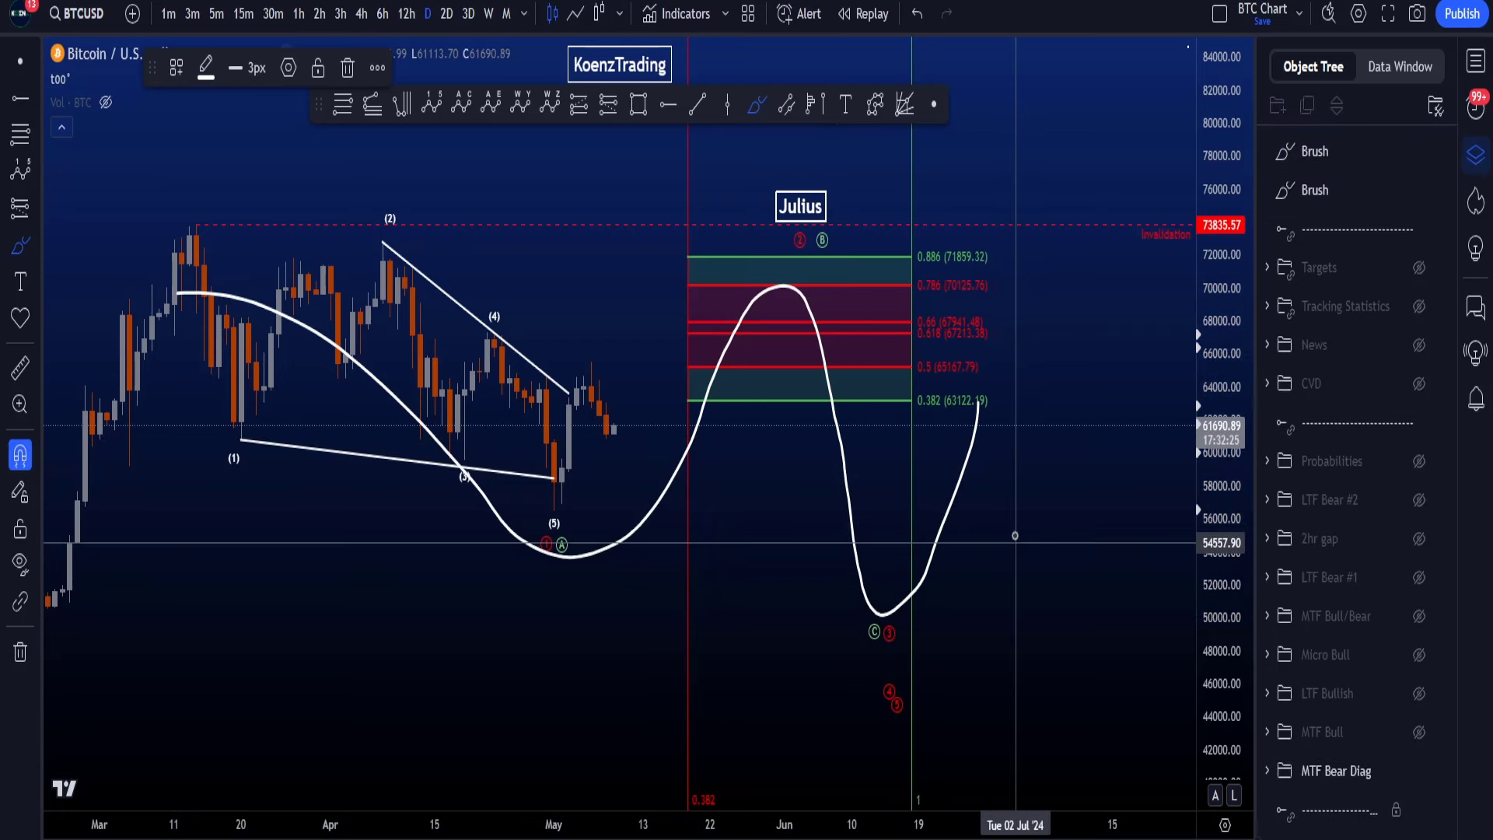
{"action": "key", "text": "ctrl+z"}
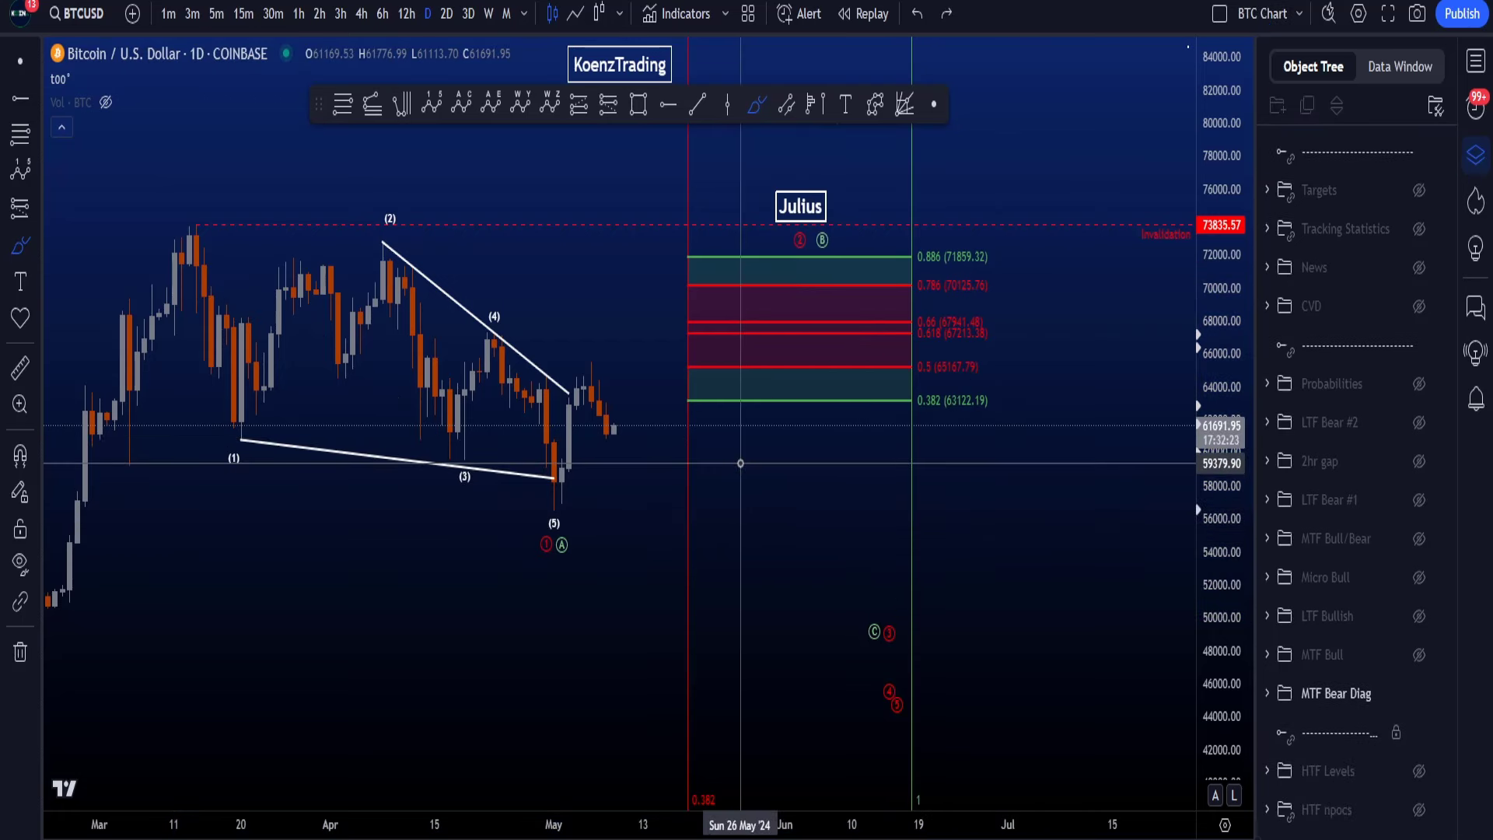
Circle the March high and underline the wave (5) low with the Brush, undoing each mark.
{"action": "mouse_move", "coordinate": [159, 245]}
{"action": "left_mouse_down"}
{"action": "mouse_move", "coordinate": [237, 217]}
{"action": "mouse_move", "coordinate": [175, 251]}
{"action": "mouse_move", "coordinate": [257, 267]}
{"action": "left_mouse_up"}
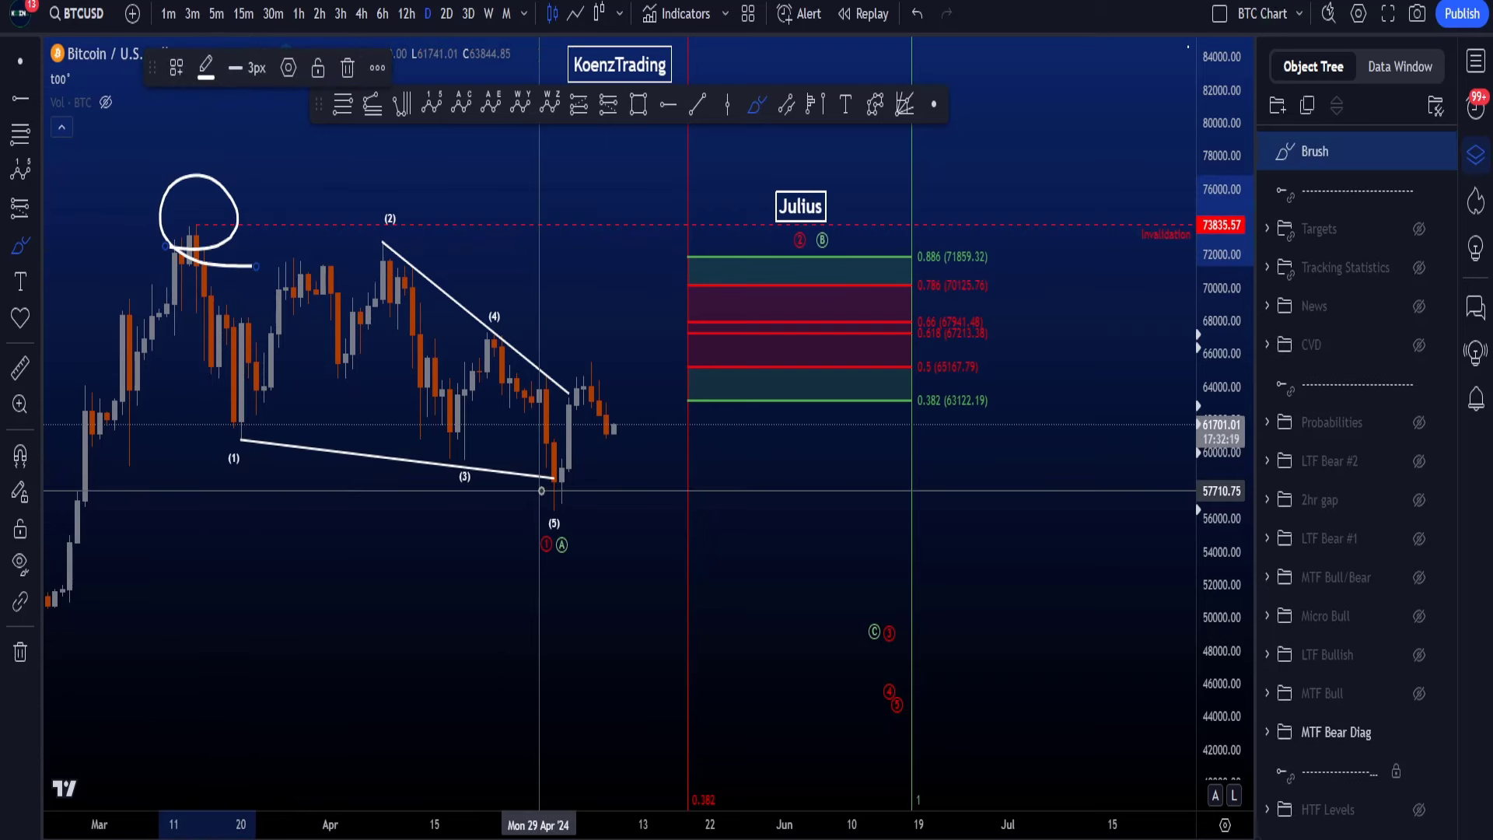
{"action": "key", "text": "ctrl+z"}
{"action": "left_click_drag", "start_coordinate": [468, 515], "coordinate": [641, 515]}
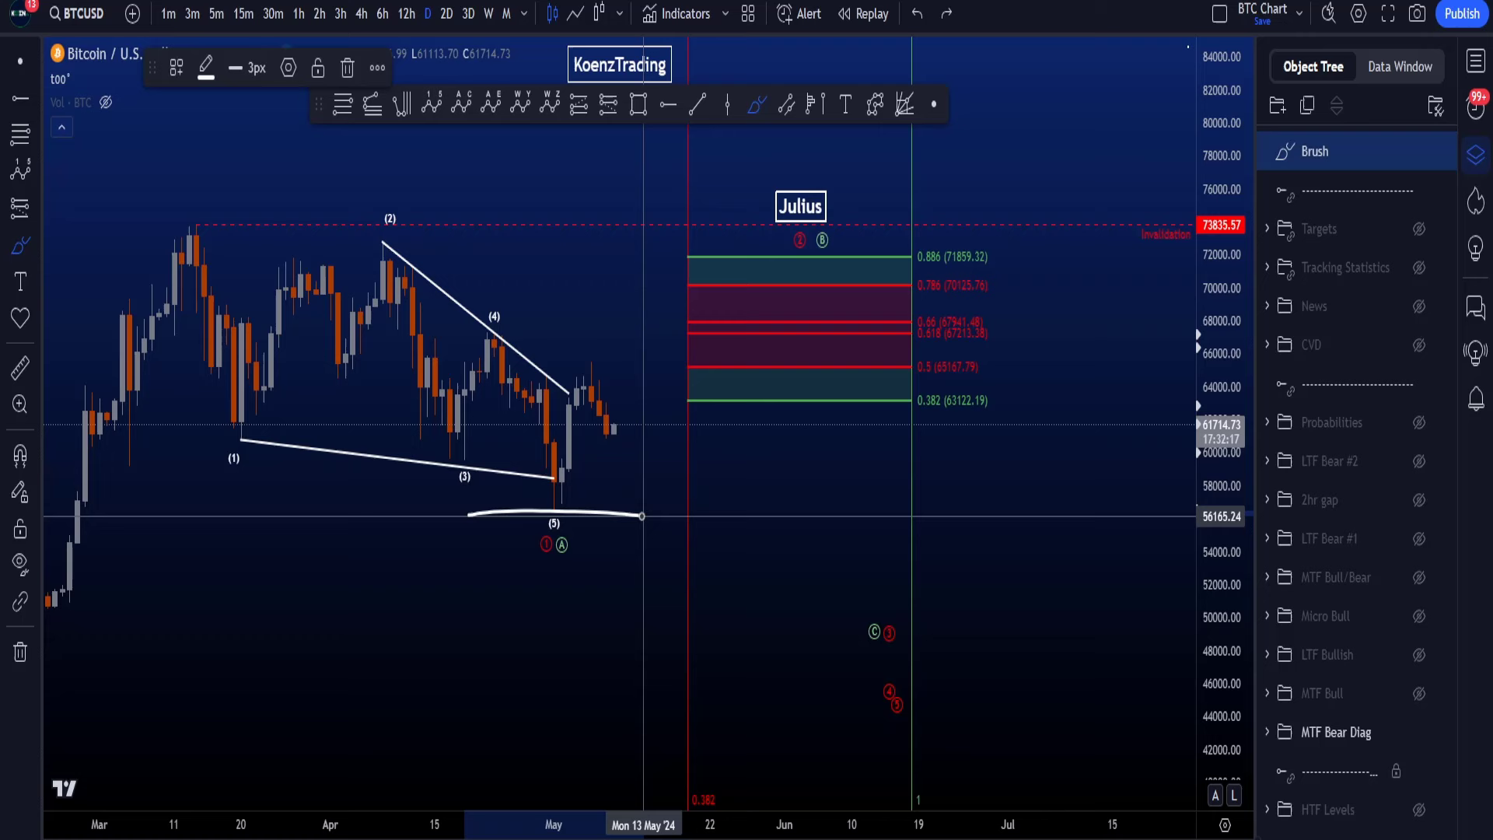
{"action": "key", "text": "ctrl+z"}
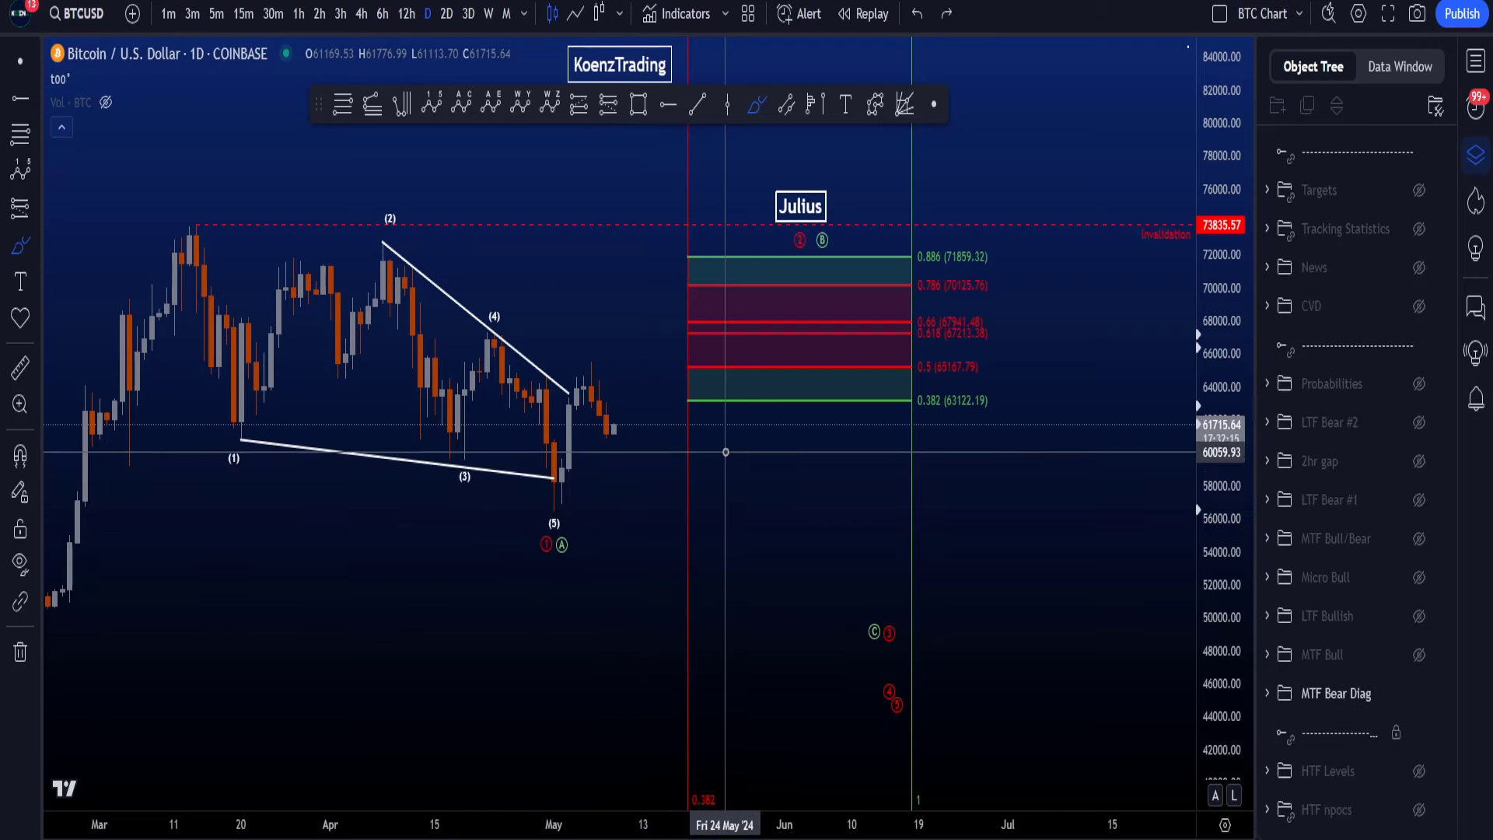
Outline the 0.382 to 0.886 retracement zone and circle its two outer level labels with the Brush, undoing each mark.
{"action": "mouse_move", "coordinate": [752, 414]}
{"action": "left_mouse_down"}
{"action": "mouse_move", "coordinate": [1000, 407]}
{"action": "mouse_move", "coordinate": [980, 238]}
{"action": "mouse_move", "coordinate": [703, 244]}
{"action": "left_mouse_up"}
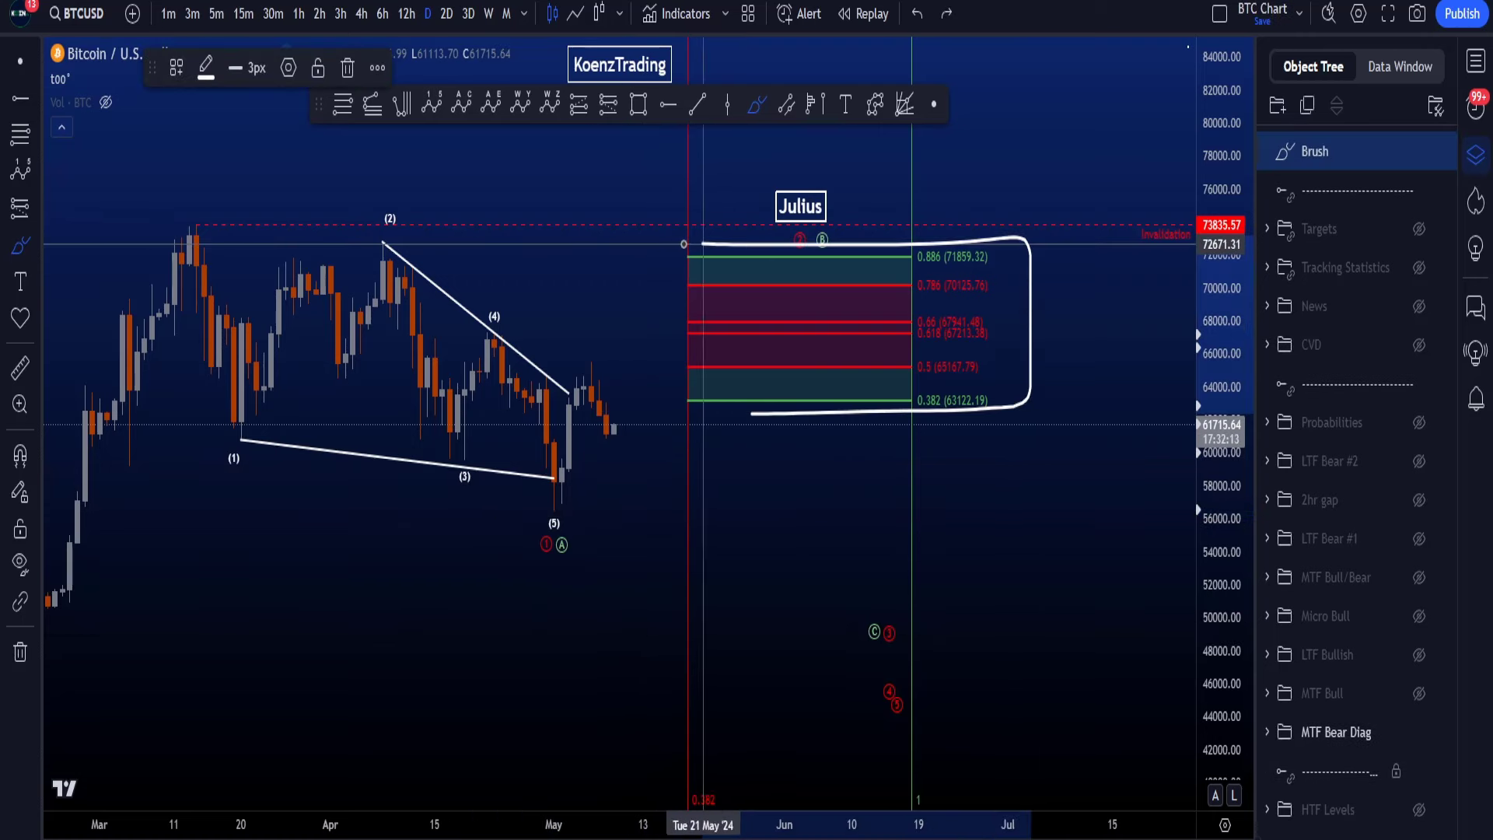
{"action": "key", "text": "ctrl+z"}
{"action": "mouse_move", "coordinate": [962, 389]}
{"action": "left_mouse_down"}
{"action": "mouse_move", "coordinate": [902, 401]}
{"action": "mouse_move", "coordinate": [948, 340]}
{"action": "mouse_move", "coordinate": [956, 433]}
{"action": "left_mouse_up"}
{"action": "key", "text": "ctrl+z"}
{"action": "mouse_move", "coordinate": [987, 371]}
{"action": "left_mouse_down"}
{"action": "mouse_move", "coordinate": [984, 237]}
{"action": "mouse_move", "coordinate": [997, 273]}
{"action": "left_mouse_up"}
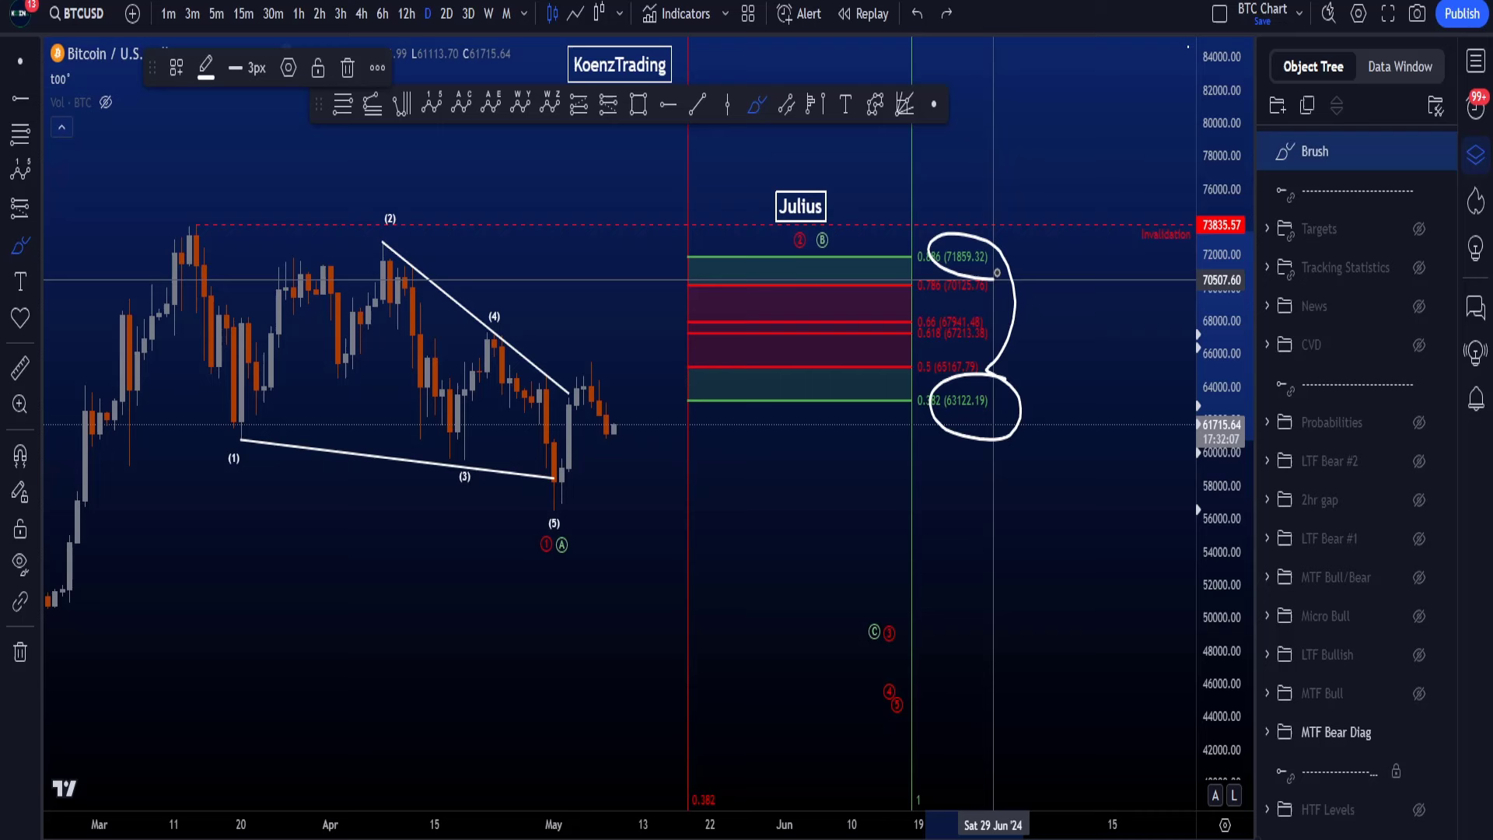
{"action": "key", "text": "ctrl+z"}
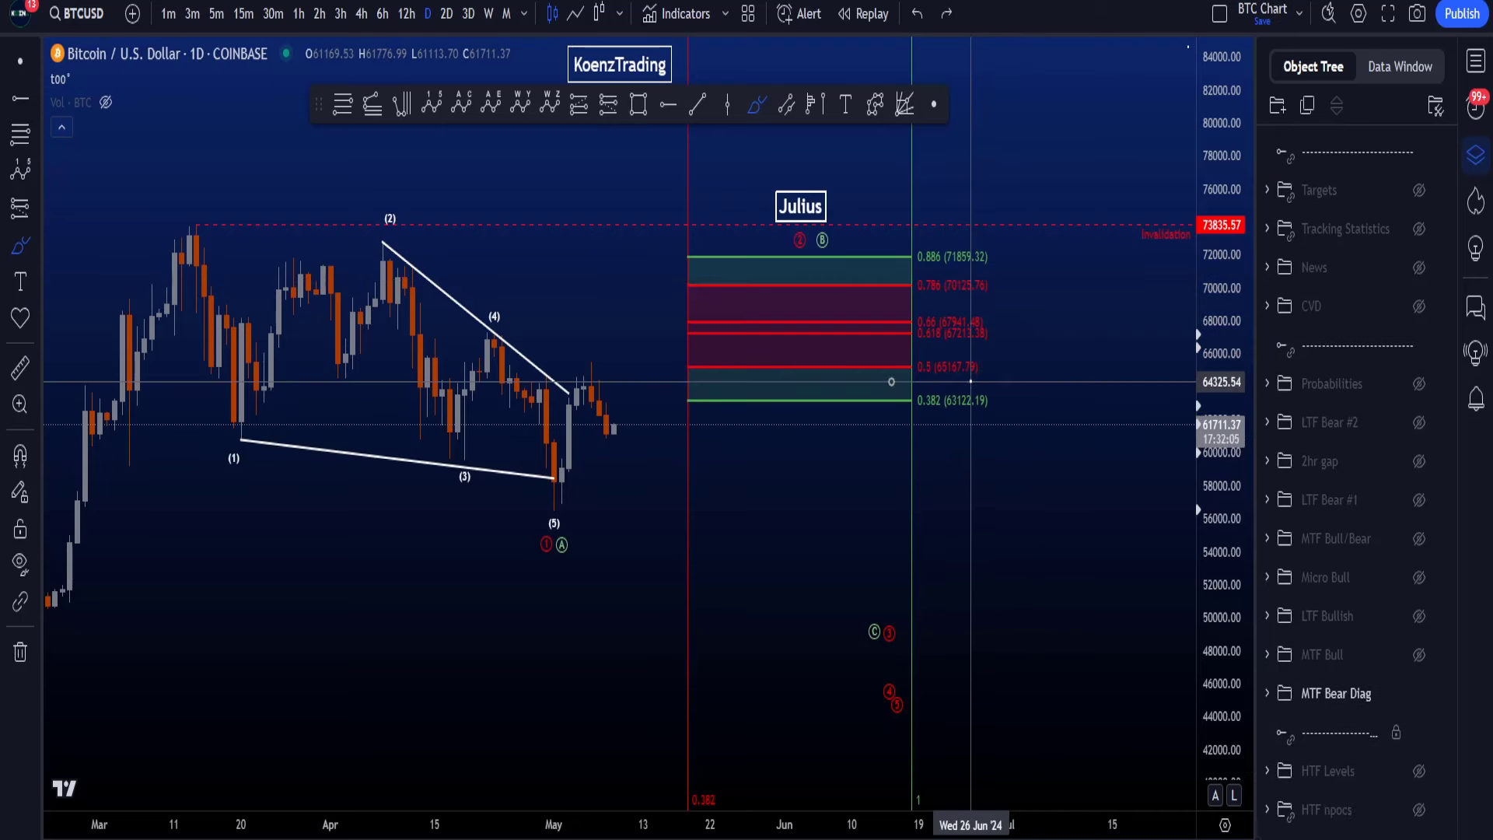
Outline the red 0.5 to 0.786 retracement zone and circle those two level labels with the Brush, undoing each mark.
{"action": "left_click_drag", "start_coordinate": [963, 381], "coordinate": [673, 386]}
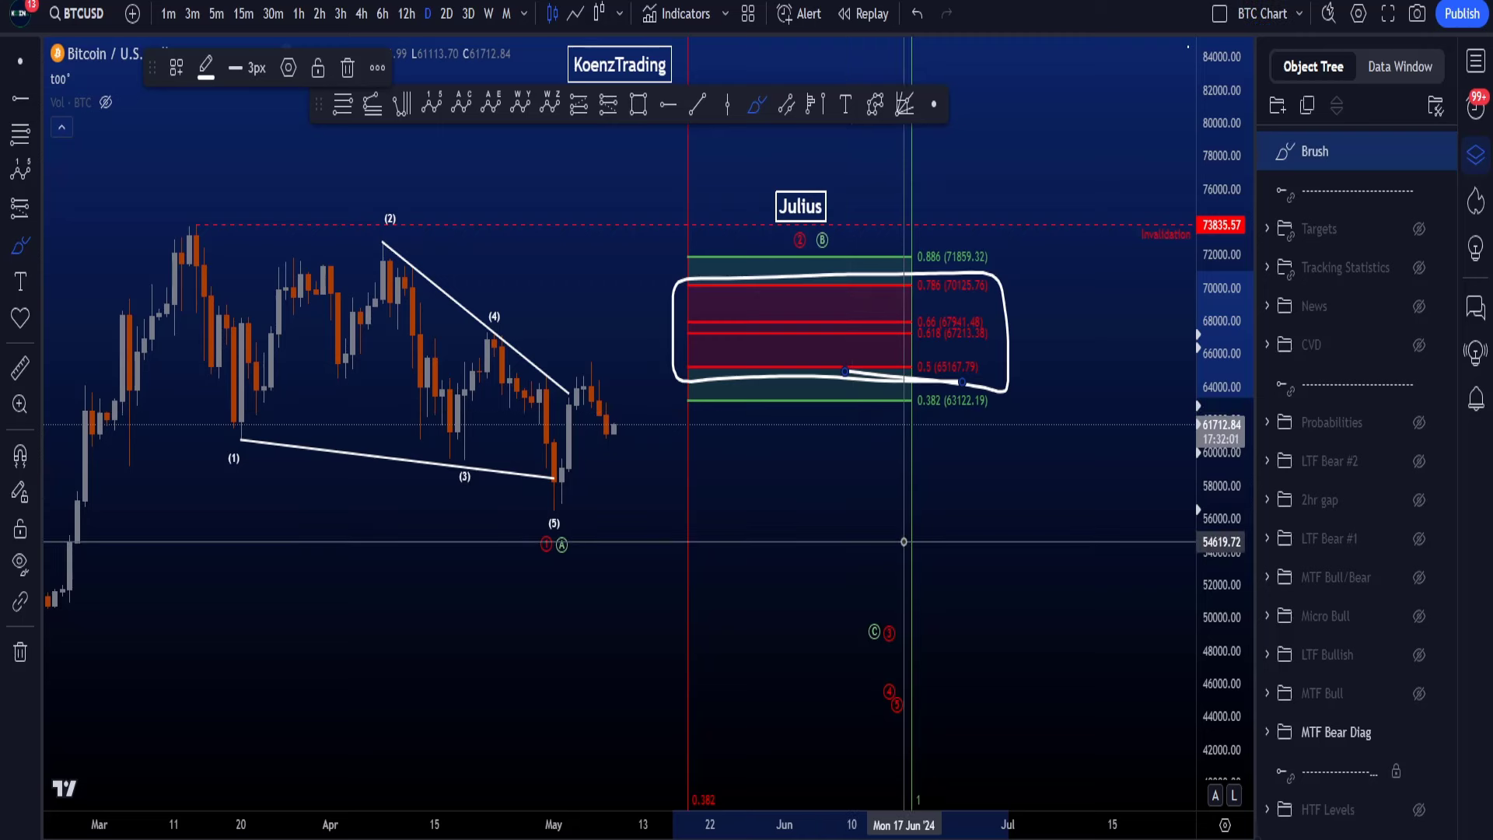
{"action": "key", "text": "ctrl+z"}
{"action": "mouse_move", "coordinate": [991, 361]}
{"action": "left_mouse_down"}
{"action": "mouse_move", "coordinate": [924, 361]}
{"action": "mouse_move", "coordinate": [973, 343]}
{"action": "left_mouse_up"}
{"action": "left_click_drag", "start_coordinate": [997, 266], "coordinate": [1026, 272]}
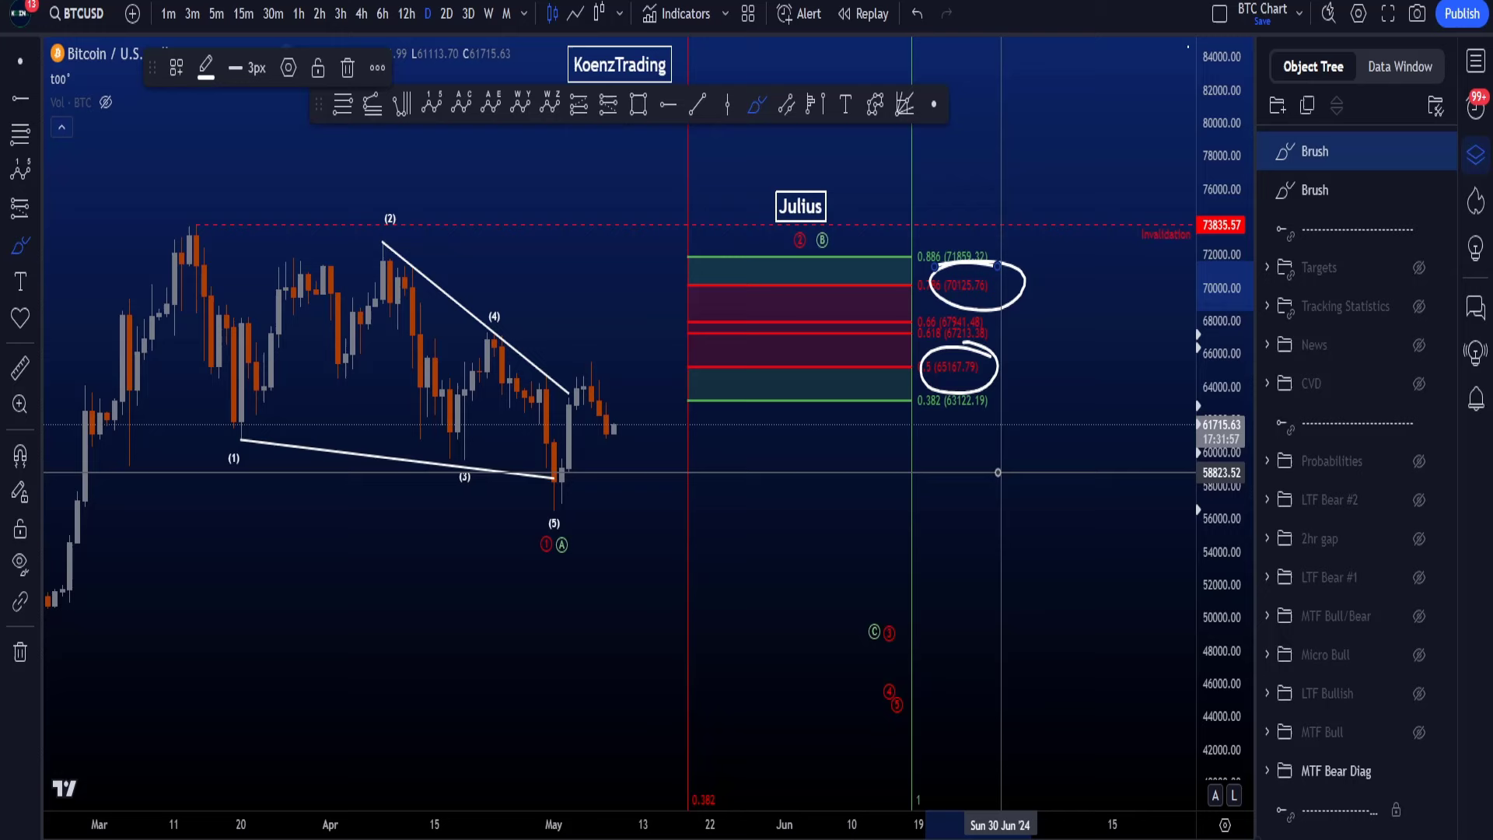
{"action": "key", "text": "ctrl+z"}
{"action": "key", "text": "ctrl+z"}
Circle the March high, brush a line down to the wave (5) low and circle that low, and undo the strokes.
{"action": "mouse_move", "coordinate": [211, 199]}
{"action": "left_mouse_down"}
{"action": "mouse_move", "coordinate": [187, 220]}
{"action": "mouse_move", "coordinate": [434, 484]}
{"action": "mouse_move", "coordinate": [599, 498]}
{"action": "left_mouse_up"}
{"action": "left_click_drag", "start_coordinate": [547, 562], "coordinate": [584, 572]}
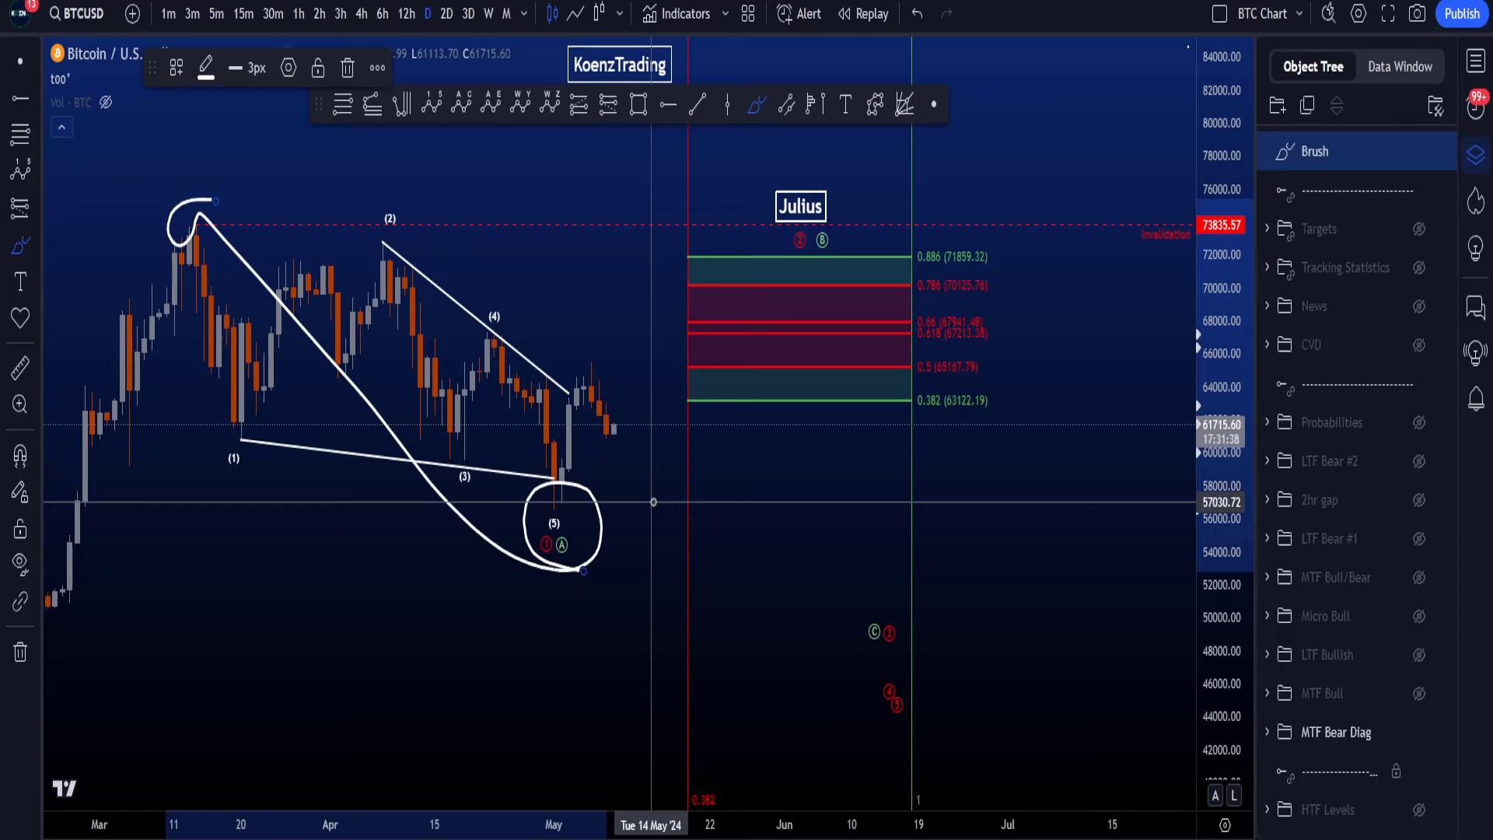
{"action": "key", "text": "ctrl+z"}
{"action": "mouse_move", "coordinate": [723, 771]}
{"action": "left_mouse_down"}
{"action": "mouse_move", "coordinate": [693, 738]}
{"action": "mouse_move", "coordinate": [695, 809]}
{"action": "mouse_move", "coordinate": [724, 773]}
{"action": "left_mouse_up"}
{"action": "key", "text": "ctrl+z"}
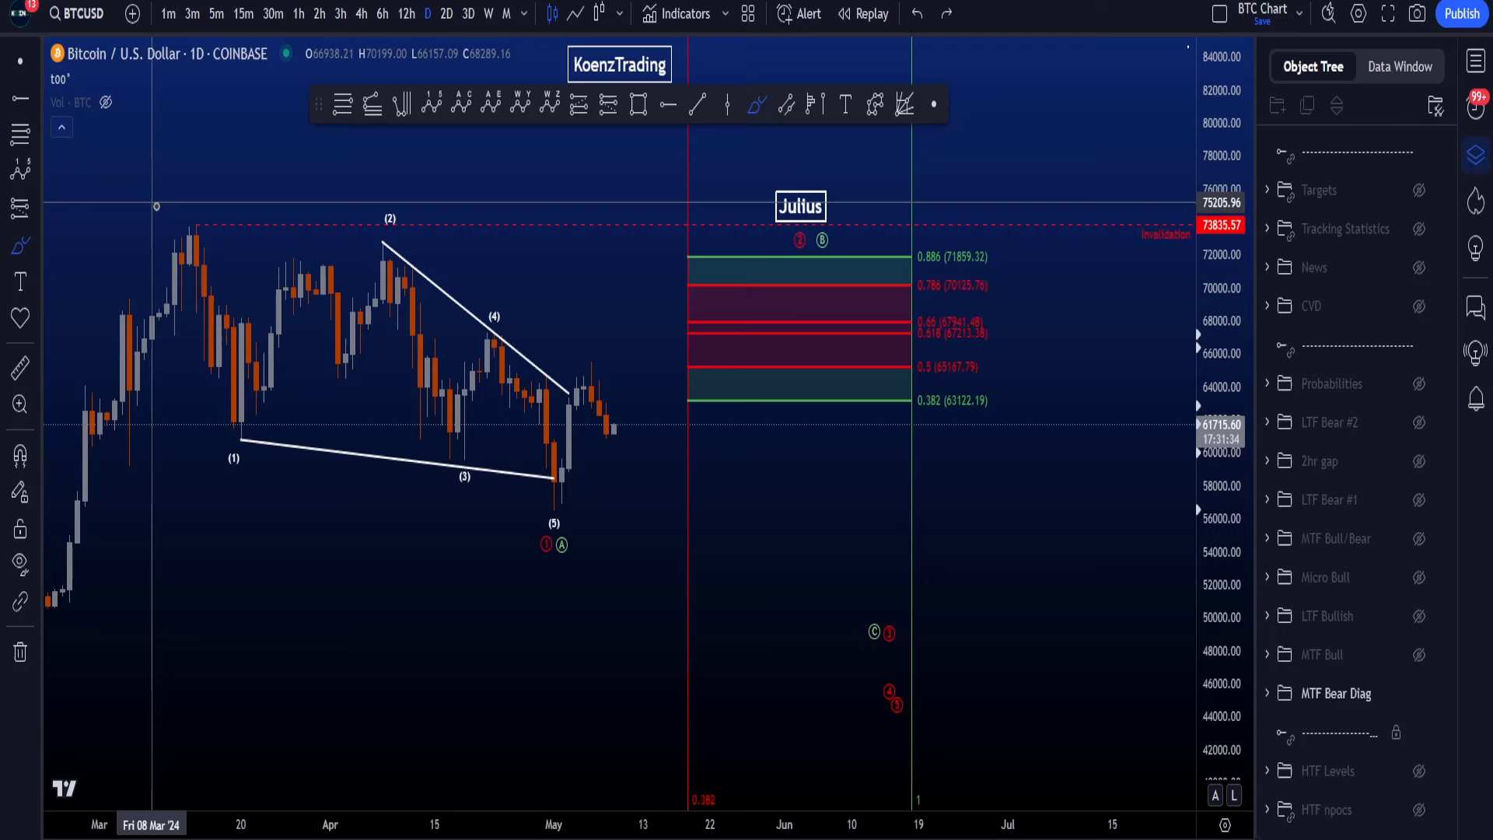
Mark the decline from the March high to the wave (5) low again, brush from the high towards the retracement zone, and undo the strokes.
{"action": "left_click_drag", "start_coordinate": [224, 217], "coordinate": [167, 257]}
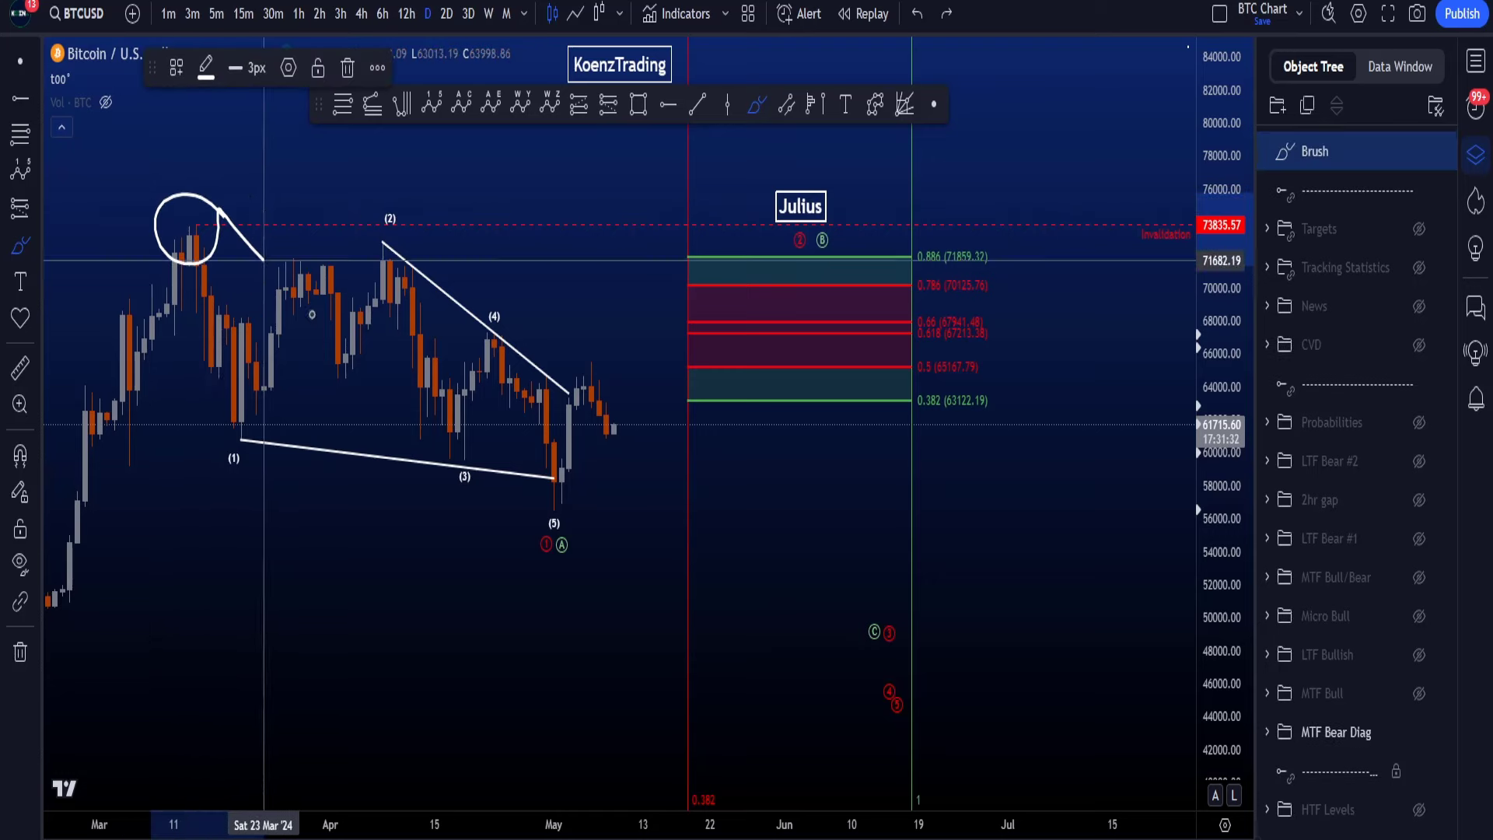
{"action": "mouse_move", "coordinate": [264, 260]}
{"action": "left_mouse_down"}
{"action": "mouse_move", "coordinate": [490, 513]}
{"action": "mouse_move", "coordinate": [591, 510]}
{"action": "left_mouse_up"}
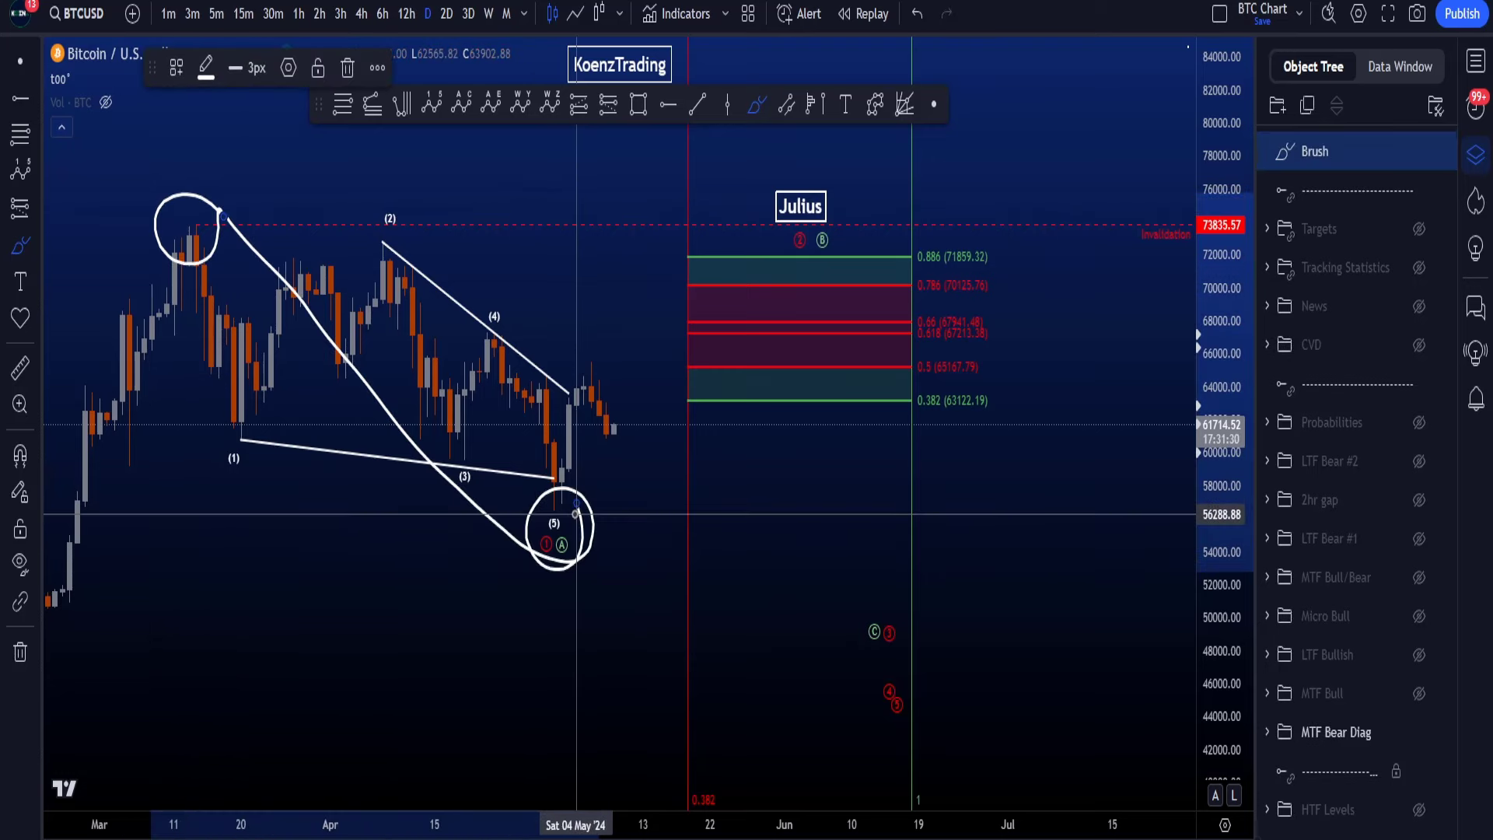
{"action": "key", "text": "ctrl+z"}
{"action": "mouse_move", "coordinate": [185, 245]}
{"action": "left_mouse_down"}
{"action": "mouse_move", "coordinate": [562, 497]}
{"action": "mouse_move", "coordinate": [860, 293]}
{"action": "left_mouse_up"}
{"action": "key", "text": "ctrl+z"}
{"action": "key", "text": "ctrl+z"}
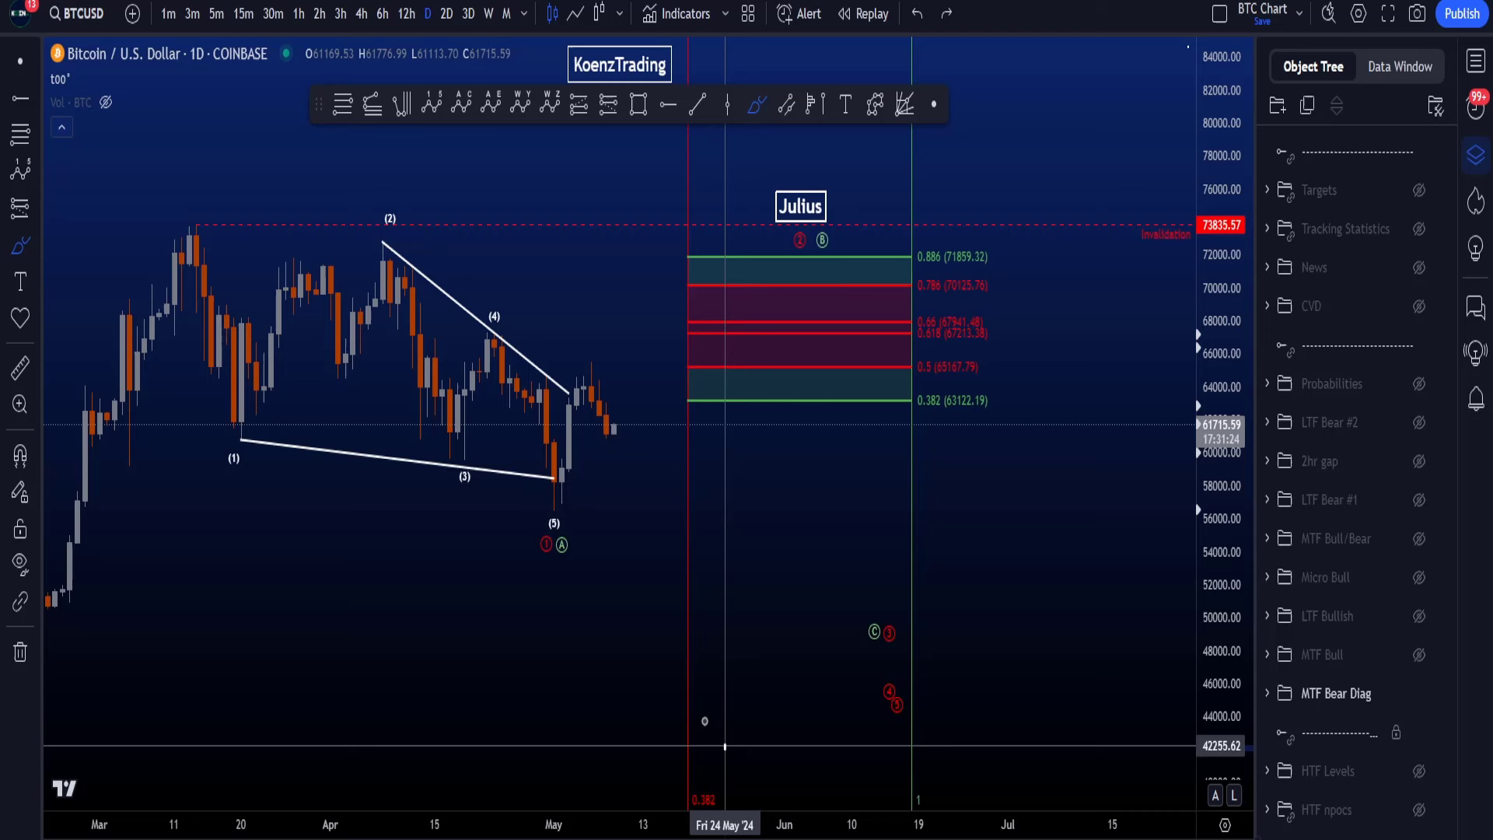
Circle the red 0.382 time marker and brush a rise from the wave (5) low into the retracement zone, undoing the marks.
{"action": "left_click_drag", "start_coordinate": [725, 747], "coordinate": [658, 805]}
{"action": "left_click_drag", "start_coordinate": [752, 777], "coordinate": [664, 716]}
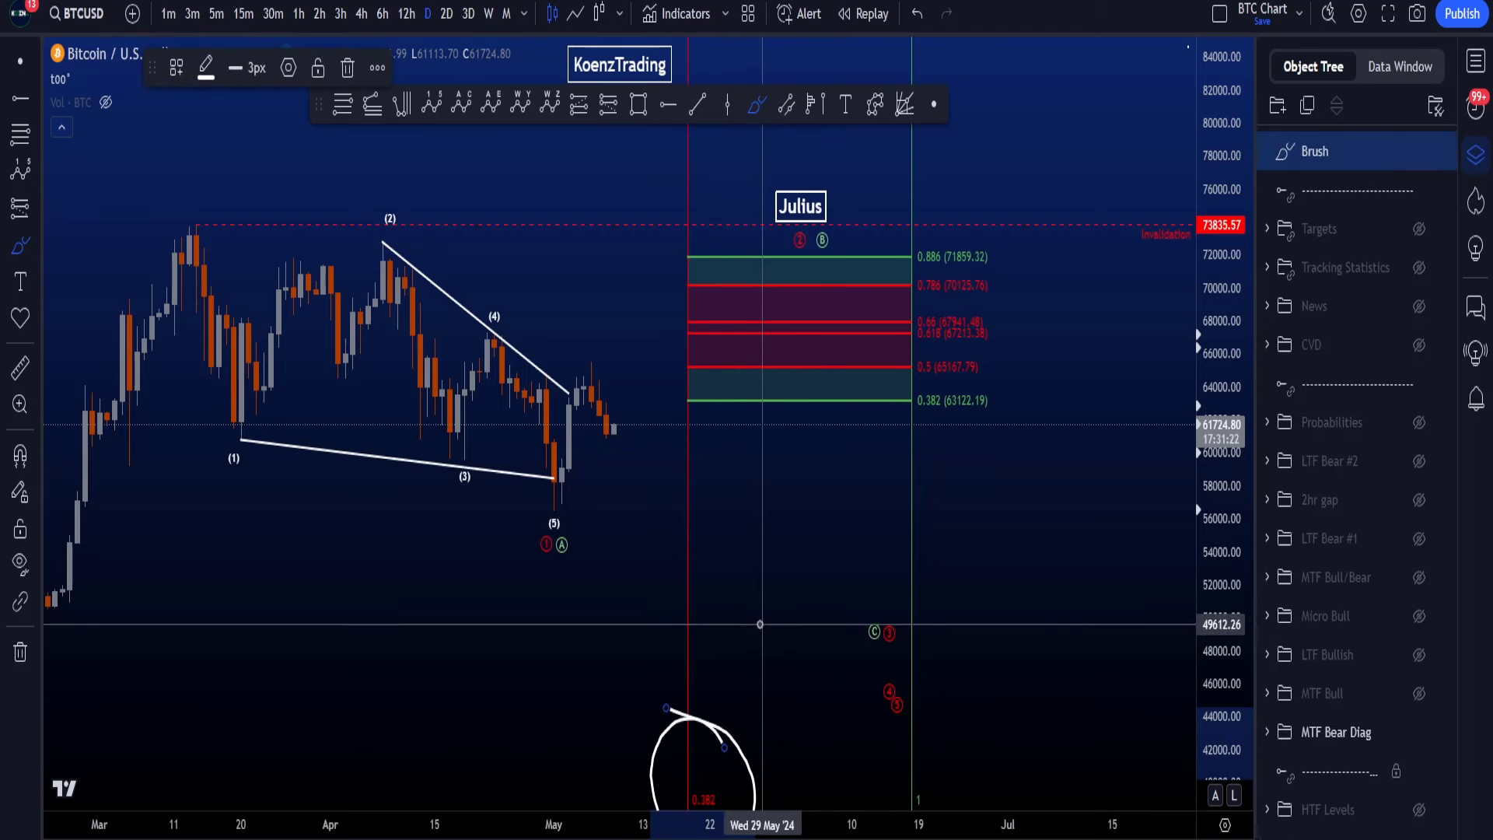
{"action": "key", "text": "ctrl+z"}
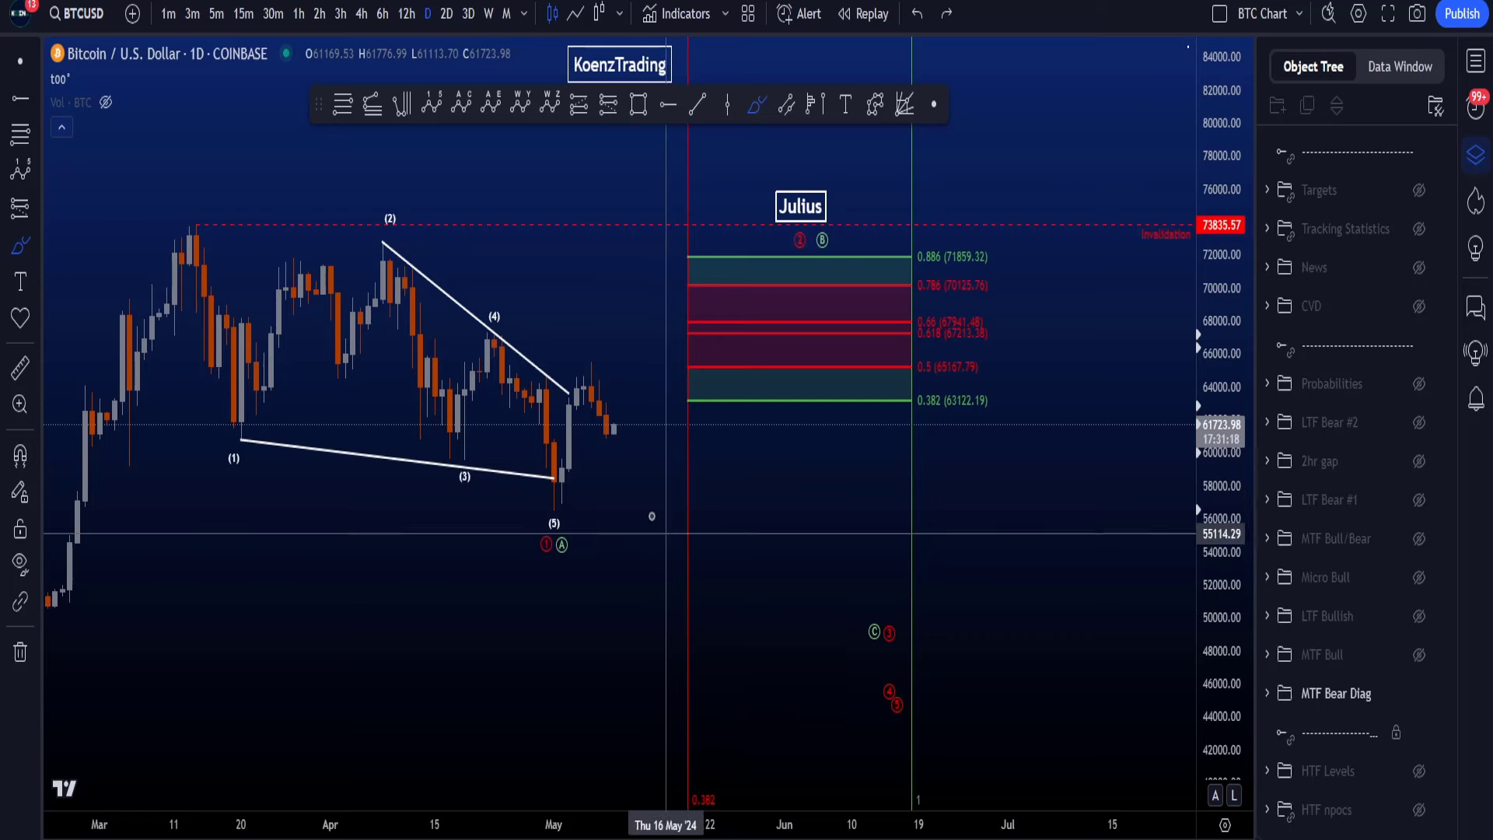
{"action": "mouse_move", "coordinate": [560, 502]}
{"action": "left_mouse_down"}
{"action": "mouse_move", "coordinate": [584, 366]}
{"action": "mouse_move", "coordinate": [712, 476]}
{"action": "mouse_move", "coordinate": [761, 365]}
{"action": "left_mouse_up"}
{"action": "mouse_move", "coordinate": [734, 734]}
{"action": "left_mouse_down"}
{"action": "mouse_move", "coordinate": [650, 748]}
{"action": "mouse_move", "coordinate": [703, 695]}
{"action": "left_mouse_up"}
{"action": "key", "text": "ctrl+z"}
{"action": "key", "text": "ctrl+z"}
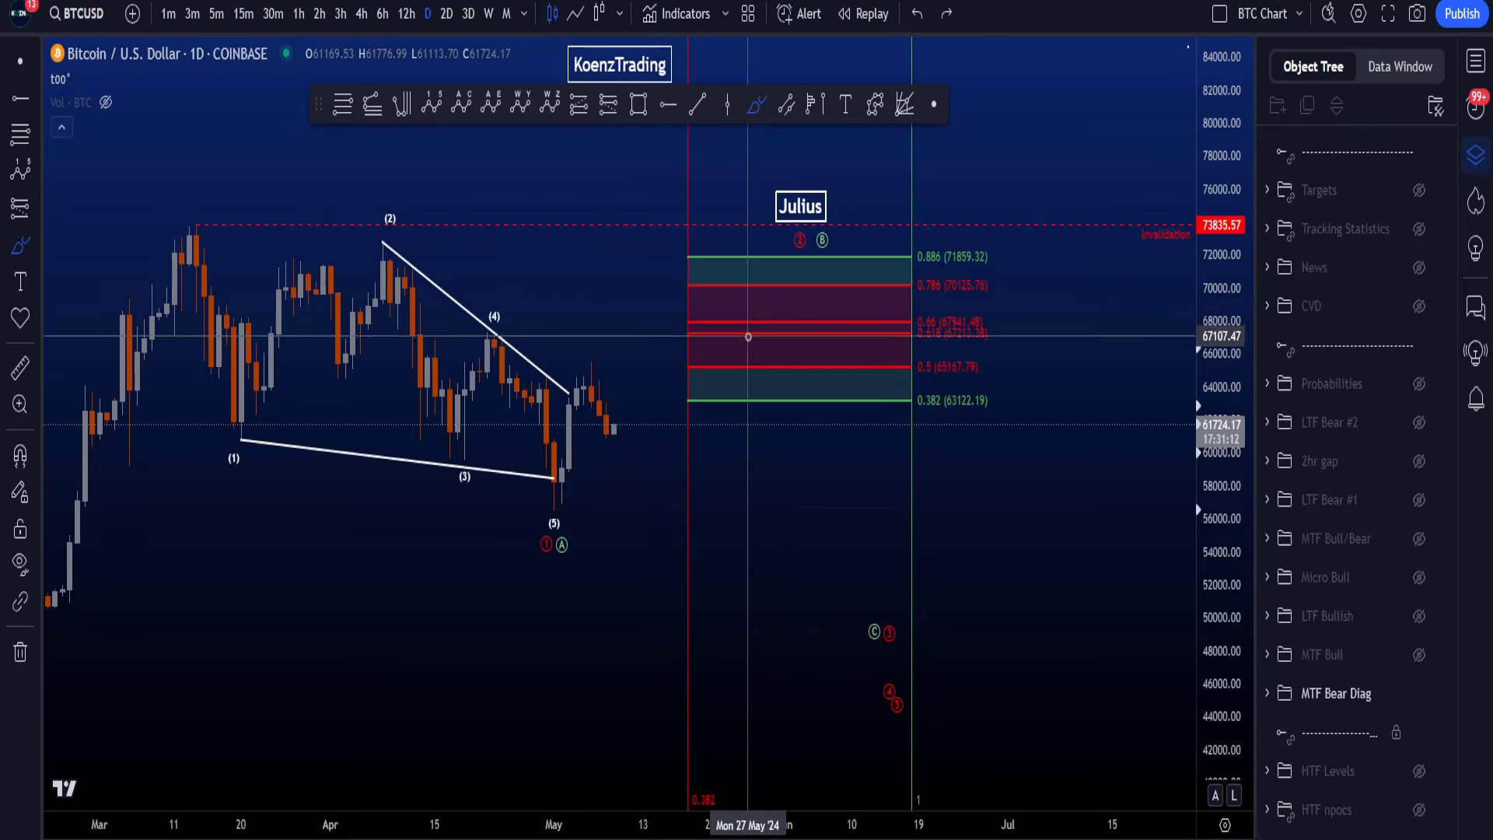
Brush a downward-turning arrow from inside the retracement zone to just below the 0.382 level, and undo it.
{"action": "left_click_drag", "start_coordinate": [758, 309], "coordinate": [867, 411]}
{"action": "left_click_drag", "start_coordinate": [881, 343], "coordinate": [882, 428]}
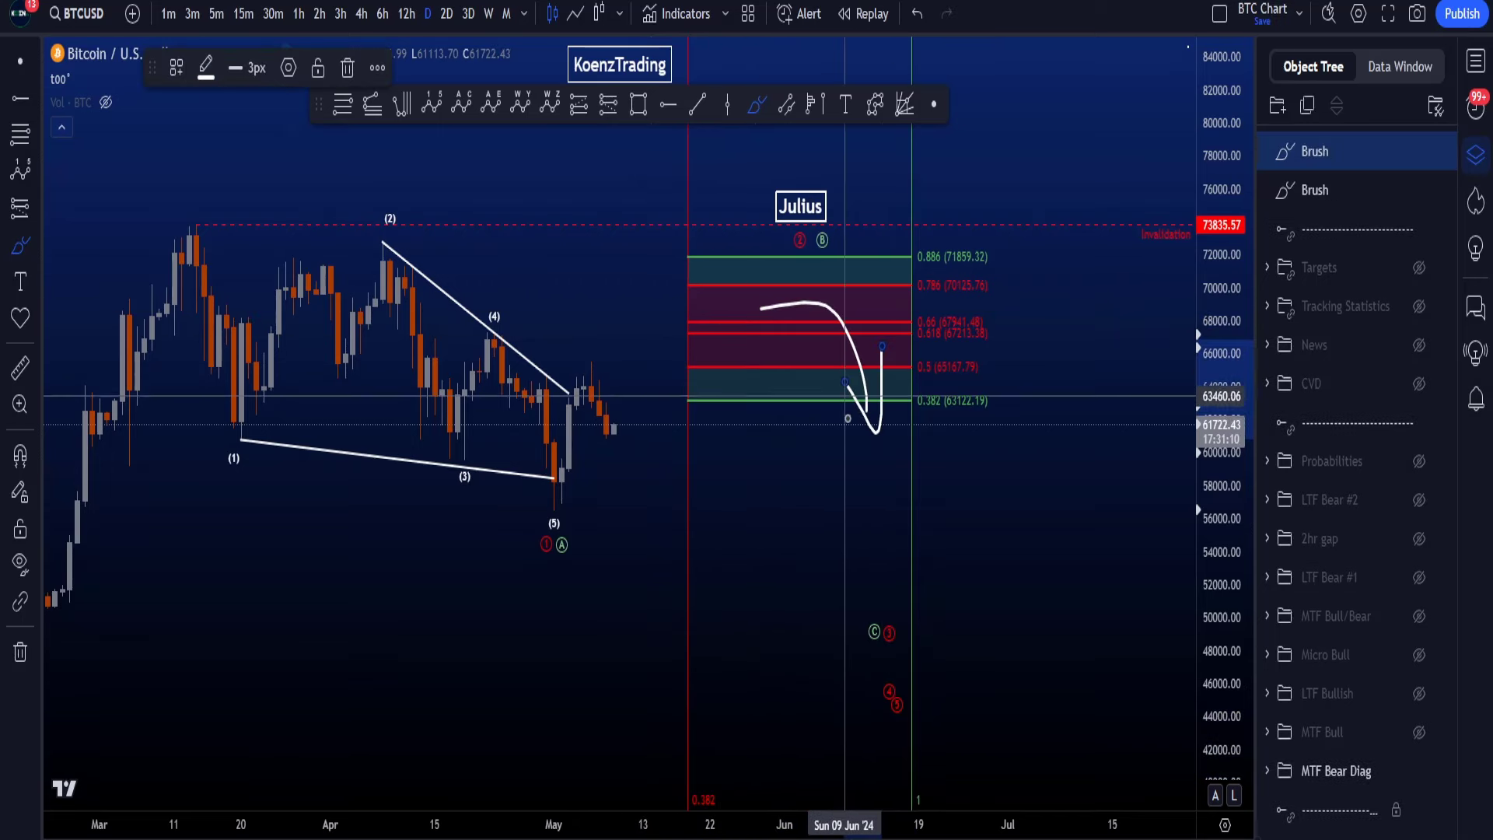
{"action": "key", "text": "ctrl+z"}
{"action": "key", "text": "ctrl+z"}
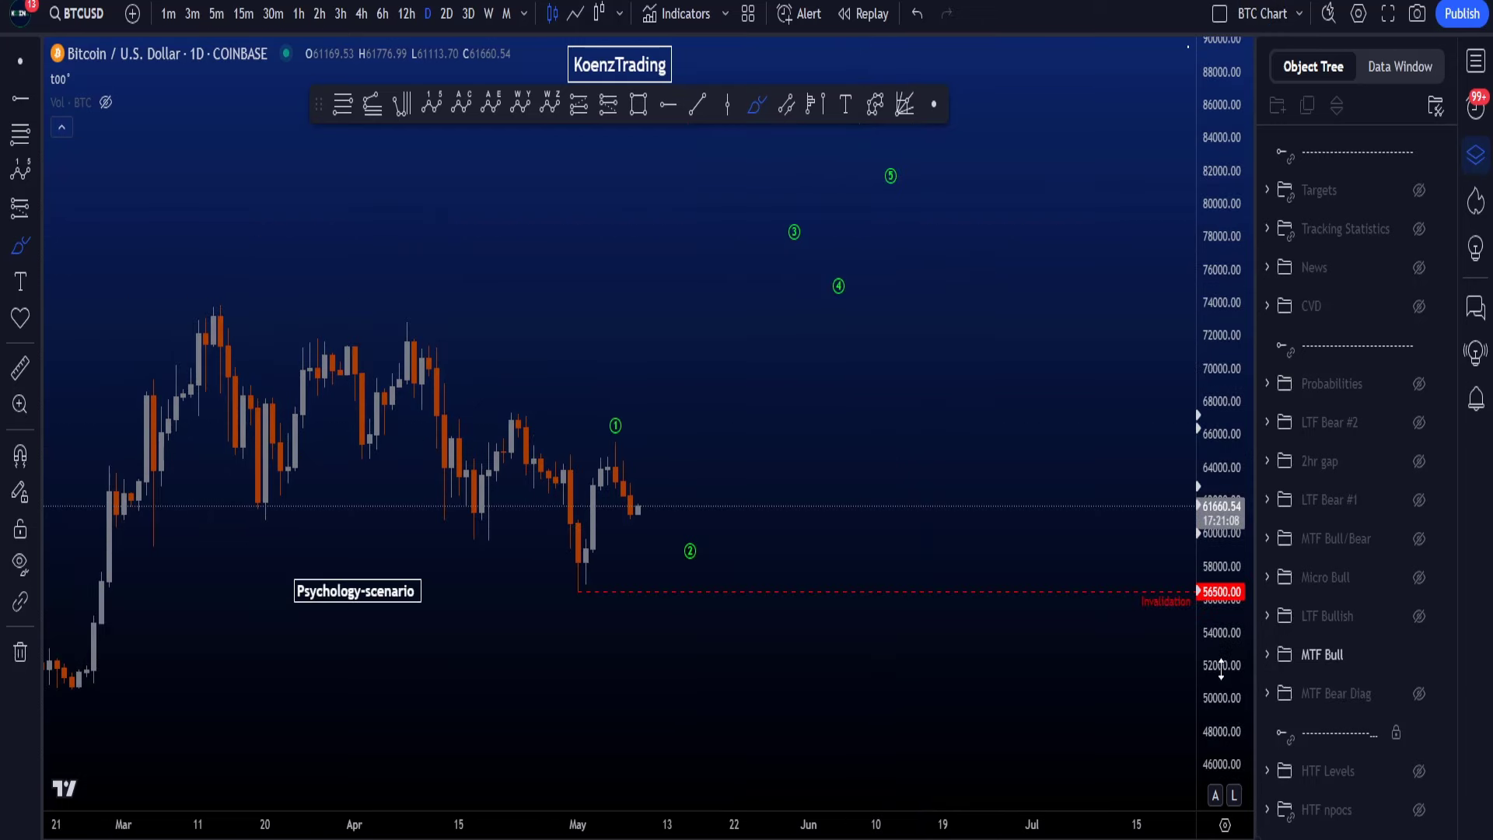
Circle the May low, brush the bullish path through waves 1 to 5, make a stroke over the March highs, and undo everything.
{"action": "mouse_move", "coordinate": [604, 574]}
{"action": "left_mouse_down"}
{"action": "mouse_move", "coordinate": [601, 619]}
{"action": "mouse_move", "coordinate": [683, 511]}
{"action": "mouse_move", "coordinate": [794, 265]}
{"action": "mouse_move", "coordinate": [896, 169]}
{"action": "left_mouse_up"}
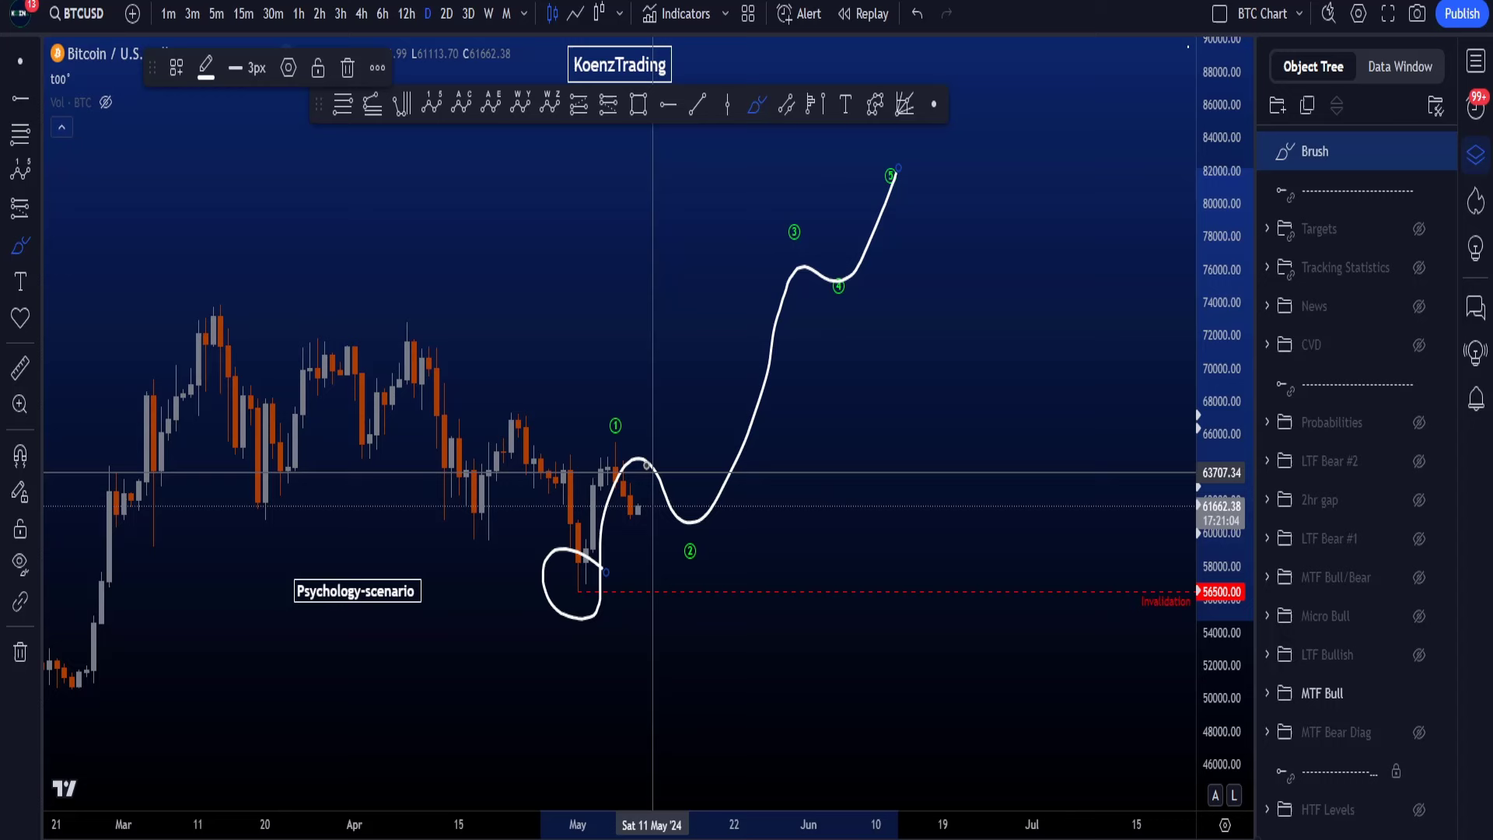
{"action": "key", "text": "ctrl+z"}
{"action": "left_click_drag", "start_coordinate": [129, 298], "coordinate": [308, 306]}
{"action": "key", "text": "ctrl+z"}
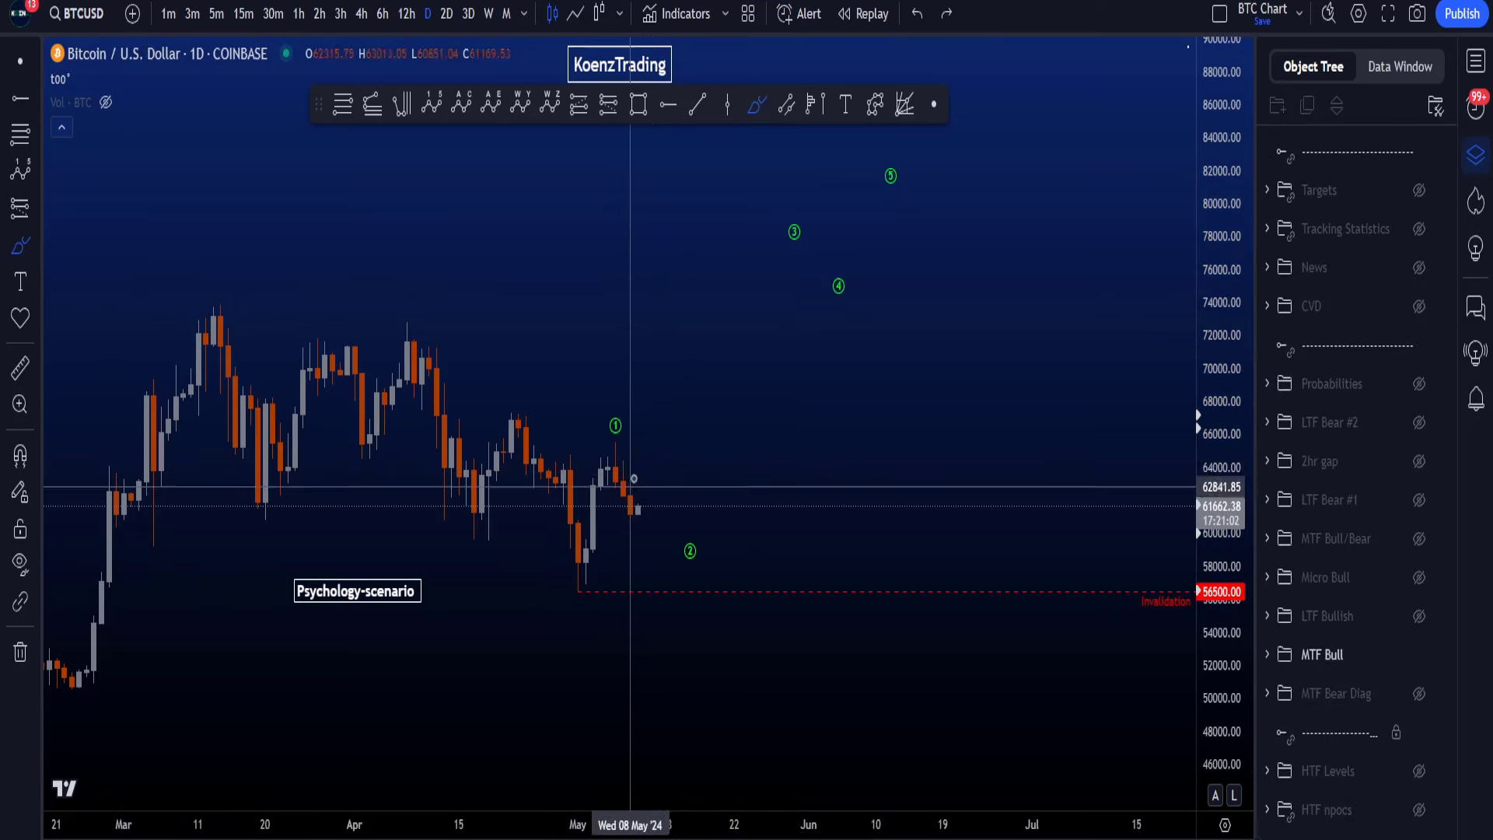
Circle green waves 1 and 2, brush an arrow up towards wave 3, and undo the strokes.
{"action": "mouse_move", "coordinate": [642, 412]}
{"action": "left_mouse_down"}
{"action": "mouse_move", "coordinate": [604, 400]}
{"action": "mouse_move", "coordinate": [636, 395]}
{"action": "mouse_move", "coordinate": [720, 525]}
{"action": "mouse_move", "coordinate": [665, 525]}
{"action": "mouse_move", "coordinate": [786, 321]}
{"action": "mouse_move", "coordinate": [781, 290]}
{"action": "mouse_move", "coordinate": [809, 359]}
{"action": "left_mouse_up"}
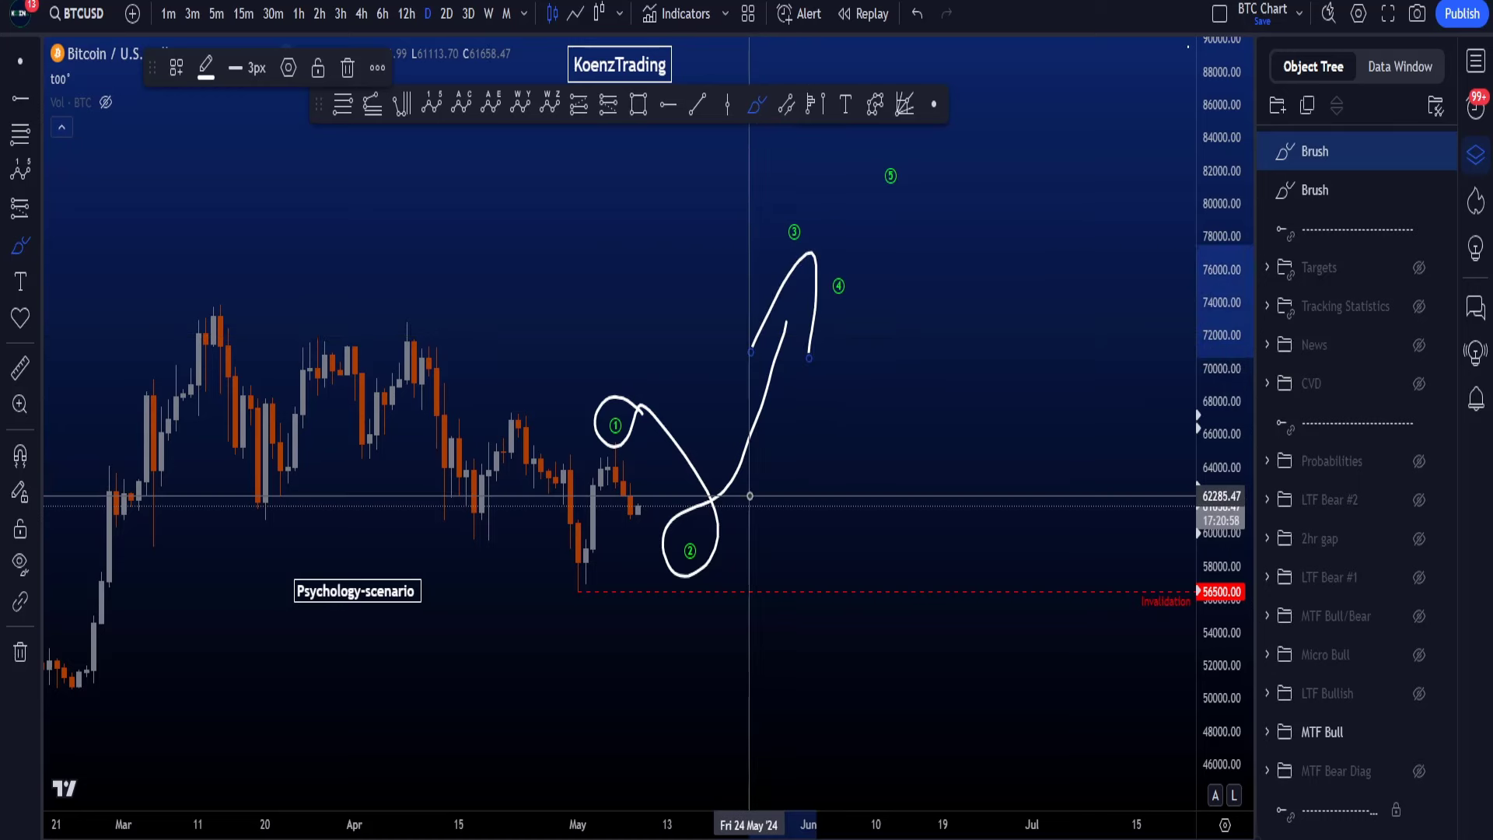
{"action": "key", "text": "ctrl+z"}
{"action": "key", "text": "ctrl+z"}
Circle the recent price action around the May low and the "Psychology-scenario" label with the Brush, undoing each mark.
{"action": "mouse_move", "coordinate": [567, 608]}
{"action": "left_mouse_down"}
{"action": "mouse_move", "coordinate": [631, 505]}
{"action": "mouse_move", "coordinate": [607, 396]}
{"action": "mouse_move", "coordinate": [560, 605]}
{"action": "mouse_move", "coordinate": [637, 459]}
{"action": "mouse_move", "coordinate": [563, 593]}
{"action": "mouse_move", "coordinate": [683, 543]}
{"action": "mouse_move", "coordinate": [505, 537]}
{"action": "mouse_move", "coordinate": [587, 595]}
{"action": "mouse_move", "coordinate": [675, 570]}
{"action": "left_mouse_up"}
{"action": "key", "text": "ctrl+z"}
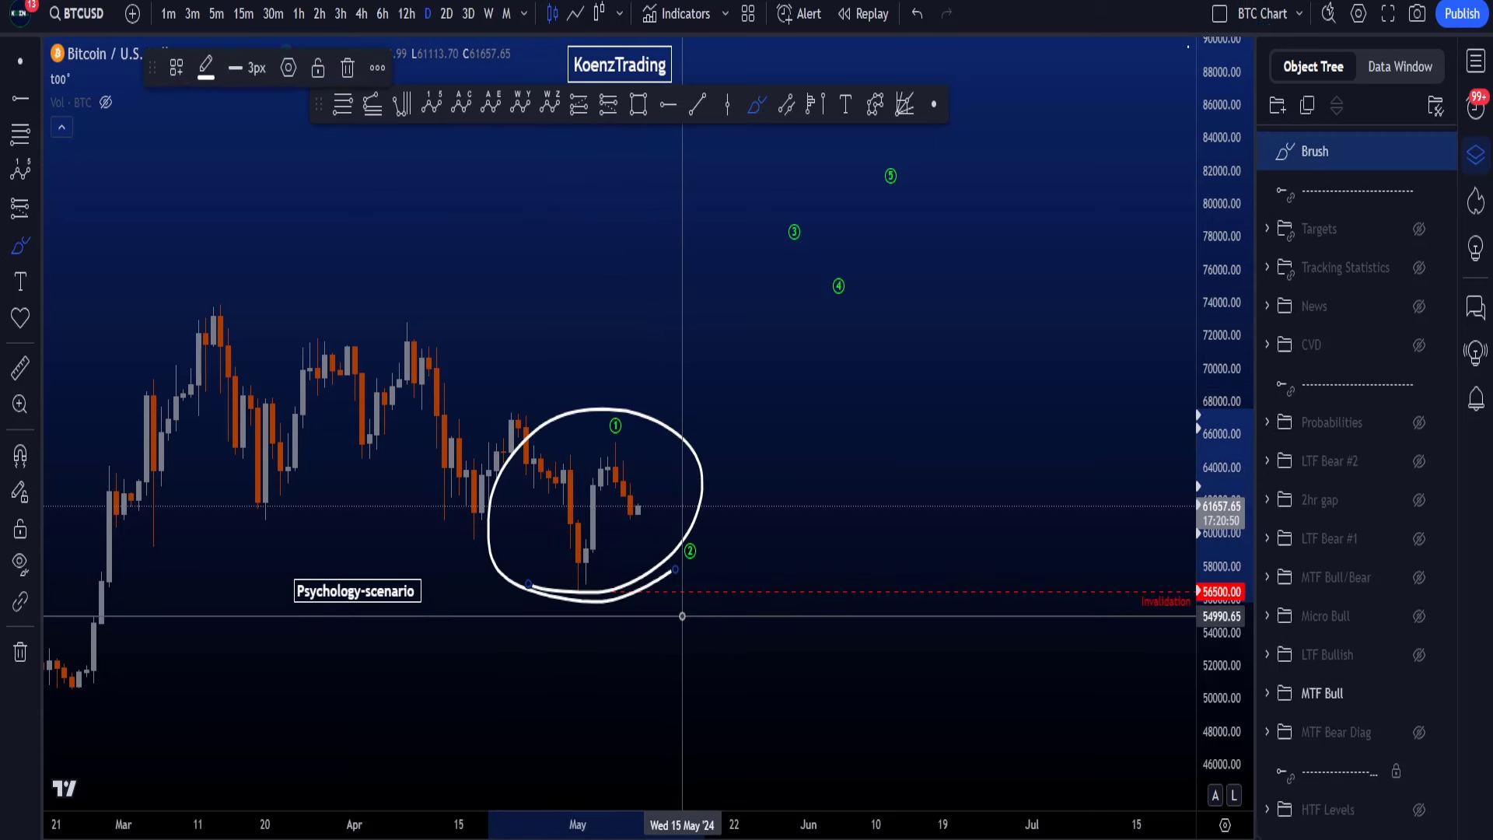
{"action": "key", "text": "ctrl+z"}
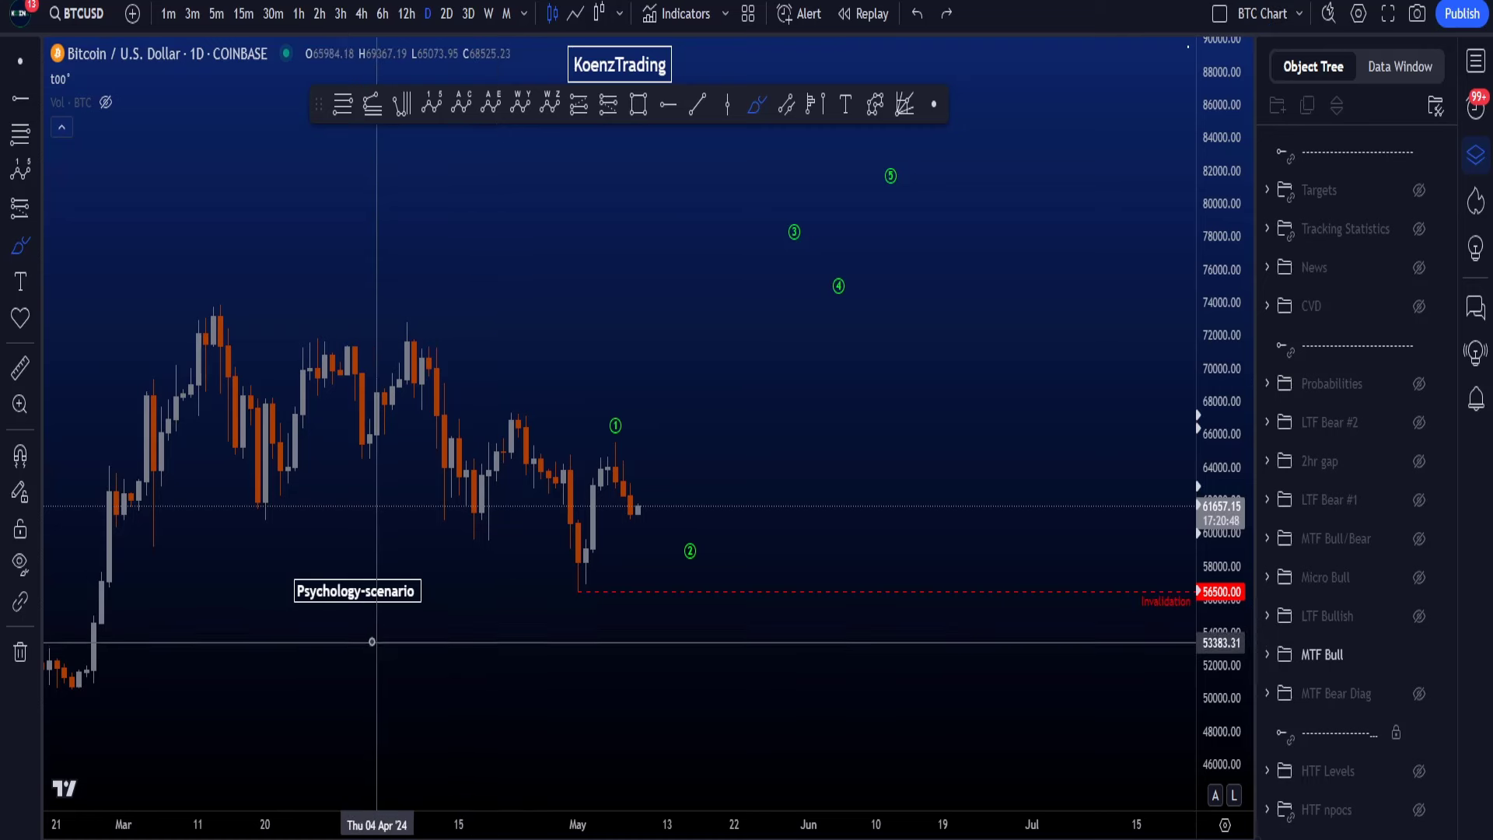
{"action": "mouse_move", "coordinate": [372, 642]}
{"action": "left_mouse_down"}
{"action": "mouse_move", "coordinate": [482, 599]}
{"action": "mouse_move", "coordinate": [260, 602]}
{"action": "mouse_move", "coordinate": [420, 614]}
{"action": "left_mouse_up"}
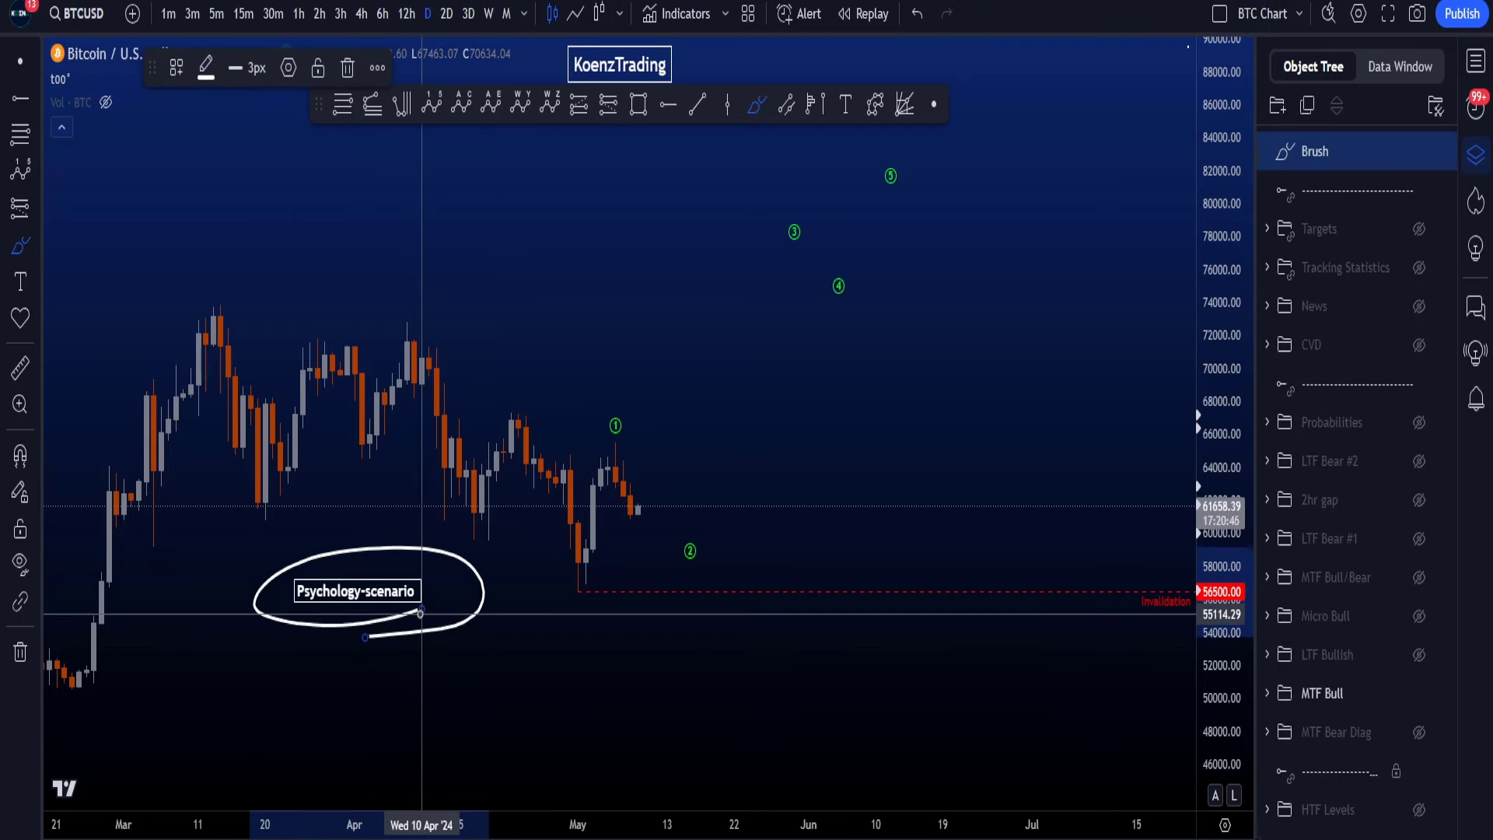
{"action": "key", "text": "ctrl+z"}
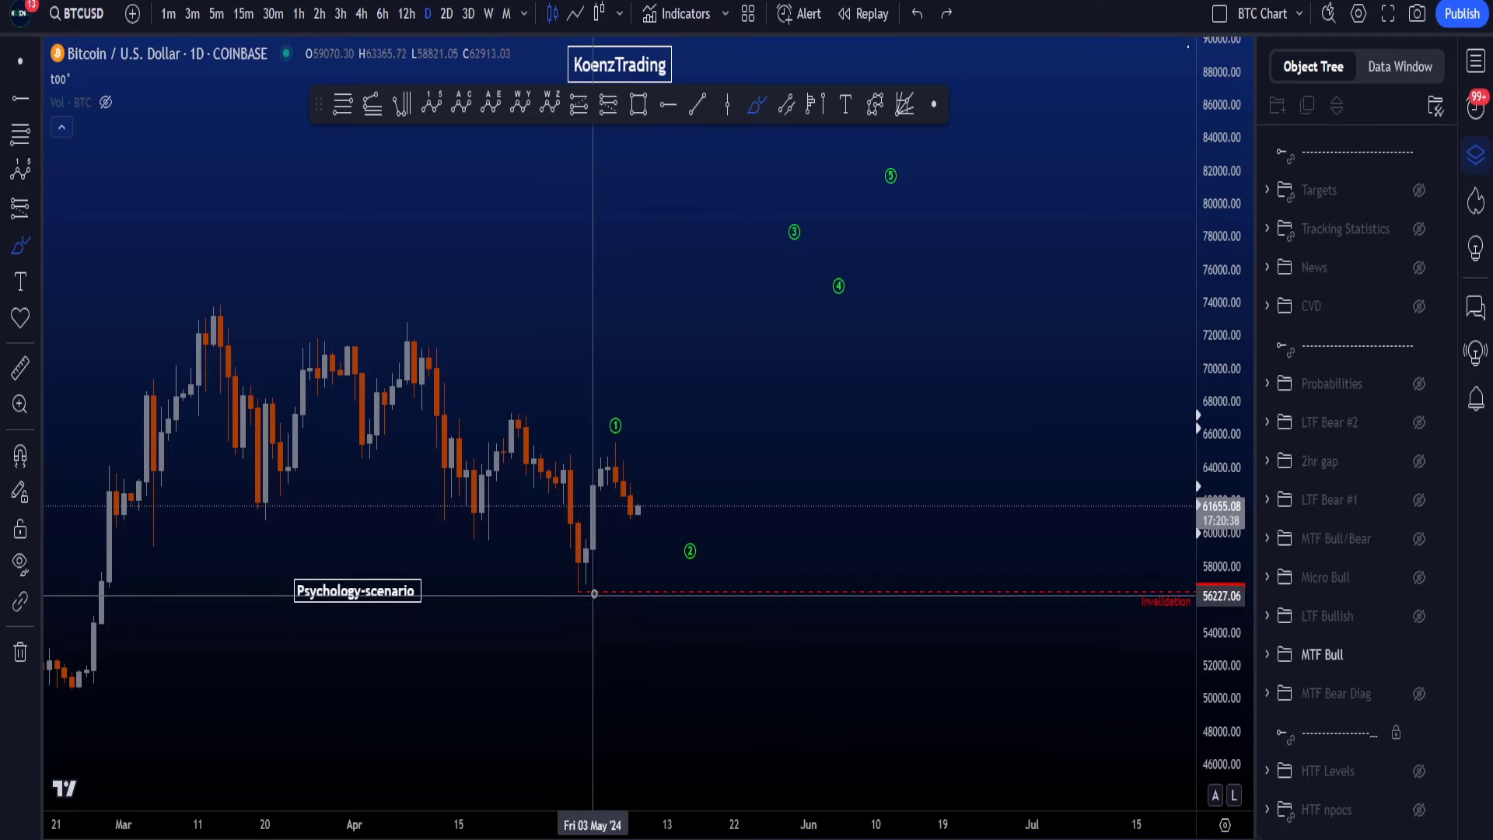
Circle the May low at the 56500.00 invalidation line with the Brush and undo the circles.
{"action": "mouse_move", "coordinate": [630, 568]}
{"action": "left_mouse_down"}
{"action": "mouse_move", "coordinate": [583, 533]}
{"action": "mouse_move", "coordinate": [583, 622]}
{"action": "mouse_move", "coordinate": [563, 536]}
{"action": "mouse_move", "coordinate": [627, 567]}
{"action": "left_mouse_up"}
{"action": "key", "text": "ctrl+z"}
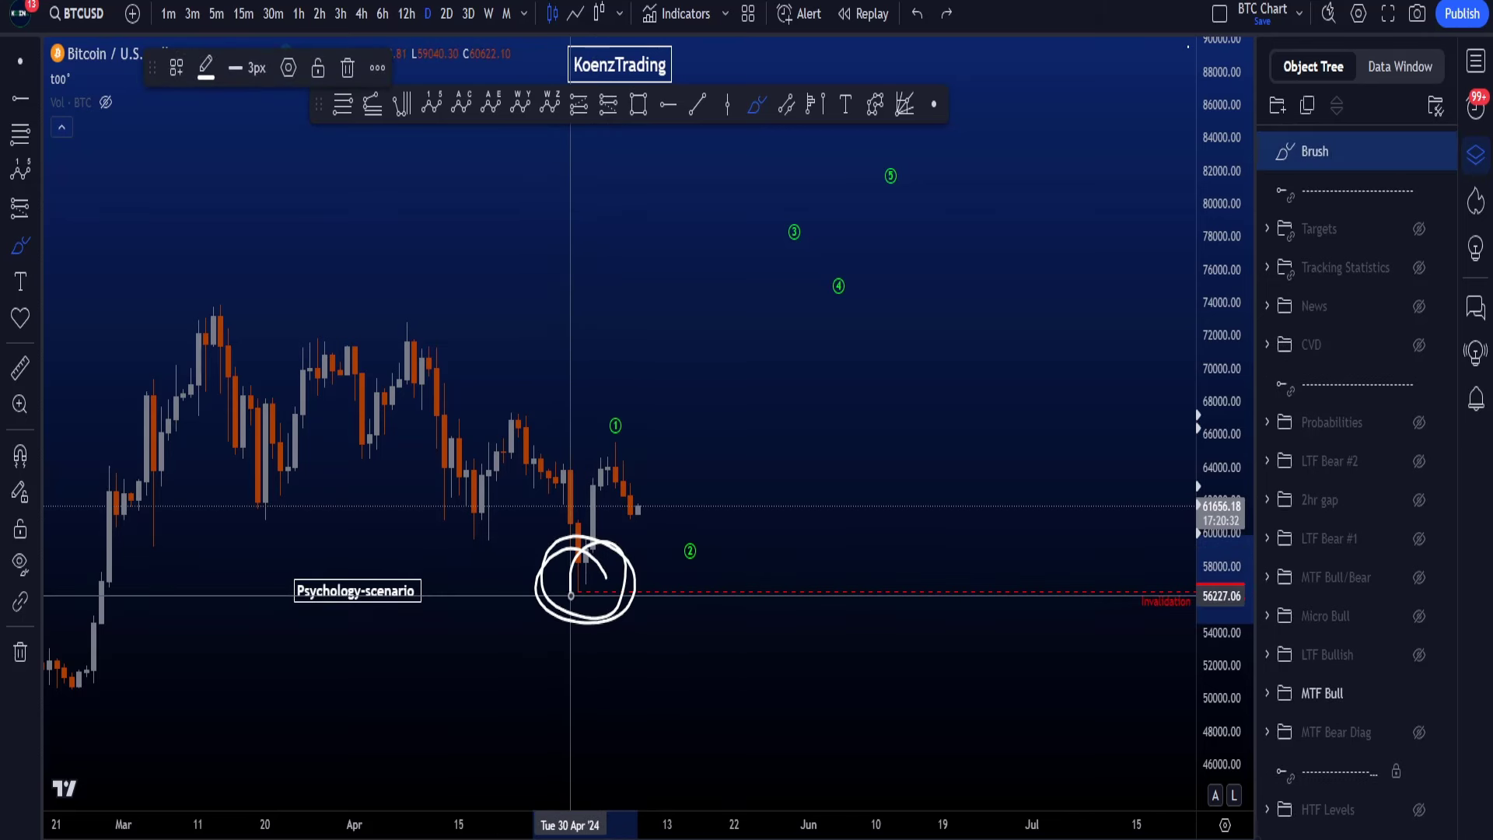
{"action": "key", "text": "ctrl+z"}
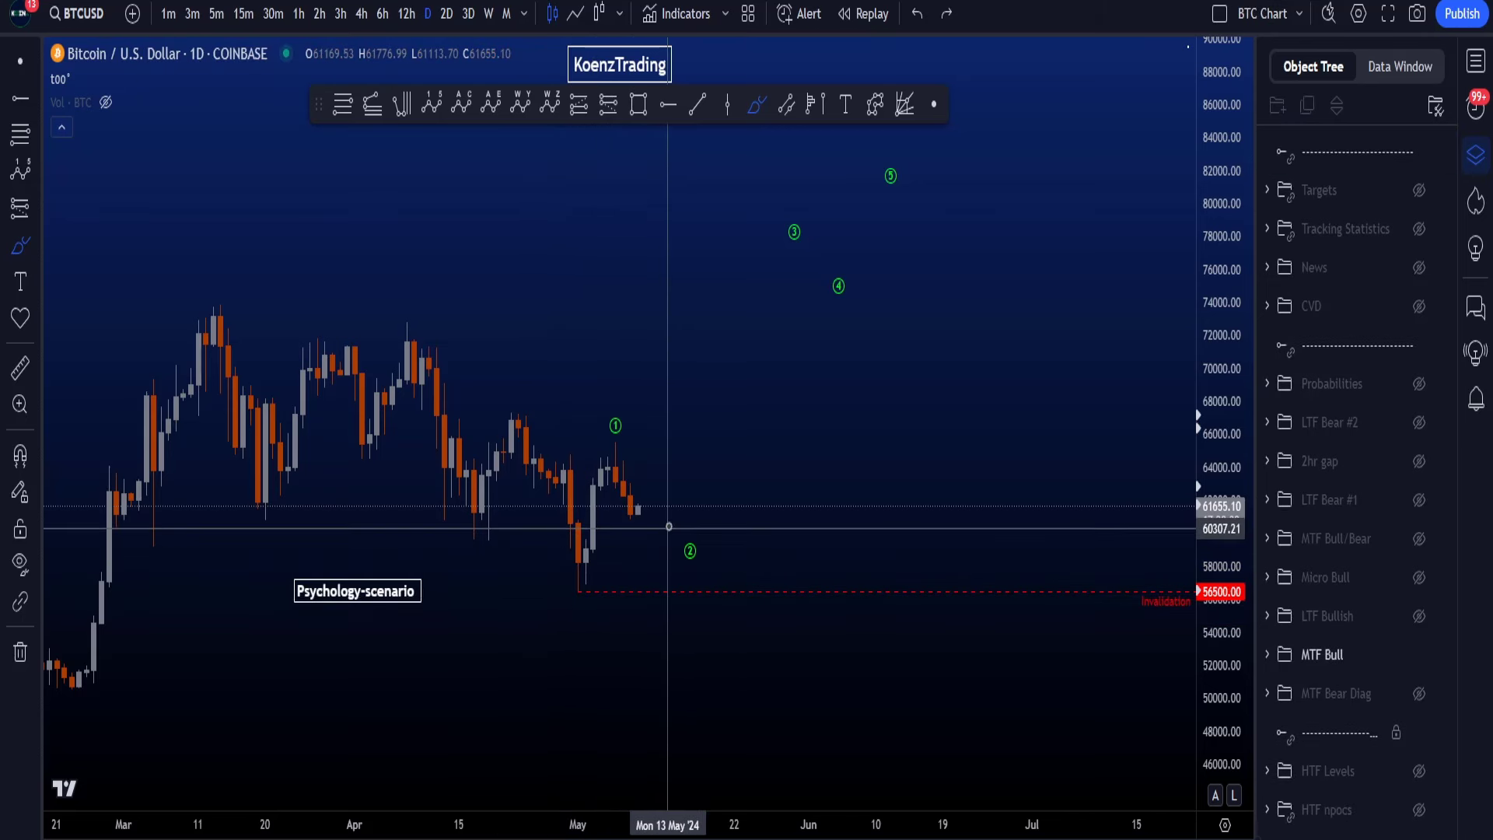
Brush a drop below the 56500.00 invalidation line, circle its end near 53000, and brush a rally from there to about 88000.
{"action": "mouse_move", "coordinate": [671, 525]}
{"action": "left_mouse_down"}
{"action": "mouse_move", "coordinate": [707, 532]}
{"action": "mouse_move", "coordinate": [742, 652]}
{"action": "mouse_move", "coordinate": [698, 642]}
{"action": "mouse_move", "coordinate": [767, 651]}
{"action": "mouse_move", "coordinate": [759, 636]}
{"action": "left_mouse_up"}
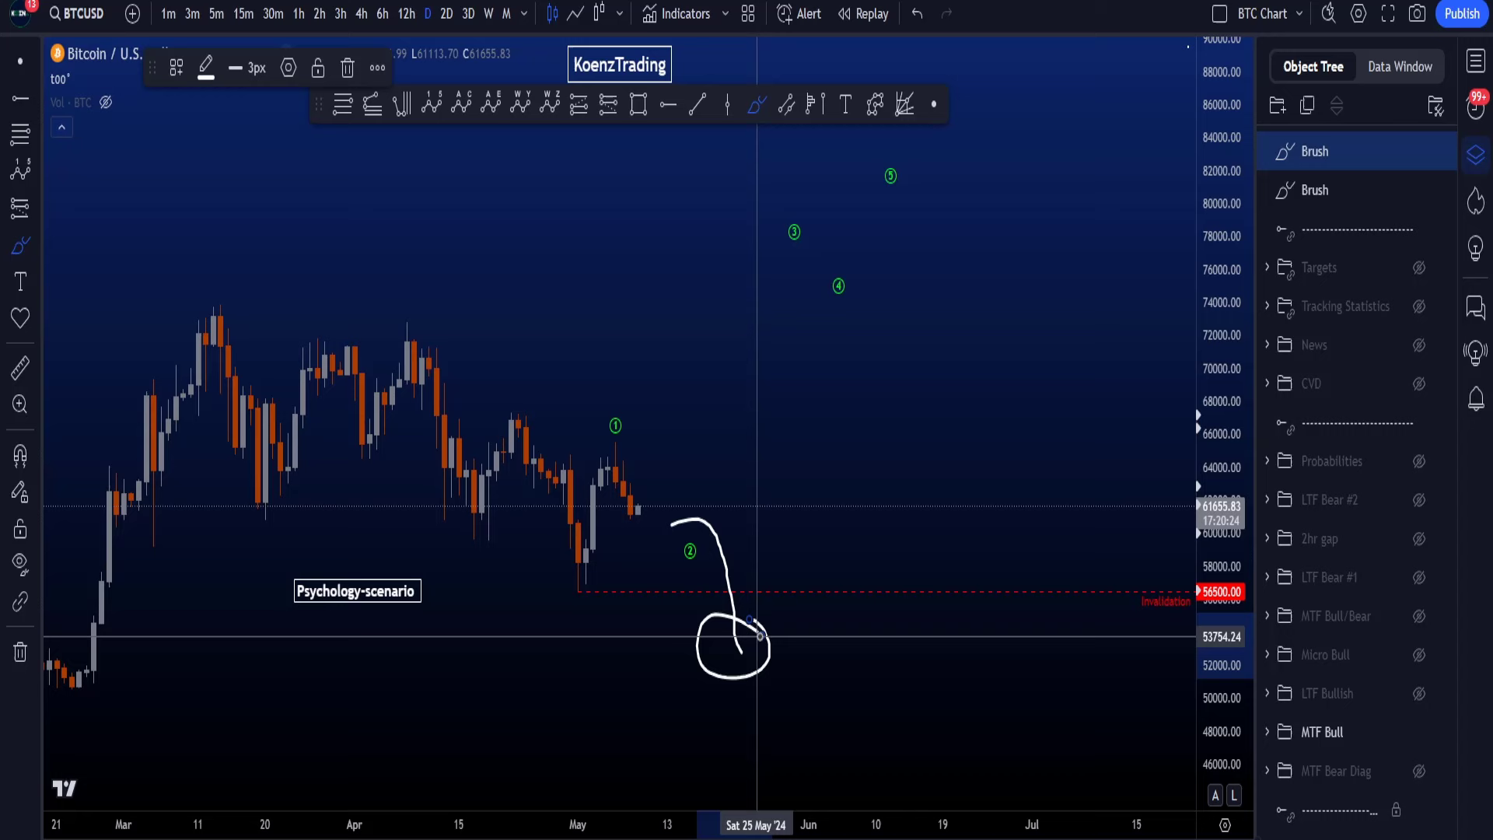
{"action": "mouse_move", "coordinate": [735, 647]}
{"action": "left_mouse_down"}
{"action": "mouse_move", "coordinate": [787, 594]}
{"action": "mouse_move", "coordinate": [1025, 113]}
{"action": "left_mouse_up"}
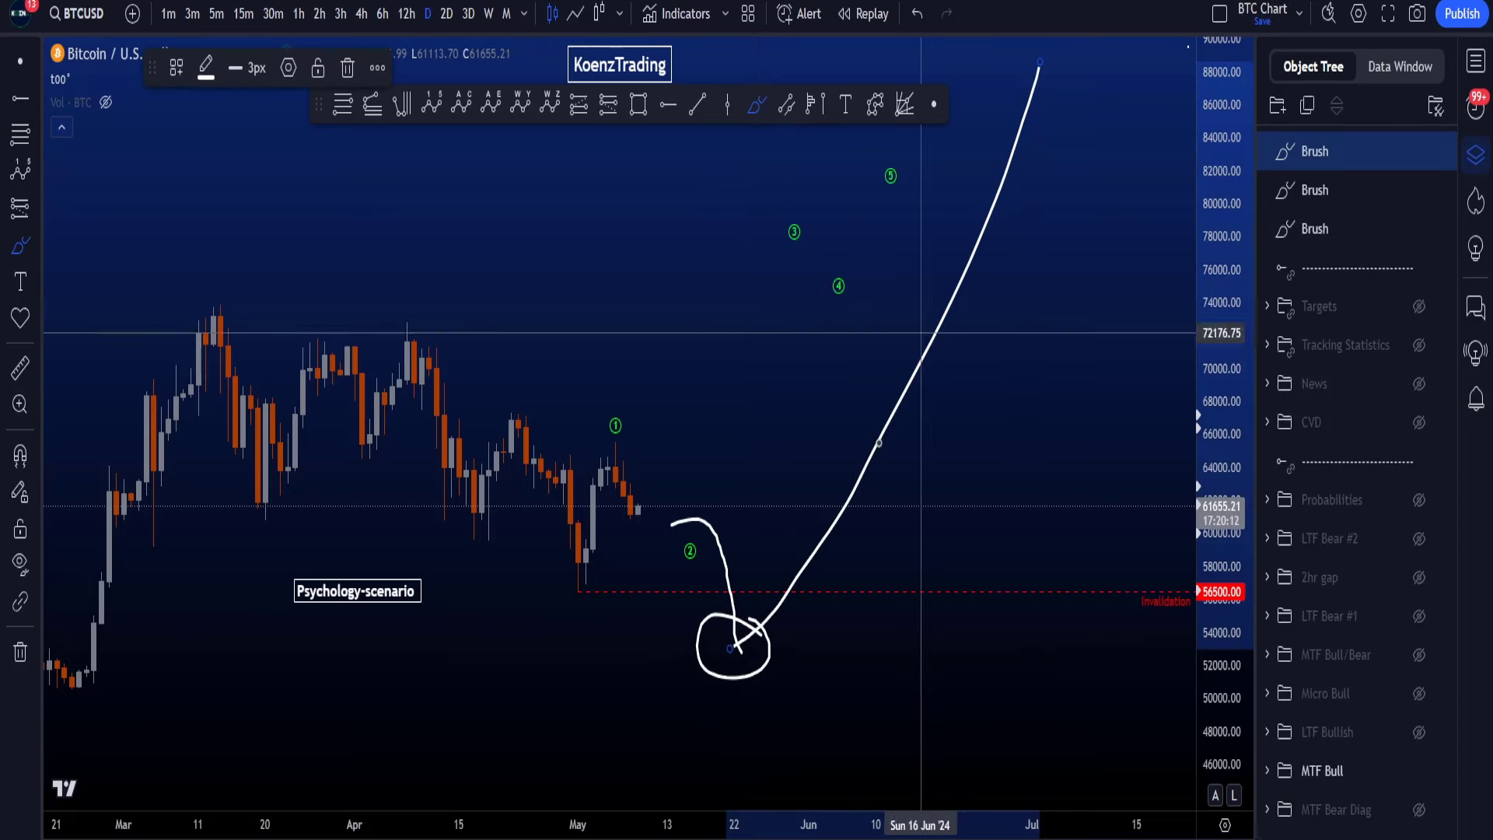
Undo the three brush strokes and display the MTF Bear Diag drawings in place of the MTF Bull ones.
{"action": "key", "text": "ctrl+z"}
{"action": "key", "text": "ctrl+z"}
{"action": "key", "text": "ctrl+z"}
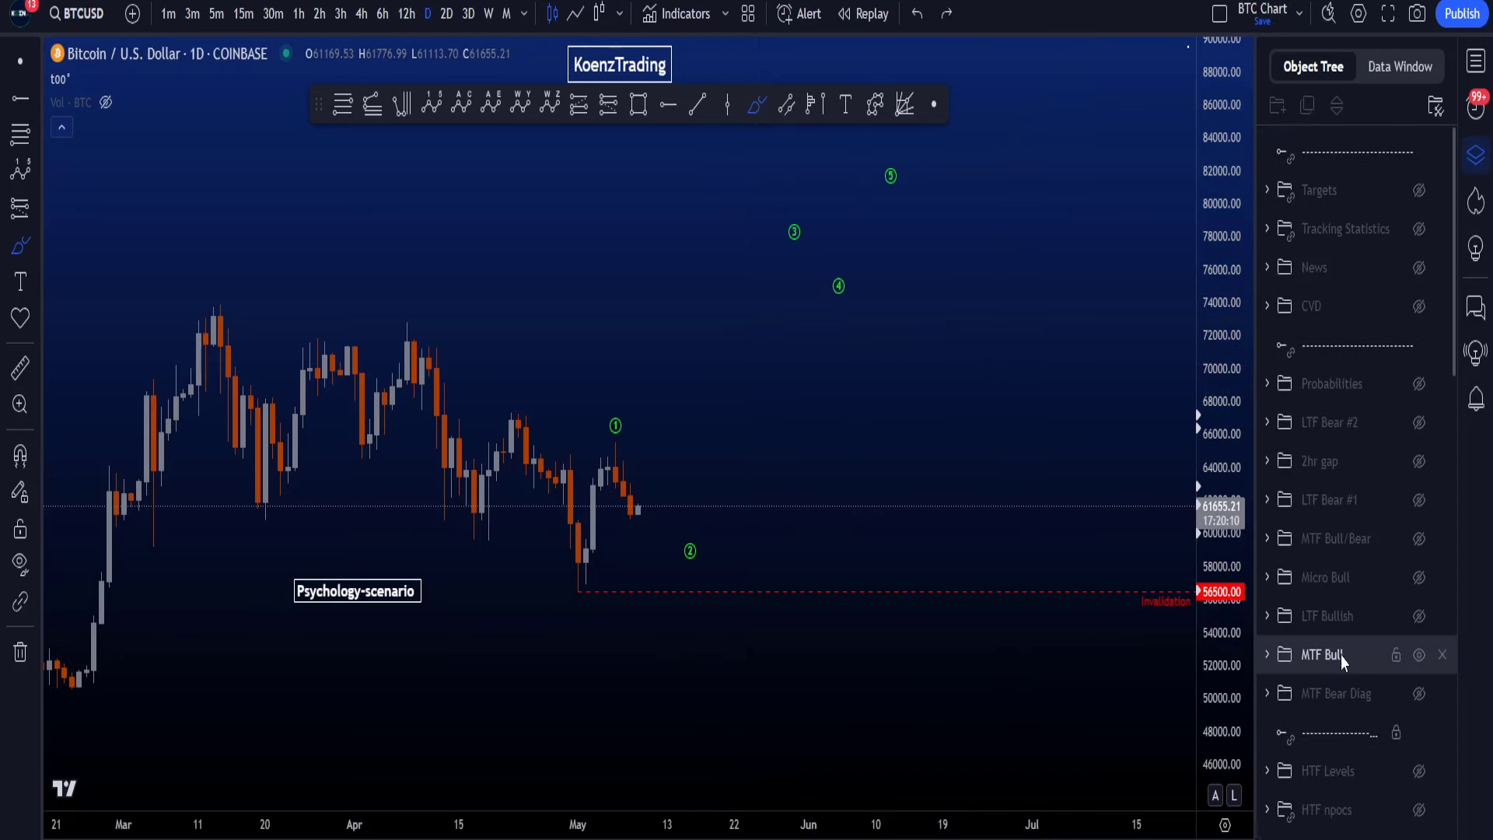
{"action": "left_click", "coordinate": [1419, 692]}
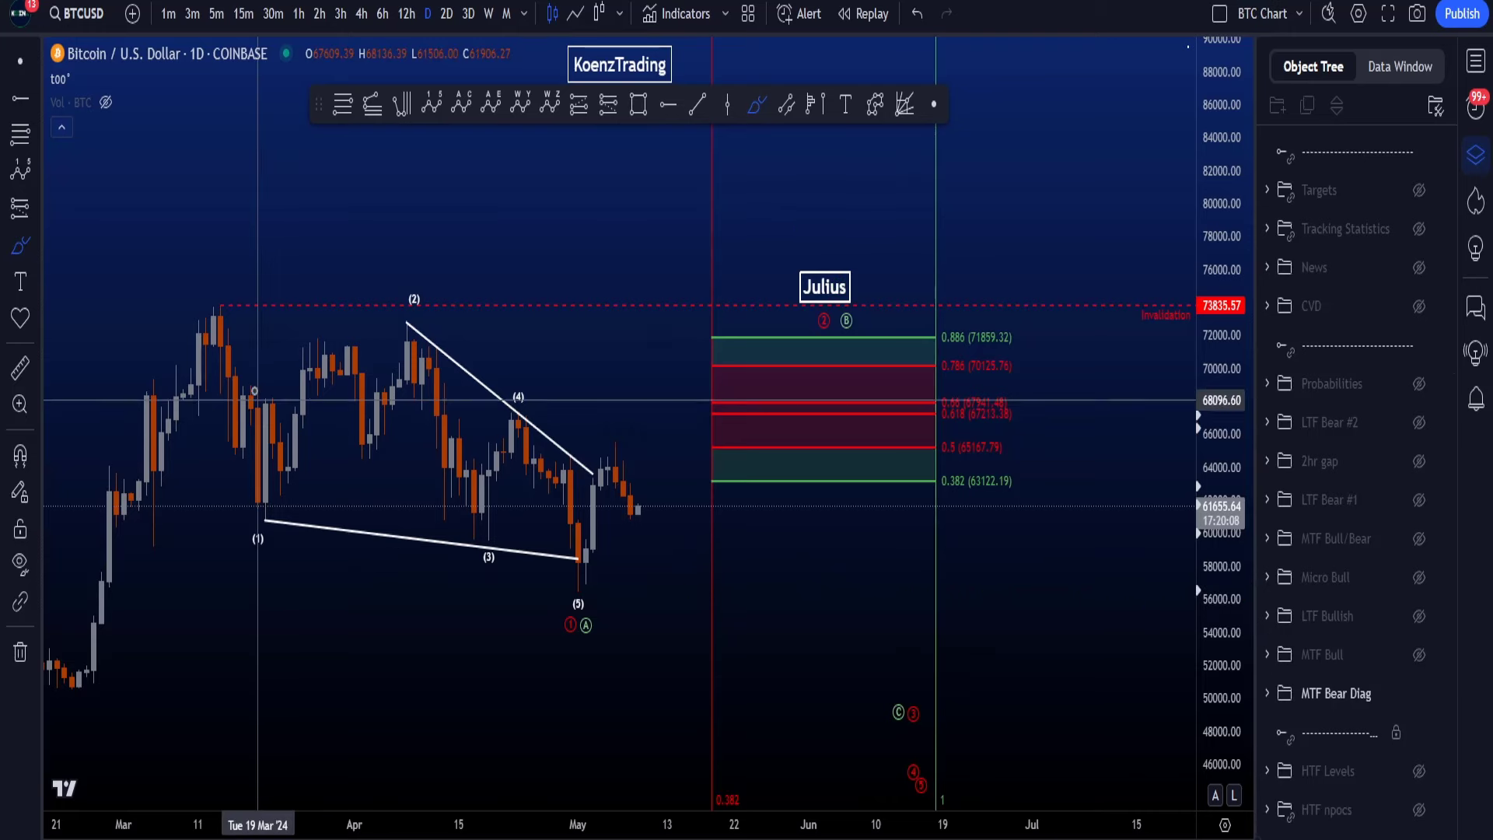
Brush a path through the (5) low, up to B near 70000, down to C and past 90000; circle the March–April highs and delete that circle.
{"action": "mouse_move", "coordinate": [277, 385]}
{"action": "left_mouse_down"}
{"action": "mouse_move", "coordinate": [489, 451]}
{"action": "mouse_move", "coordinate": [630, 566]}
{"action": "mouse_move", "coordinate": [833, 500]}
{"action": "mouse_move", "coordinate": [1192, 42]}
{"action": "left_mouse_up"}
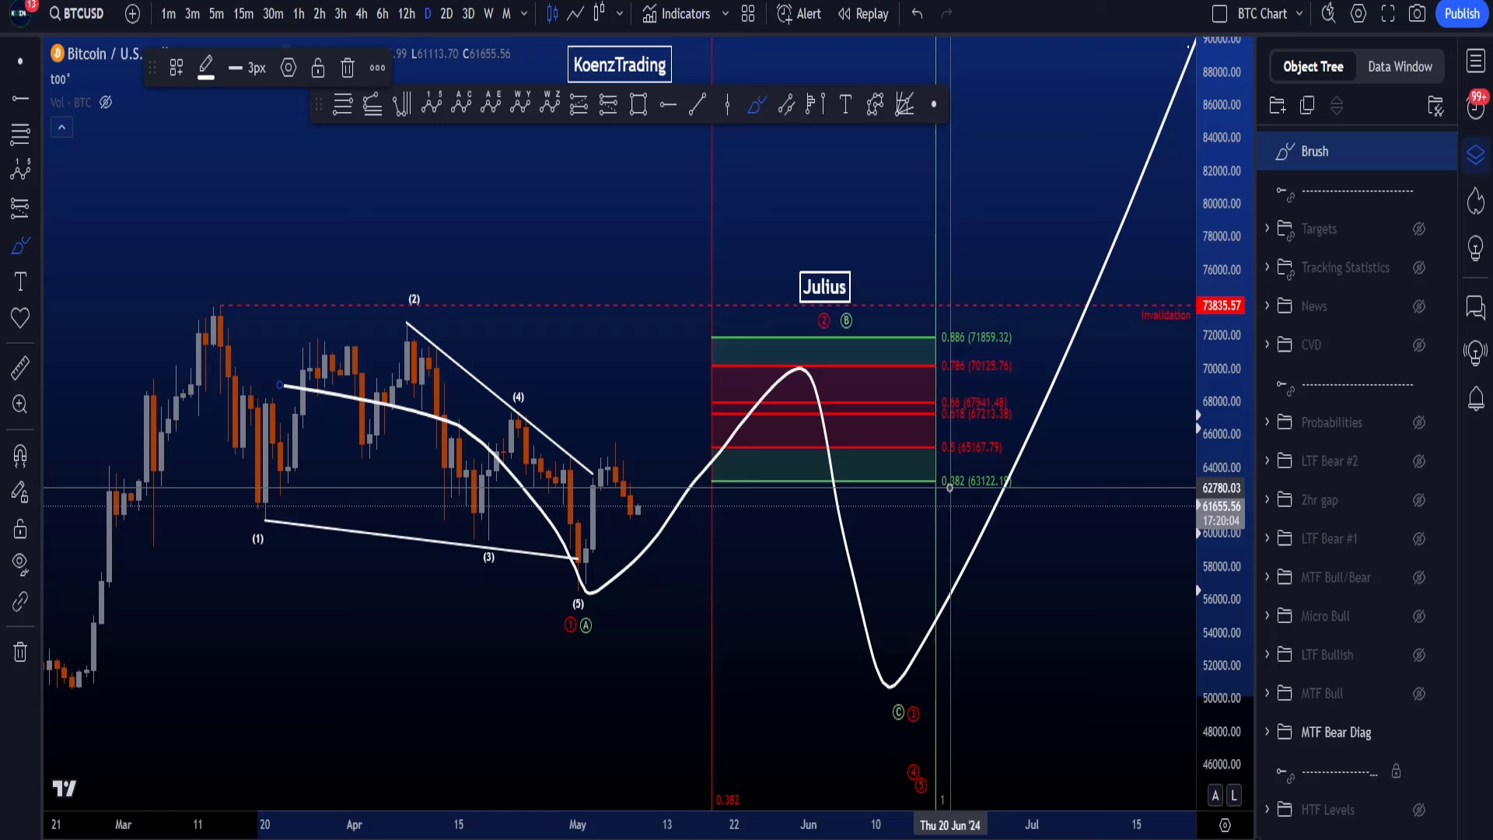
{"action": "mouse_move", "coordinate": [471, 331]}
{"action": "left_mouse_down"}
{"action": "mouse_move", "coordinate": [318, 261]}
{"action": "mouse_move", "coordinate": [496, 397]}
{"action": "left_mouse_up"}
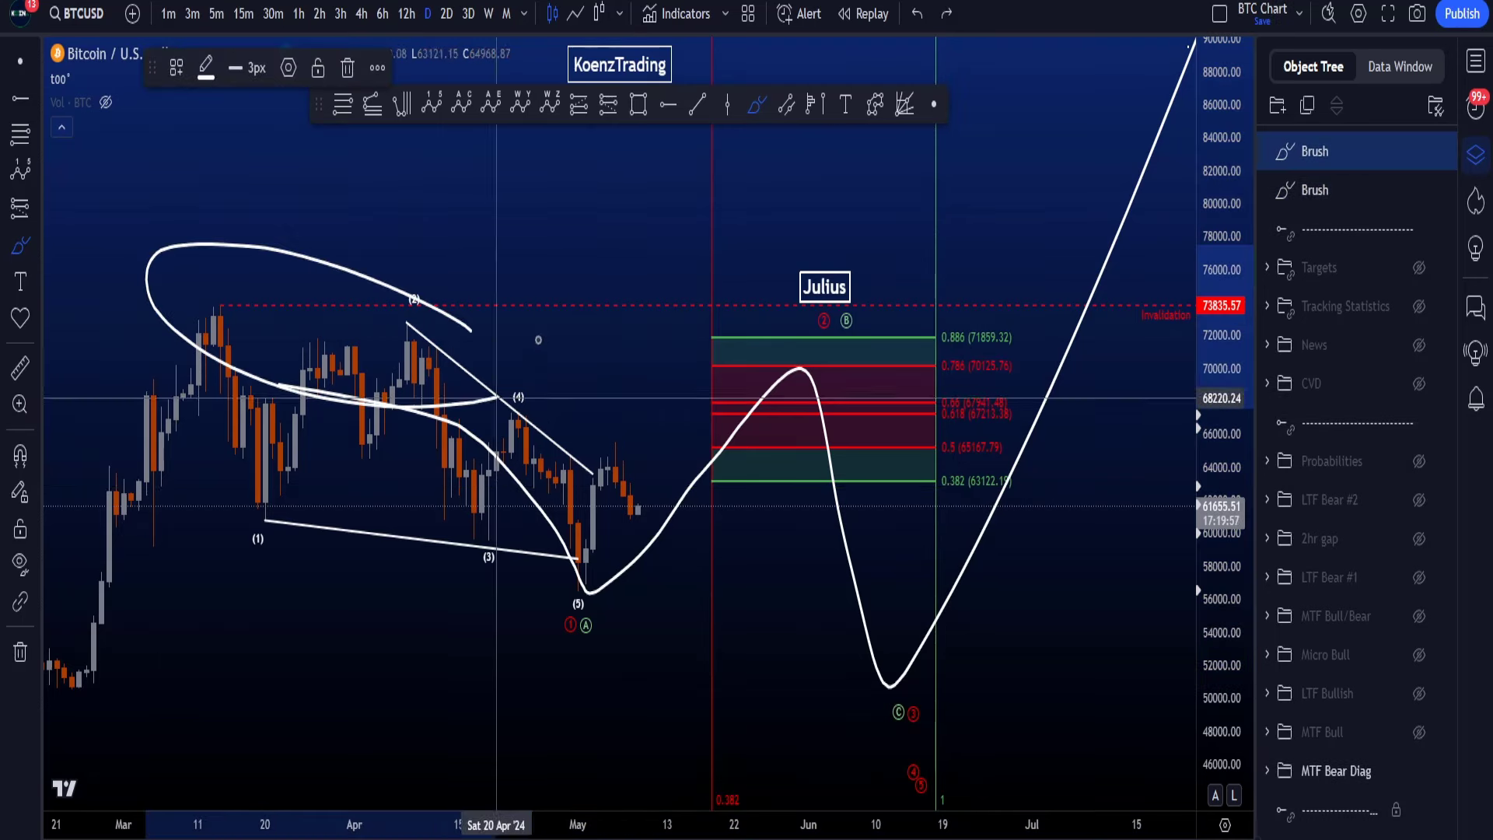
{"action": "left_click_drag", "start_coordinate": [538, 340], "coordinate": [414, 266]}
{"action": "key", "text": "Delete"}
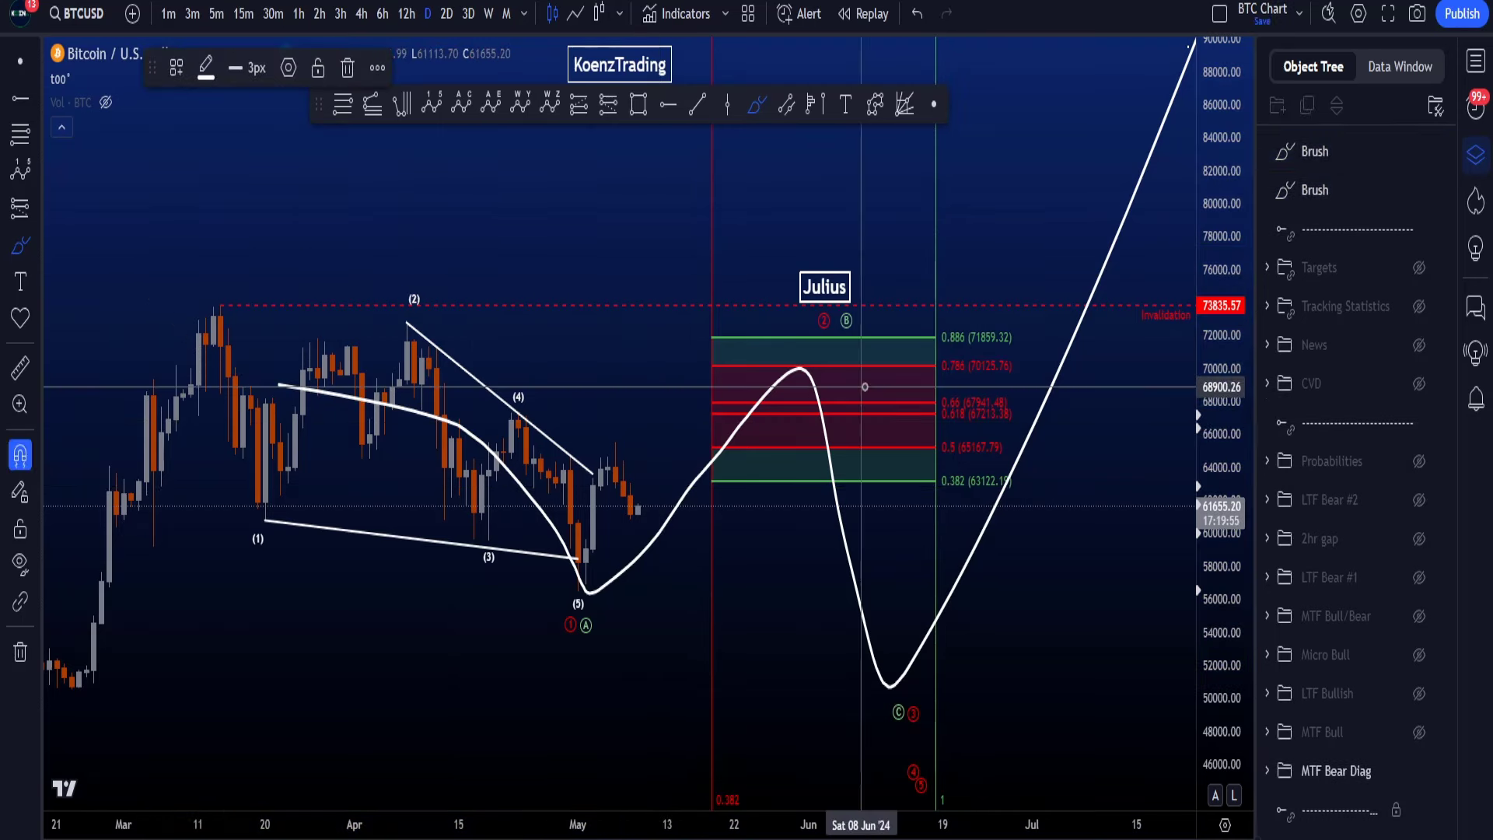
Mark the drop from B towards C and the rally out of C with the Brush, and undo all the strokes.
{"action": "mouse_move", "coordinate": [811, 376]}
{"action": "left_mouse_down"}
{"action": "mouse_move", "coordinate": [848, 420]}
{"action": "mouse_move", "coordinate": [884, 578]}
{"action": "left_mouse_up"}
{"action": "key", "text": "Delete"}
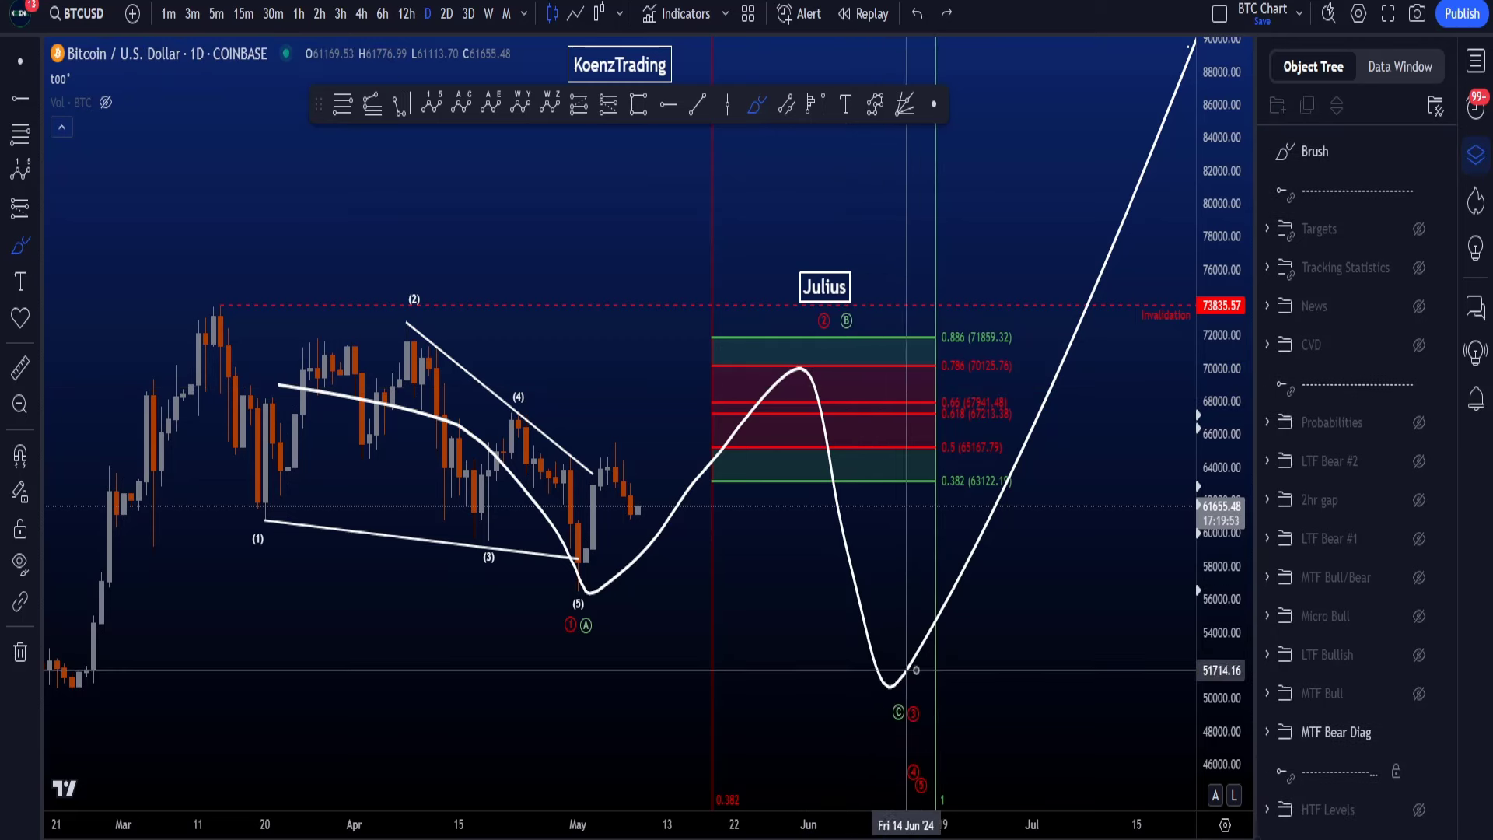
{"action": "mouse_move", "coordinate": [917, 665]}
{"action": "left_mouse_down"}
{"action": "mouse_move", "coordinate": [862, 700]}
{"action": "mouse_move", "coordinate": [907, 666]}
{"action": "mouse_move", "coordinate": [876, 646]}
{"action": "mouse_move", "coordinate": [1149, 53]}
{"action": "left_mouse_up"}
{"action": "key", "text": "ctrl+z"}
{"action": "key", "text": "ctrl+z"}
{"action": "key", "text": "ctrl+z"}
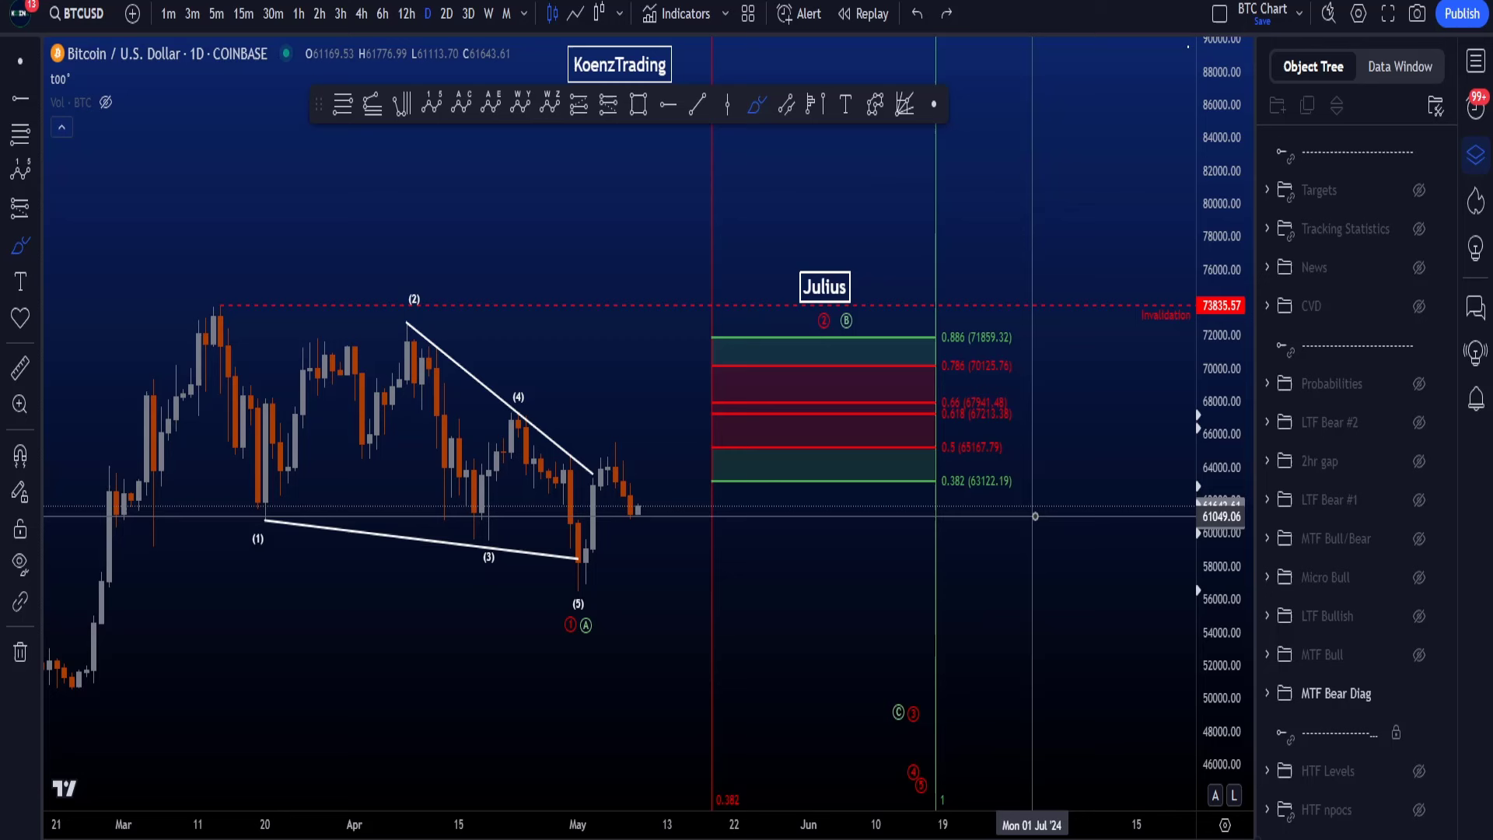
Swap MTF Bear Diag for the MTF Bull drawings, brush a path through waves 1 and 2 up to about 77500, and undo it.
{"action": "left_click", "coordinate": [1418, 694]}
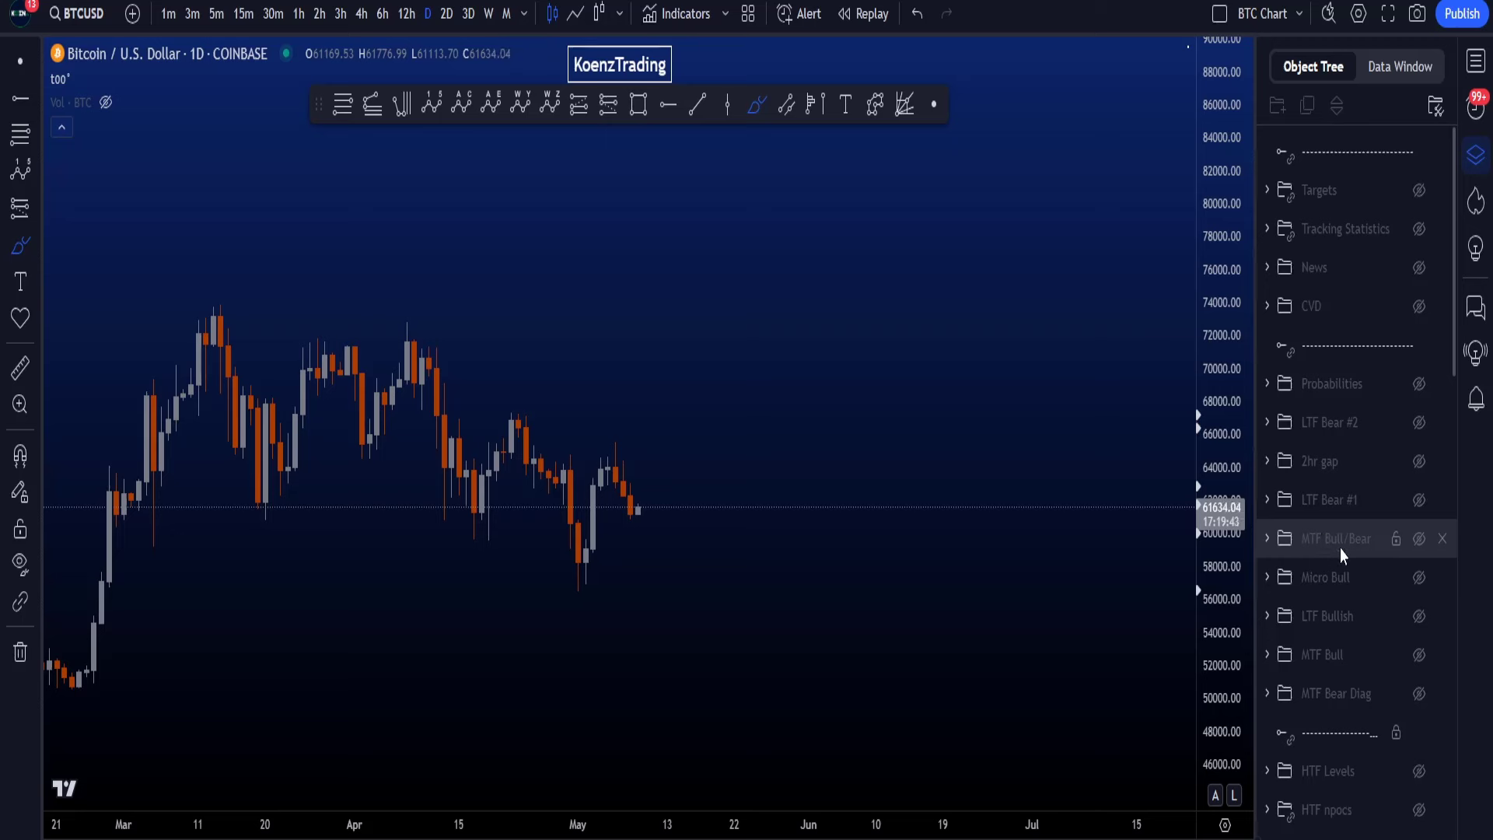
{"action": "left_click", "coordinate": [1419, 655]}
{"action": "mouse_move", "coordinate": [572, 601]}
{"action": "left_mouse_down"}
{"action": "mouse_move", "coordinate": [610, 431]}
{"action": "mouse_move", "coordinate": [824, 243]}
{"action": "left_mouse_up"}
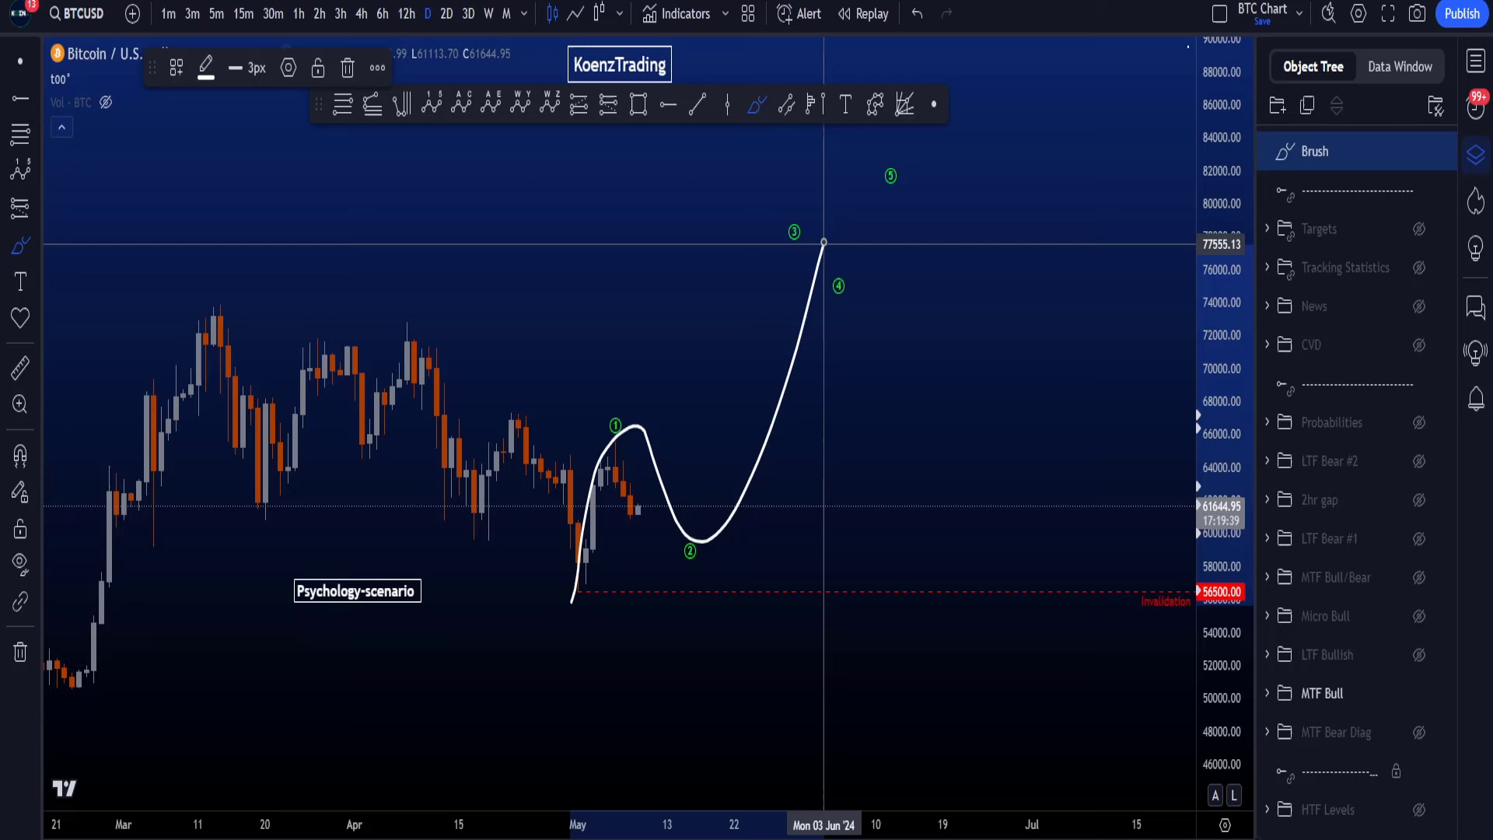
{"action": "key", "text": "ctrl+z"}
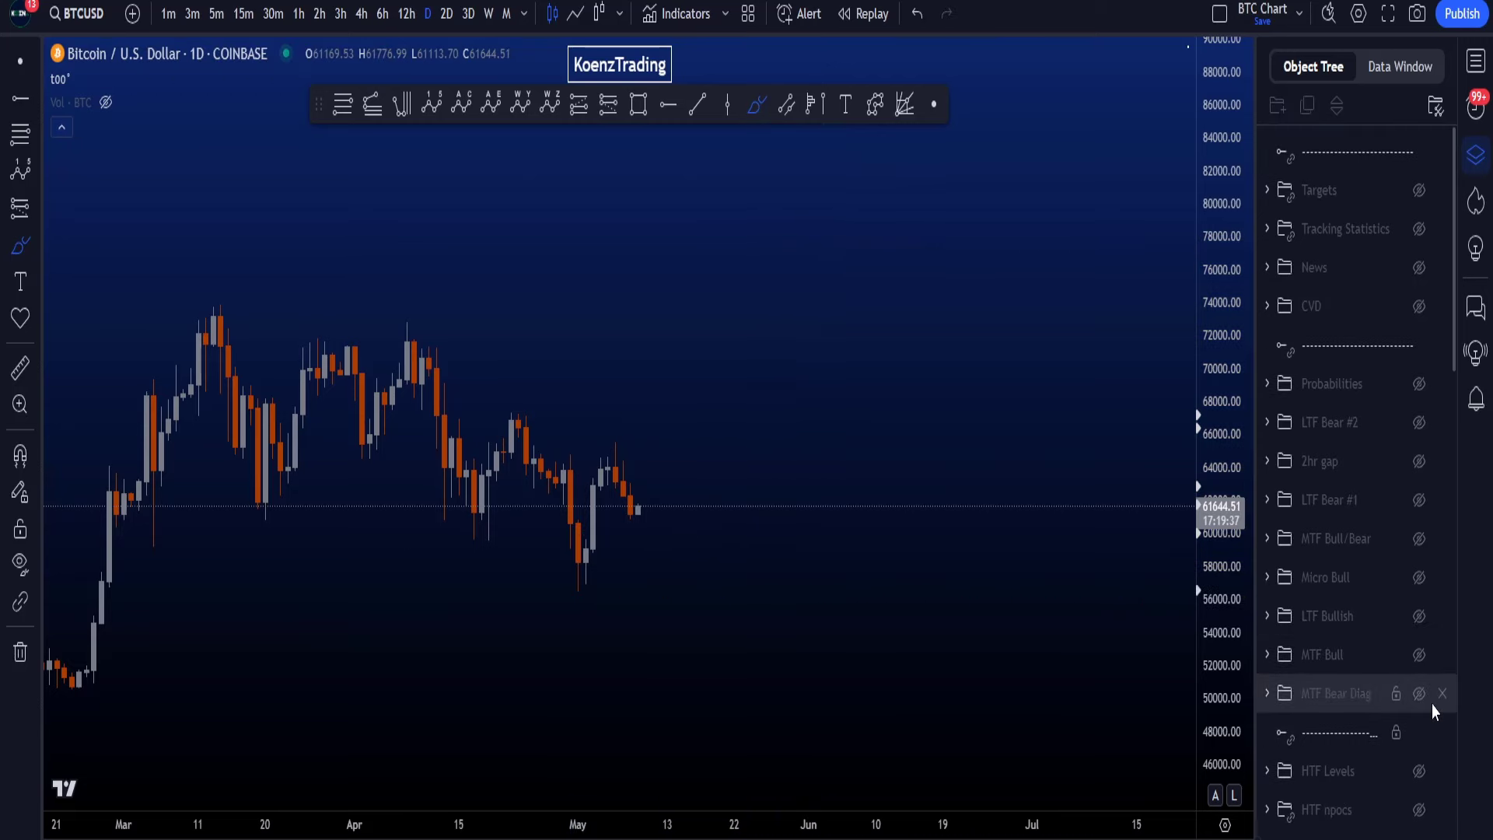
Show the MTF Bear Diag drawings, brush the rise from the May low to wave B, undo it and hide the group again.
{"action": "left_click", "coordinate": [1419, 694]}
{"action": "mouse_move", "coordinate": [593, 577]}
{"action": "left_mouse_down"}
{"action": "mouse_move", "coordinate": [729, 541]}
{"action": "mouse_move", "coordinate": [834, 316]}
{"action": "left_mouse_up"}
{"action": "key", "text": "ctrl+z"}
{"action": "left_click", "coordinate": [1419, 693]}
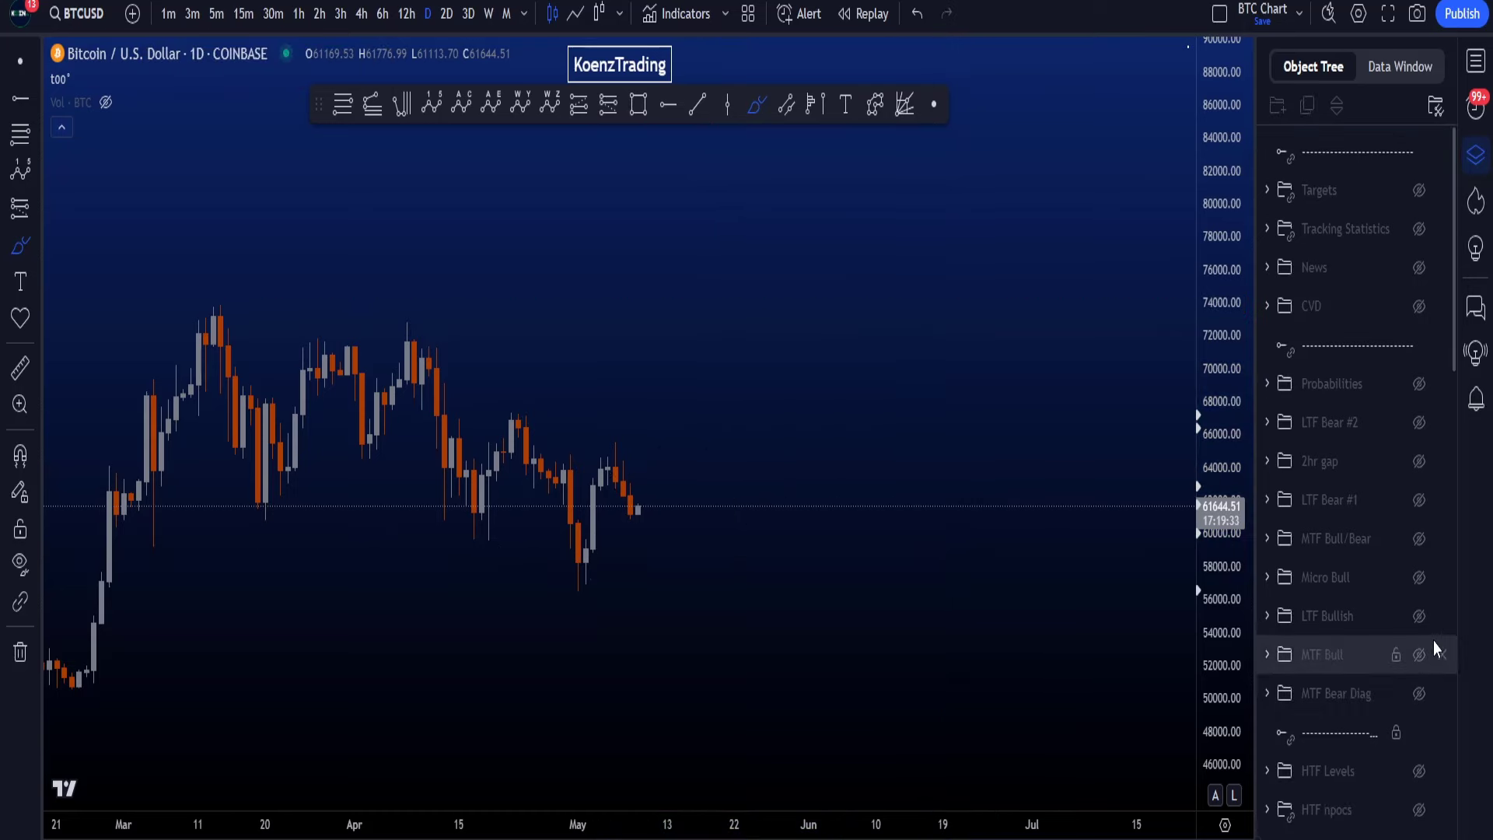
Show the LTF Bullish drawings and switch the chart to the 4h timeframe.
{"action": "left_click", "coordinate": [1420, 616]}
{"action": "left_click", "coordinate": [361, 15]}
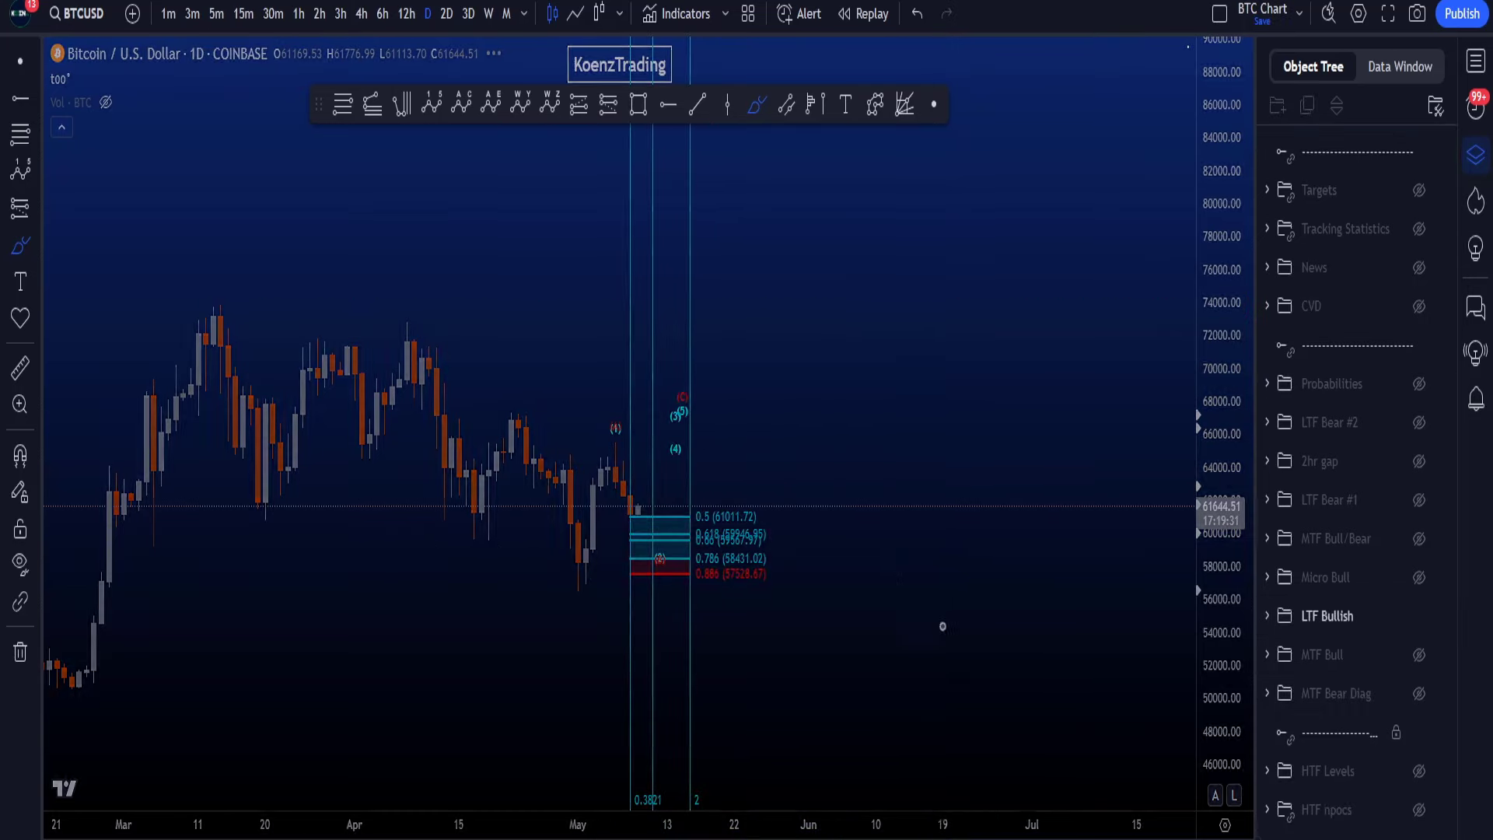
{"action": "left_click_drag", "start_coordinate": [1046, 700], "coordinate": [1201, 531]}
{"action": "scroll", "coordinate": [1011, 583], "scroll_direction": "up", "scroll_amount": 3}
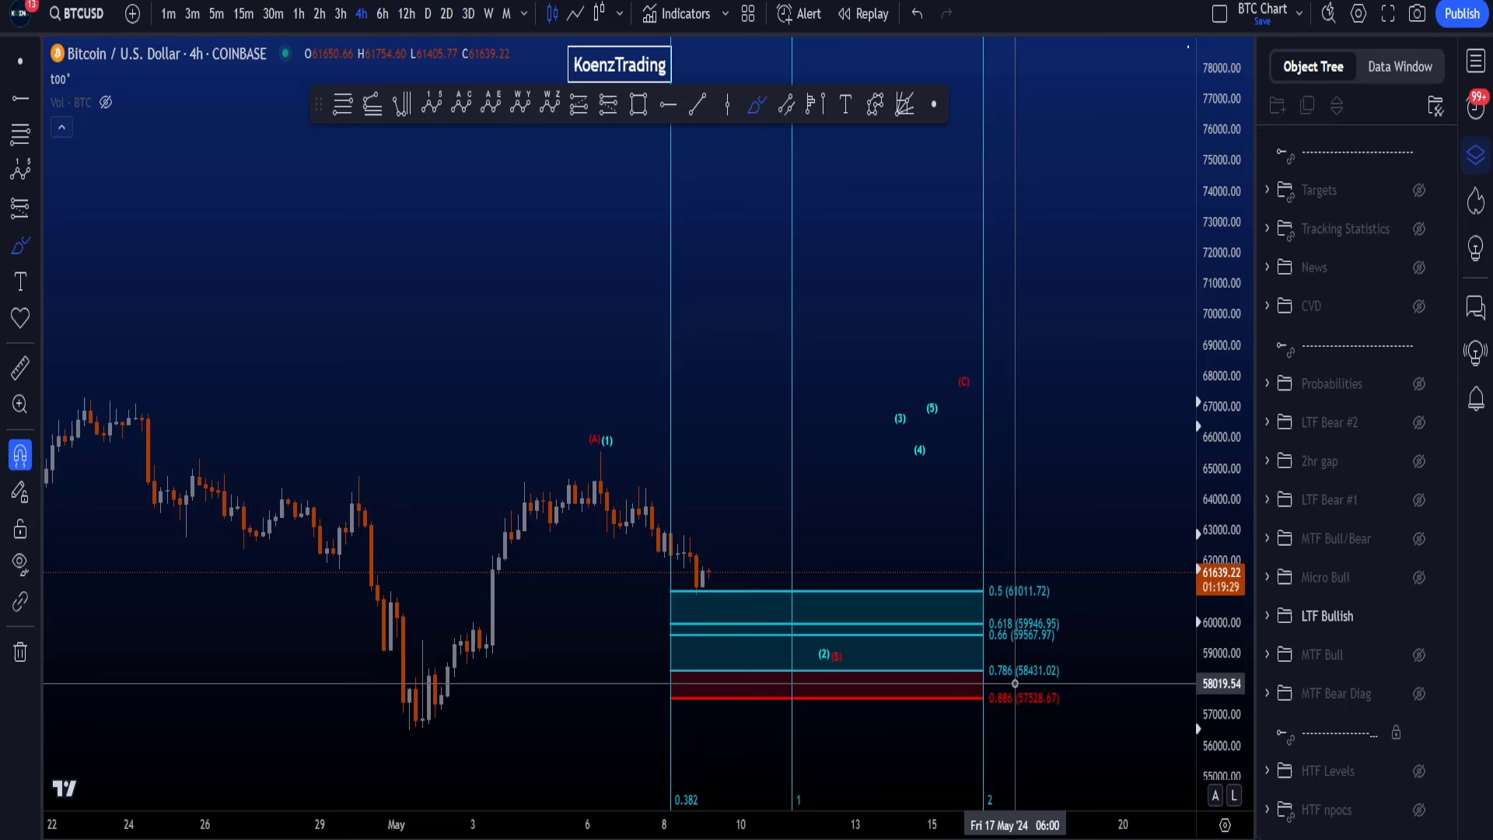
Brush a path from the May low through (1) and (2) to about 72300, outline the 0.5–0.786 retracement zone, and undo each stroke.
{"action": "mouse_move", "coordinate": [447, 714]}
{"action": "left_mouse_down"}
{"action": "mouse_move", "coordinate": [422, 688]}
{"action": "mouse_move", "coordinate": [605, 455]}
{"action": "mouse_move", "coordinate": [697, 508]}
{"action": "mouse_move", "coordinate": [824, 645]}
{"action": "mouse_move", "coordinate": [937, 239]}
{"action": "left_mouse_up"}
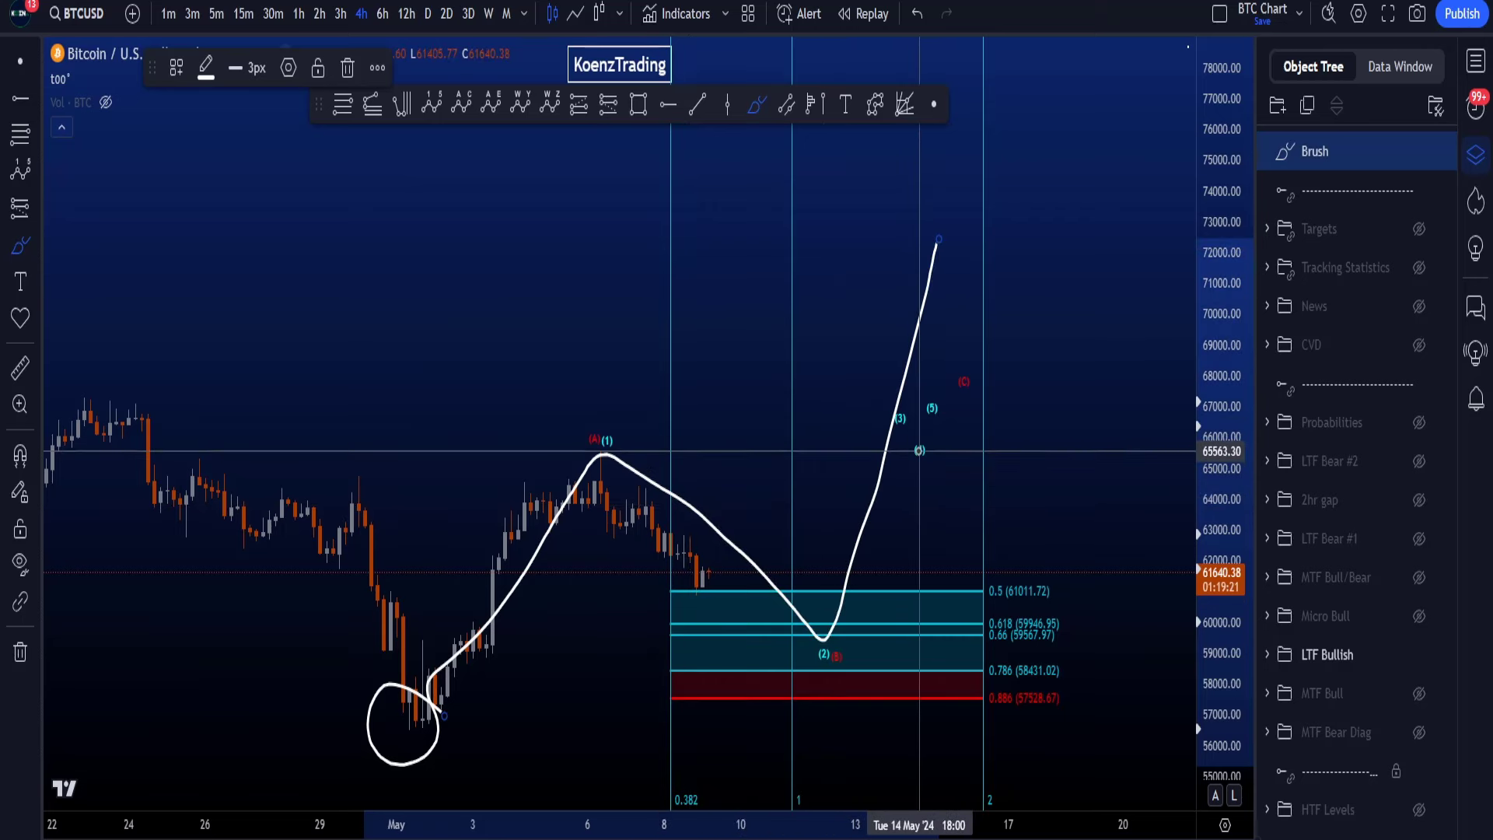
{"action": "key", "text": "ctrl+z"}
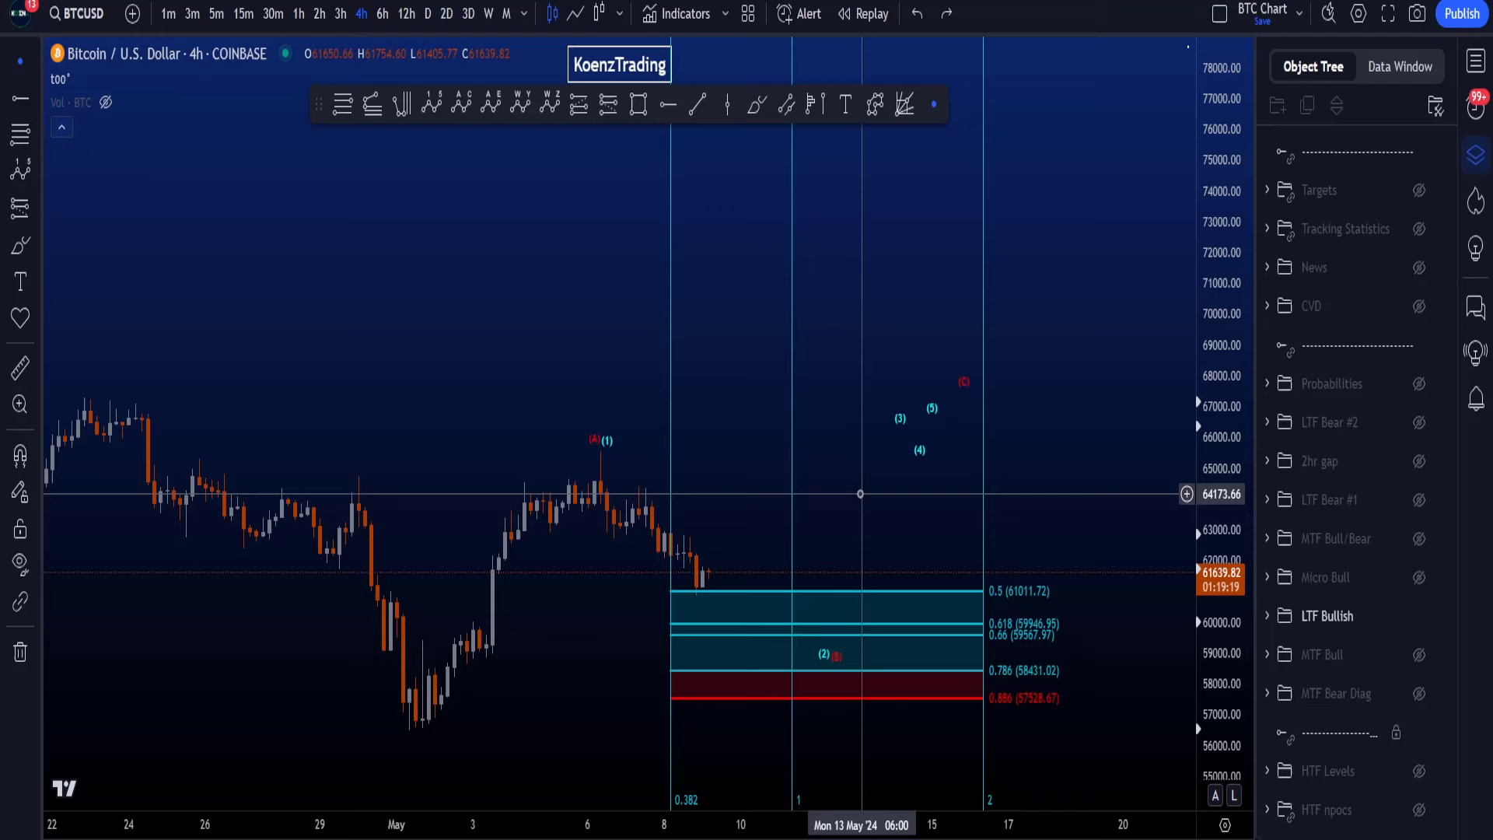
{"action": "left_click_drag", "start_coordinate": [861, 487], "coordinate": [816, 374]}
{"action": "left_click_drag", "start_coordinate": [1233, 615], "coordinate": [1232, 544]}
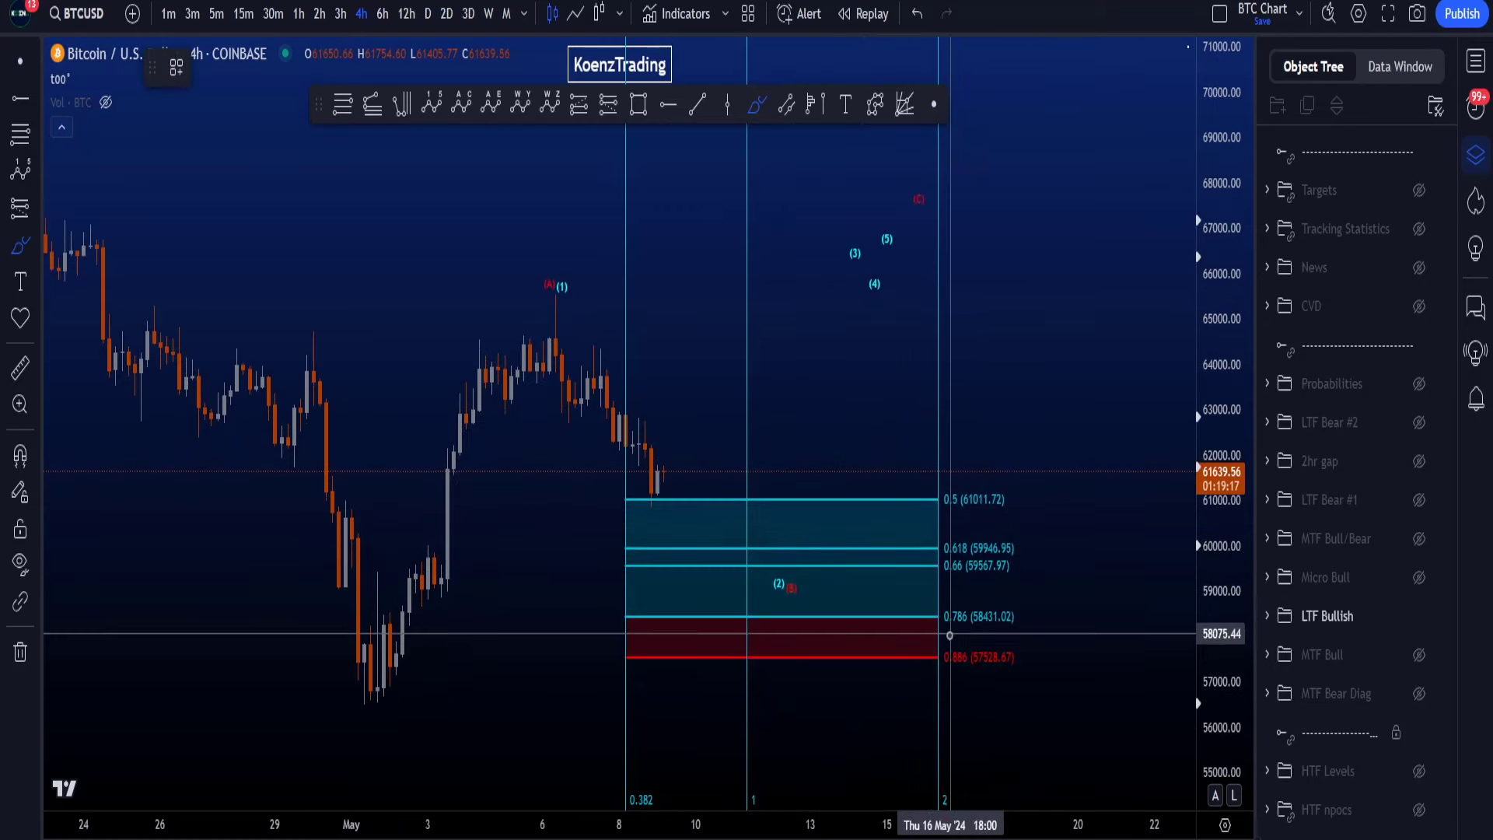
{"action": "mouse_move", "coordinate": [951, 638]}
{"action": "left_mouse_down"}
{"action": "mouse_move", "coordinate": [691, 622]}
{"action": "mouse_move", "coordinate": [613, 505]}
{"action": "mouse_move", "coordinate": [1059, 471]}
{"action": "left_mouse_up"}
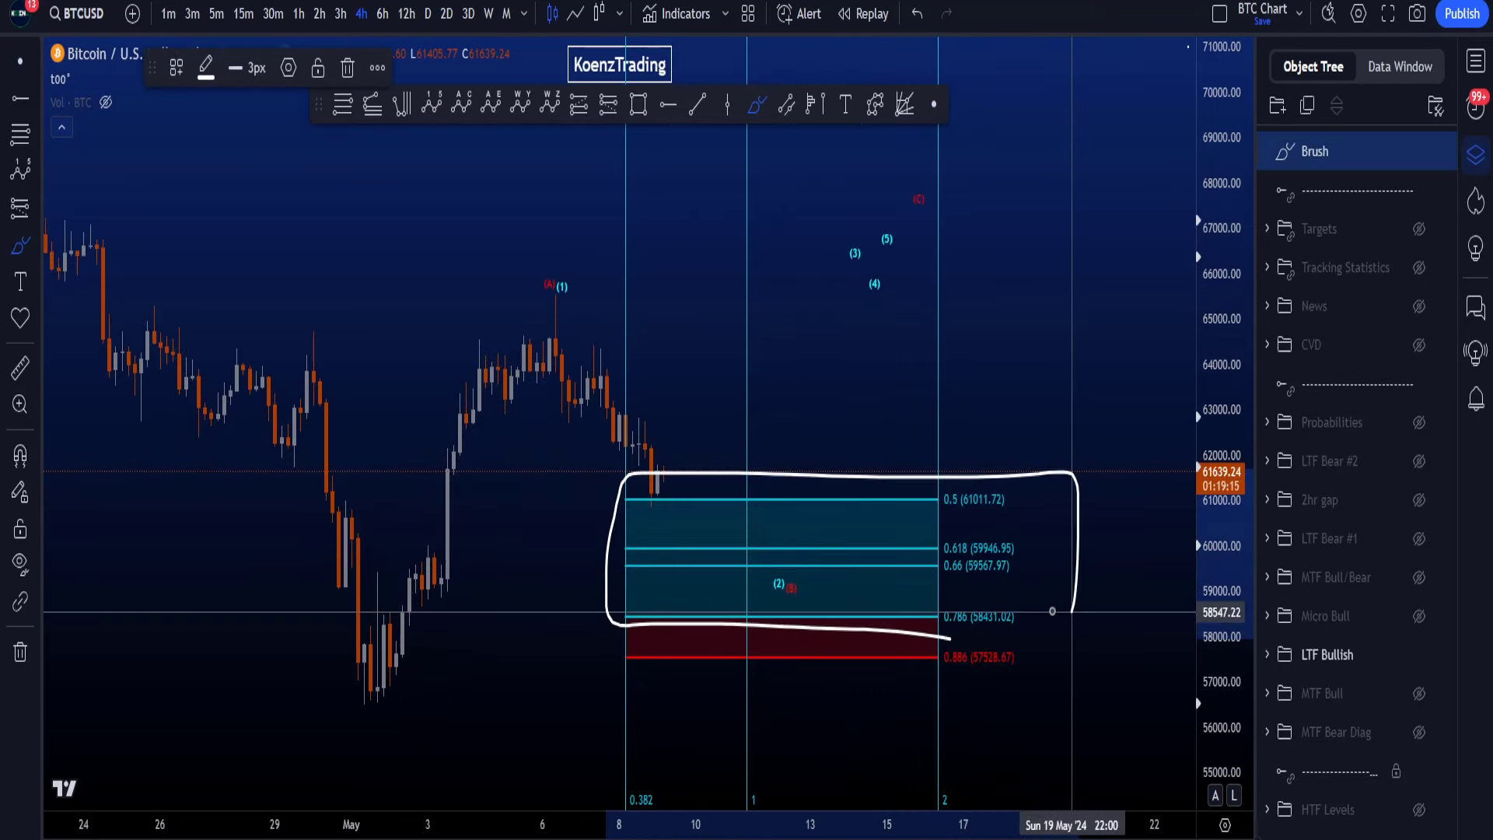
{"action": "key", "text": "ctrl+z"}
Circle and connect the May low and the (1) high, bracket the 0.5–0.786 levels, mark the latest candles, and undo each brush stroke.
{"action": "mouse_move", "coordinate": [377, 739]}
{"action": "left_mouse_down"}
{"action": "mouse_move", "coordinate": [556, 400]}
{"action": "mouse_move", "coordinate": [507, 280]}
{"action": "mouse_move", "coordinate": [583, 259]}
{"action": "left_mouse_up"}
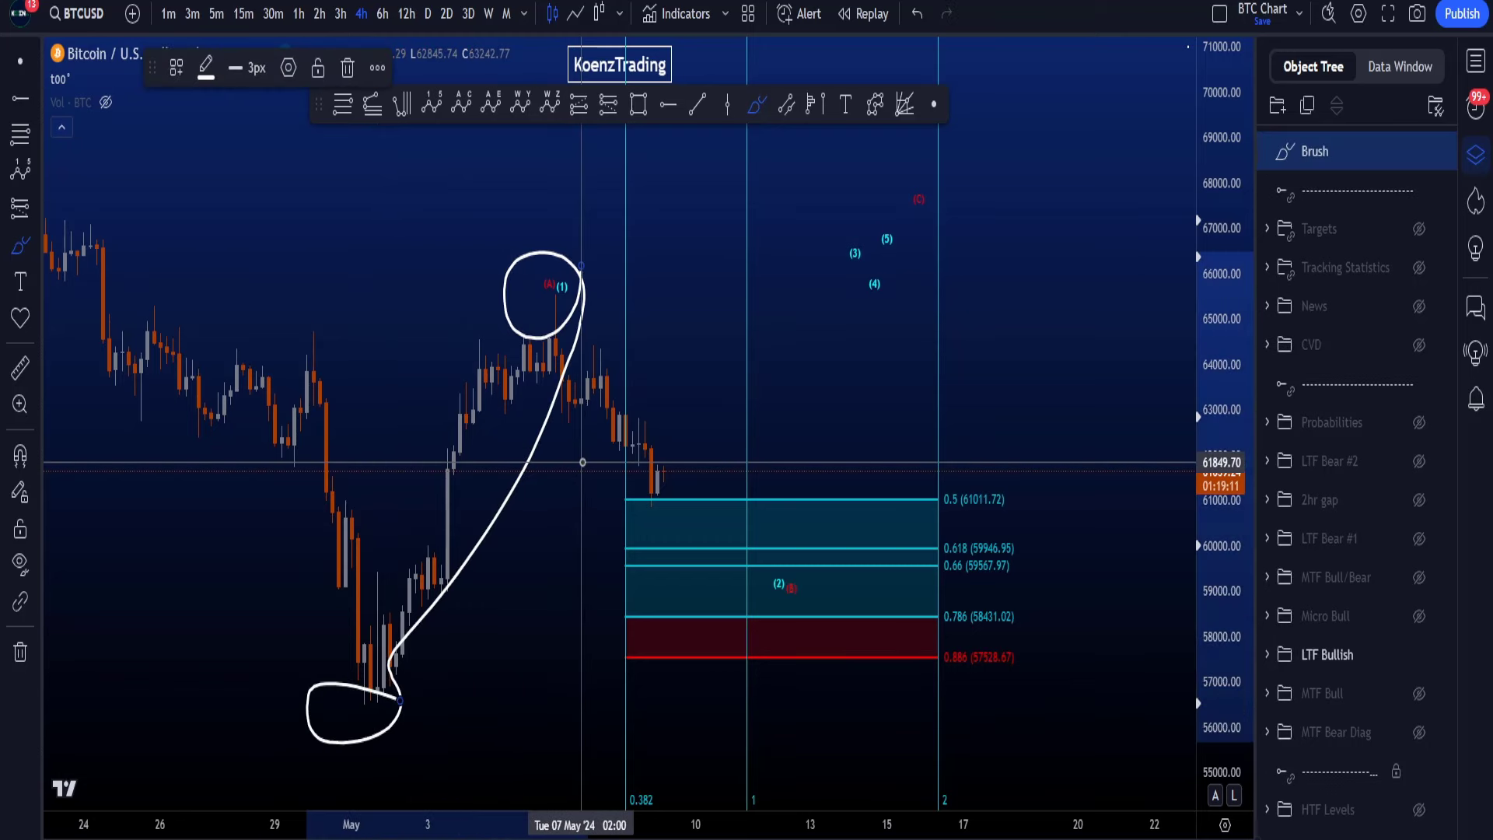
{"action": "key", "text": "ctrl+z"}
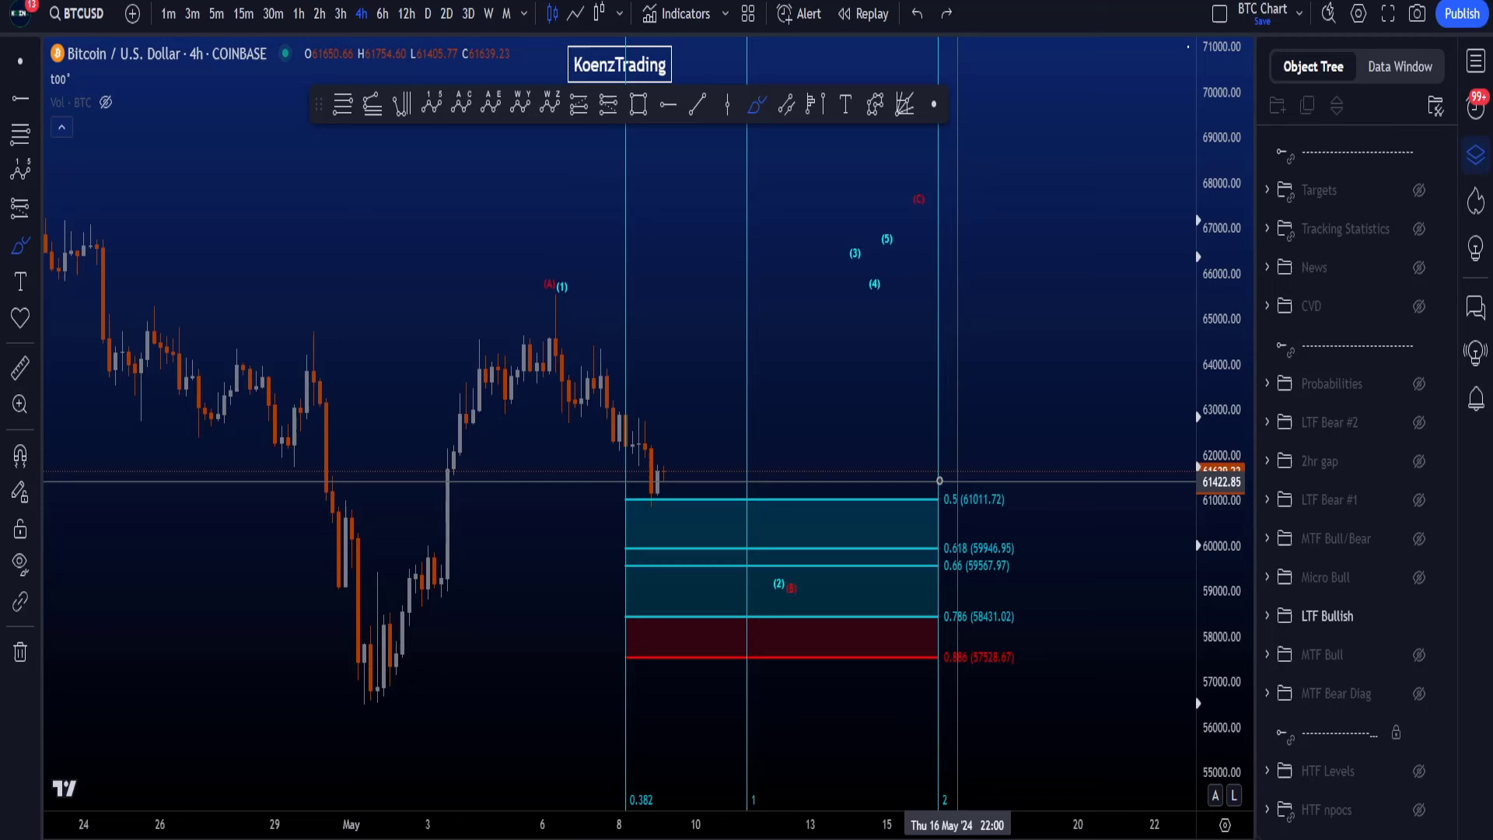
{"action": "left_click_drag", "start_coordinate": [964, 478], "coordinate": [1046, 542]}
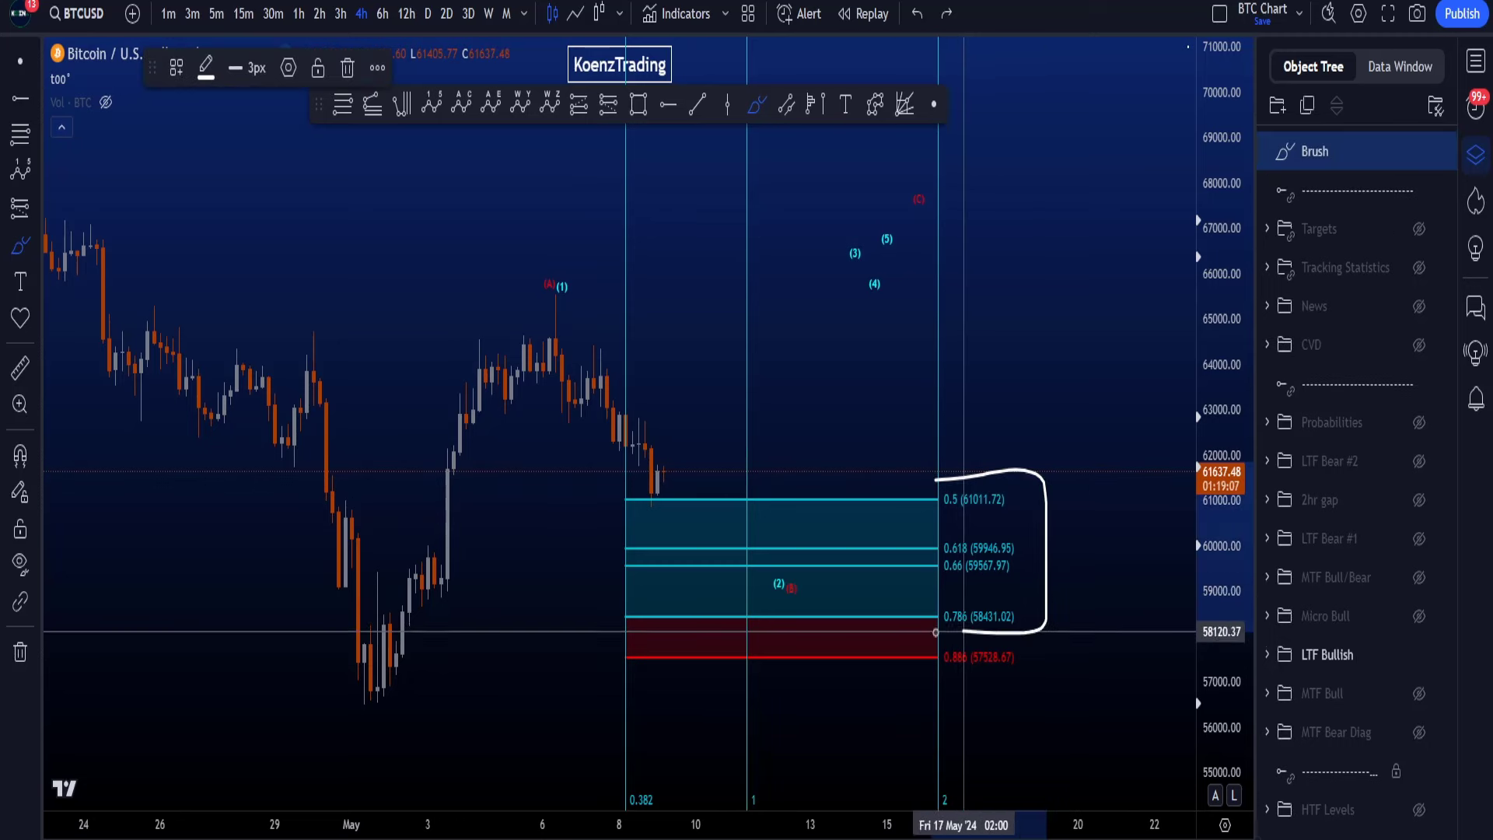
{"action": "key", "text": "ctrl+z"}
{"action": "mouse_move", "coordinate": [668, 476]}
{"action": "left_mouse_down"}
{"action": "mouse_move", "coordinate": [656, 473]}
{"action": "mouse_move", "coordinate": [690, 521]}
{"action": "left_mouse_up"}
{"action": "key", "text": "ctrl+z"}
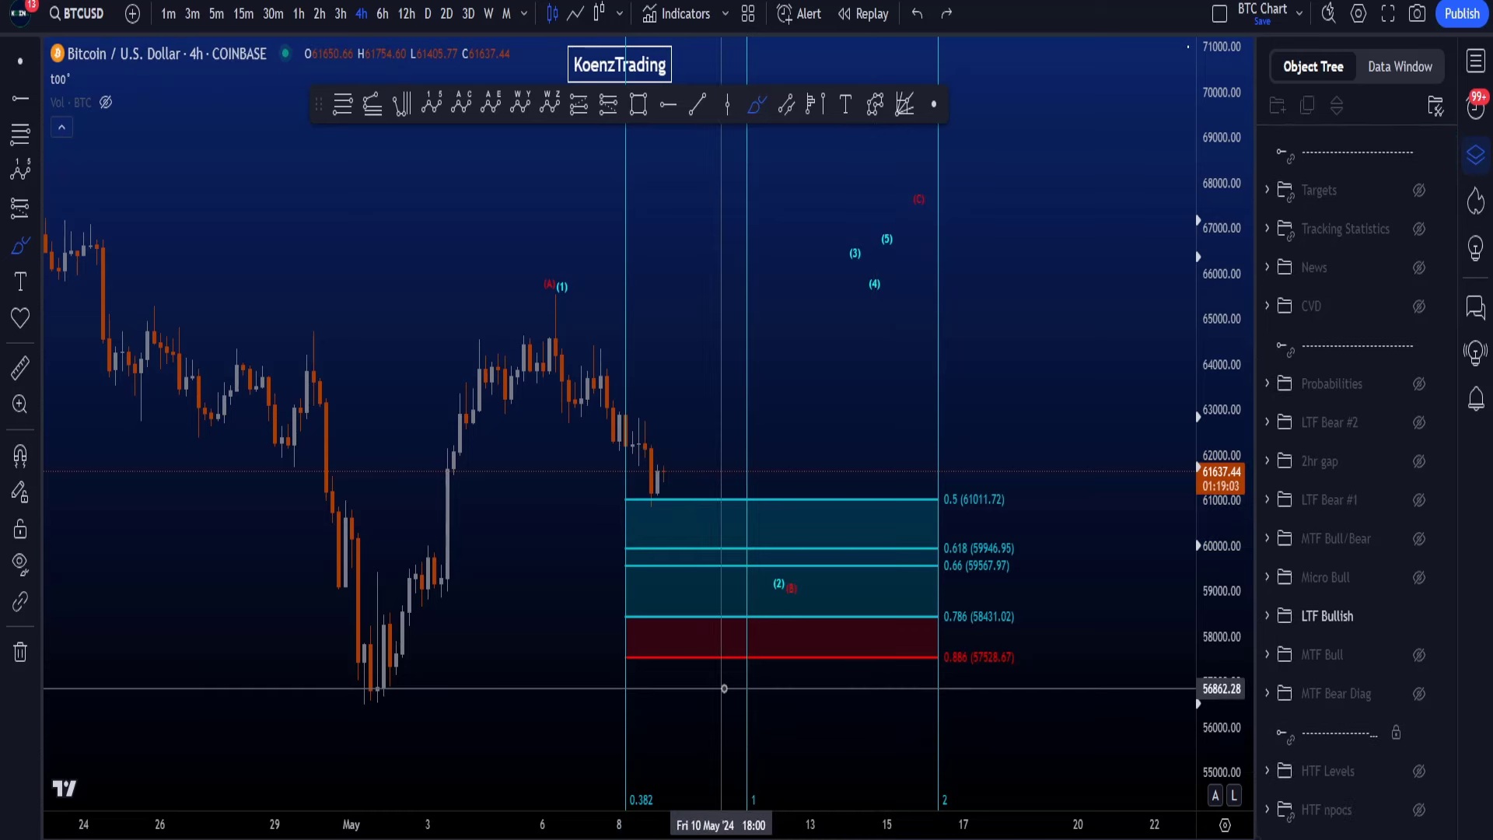
Circle the (2)/(B) labels and the 0.886 retracement level at 57528.67 with the Brush, undoing the marks.
{"action": "left_click_drag", "start_coordinate": [806, 566], "coordinate": [797, 570]}
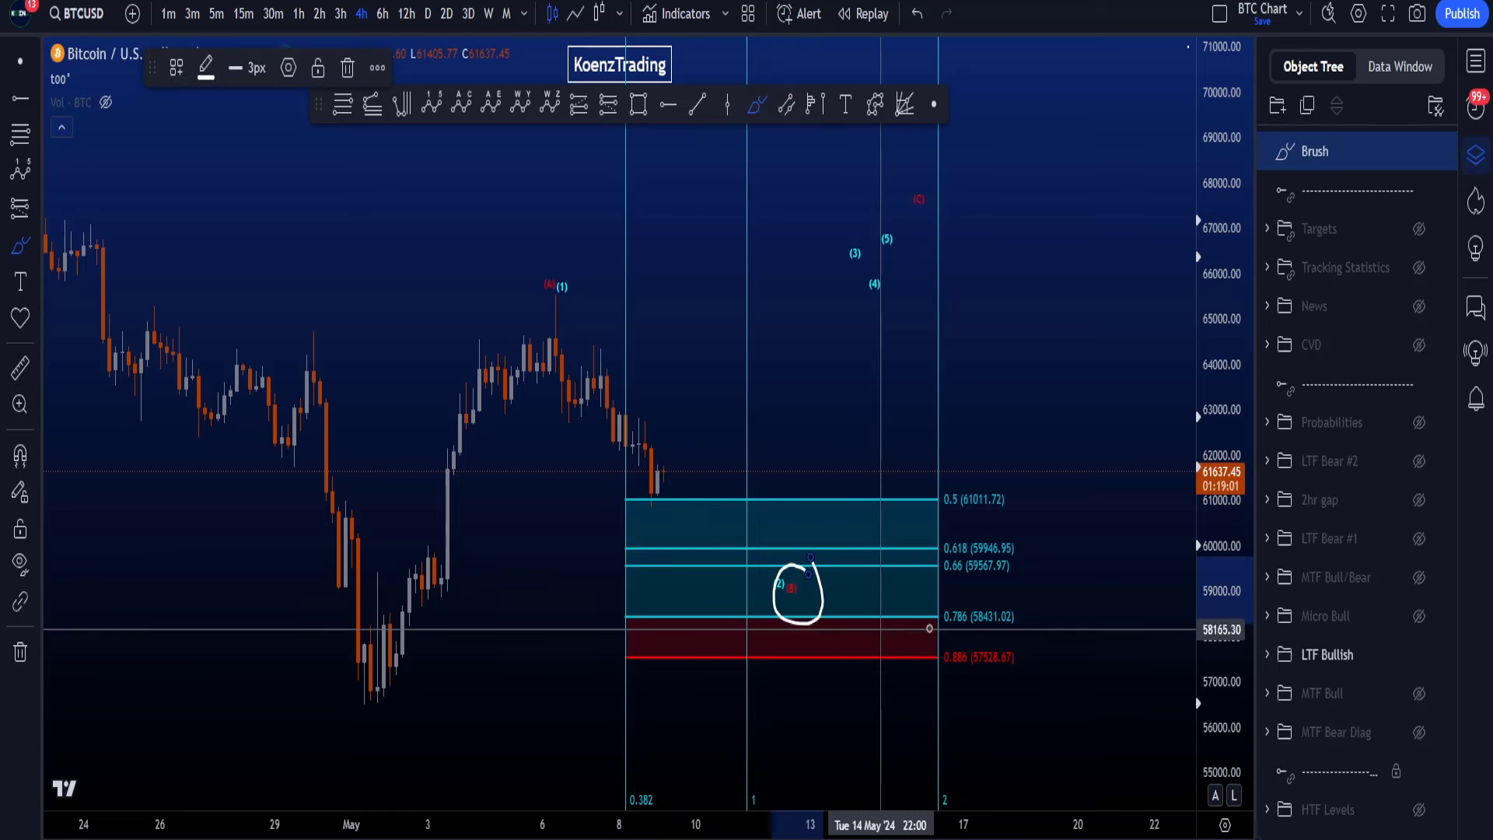
{"action": "key", "text": "ctrl+z"}
{"action": "mouse_move", "coordinate": [937, 630]}
{"action": "left_mouse_down"}
{"action": "mouse_move", "coordinate": [965, 684]}
{"action": "mouse_move", "coordinate": [945, 634]}
{"action": "left_mouse_up"}
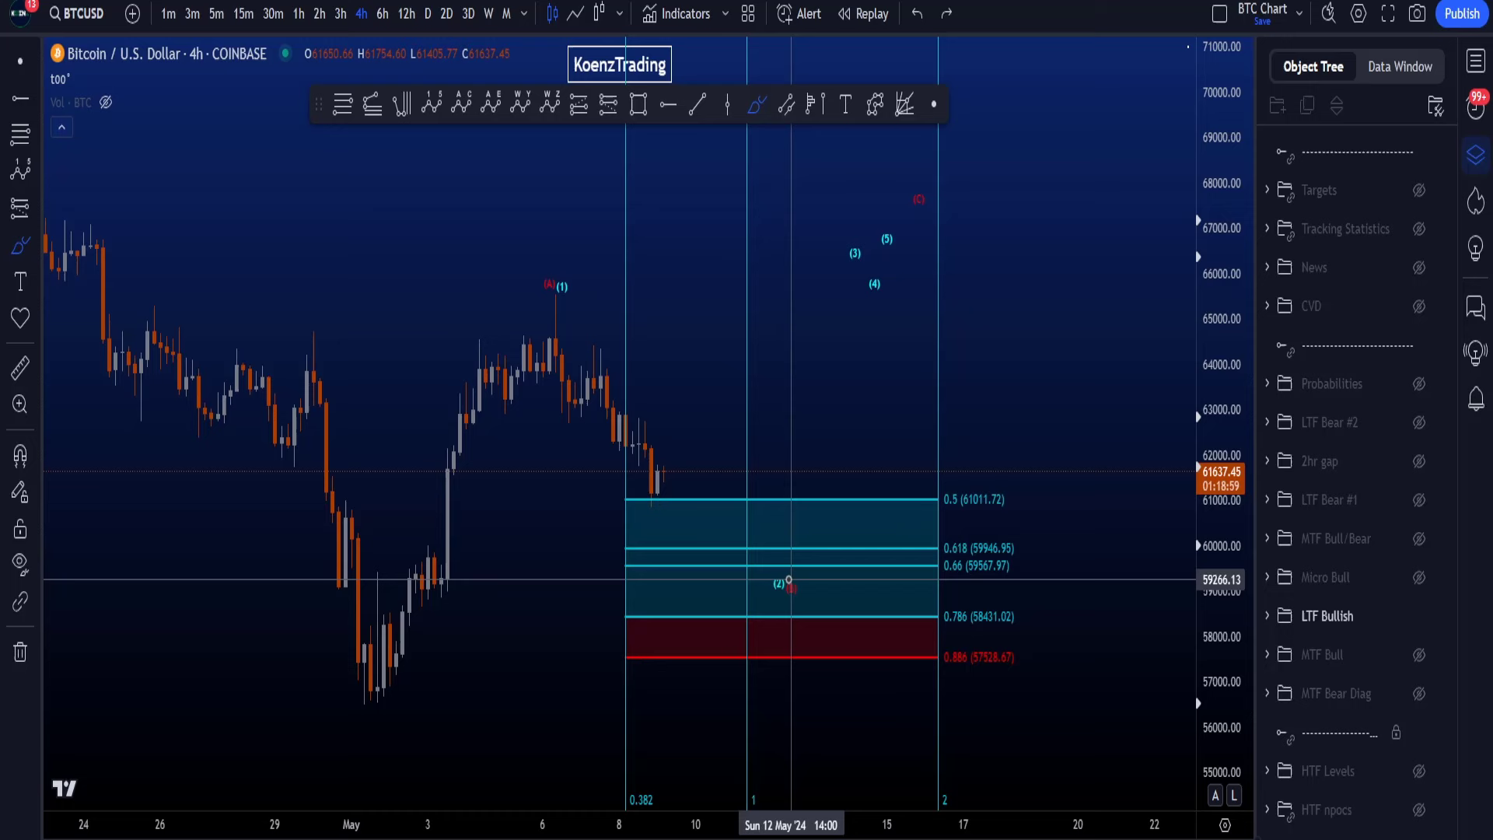
{"action": "mouse_move", "coordinate": [789, 580]}
{"action": "left_mouse_down"}
{"action": "mouse_move", "coordinate": [863, 637]}
{"action": "mouse_move", "coordinate": [1039, 678]}
{"action": "mouse_move", "coordinate": [934, 658]}
{"action": "left_mouse_up"}
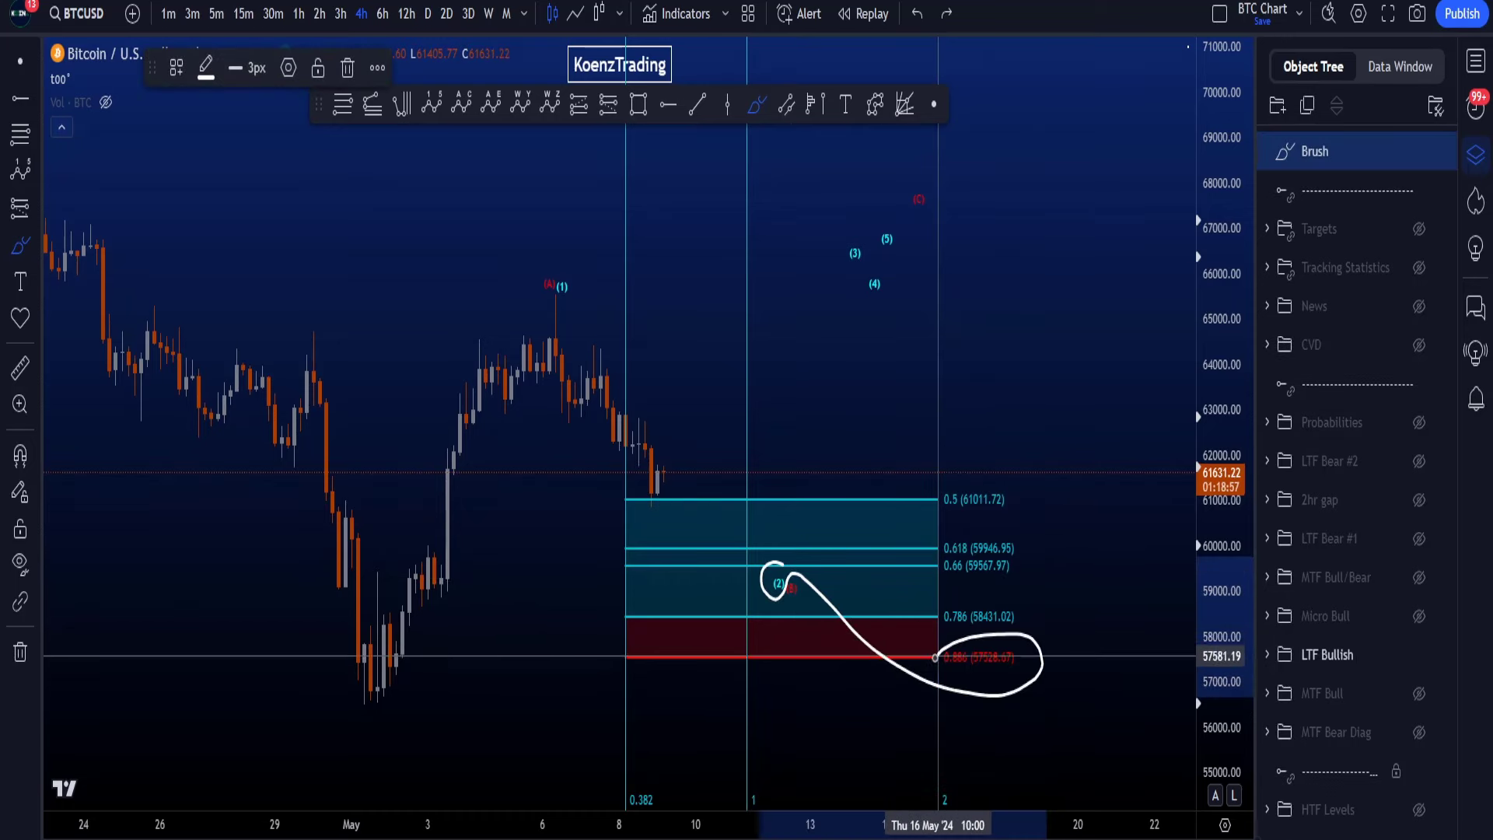
{"action": "key", "text": "ctrl+z"}
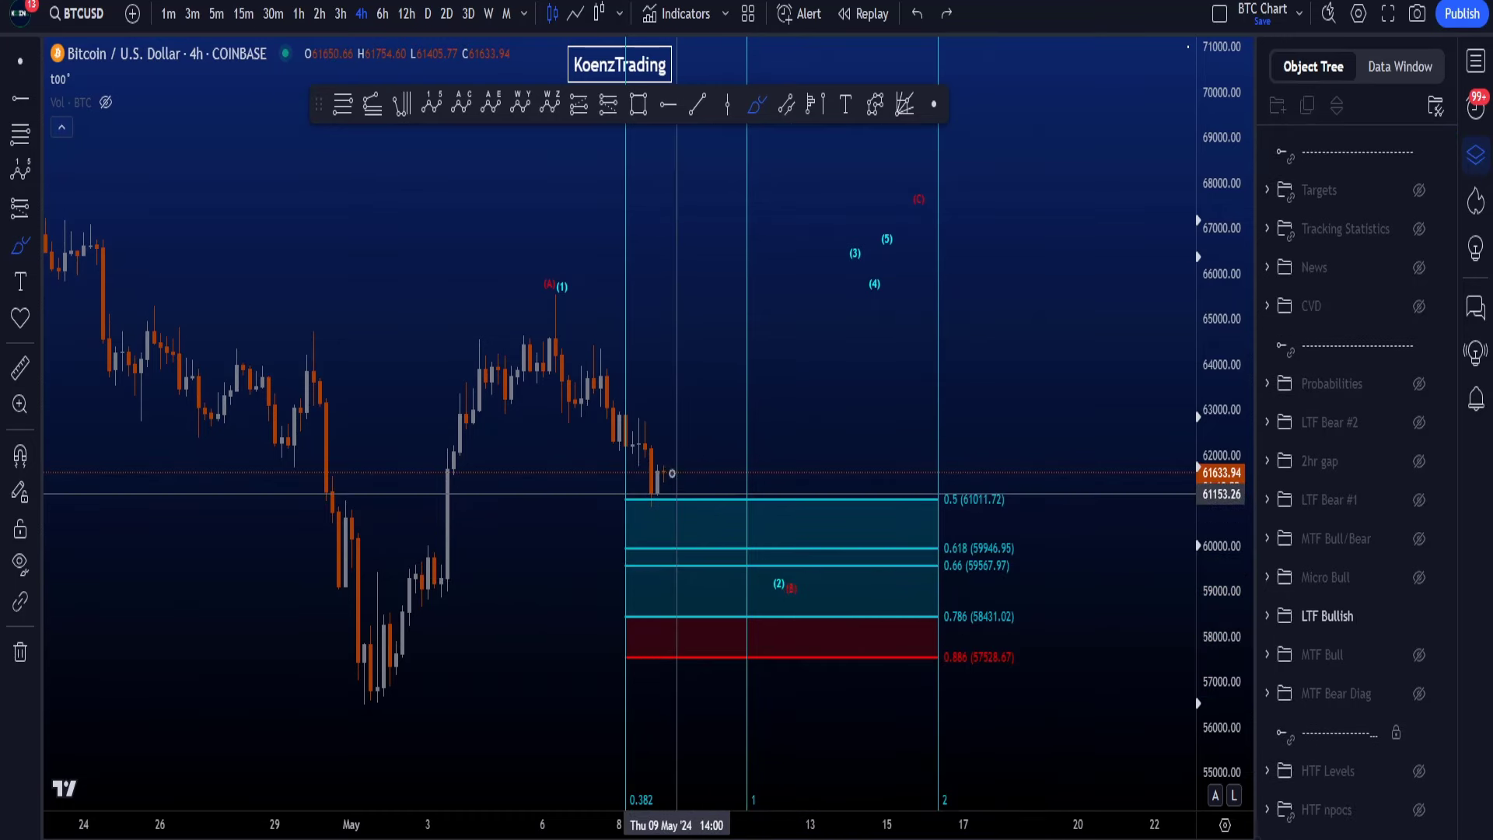
Circle the latest candles at the 0.5 level, brush a path from the May low towards the (2)/(B) labels, and undo the strokes.
{"action": "mouse_move", "coordinate": [672, 473]}
{"action": "left_mouse_down"}
{"action": "mouse_move", "coordinate": [658, 520]}
{"action": "mouse_move", "coordinate": [673, 490]}
{"action": "left_mouse_up"}
{"action": "mouse_move", "coordinate": [648, 751]}
{"action": "left_mouse_down"}
{"action": "mouse_move", "coordinate": [631, 735]}
{"action": "mouse_move", "coordinate": [626, 815]}
{"action": "mouse_move", "coordinate": [640, 714]}
{"action": "left_mouse_up"}
{"action": "key", "text": "ctrl+z"}
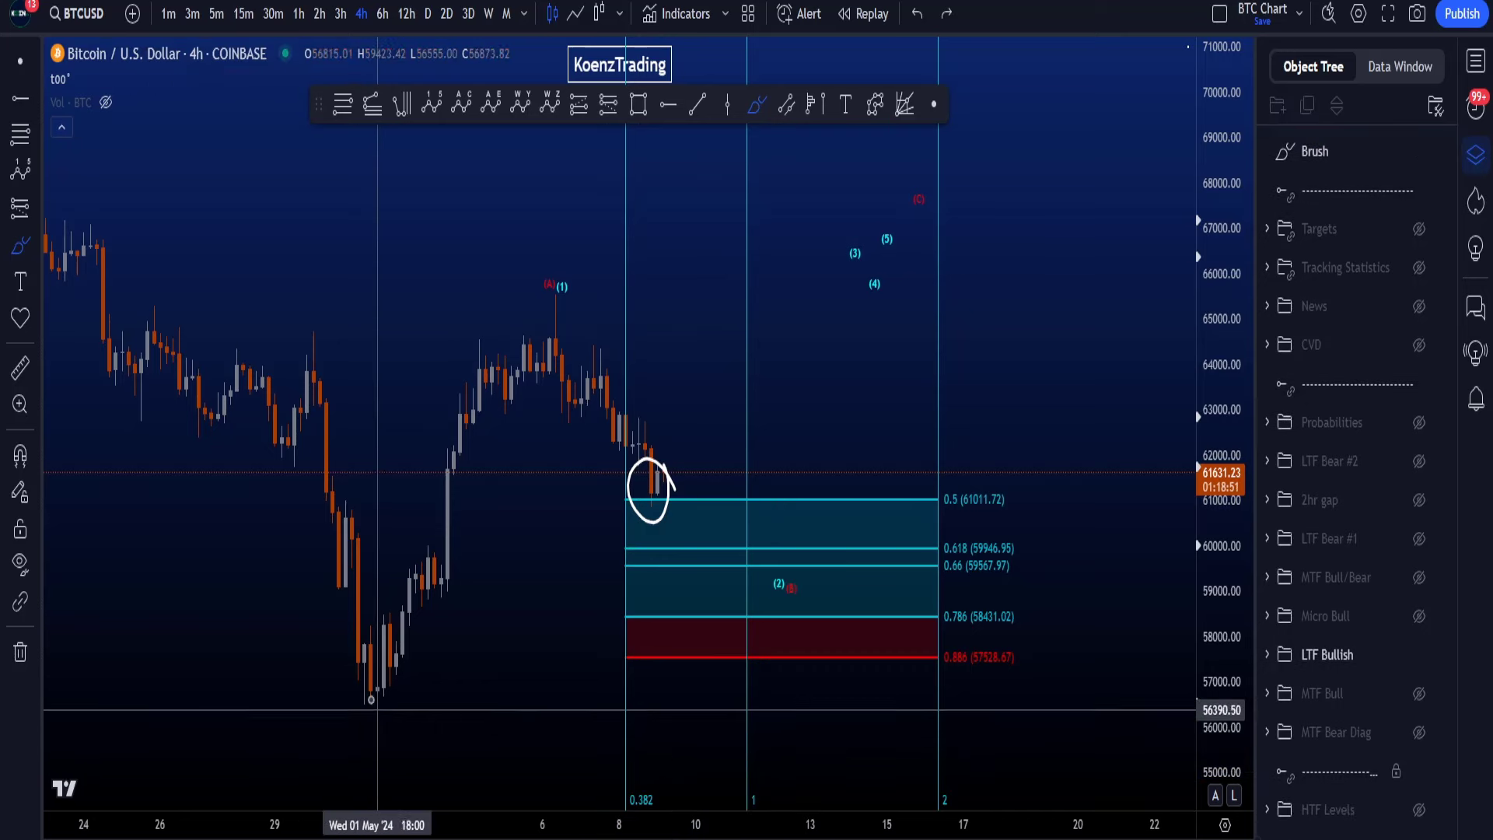
{"action": "mouse_move", "coordinate": [376, 688]}
{"action": "left_mouse_down"}
{"action": "mouse_move", "coordinate": [365, 737]}
{"action": "mouse_move", "coordinate": [443, 593]}
{"action": "mouse_move", "coordinate": [567, 282]}
{"action": "mouse_move", "coordinate": [539, 283]}
{"action": "mouse_move", "coordinate": [566, 296]}
{"action": "mouse_move", "coordinate": [643, 495]}
{"action": "mouse_move", "coordinate": [739, 420]}
{"action": "mouse_move", "coordinate": [810, 423]}
{"action": "mouse_move", "coordinate": [855, 566]}
{"action": "left_mouse_up"}
{"action": "key", "text": "ctrl+z"}
{"action": "key", "text": "ctrl+z"}
Brush a rally out of the wave (2) area beyond the retracement zone and undo it.
{"action": "key", "text": "ctrl+z"}
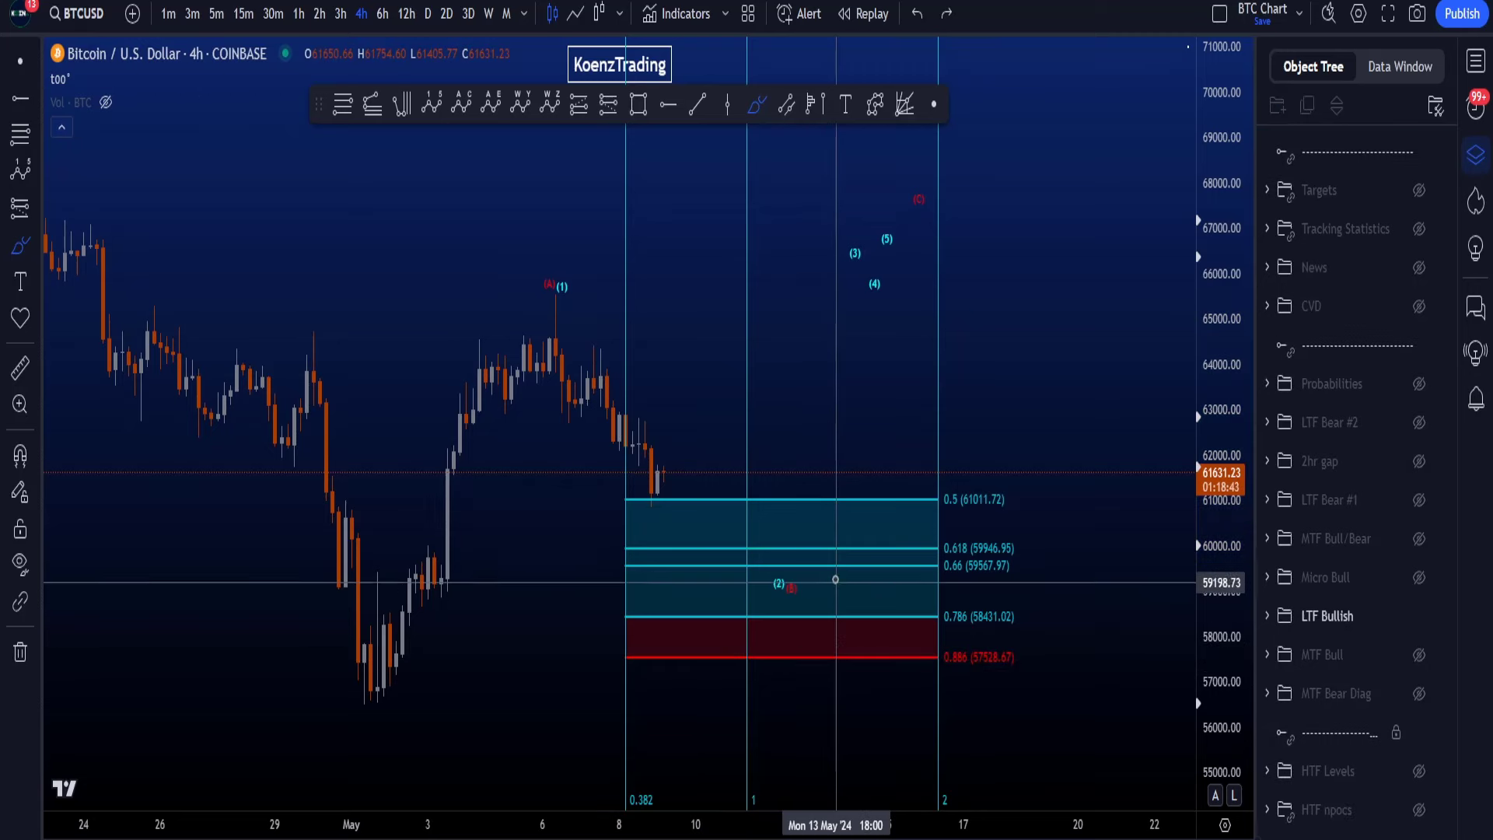
{"action": "mouse_move", "coordinate": [860, 579]}
{"action": "left_mouse_down"}
{"action": "mouse_move", "coordinate": [1032, 257]}
{"action": "mouse_move", "coordinate": [1050, 304]}
{"action": "left_mouse_up"}
{"action": "key", "text": "ctrl+z"}
{"action": "key", "text": "ctrl+z"}
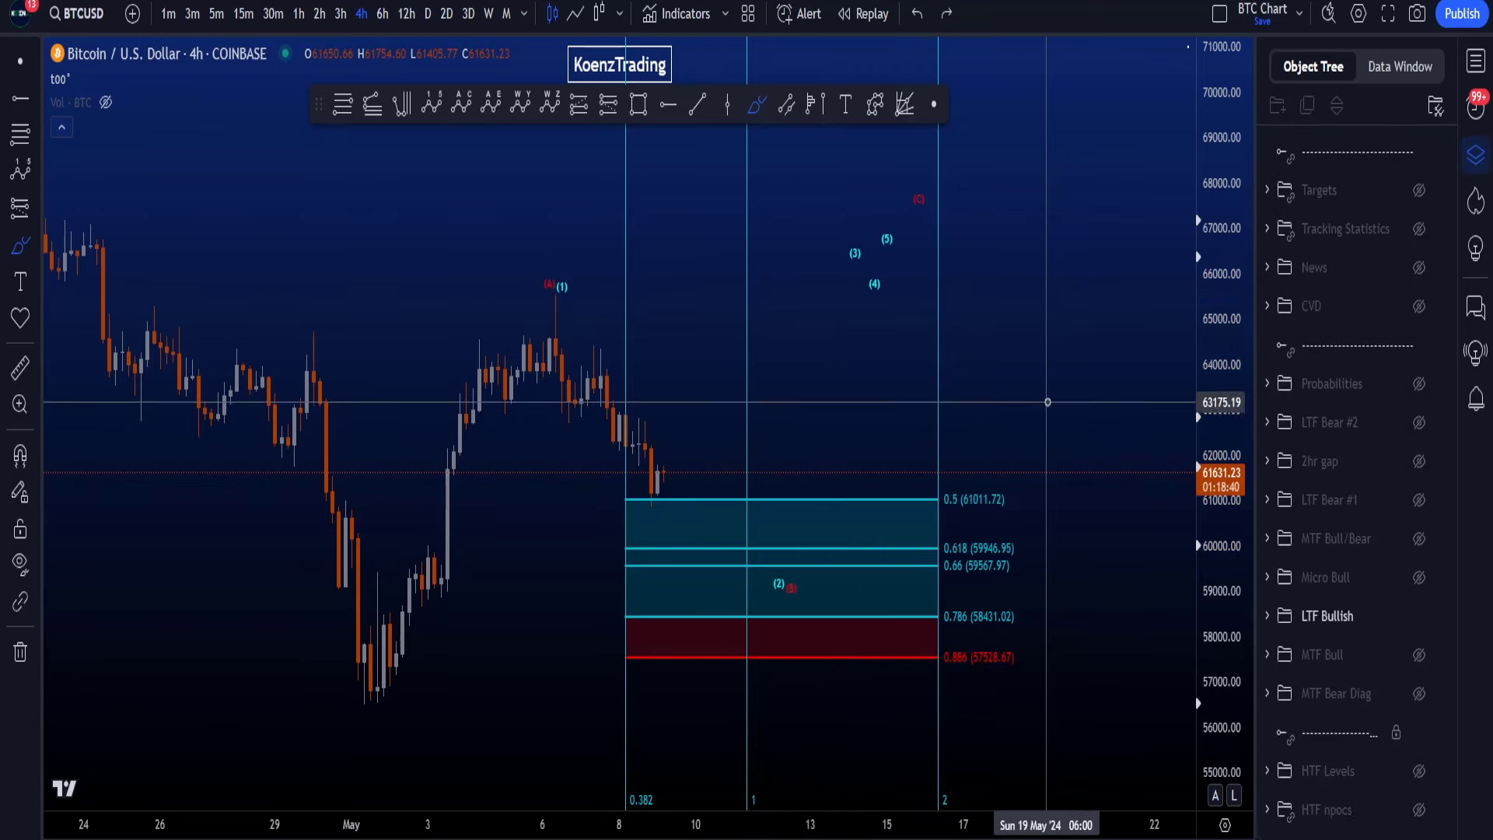
Show the Micro Bull drawings on the 1h chart, brush marks from wave 2 and beside the (2)/(B) labels, and undo them.
{"action": "left_click", "coordinate": [1420, 578]}
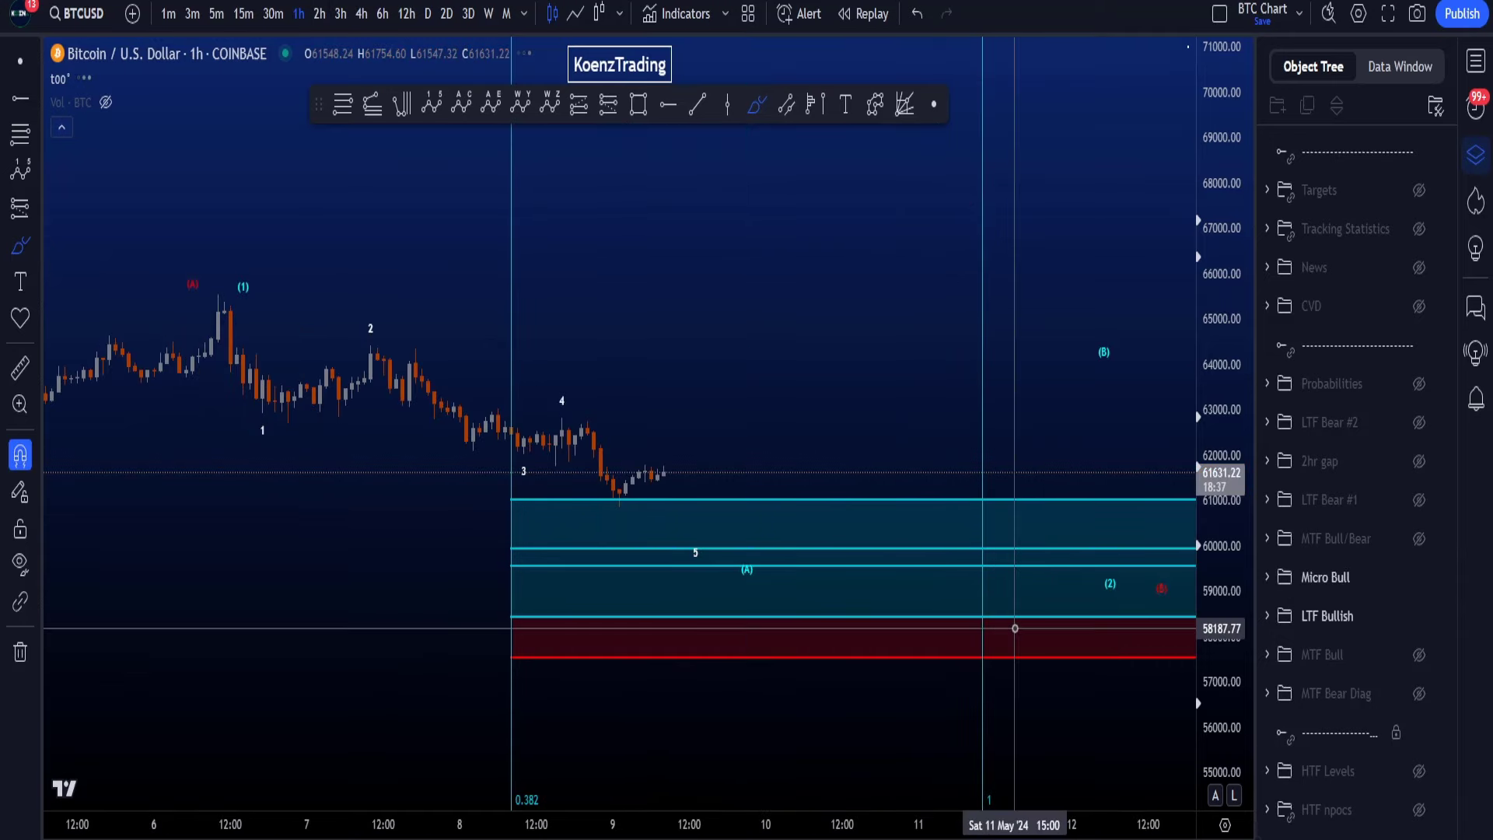
{"action": "scroll", "coordinate": [1015, 626], "scroll_direction": "down", "scroll_amount": 10}
{"action": "scroll", "coordinate": [1089, 671], "scroll_direction": "up", "scroll_amount": 1}
{"action": "mouse_move", "coordinate": [772, 349]}
{"action": "left_mouse_down"}
{"action": "mouse_move", "coordinate": [817, 443]}
{"action": "mouse_move", "coordinate": [1018, 434]}
{"action": "left_mouse_up"}
{"action": "key", "text": "ctrl+z"}
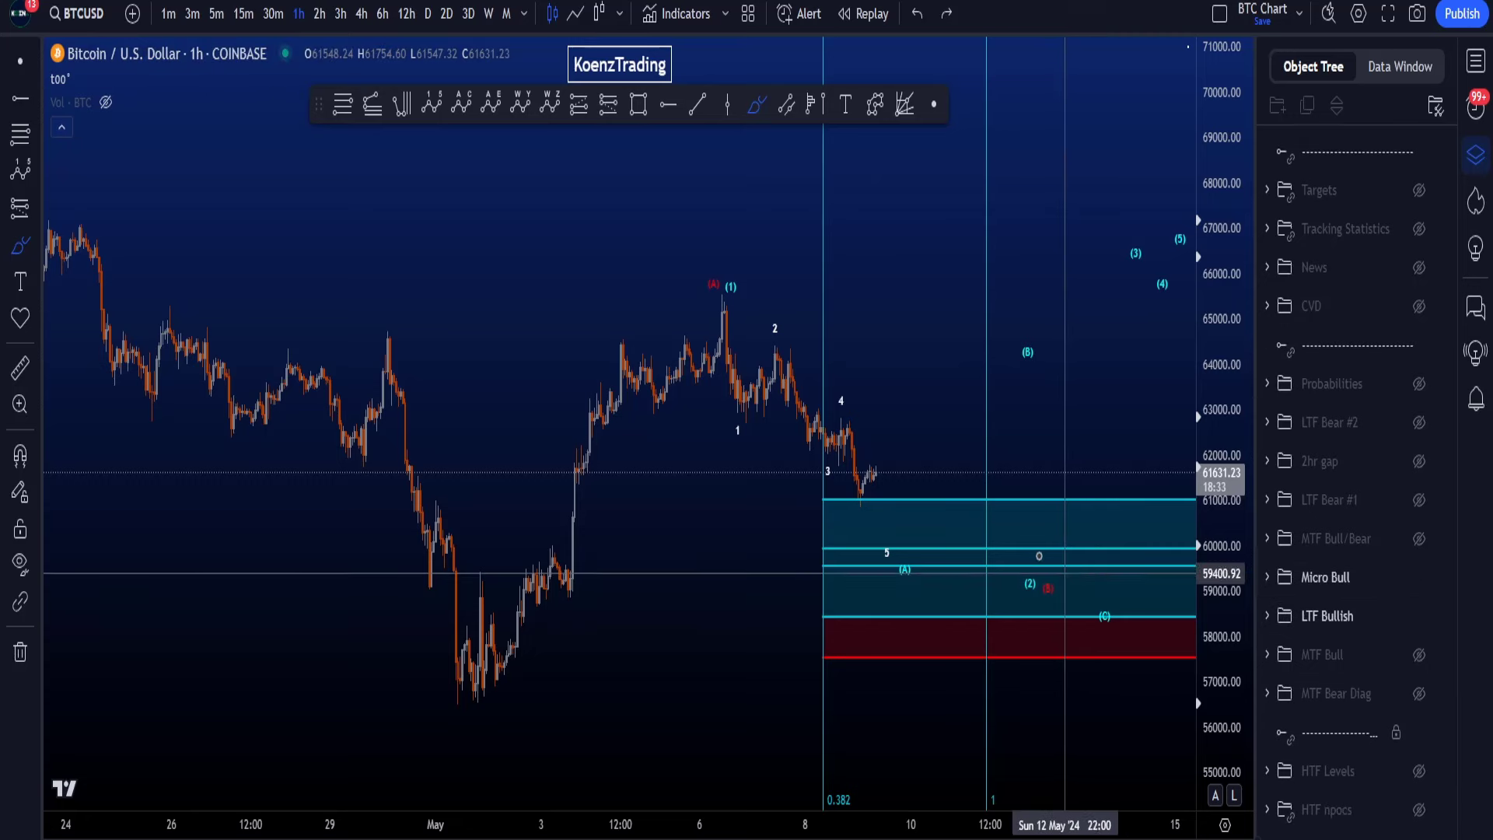
{"action": "left_click_drag", "start_coordinate": [1070, 562], "coordinate": [1073, 568]}
{"action": "key", "text": "ctrl+z"}
Hide the LTF Bullish drawings, circle the decline through waves 1 to 5 with the Brush, and delete the circle.
{"action": "left_click", "coordinate": [1420, 617]}
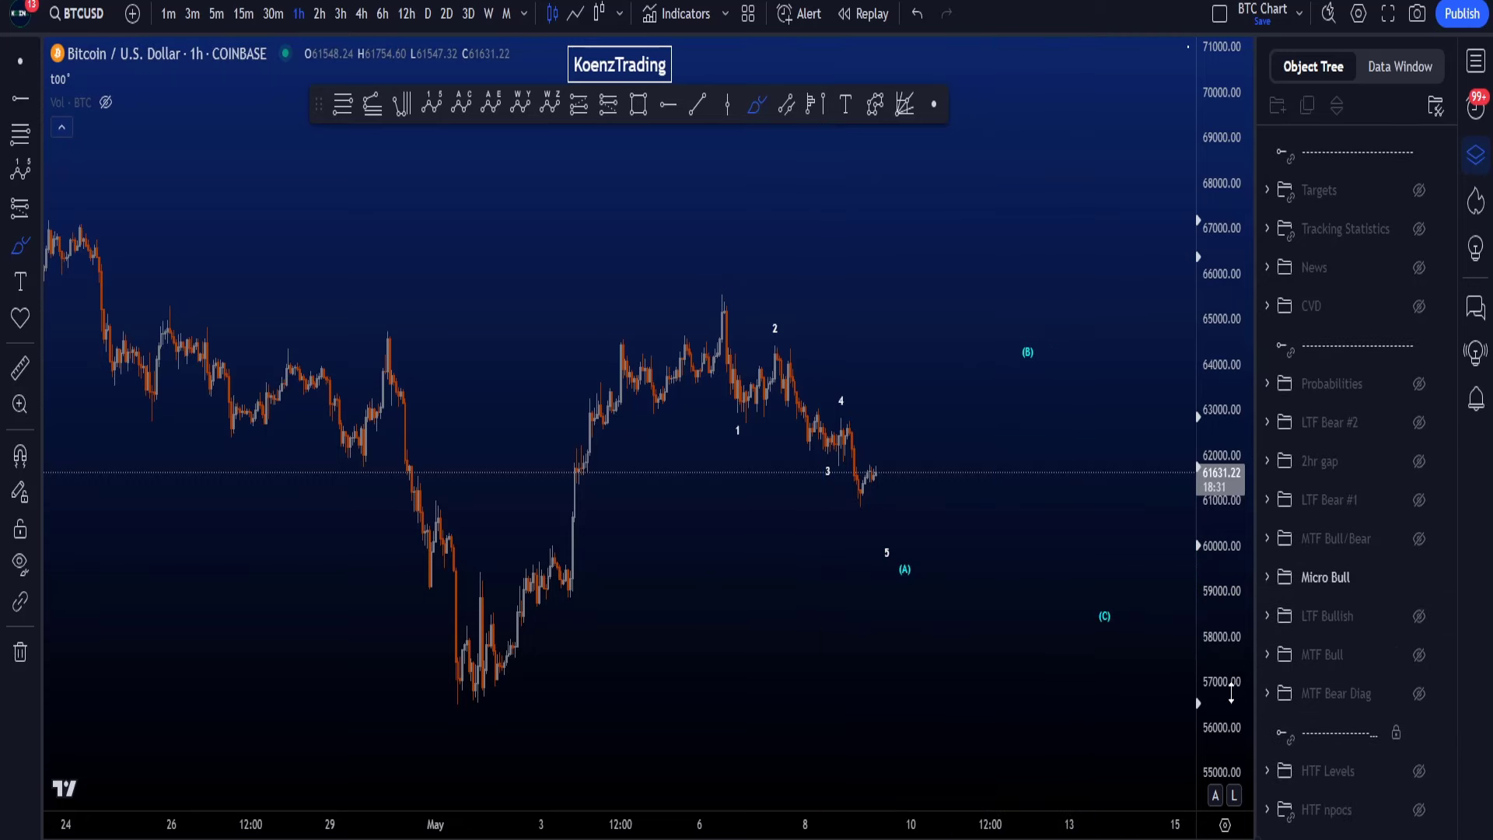
{"action": "scroll", "coordinate": [1074, 602], "scroll_direction": "up", "scroll_amount": 3}
{"action": "left_click_drag", "start_coordinate": [1232, 675], "coordinate": [1232, 646]}
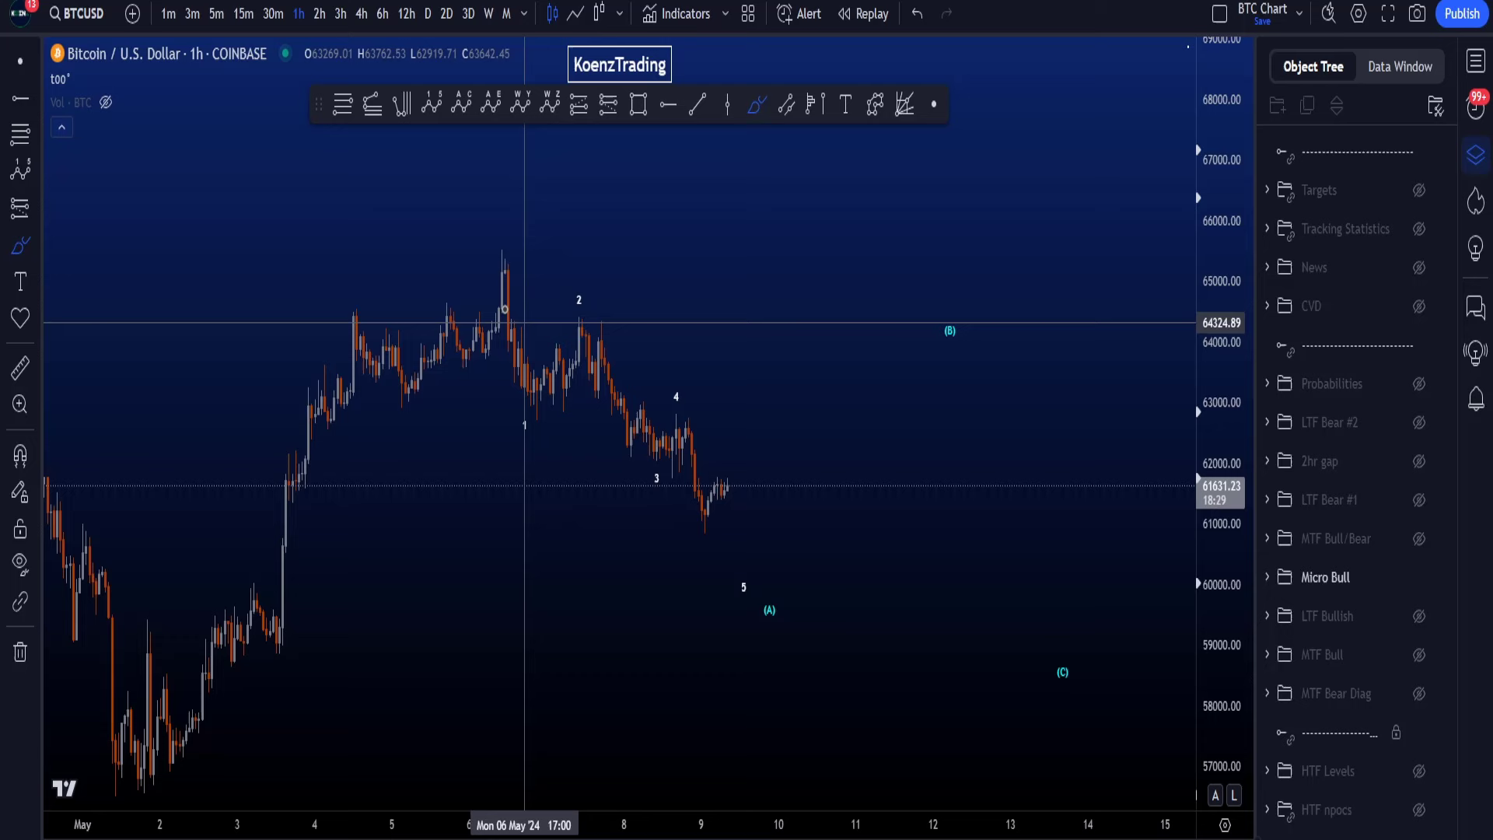
{"action": "mouse_move", "coordinate": [493, 298]}
{"action": "left_mouse_down"}
{"action": "mouse_move", "coordinate": [573, 316]}
{"action": "mouse_move", "coordinate": [773, 534]}
{"action": "mouse_move", "coordinate": [692, 562]}
{"action": "mouse_move", "coordinate": [461, 333]}
{"action": "left_mouse_up"}
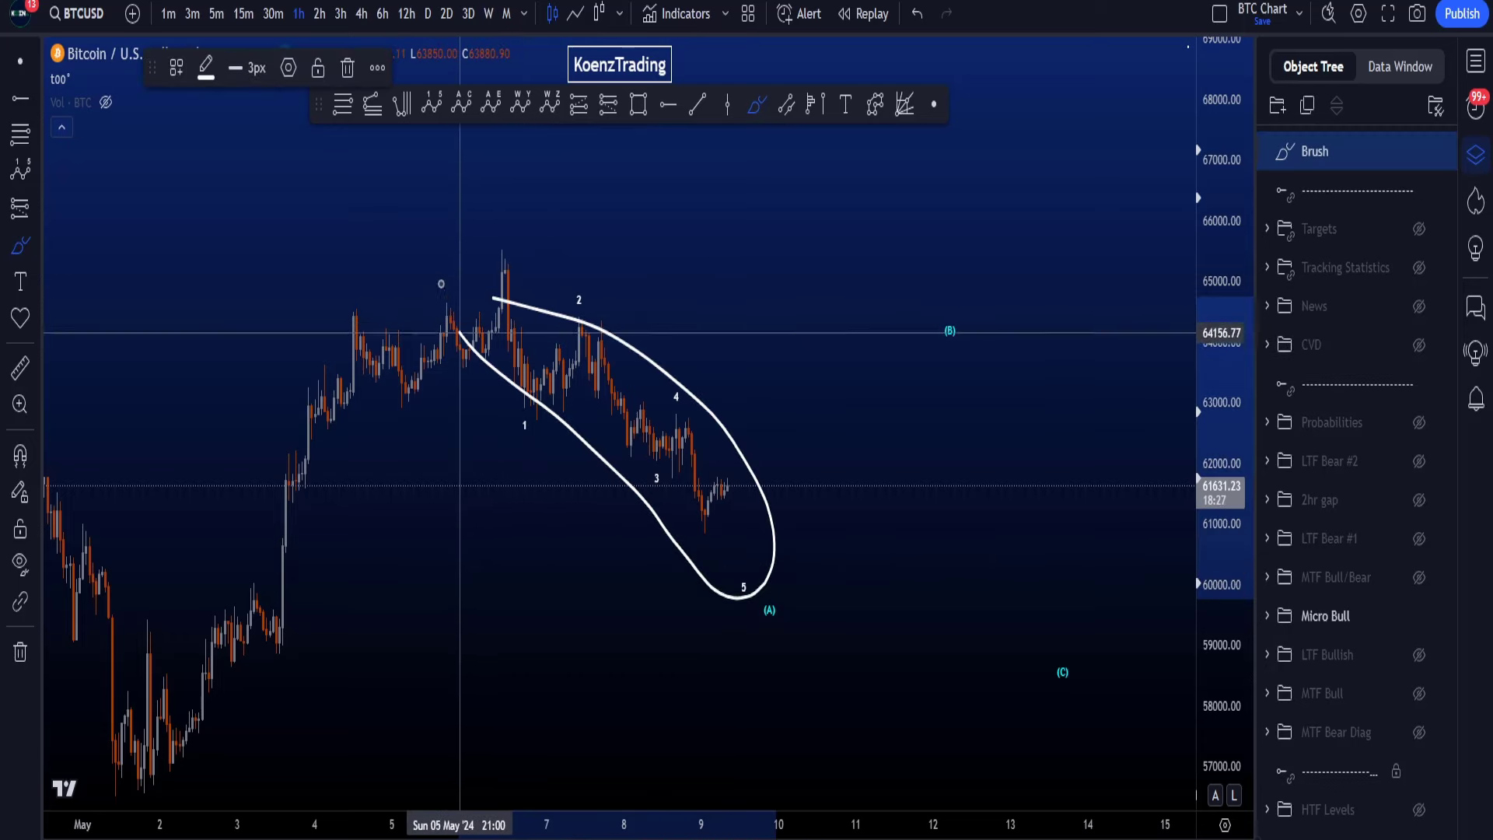
{"action": "key", "text": "Delete"}
Brush a path from the 6 May high through waves 1 to 5, add a stroke near wave 5, and undo both.
{"action": "left_click_drag", "start_coordinate": [1221, 513], "coordinate": [1221, 482]}
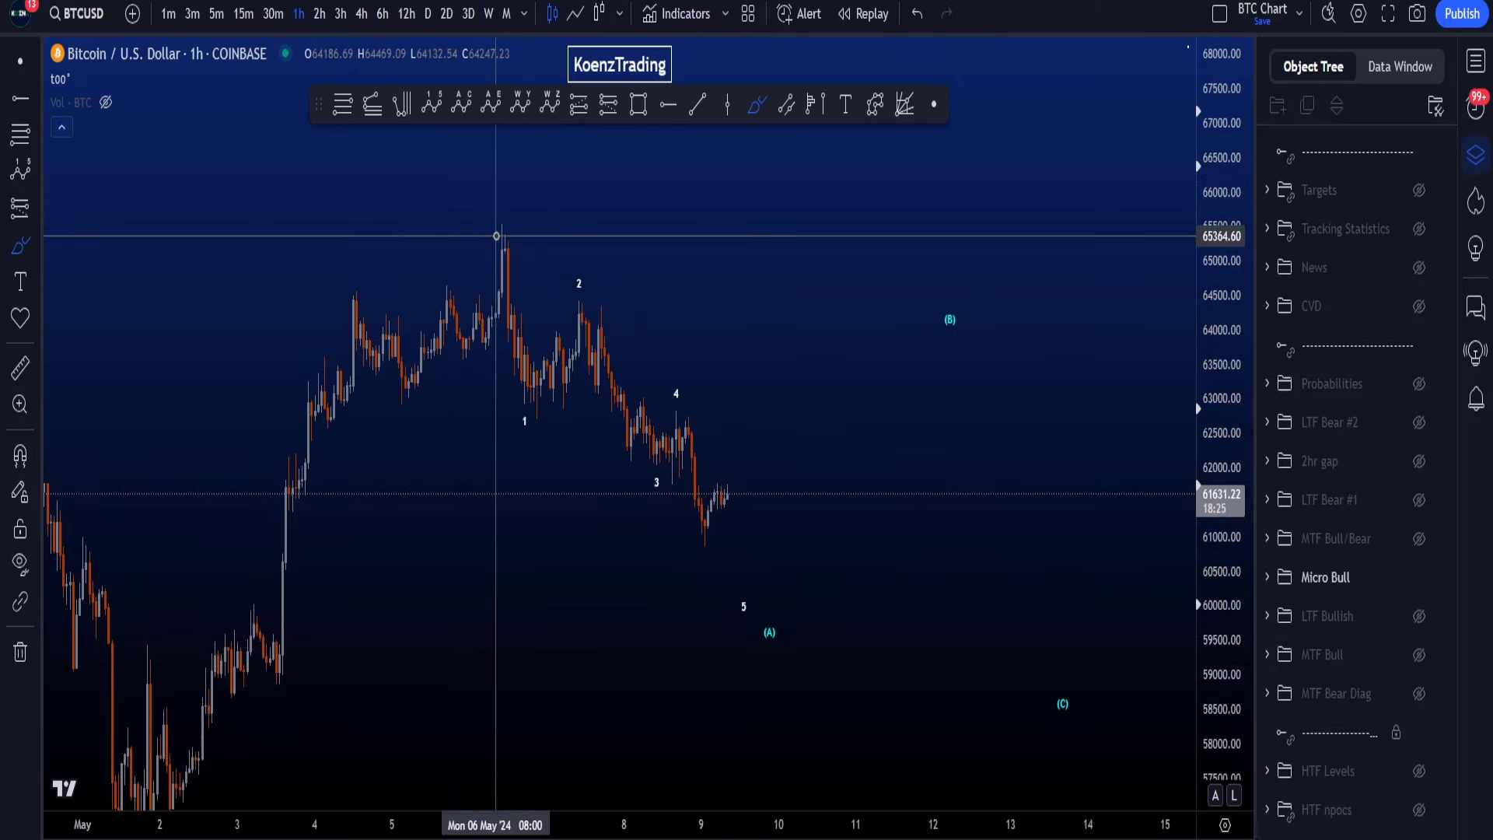
{"action": "mouse_move", "coordinate": [497, 243]}
{"action": "left_mouse_down"}
{"action": "mouse_move", "coordinate": [530, 413]}
{"action": "mouse_move", "coordinate": [614, 393]}
{"action": "mouse_move", "coordinate": [700, 422]}
{"action": "mouse_move", "coordinate": [759, 560]}
{"action": "left_mouse_up"}
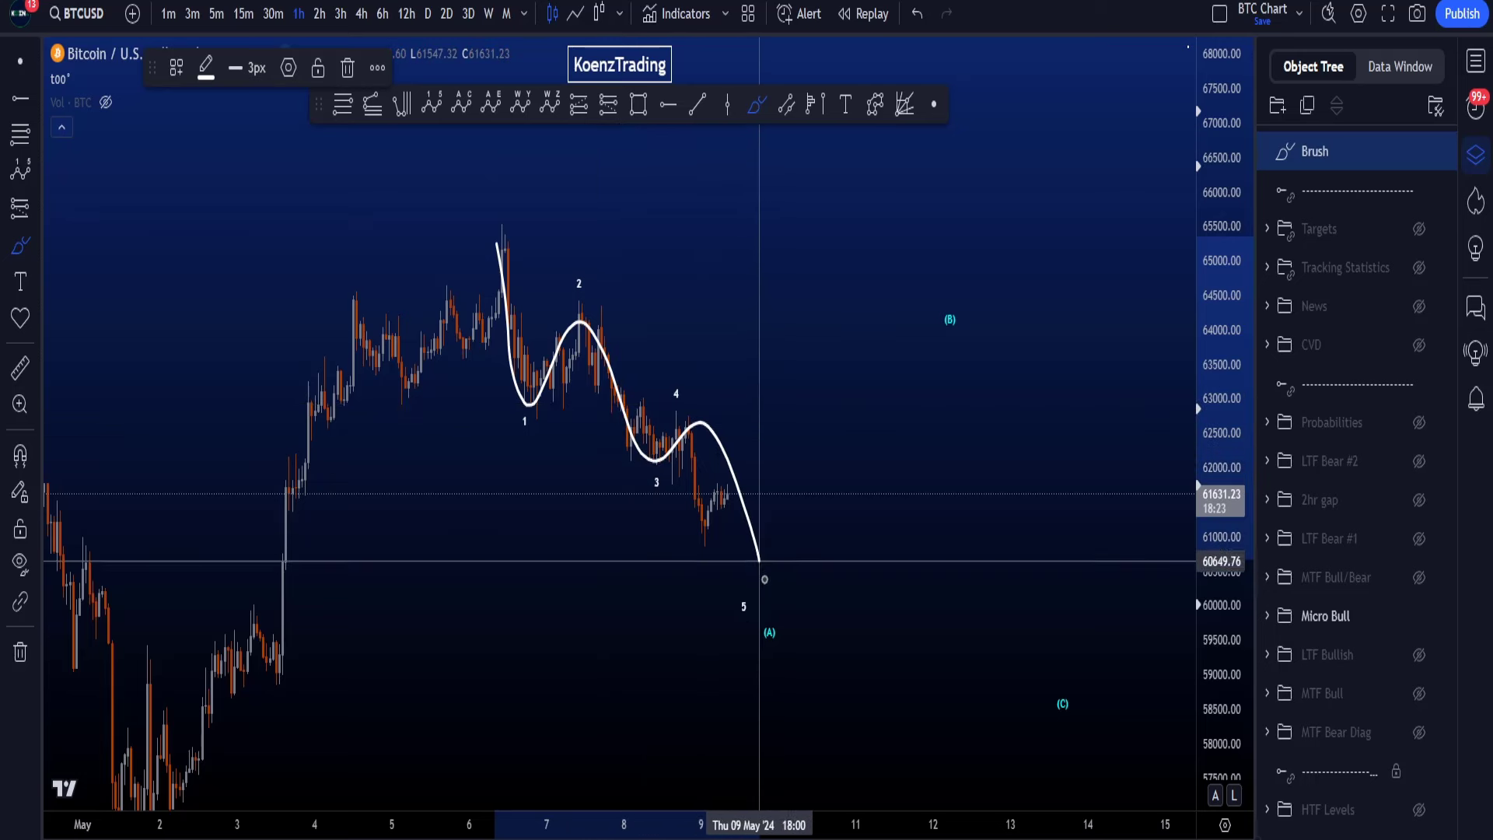
{"action": "key", "text": "ctrl+z"}
{"action": "mouse_move", "coordinate": [822, 623]}
{"action": "left_mouse_down"}
{"action": "mouse_move", "coordinate": [708, 611]}
{"action": "mouse_move", "coordinate": [702, 497]}
{"action": "left_mouse_up"}
{"action": "key", "text": "ctrl+z"}
Brush a projected path from wave 5 up to the (B) label and down to (C), undo it, and return to the cursor.
{"action": "mouse_move", "coordinate": [710, 601]}
{"action": "left_mouse_down"}
{"action": "mouse_move", "coordinate": [921, 443]}
{"action": "mouse_move", "coordinate": [961, 336]}
{"action": "mouse_move", "coordinate": [1059, 641]}
{"action": "left_mouse_up"}
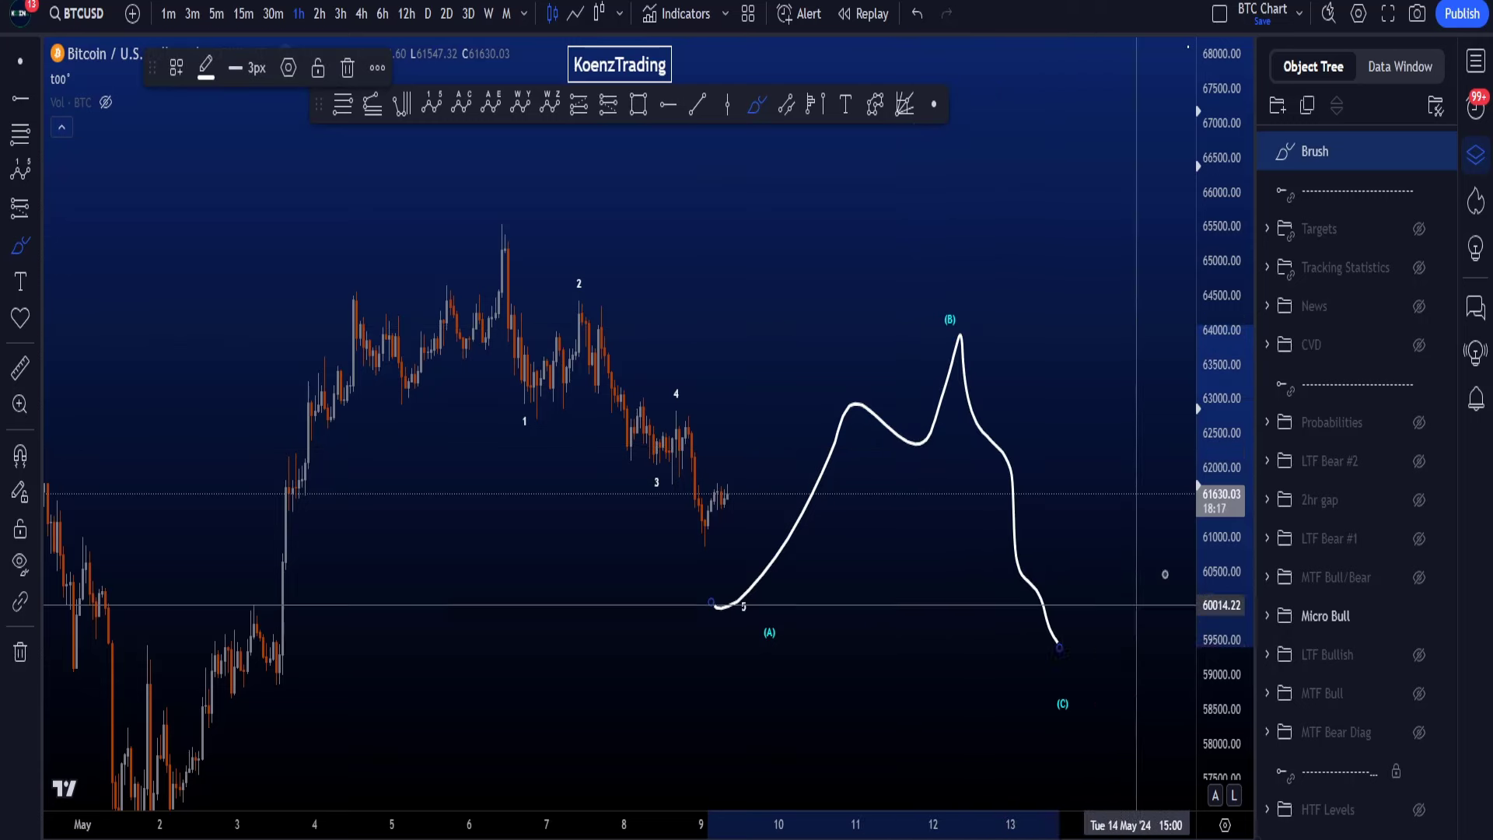
{"action": "key", "text": "ctrl+z"}
{"action": "left_click_drag", "start_coordinate": [1213, 529], "coordinate": [1127, 560]}
{"action": "scroll", "coordinate": [1055, 529], "scroll_direction": "down", "scroll_amount": 2}
{"action": "left_click", "coordinate": [19, 63]}
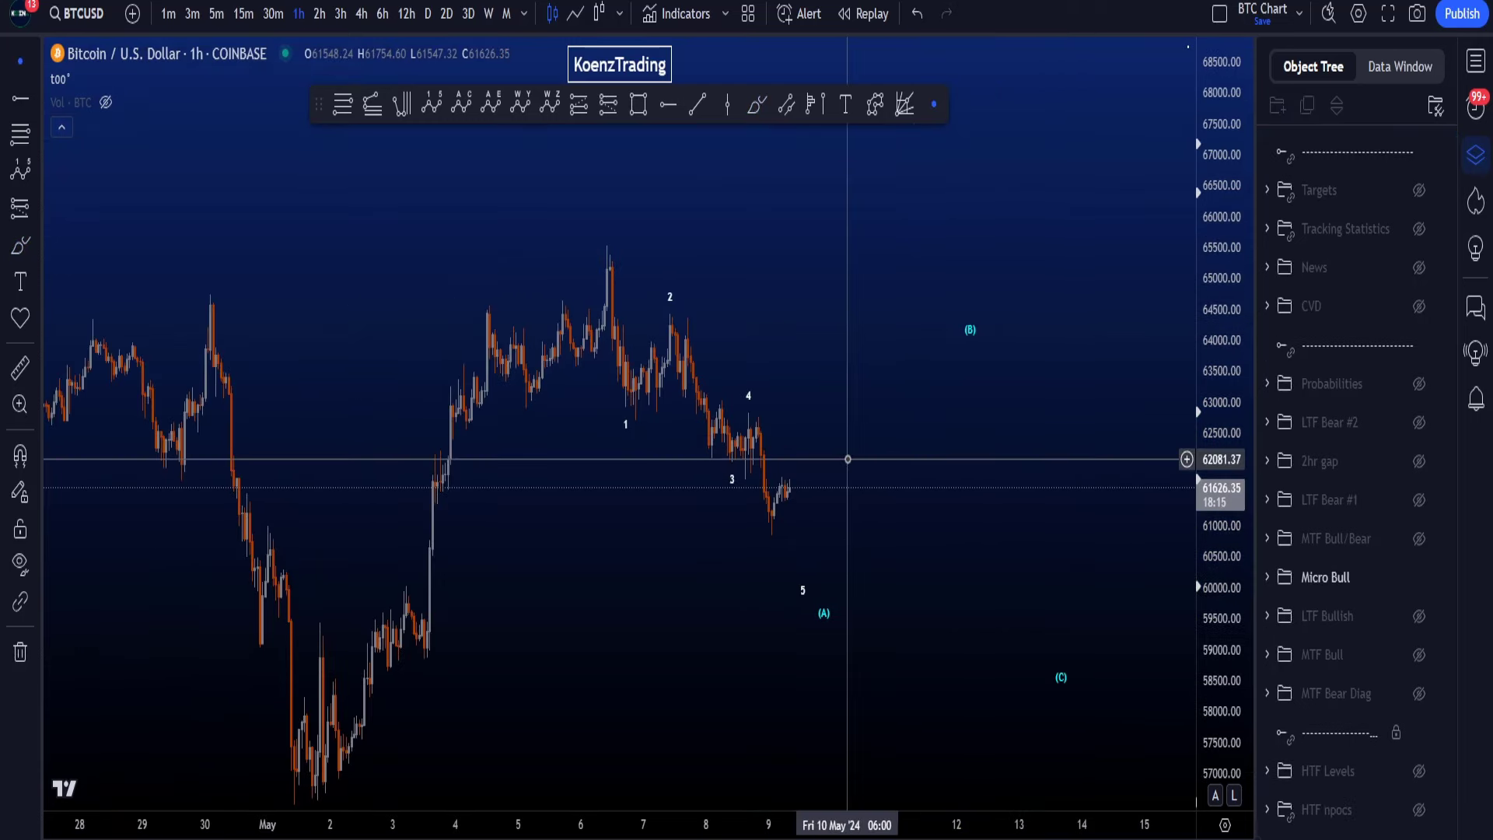
Brush strokes below and beyond the (C) label and undo them.
{"action": "left_click_drag", "start_coordinate": [847, 606], "coordinate": [641, 562]}
{"action": "left_click", "coordinate": [757, 104]}
{"action": "mouse_move", "coordinate": [768, 659]}
{"action": "left_mouse_down"}
{"action": "mouse_move", "coordinate": [806, 731]}
{"action": "mouse_move", "coordinate": [860, 662]}
{"action": "mouse_move", "coordinate": [875, 727]}
{"action": "mouse_move", "coordinate": [851, 731]}
{"action": "left_mouse_up"}
{"action": "mouse_move", "coordinate": [895, 626]}
{"action": "left_mouse_down"}
{"action": "mouse_move", "coordinate": [966, 498]}
{"action": "mouse_move", "coordinate": [989, 515]}
{"action": "left_mouse_up"}
{"action": "left_click", "coordinate": [1003, 402]}
{"action": "key", "text": "ctrl+z"}
{"action": "key", "text": "ctrl+z"}
{"action": "key", "text": "ctrl+z"}
{"action": "key", "text": "ctrl+z"}
{"action": "key", "text": "ctrl+z"}
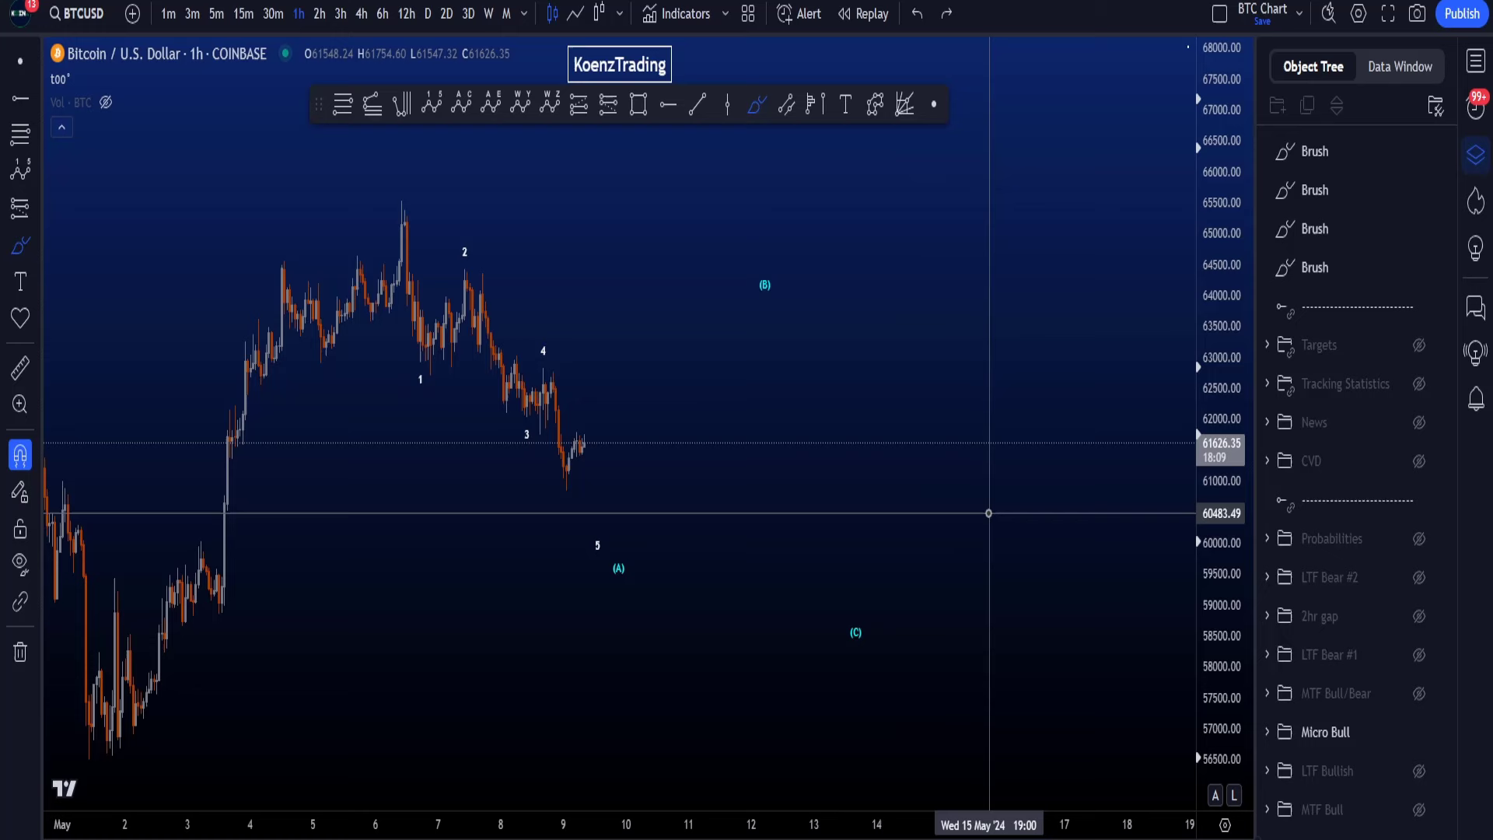
Show the Targets and 2hr gap drawings and change the chart to the 2h timeframe.
{"action": "left_click", "coordinate": [1419, 191]}
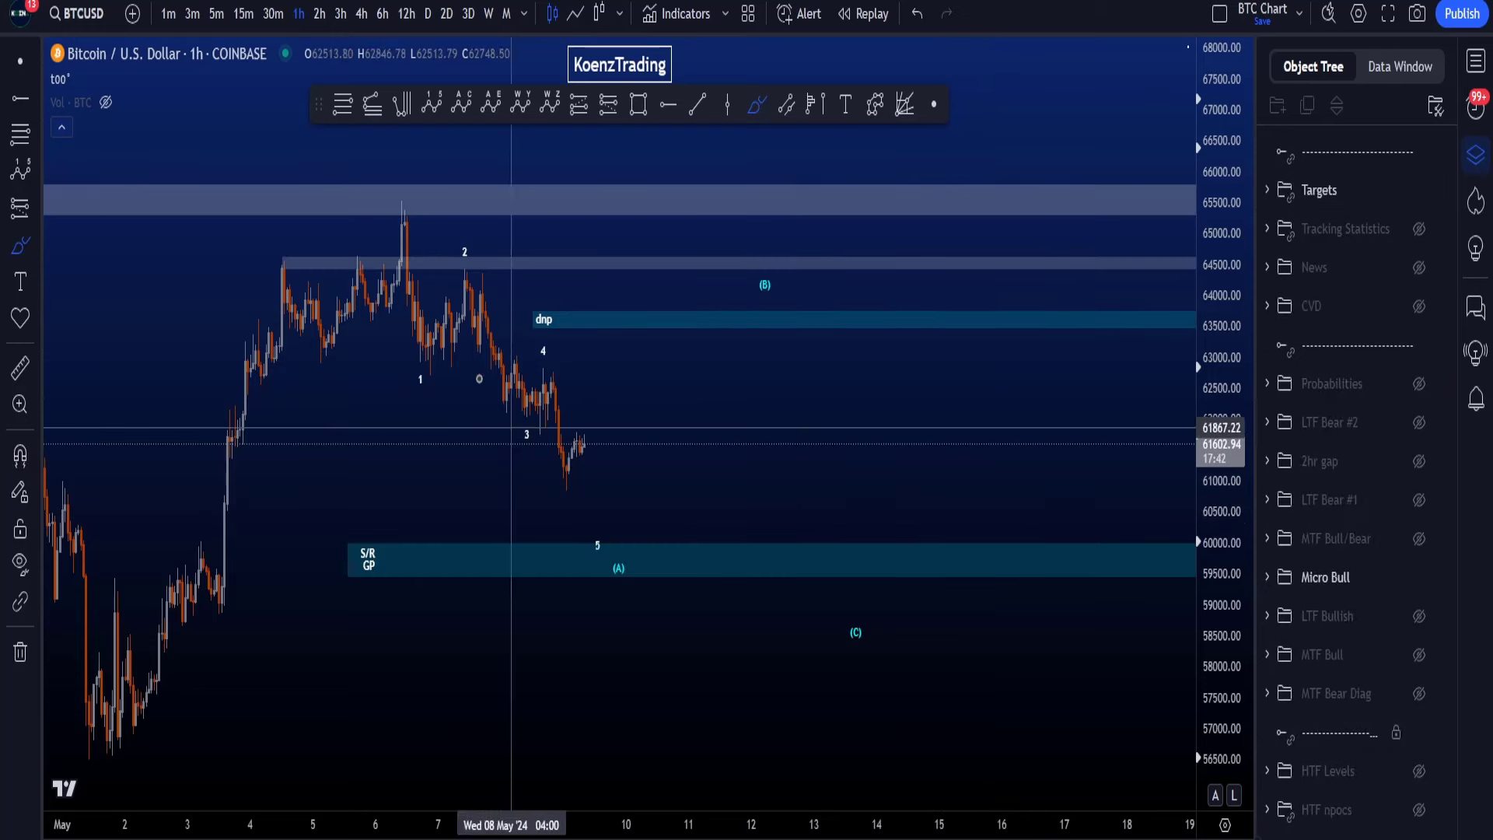
{"action": "left_click", "coordinate": [373, 562]}
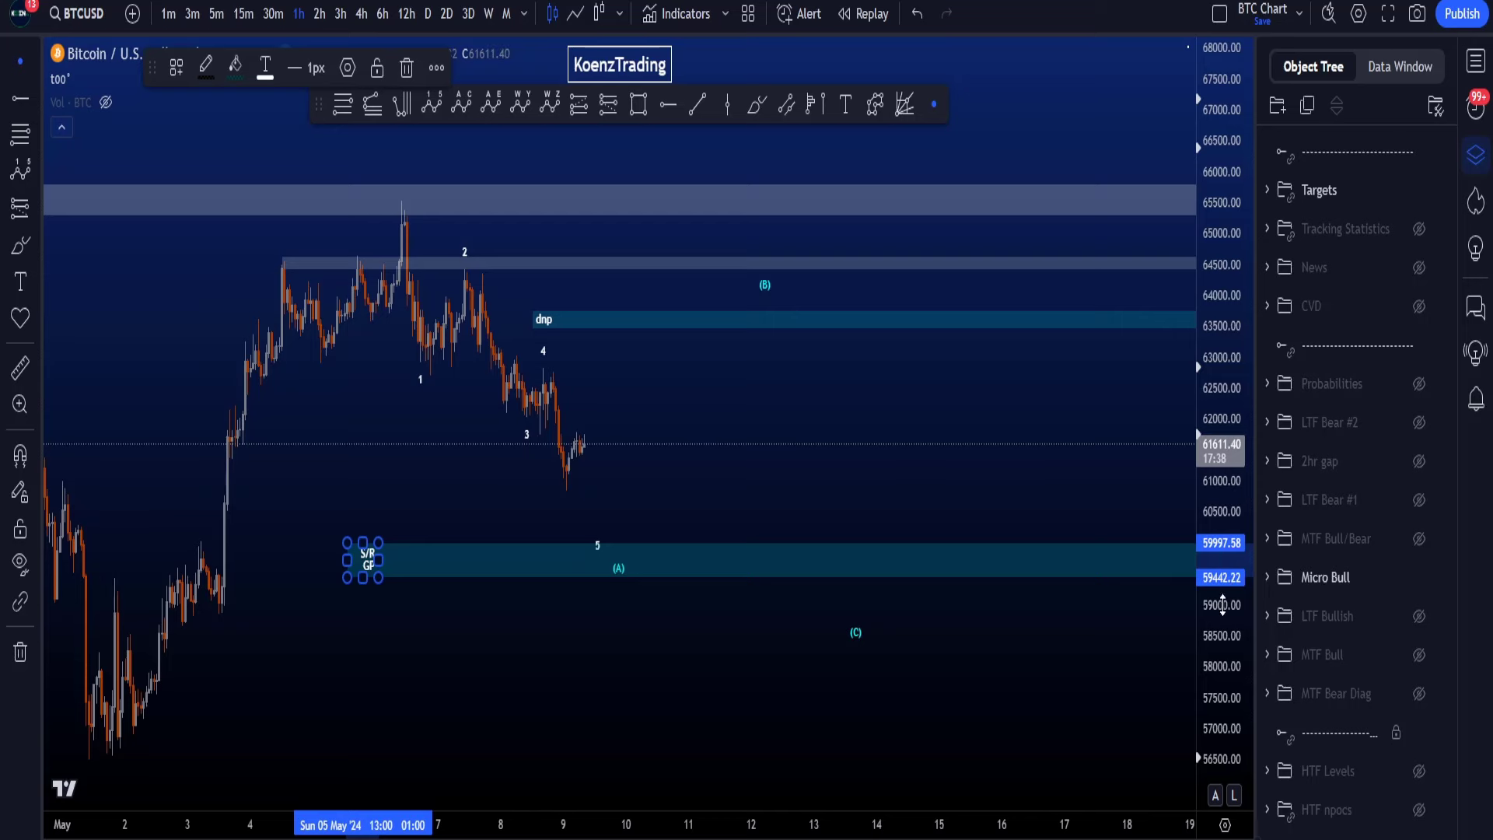
{"action": "left_click", "coordinate": [1420, 463]}
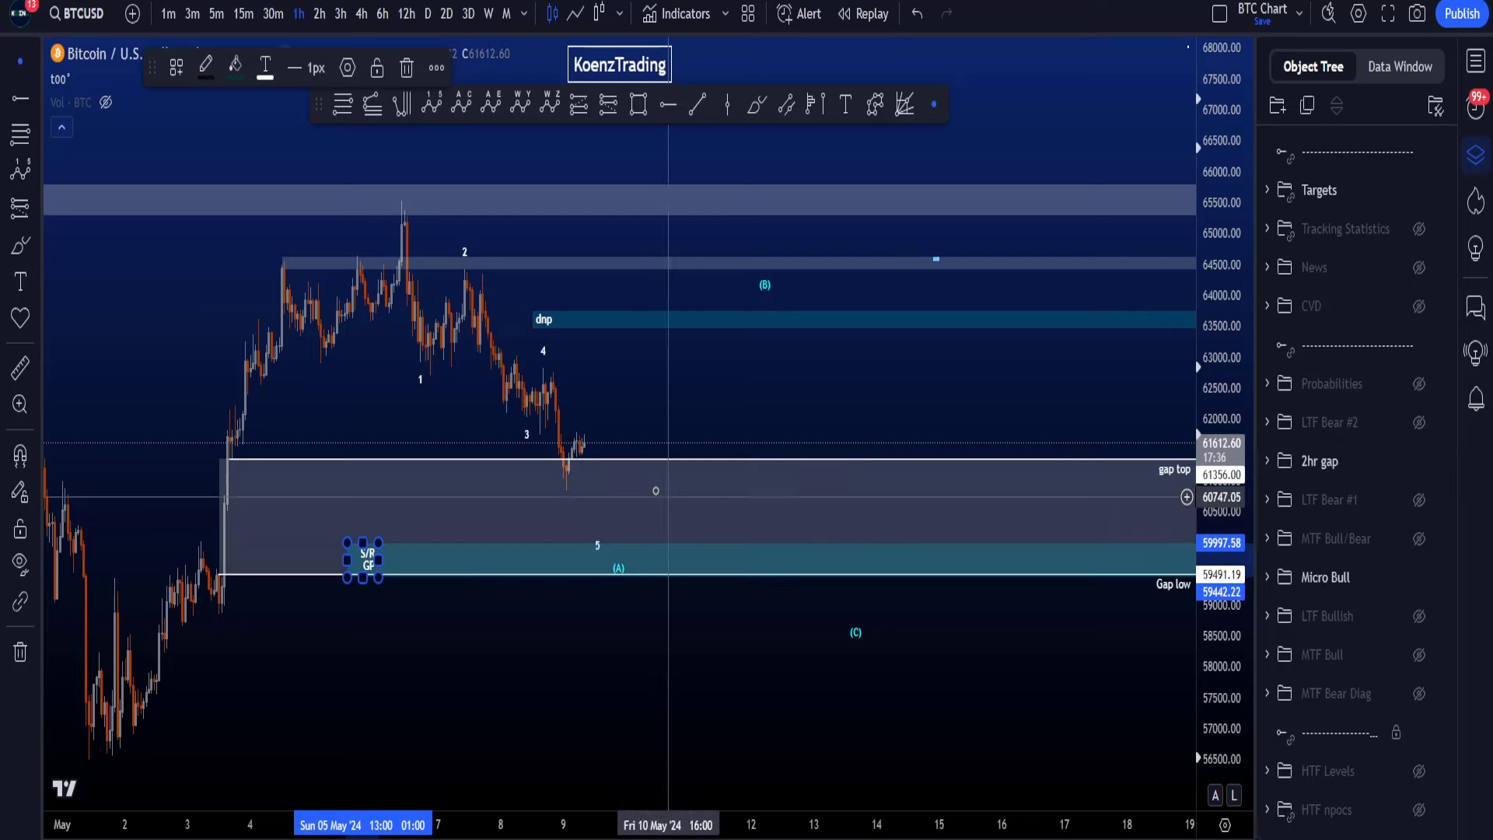
{"action": "left_click", "coordinate": [320, 15]}
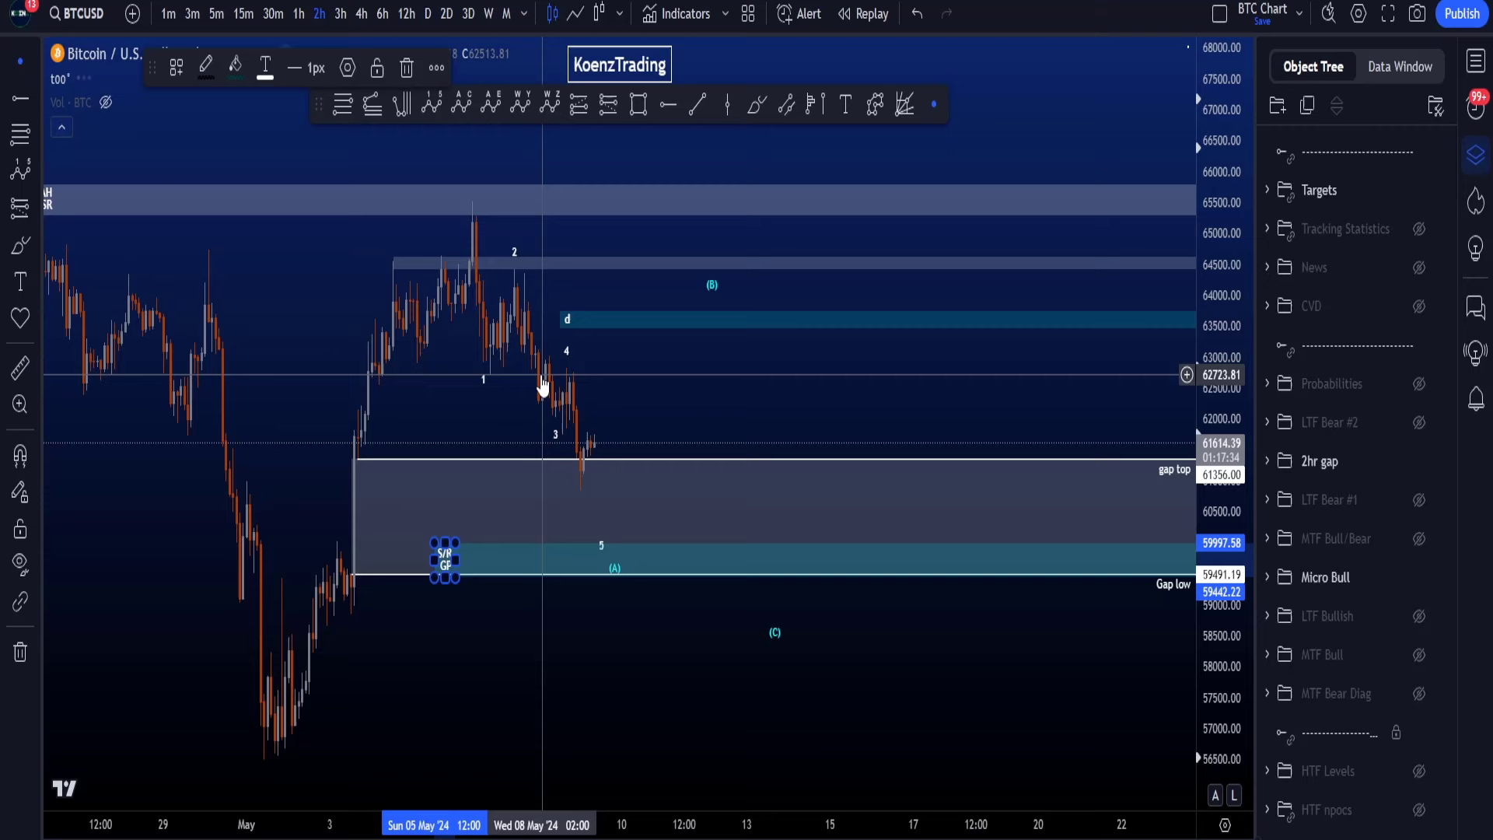
{"action": "left_click_drag", "start_coordinate": [1039, 663], "coordinate": [1060, 706]}
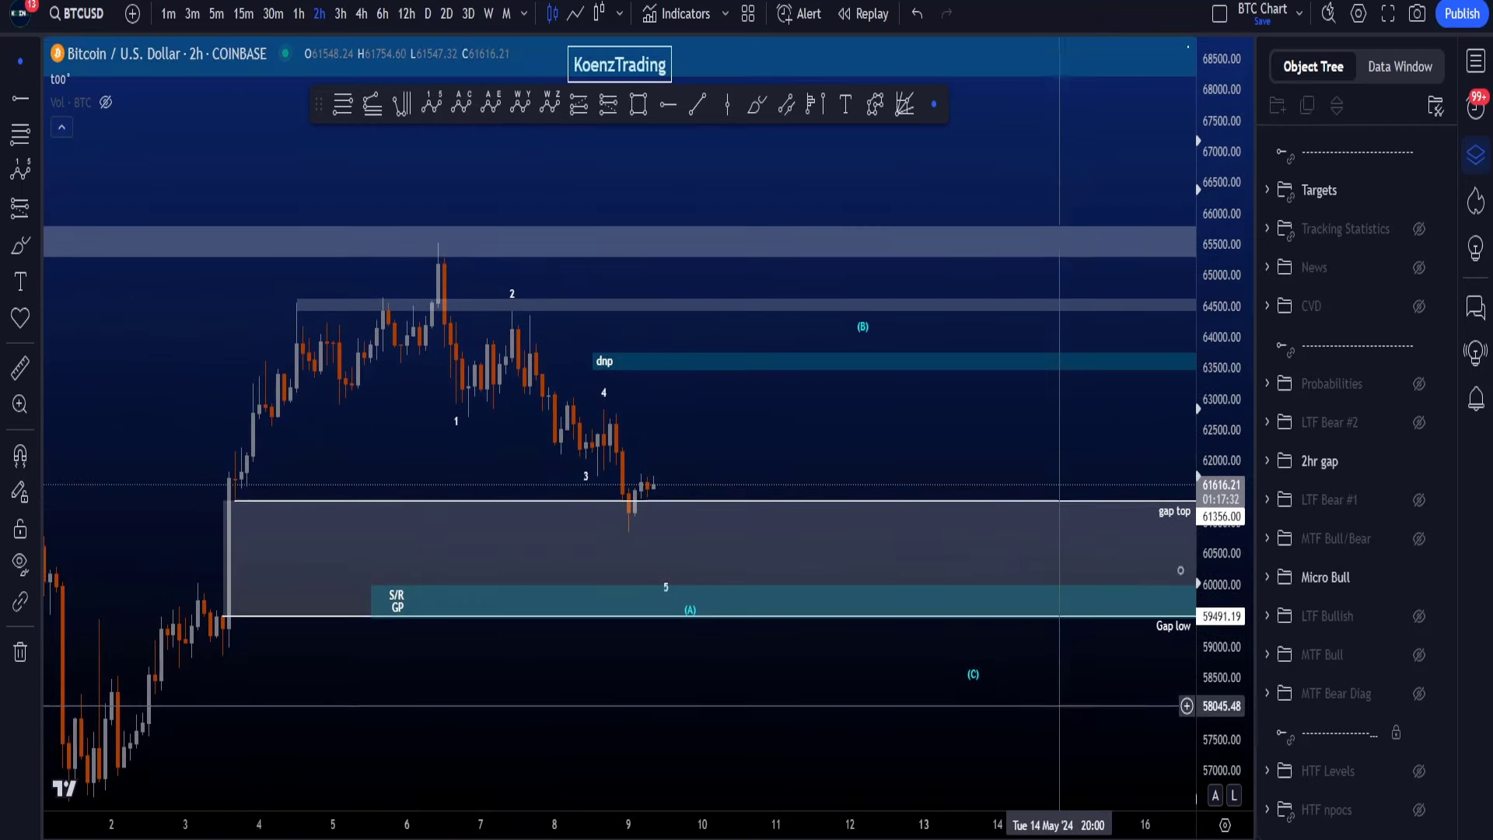
Hide the Targets drawings, circle the tall candle where the 2hr gap starts, and delete the circle.
{"action": "left_click", "coordinate": [1419, 191]}
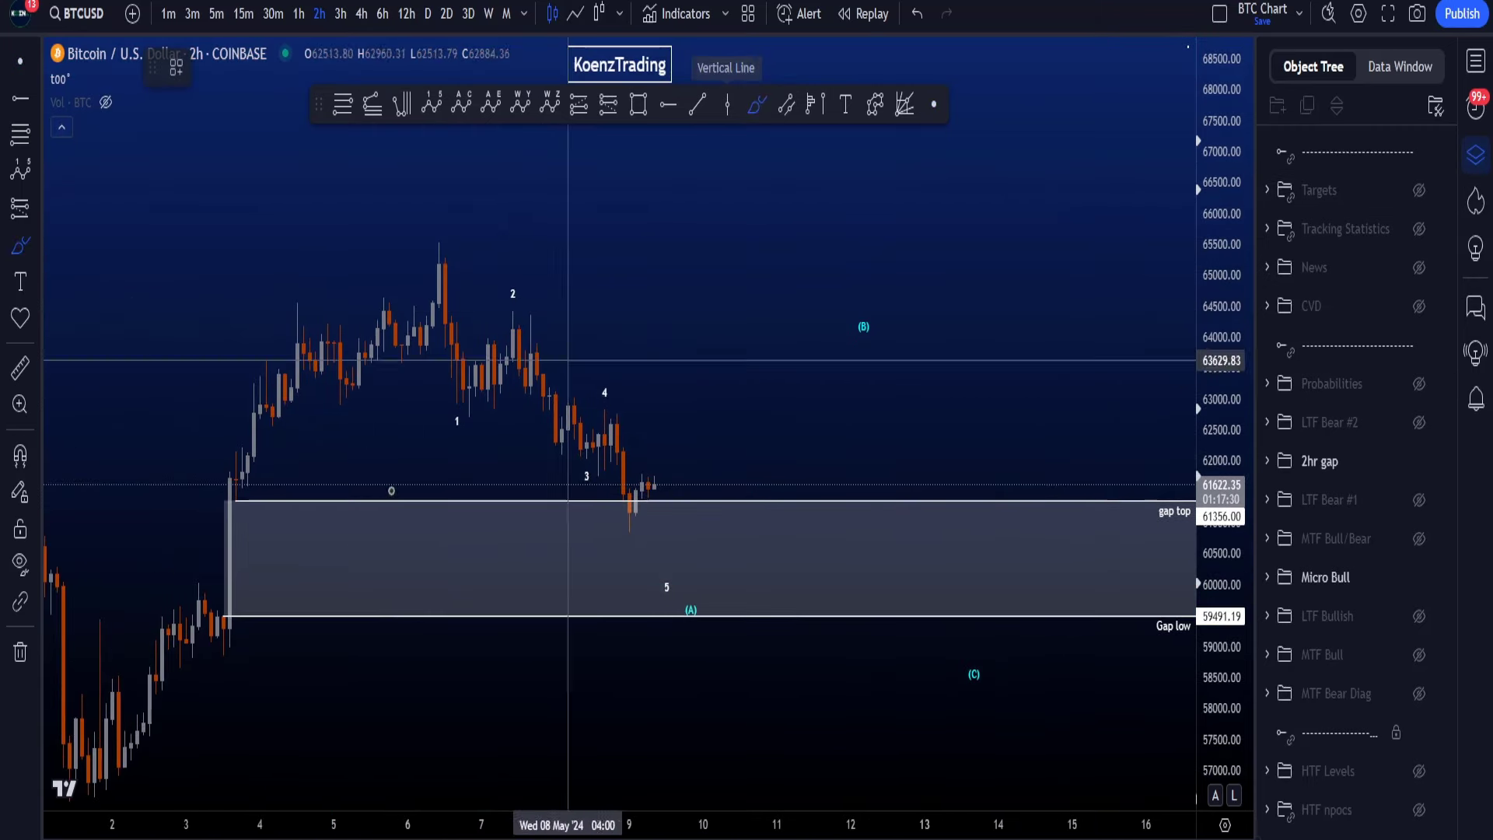
{"action": "mouse_move", "coordinate": [243, 500]}
{"action": "left_mouse_down"}
{"action": "mouse_move", "coordinate": [220, 537]}
{"action": "mouse_move", "coordinate": [269, 529]}
{"action": "mouse_move", "coordinate": [187, 478]}
{"action": "left_mouse_up"}
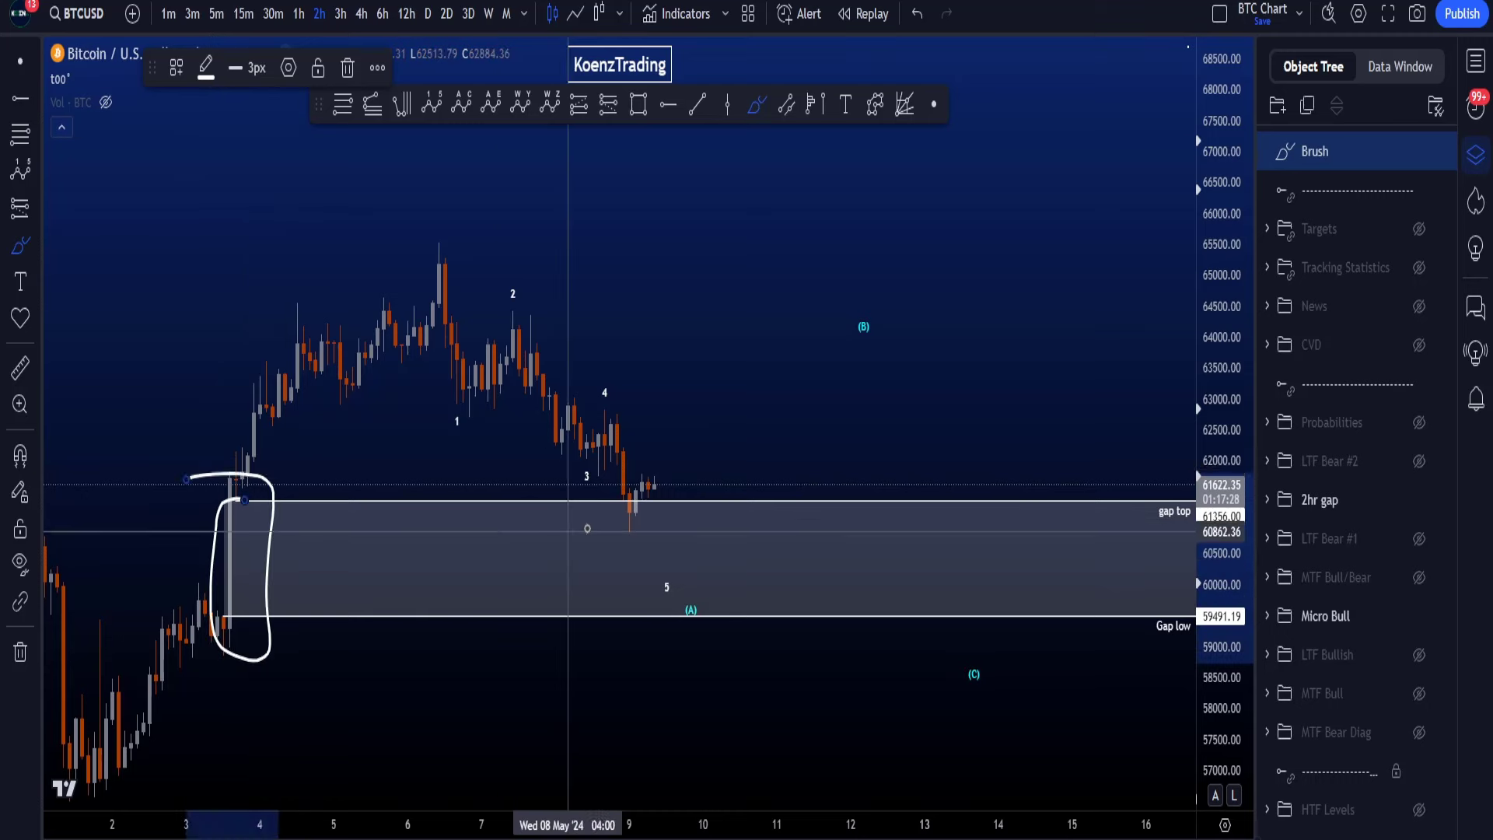
{"action": "key", "text": "Delete"}
Circle the latest dip below the gap top, brush a stroke at the gap low, and undo the marks.
{"action": "mouse_move", "coordinate": [645, 490]}
{"action": "left_mouse_down"}
{"action": "mouse_move", "coordinate": [610, 493]}
{"action": "mouse_move", "coordinate": [656, 525]}
{"action": "mouse_move", "coordinate": [610, 481]}
{"action": "left_mouse_up"}
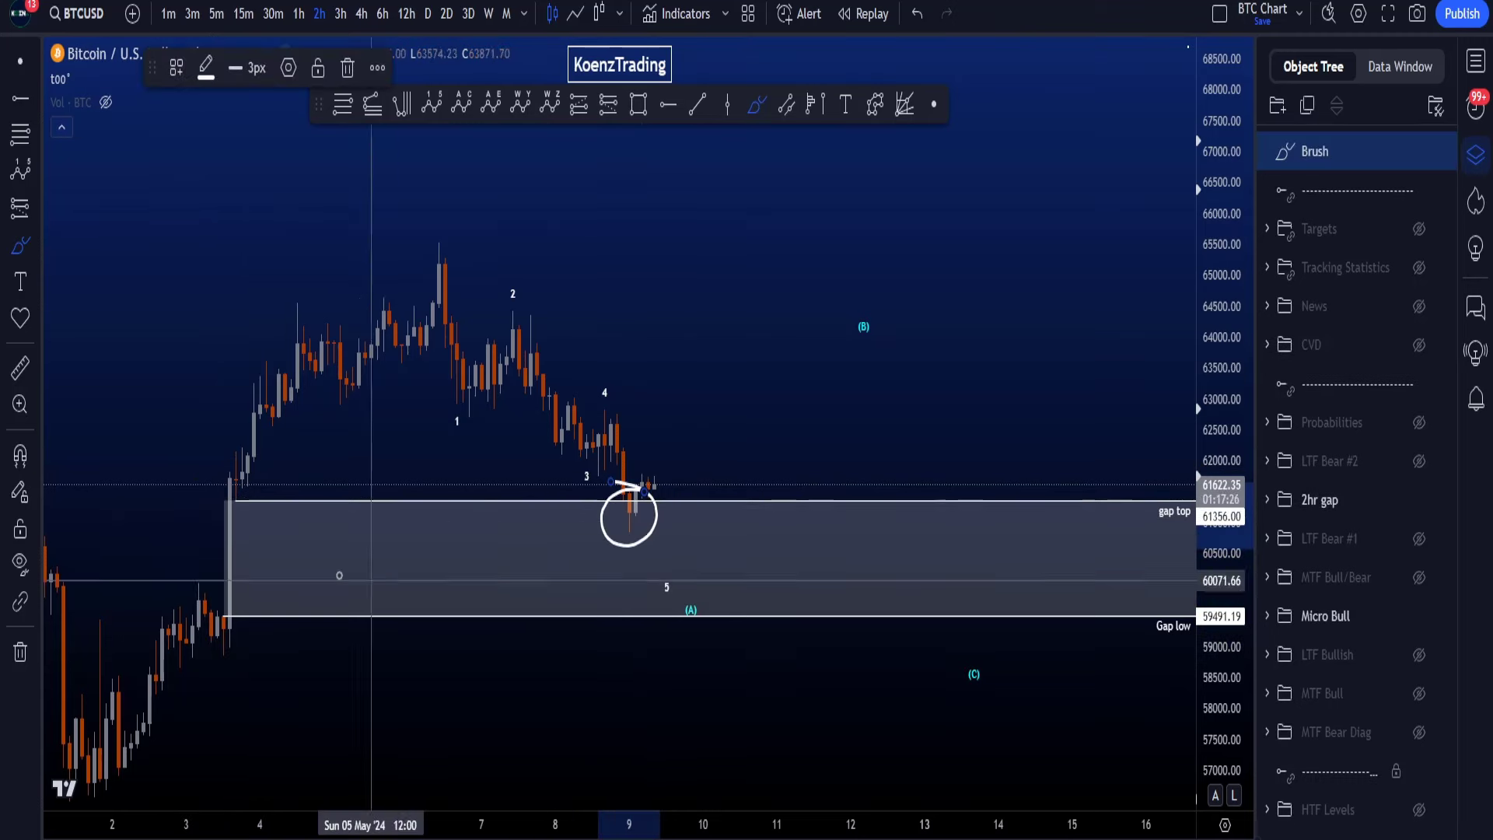
{"action": "mouse_move", "coordinate": [395, 491]}
{"action": "left_mouse_down"}
{"action": "mouse_move", "coordinate": [394, 525]}
{"action": "mouse_move", "coordinate": [399, 497]}
{"action": "left_mouse_up"}
{"action": "key", "text": "ctrl+z"}
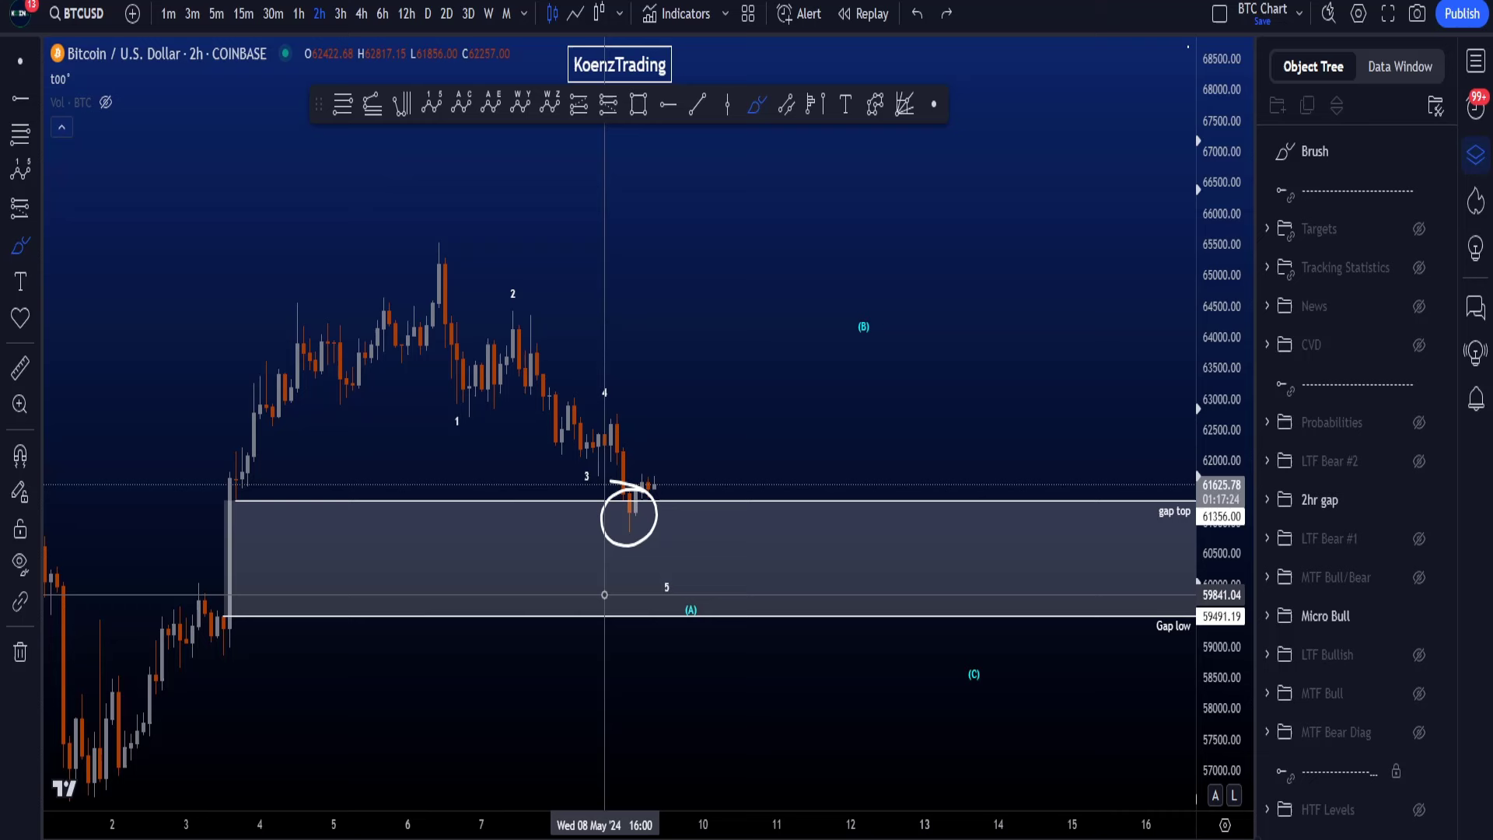
{"action": "scroll", "coordinate": [748, 597], "scroll_direction": "down", "scroll_amount": 1}
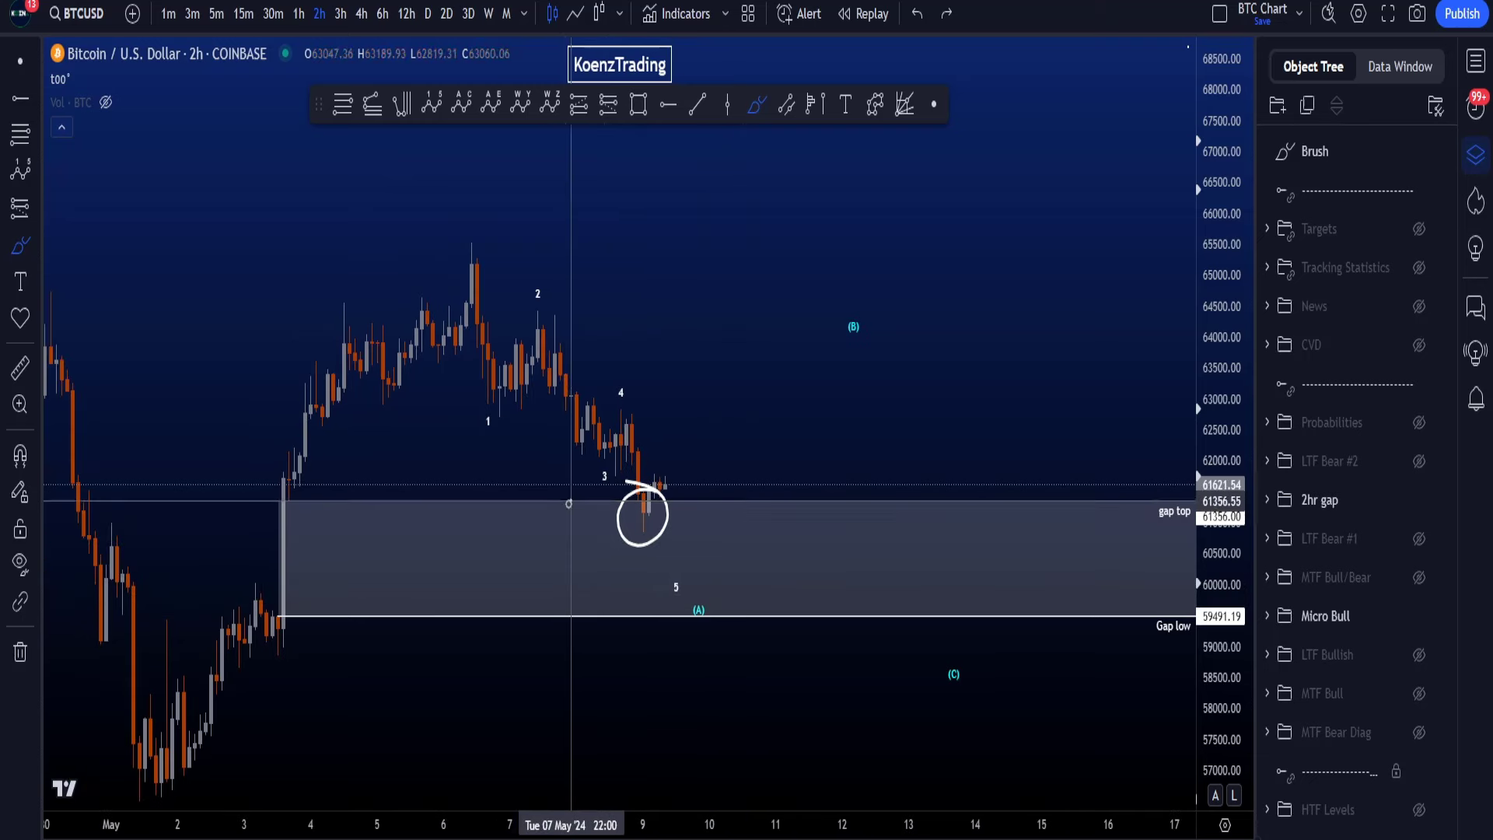
{"action": "mouse_move", "coordinate": [566, 614]}
{"action": "left_mouse_down"}
{"action": "mouse_move", "coordinate": [571, 504]}
{"action": "mouse_move", "coordinate": [673, 472]}
{"action": "mouse_move", "coordinate": [693, 612]}
{"action": "left_mouse_up"}
{"action": "key", "text": "ctrl+z"}
Brush a stroke from the latest candles into the 2hr gap zone and undo it.
{"action": "key", "text": "ctrl+z"}
{"action": "mouse_move", "coordinate": [657, 486]}
{"action": "left_mouse_down"}
{"action": "mouse_move", "coordinate": [711, 467]}
{"action": "mouse_move", "coordinate": [795, 364]}
{"action": "mouse_move", "coordinate": [837, 596]}
{"action": "mouse_move", "coordinate": [859, 595]}
{"action": "left_mouse_up"}
{"action": "key", "text": "ctrl+z"}
{"action": "key", "text": "ctrl+z"}
{"action": "key", "text": "ctrl+z"}
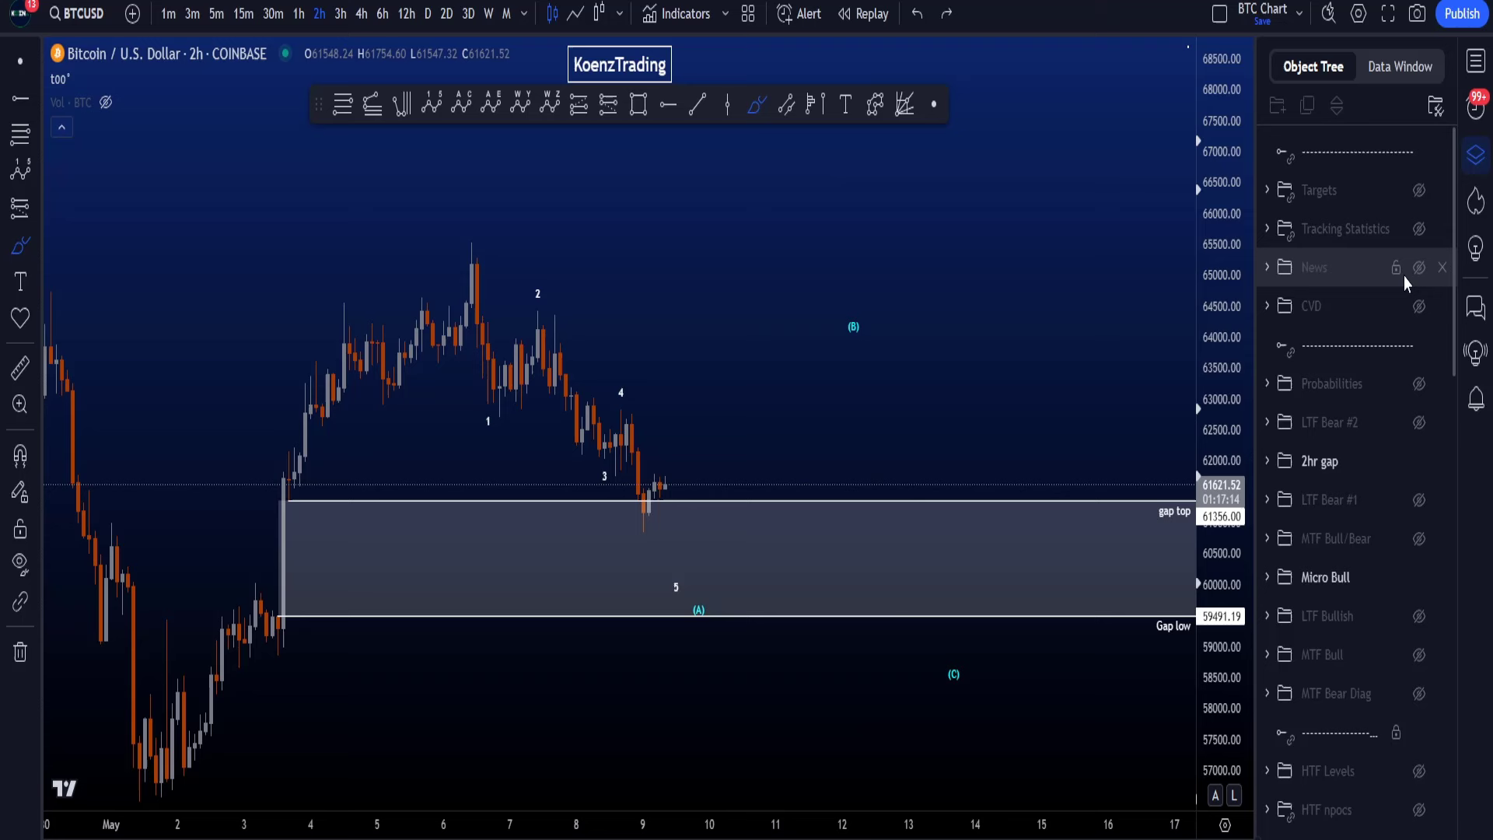
Show the Targets drawings, circle the (A) label in the S/R GP zone with the Brush, and undo the circle.
{"action": "left_click", "coordinate": [1419, 190]}
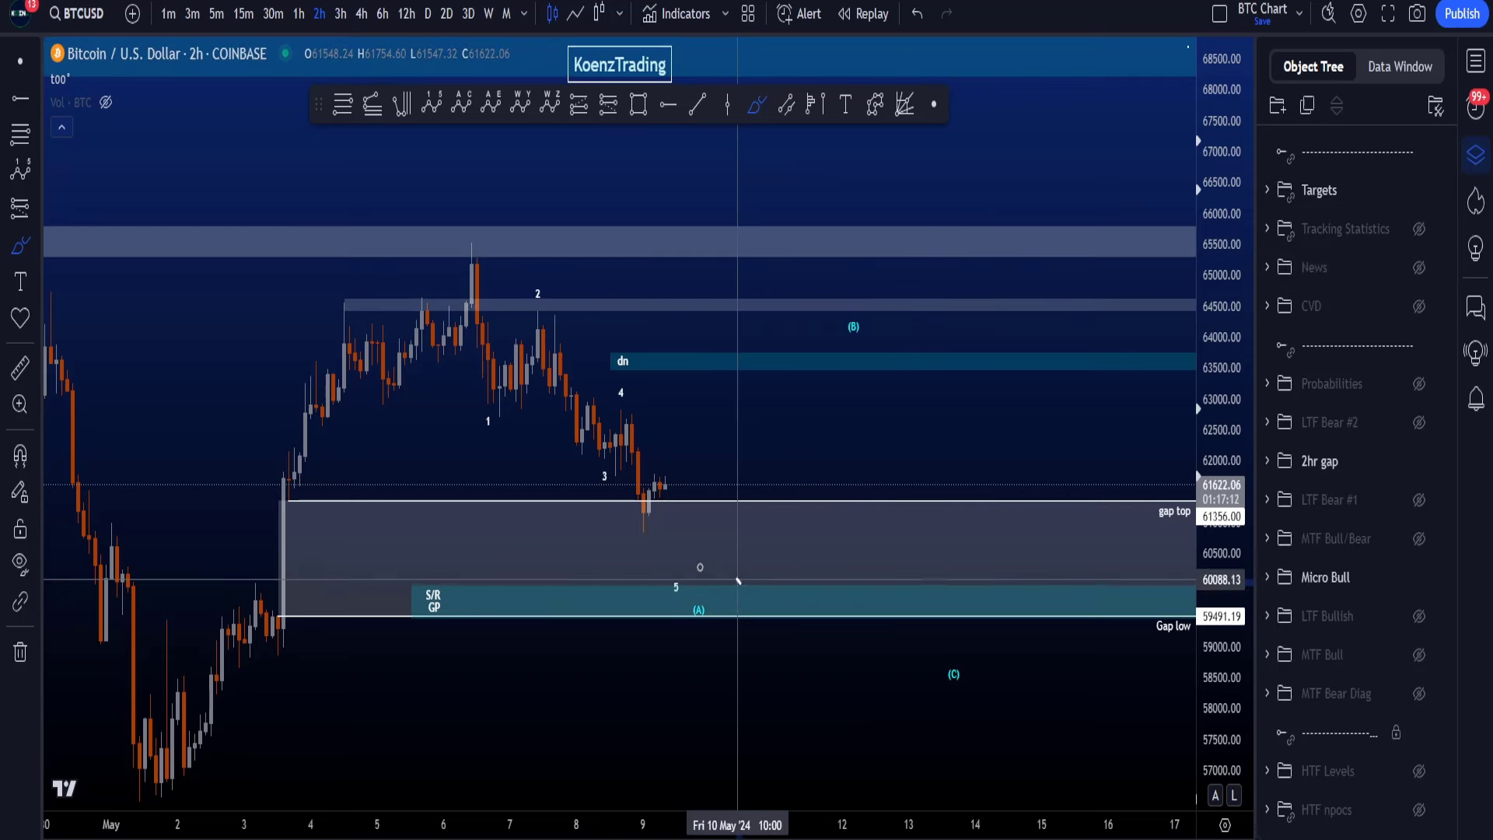
{"action": "left_click_drag", "start_coordinate": [738, 579], "coordinate": [770, 608]}
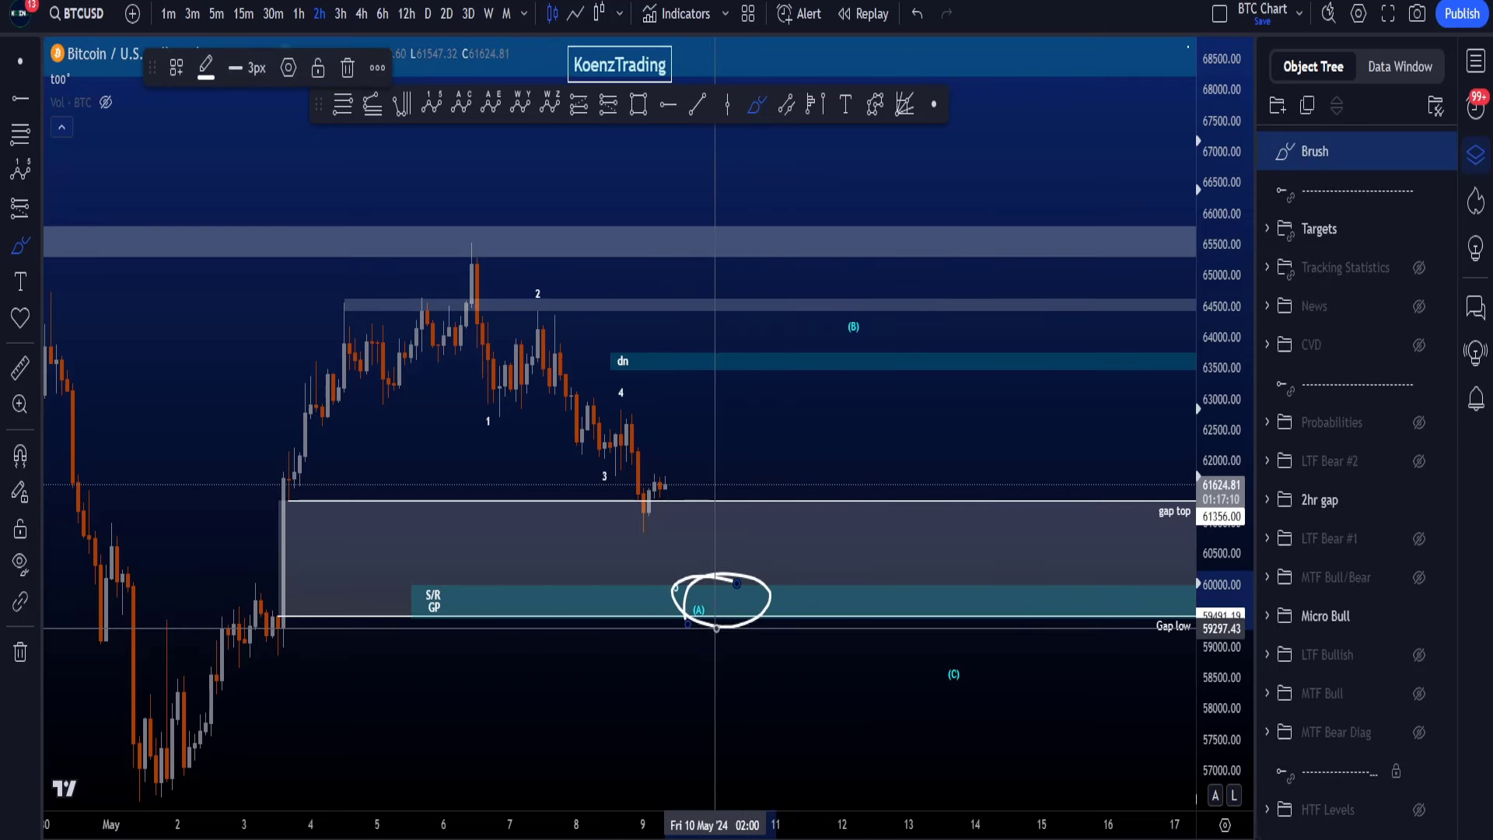
{"action": "key", "text": "ctrl+z"}
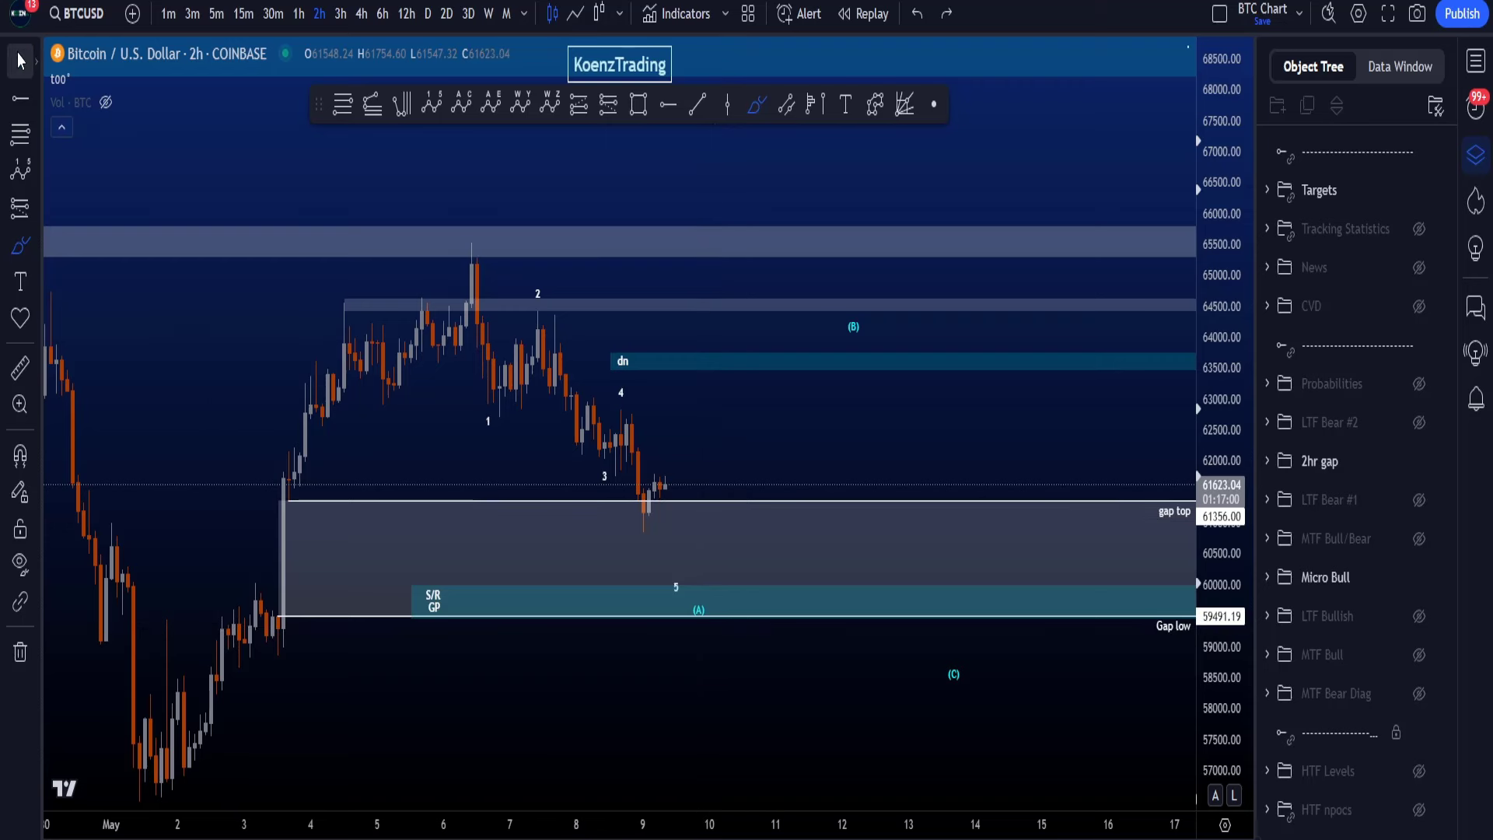
{"action": "left_click", "coordinate": [651, 360]}
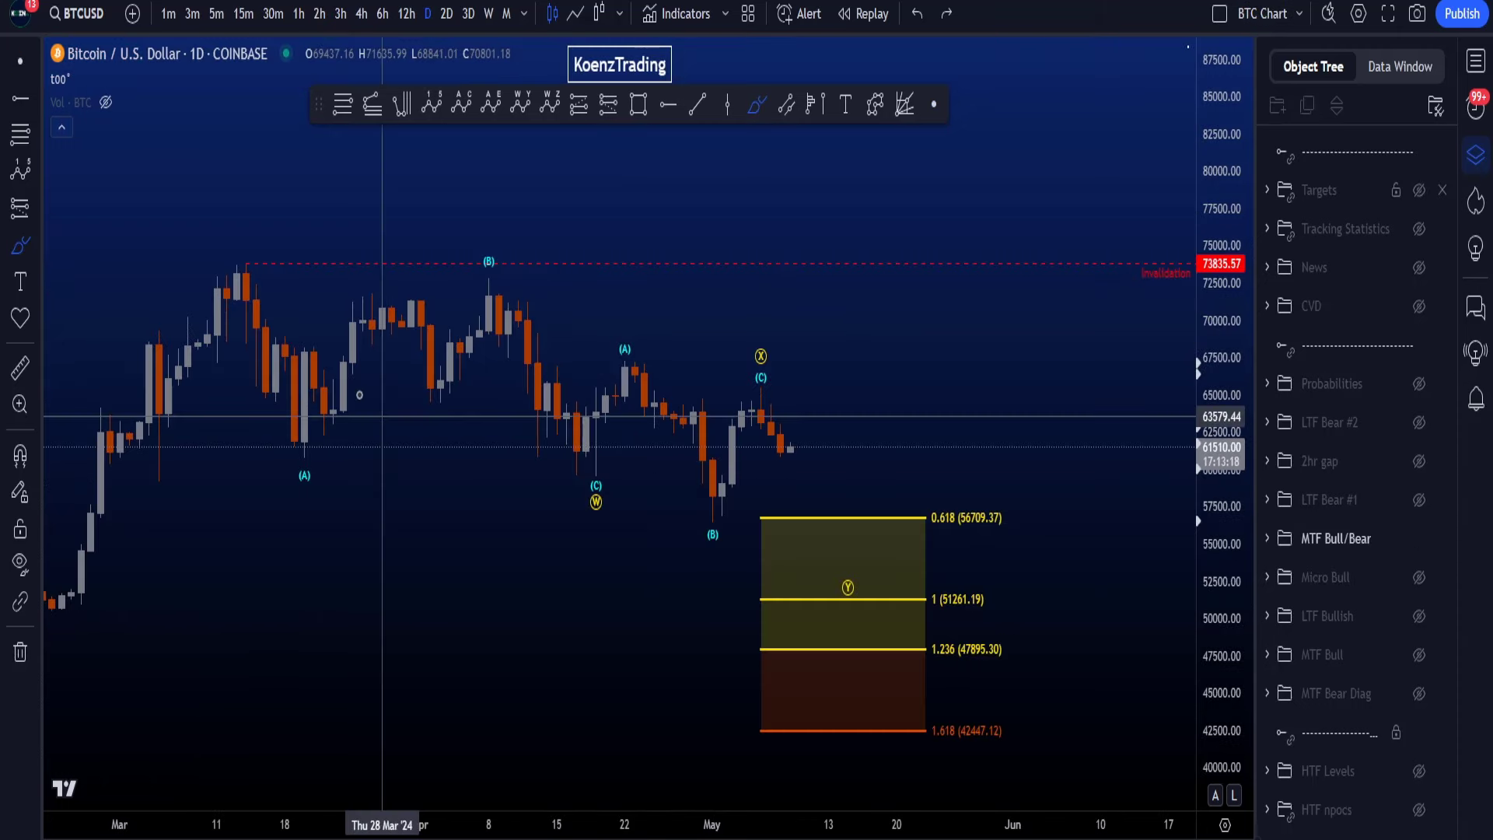
Brush a projected path on the daily chart from the March high through W, X and Y to above the invalidation line, and undo it.
{"action": "mouse_move", "coordinate": [243, 297]}
{"action": "left_mouse_down"}
{"action": "mouse_move", "coordinate": [463, 399]}
{"action": "mouse_move", "coordinate": [575, 471]}
{"action": "mouse_move", "coordinate": [740, 396]}
{"action": "mouse_move", "coordinate": [839, 470]}
{"action": "mouse_move", "coordinate": [884, 611]}
{"action": "mouse_move", "coordinate": [926, 586]}
{"action": "mouse_move", "coordinate": [1081, 181]}
{"action": "left_mouse_up"}
{"action": "mouse_move", "coordinate": [1043, 220]}
{"action": "left_mouse_down"}
{"action": "mouse_move", "coordinate": [1101, 114]}
{"action": "mouse_move", "coordinate": [1119, 299]}
{"action": "left_mouse_up"}
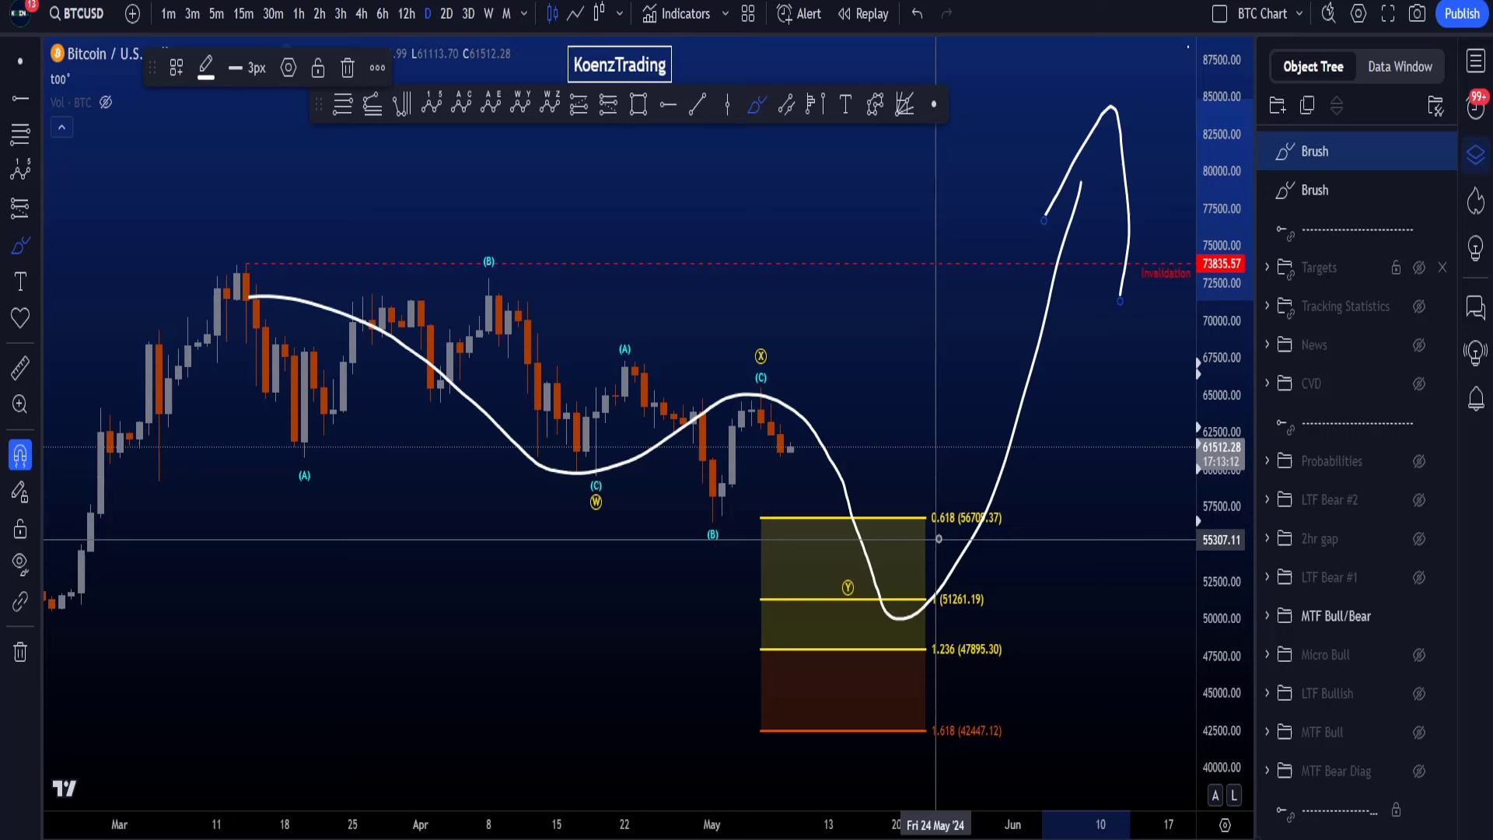
{"action": "key", "text": "ctrl+z"}
{"action": "key", "text": "ctrl+z"}
Circle the W label, trace the (A), (B), (C) swings through W to X, and undo the strokes.
{"action": "mouse_move", "coordinate": [614, 459]}
{"action": "left_mouse_down"}
{"action": "mouse_move", "coordinate": [638, 502]}
{"action": "mouse_move", "coordinate": [508, 412]}
{"action": "left_mouse_up"}
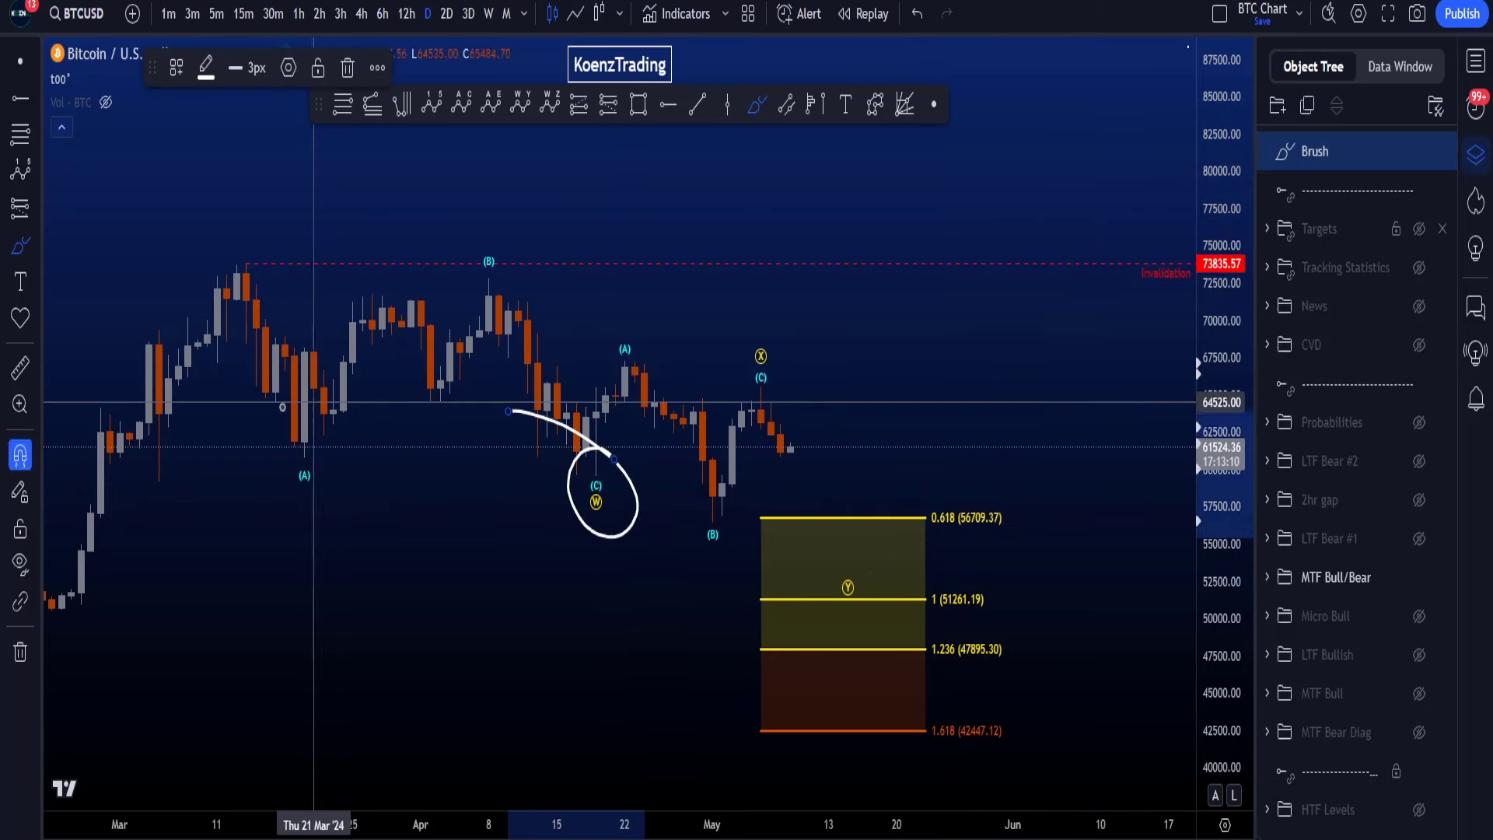
{"action": "key", "text": "ctrl+z"}
{"action": "mouse_move", "coordinate": [246, 268]}
{"action": "left_mouse_down"}
{"action": "mouse_move", "coordinate": [310, 422]}
{"action": "mouse_move", "coordinate": [516, 312]}
{"action": "mouse_move", "coordinate": [596, 472]}
{"action": "left_mouse_up"}
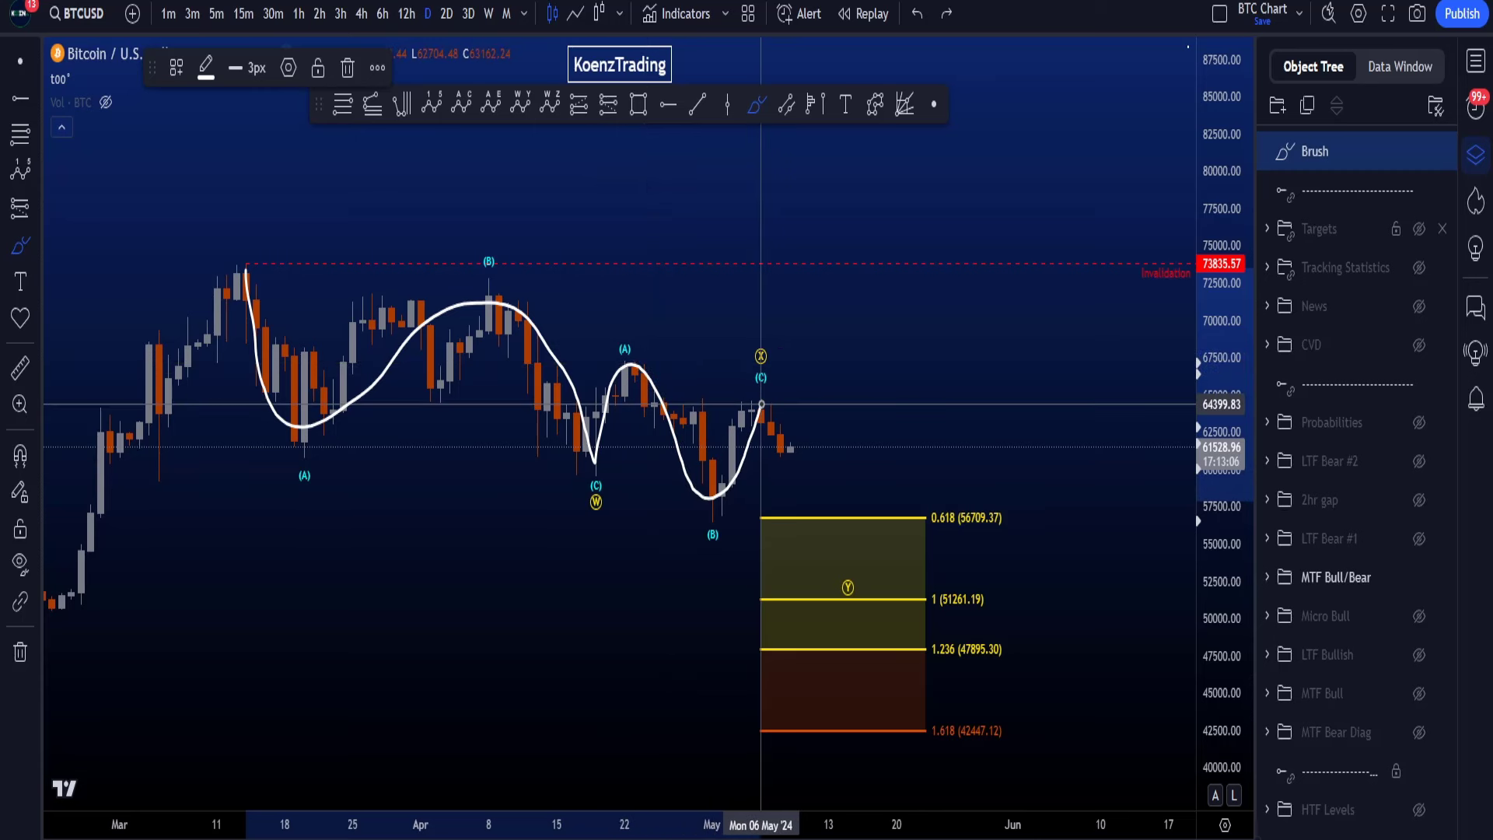
{"action": "left_click_drag", "start_coordinate": [758, 411], "coordinate": [829, 496]}
{"action": "key", "text": "ctrl+z"}
{"action": "key", "text": "ctrl+z"}
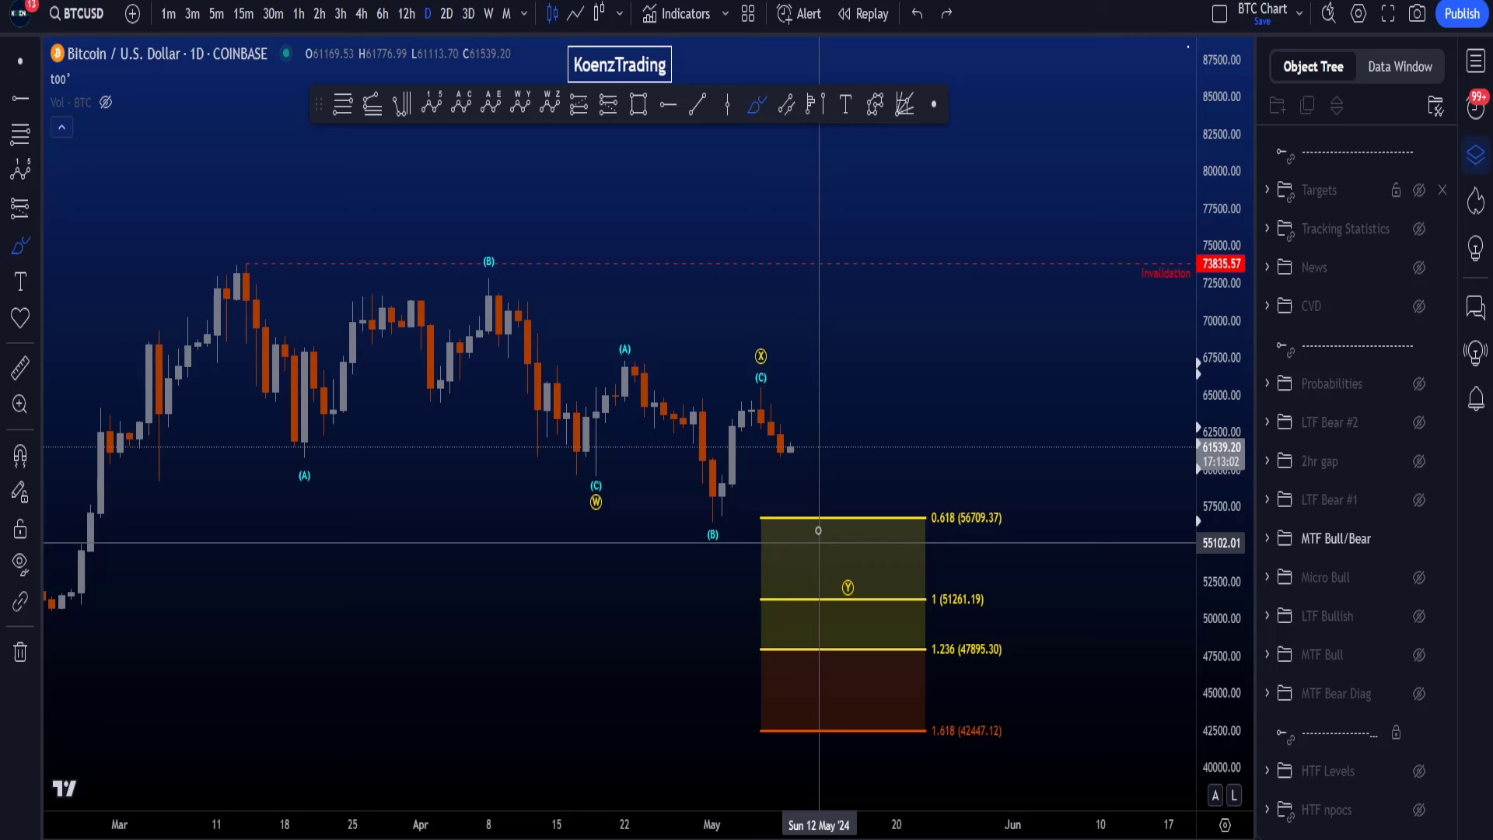
Brush zigzag declines from wave X down to the Y label, add a stroke near the (B) low, and undo them.
{"action": "left_click_drag", "start_coordinate": [778, 408], "coordinate": [858, 580]}
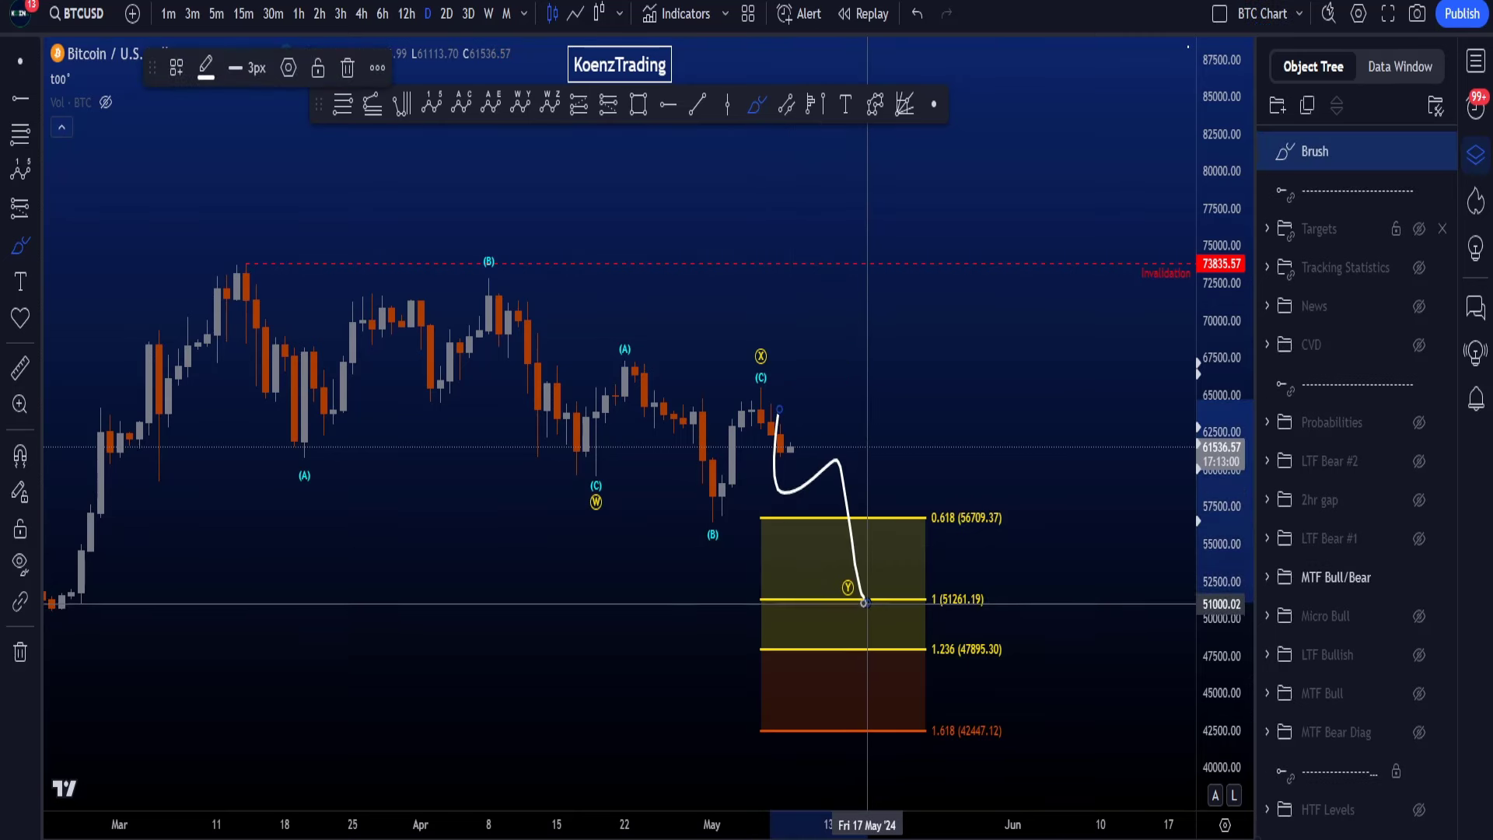
{"action": "key", "text": "ctrl+z"}
{"action": "mouse_move", "coordinate": [760, 412]}
{"action": "left_mouse_down"}
{"action": "mouse_move", "coordinate": [813, 432]}
{"action": "mouse_move", "coordinate": [860, 589]}
{"action": "left_mouse_up"}
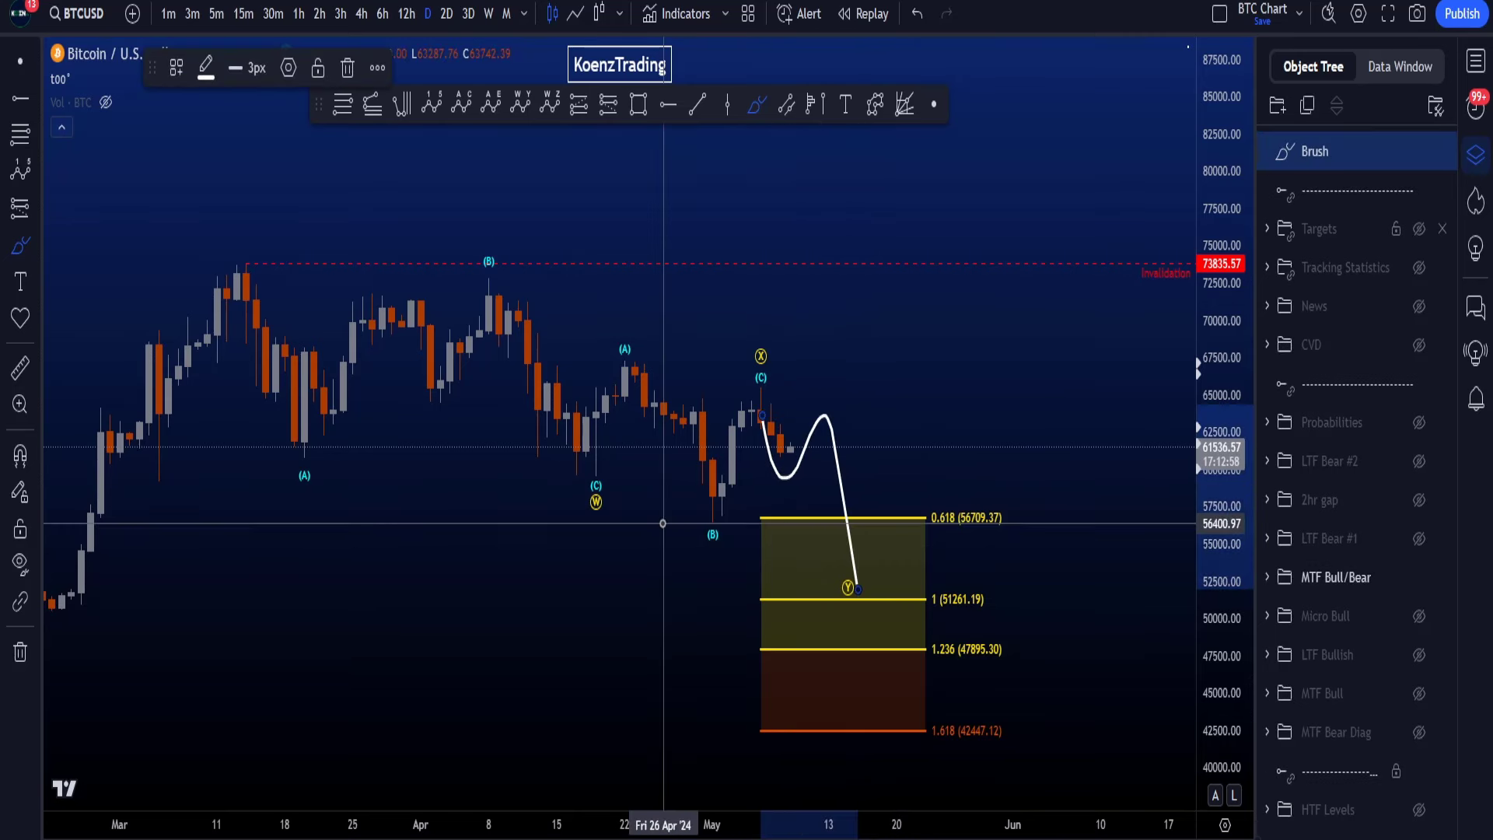
{"action": "mouse_move", "coordinate": [663, 524]}
{"action": "left_mouse_down"}
{"action": "mouse_move", "coordinate": [788, 523]}
{"action": "mouse_move", "coordinate": [848, 692]}
{"action": "mouse_move", "coordinate": [846, 491]}
{"action": "left_mouse_up"}
{"action": "key", "text": "ctrl+z"}
Brush declines beside the latest daily candles and a line along the 0.618 level, and undo them.
{"action": "key", "text": "ctrl+z"}
{"action": "key", "text": "ctrl+z"}
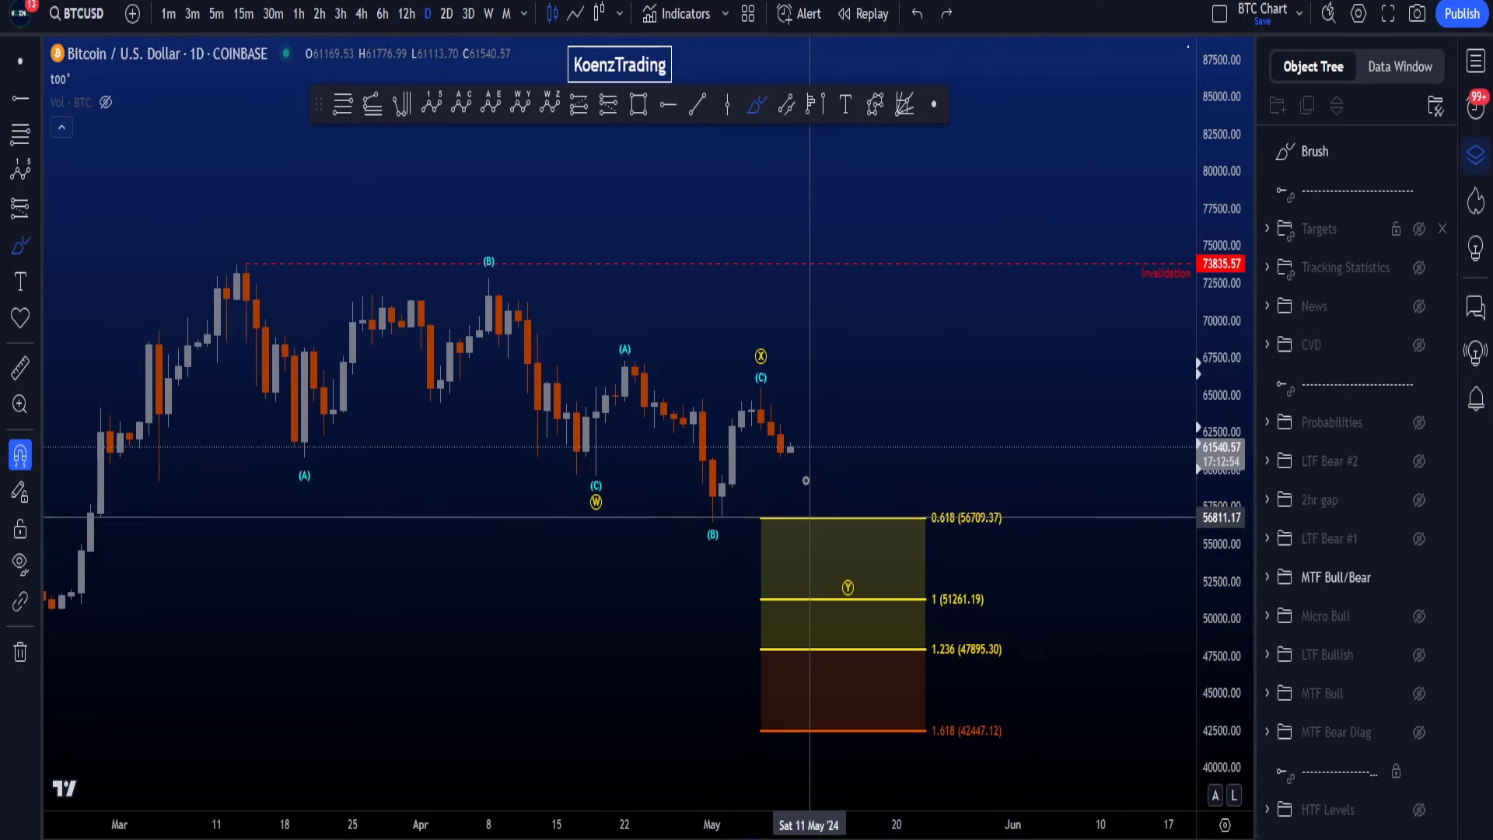
{"action": "left_click_drag", "start_coordinate": [782, 424], "coordinate": [897, 576]}
{"action": "key", "text": "ctrl+z"}
{"action": "left_click_drag", "start_coordinate": [801, 399], "coordinate": [876, 493]}
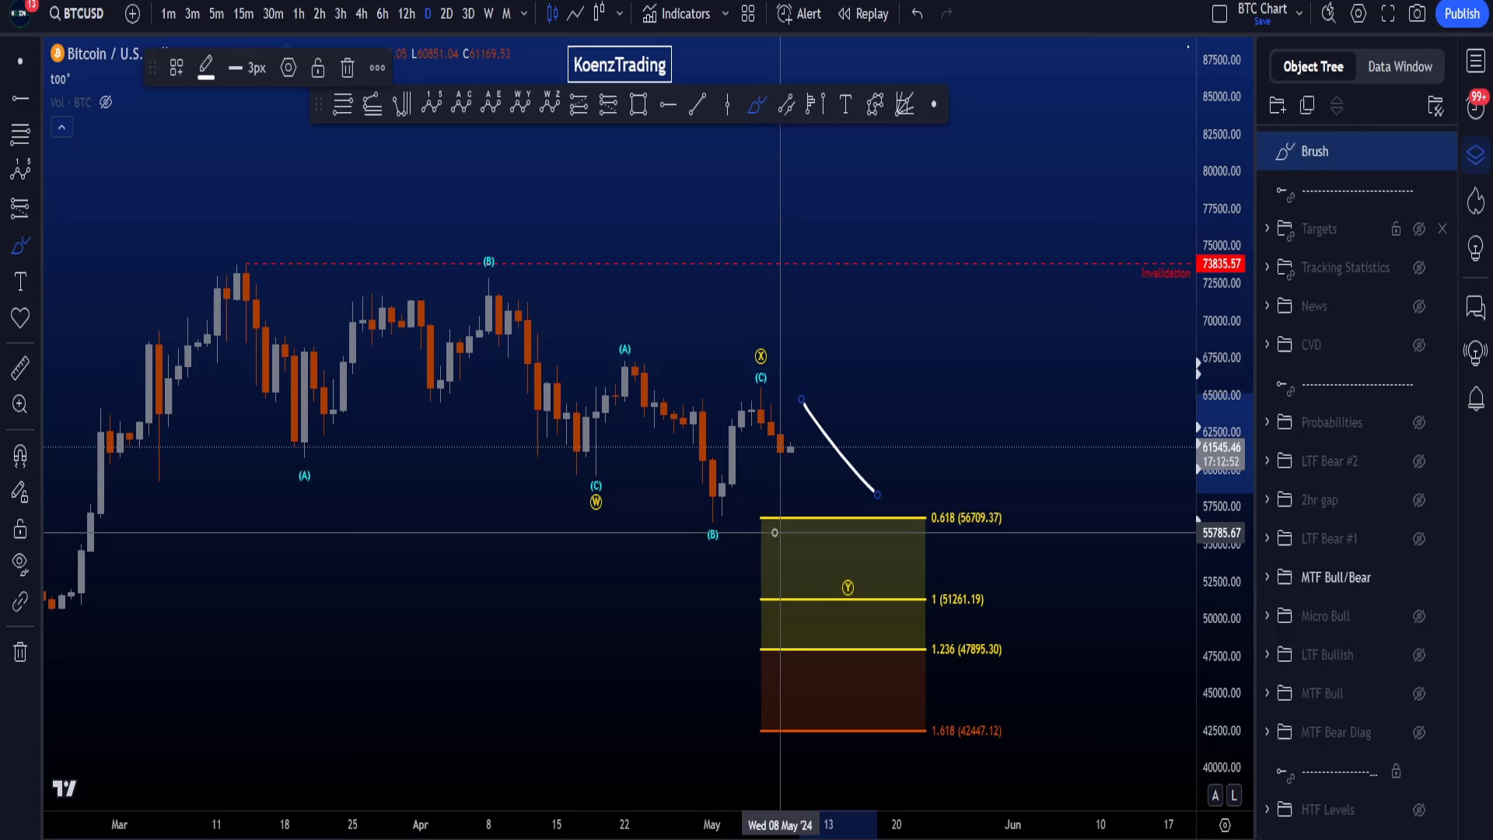
{"action": "left_click_drag", "start_coordinate": [776, 533], "coordinate": [917, 518]}
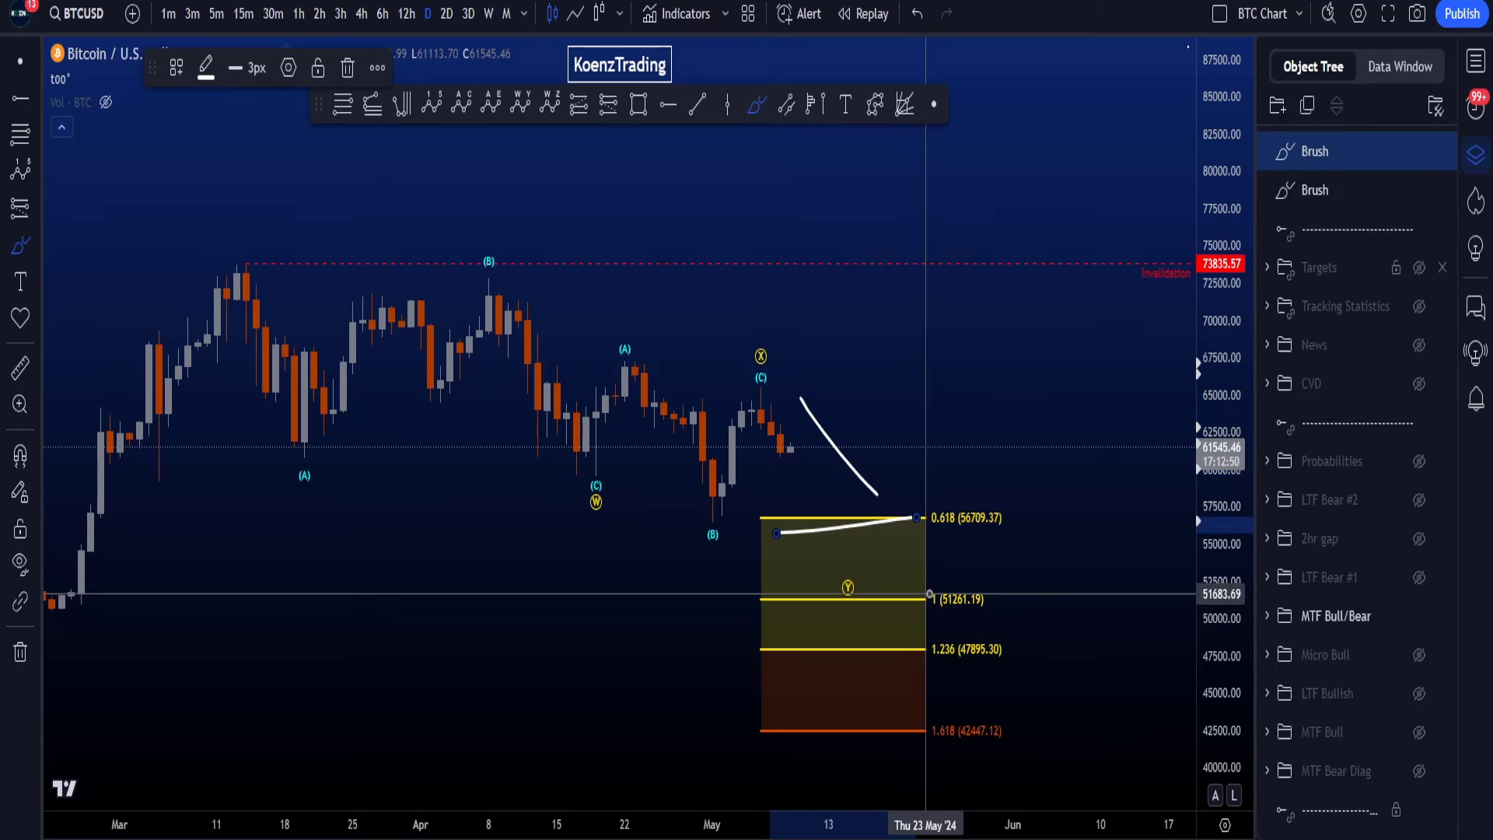
{"action": "key", "text": "ctrl+z"}
{"action": "key", "text": "ctrl+z"}
Outline the target zone from 0.618 to 1.236, circle the 0.618 and 1.236 level labels, and undo the marks.
{"action": "mouse_move", "coordinate": [799, 506]}
{"action": "left_mouse_down"}
{"action": "mouse_move", "coordinate": [1033, 507]}
{"action": "mouse_move", "coordinate": [1004, 683]}
{"action": "mouse_move", "coordinate": [716, 622]}
{"action": "mouse_move", "coordinate": [877, 501]}
{"action": "left_mouse_up"}
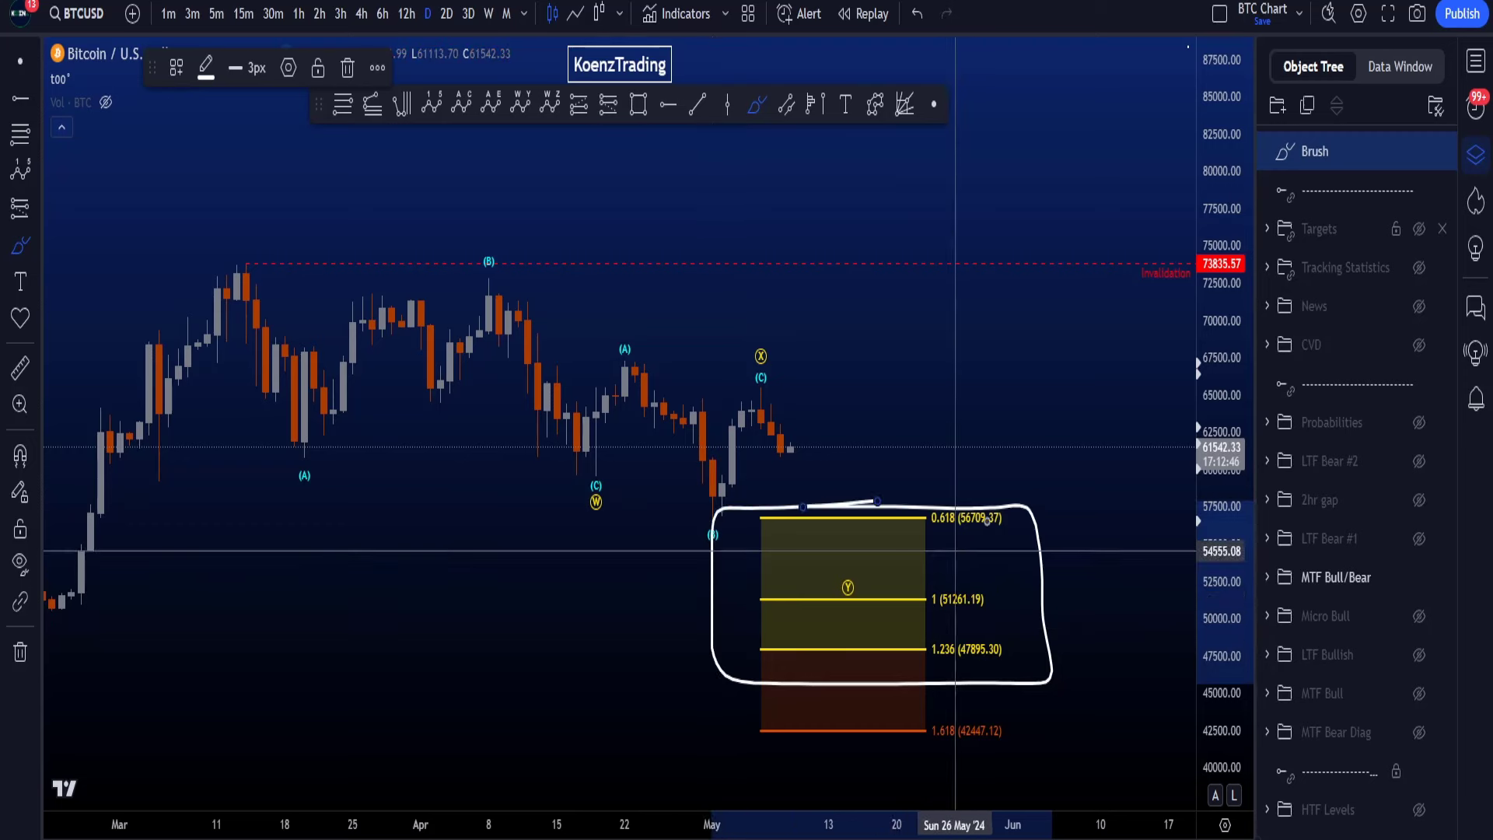
{"action": "key", "text": "ctrl+z"}
{"action": "mouse_move", "coordinate": [1002, 495]}
{"action": "left_mouse_down"}
{"action": "mouse_move", "coordinate": [891, 506]}
{"action": "mouse_move", "coordinate": [1000, 498]}
{"action": "mouse_move", "coordinate": [941, 661]}
{"action": "left_mouse_up"}
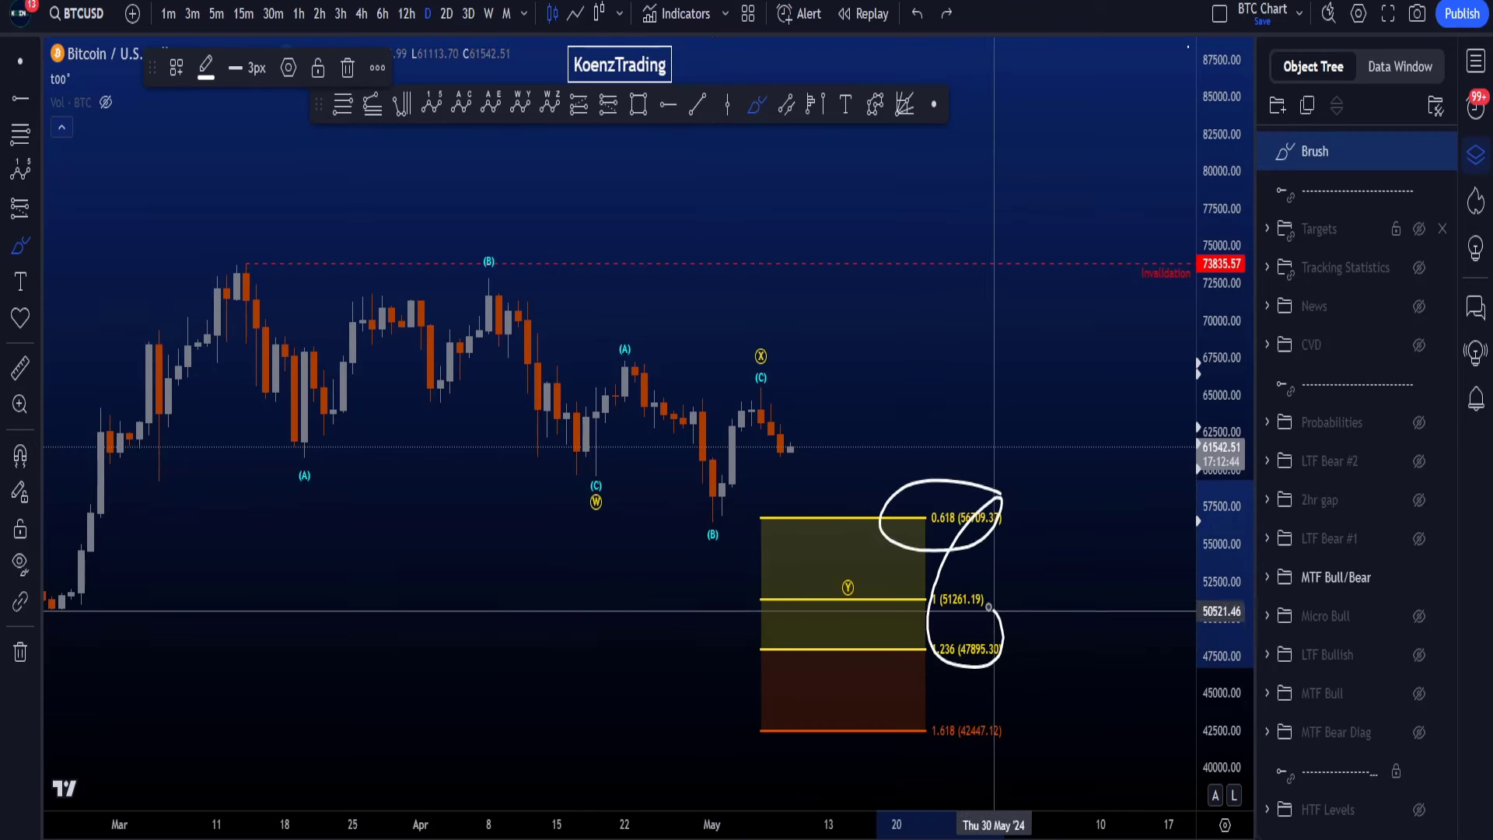
{"action": "key", "text": "ctrl+z"}
Circle the March high and the W low, brush a path linking them to wave X, and undo the strokes.
{"action": "mouse_move", "coordinate": [261, 243]}
{"action": "left_mouse_down"}
{"action": "mouse_move", "coordinate": [483, 449]}
{"action": "mouse_move", "coordinate": [624, 445]}
{"action": "left_mouse_up"}
{"action": "left_click_drag", "start_coordinate": [586, 503], "coordinate": [741, 407]}
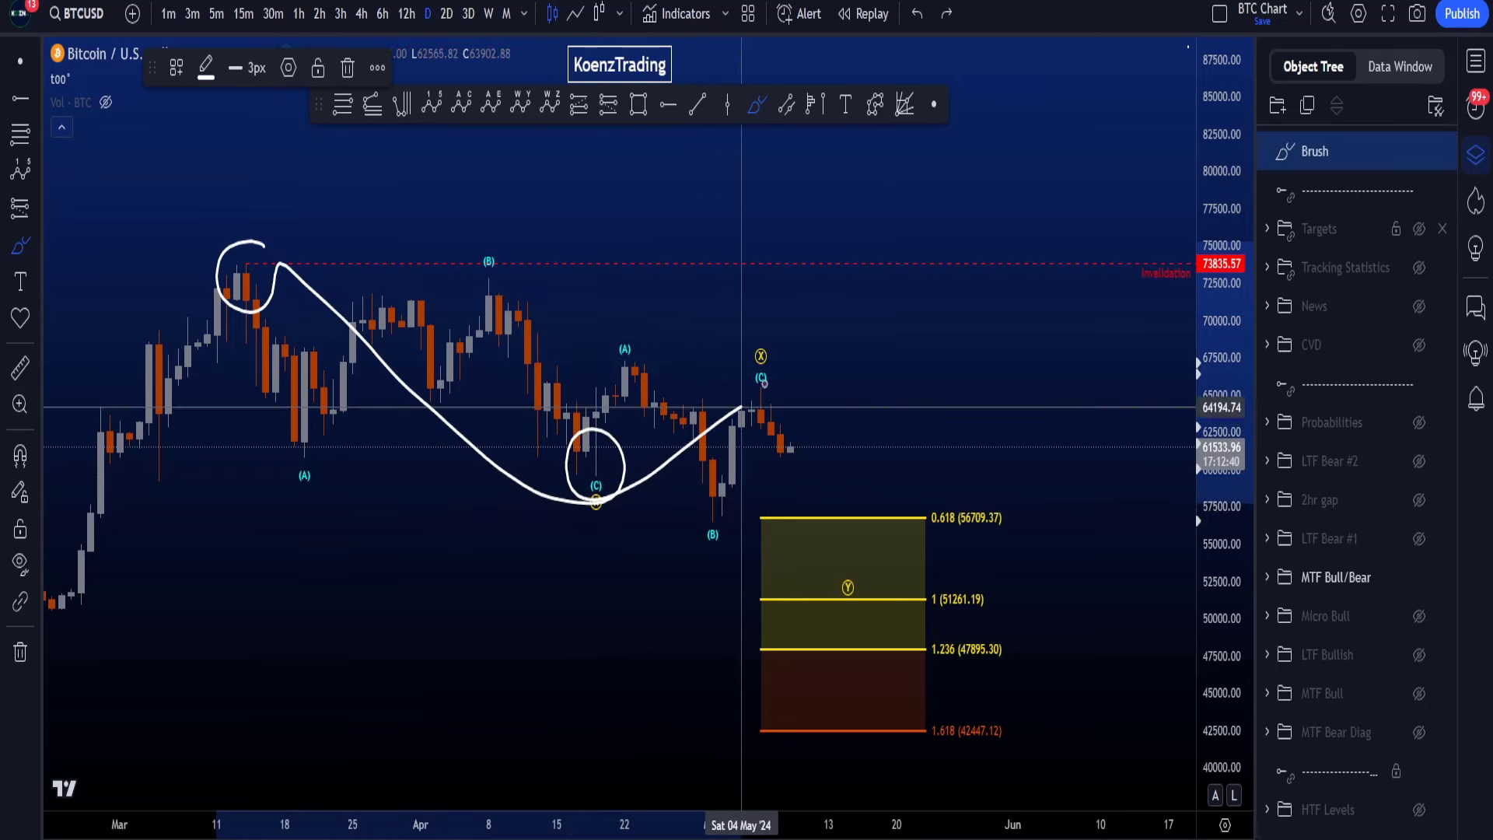
{"action": "key", "text": "ctrl+z"}
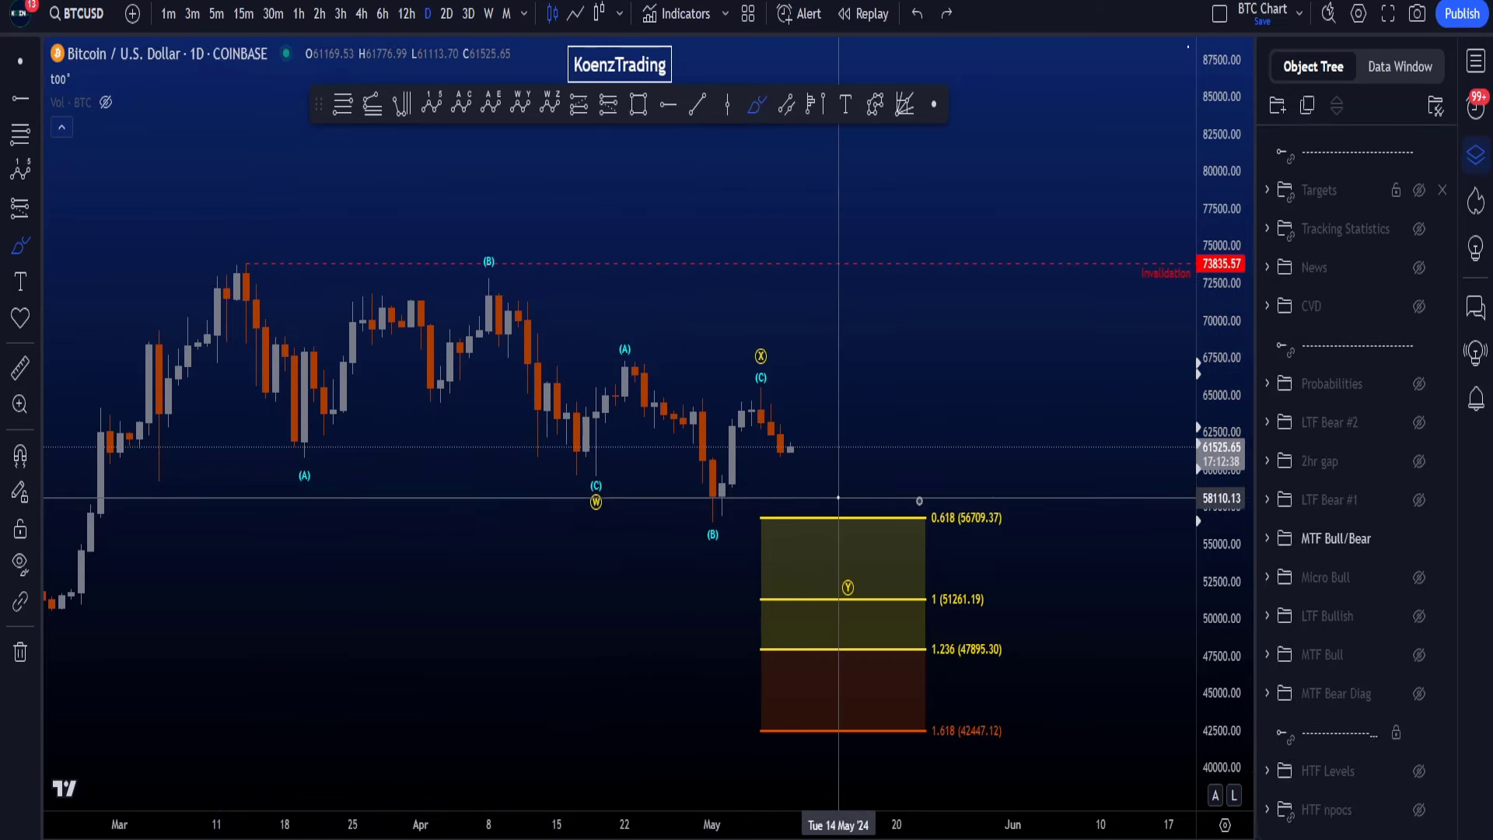
Outline the 0.618 to 1.236 target zone, undo it, and brush a loop around the 1 and 1.236 levels instead.
{"action": "mouse_move", "coordinate": [839, 496]}
{"action": "left_mouse_down"}
{"action": "mouse_move", "coordinate": [1066, 650]}
{"action": "mouse_move", "coordinate": [703, 670]}
{"action": "mouse_move", "coordinate": [858, 495]}
{"action": "left_mouse_up"}
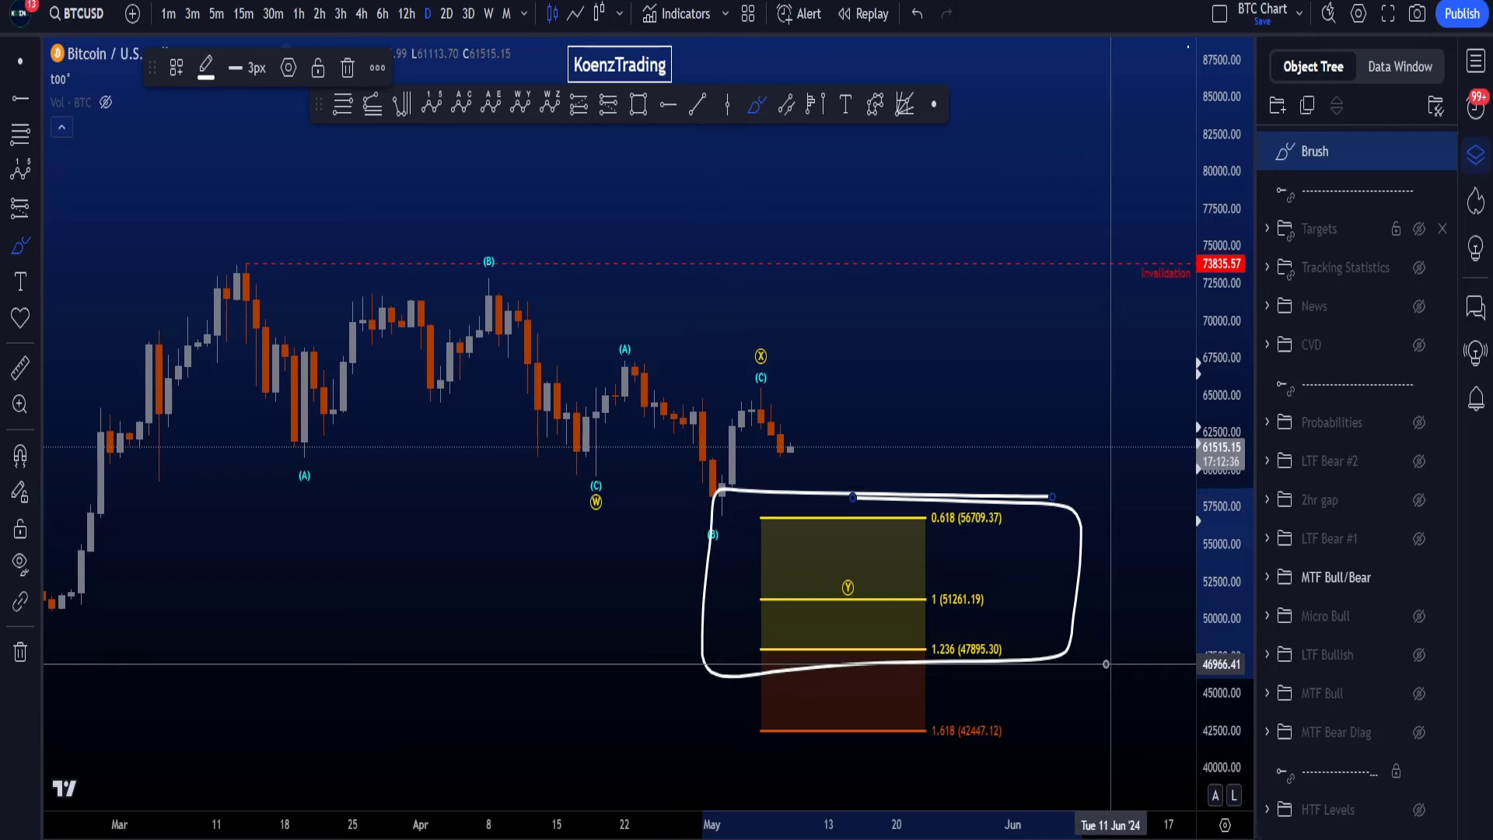
{"action": "key", "text": "ctrl+z"}
{"action": "mouse_move", "coordinate": [1016, 671]}
{"action": "left_mouse_down"}
{"action": "mouse_move", "coordinate": [717, 603]}
{"action": "mouse_move", "coordinate": [1081, 605]}
{"action": "left_mouse_up"}
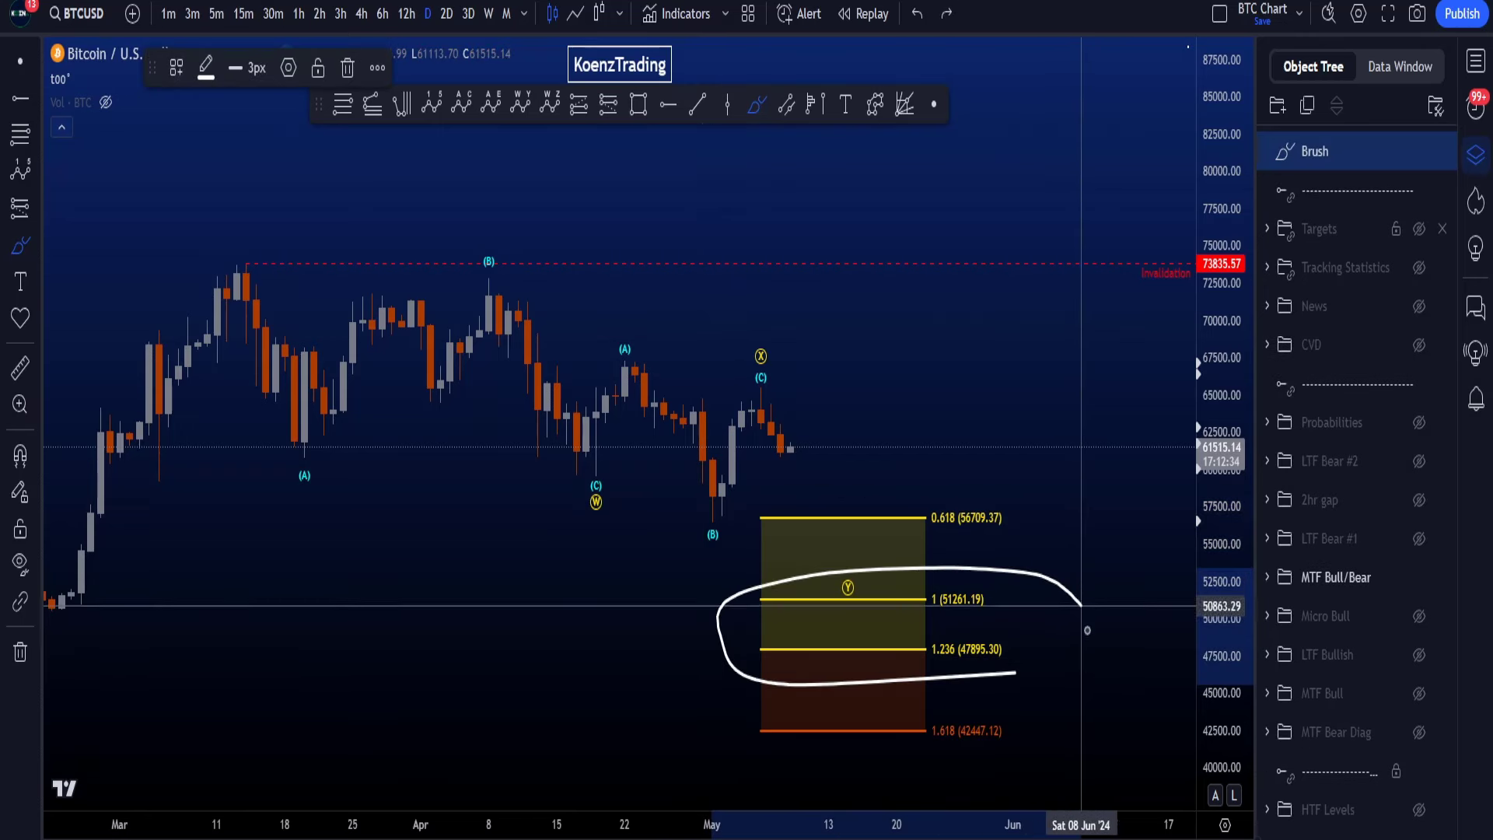
Undo the loop around the 1 and 1.236 levels, circle the area around the 1.618 level, and undo that stroke.
{"action": "key", "text": "ctrl+z"}
{"action": "mouse_move", "coordinate": [1048, 720]}
{"action": "left_mouse_down"}
{"action": "mouse_move", "coordinate": [797, 686]}
{"action": "mouse_move", "coordinate": [1111, 766]}
{"action": "mouse_move", "coordinate": [799, 651]}
{"action": "left_mouse_up"}
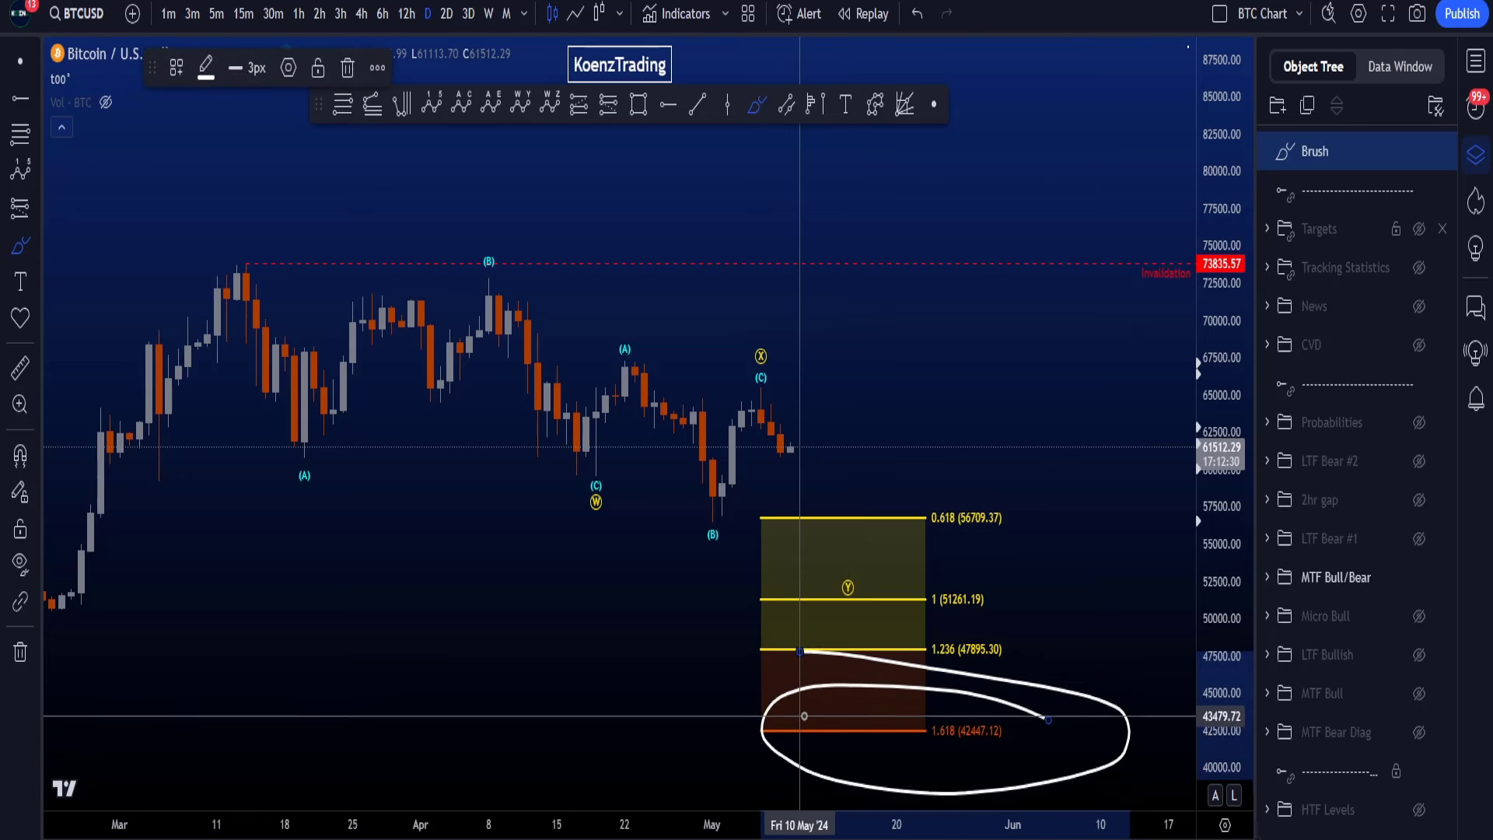
{"action": "key", "text": "ctrl+z"}
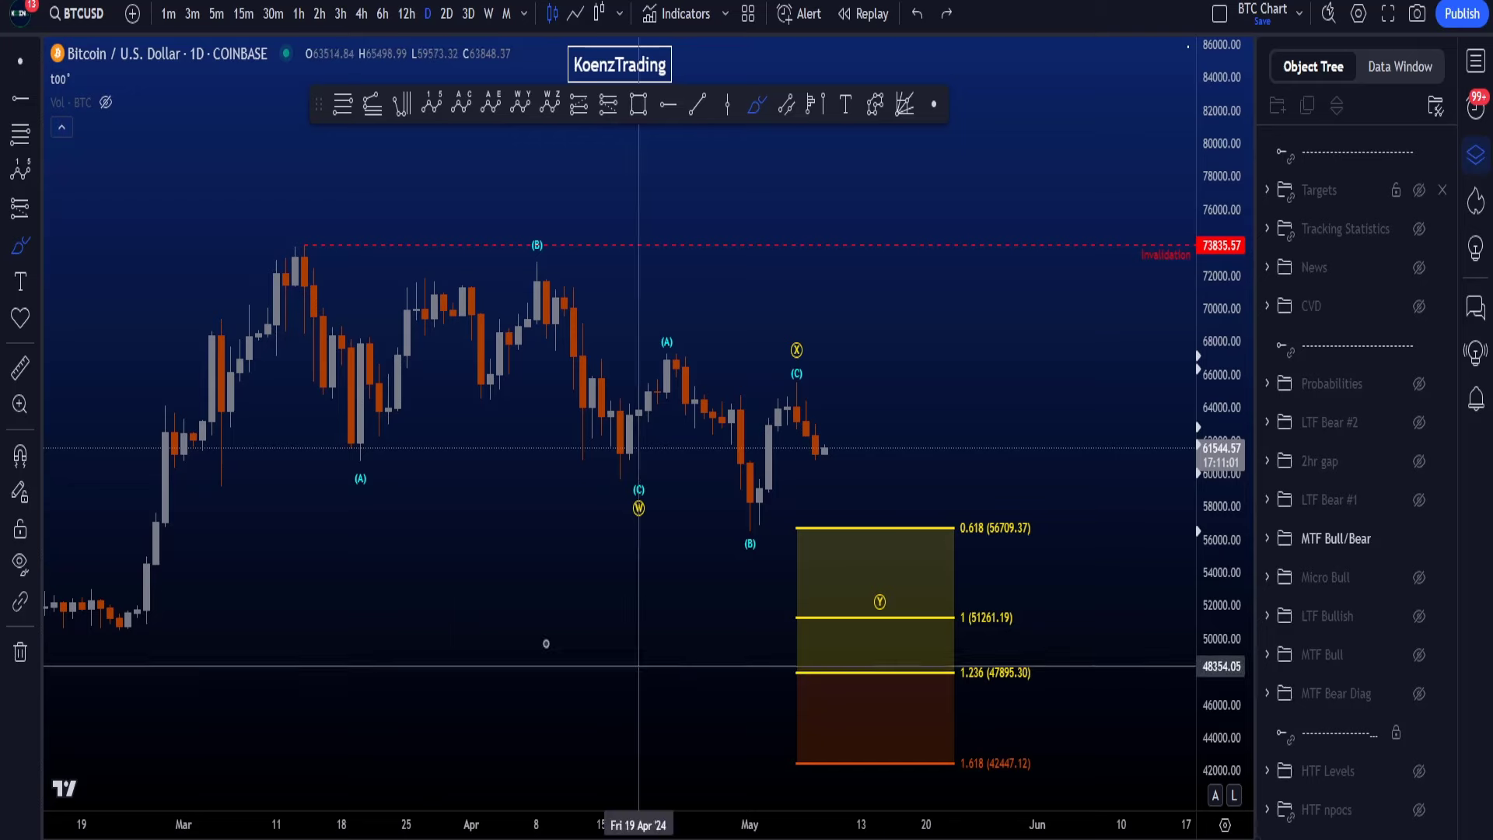
Circle the whole correction with its target zone, brush the path from W through (A) and (B) to X, and undo the strokes.
{"action": "mouse_move", "coordinate": [465, 501]}
{"action": "left_mouse_down"}
{"action": "mouse_move", "coordinate": [610, 589]}
{"action": "mouse_move", "coordinate": [583, 174]}
{"action": "mouse_move", "coordinate": [451, 587]}
{"action": "mouse_move", "coordinate": [824, 658]}
{"action": "left_mouse_up"}
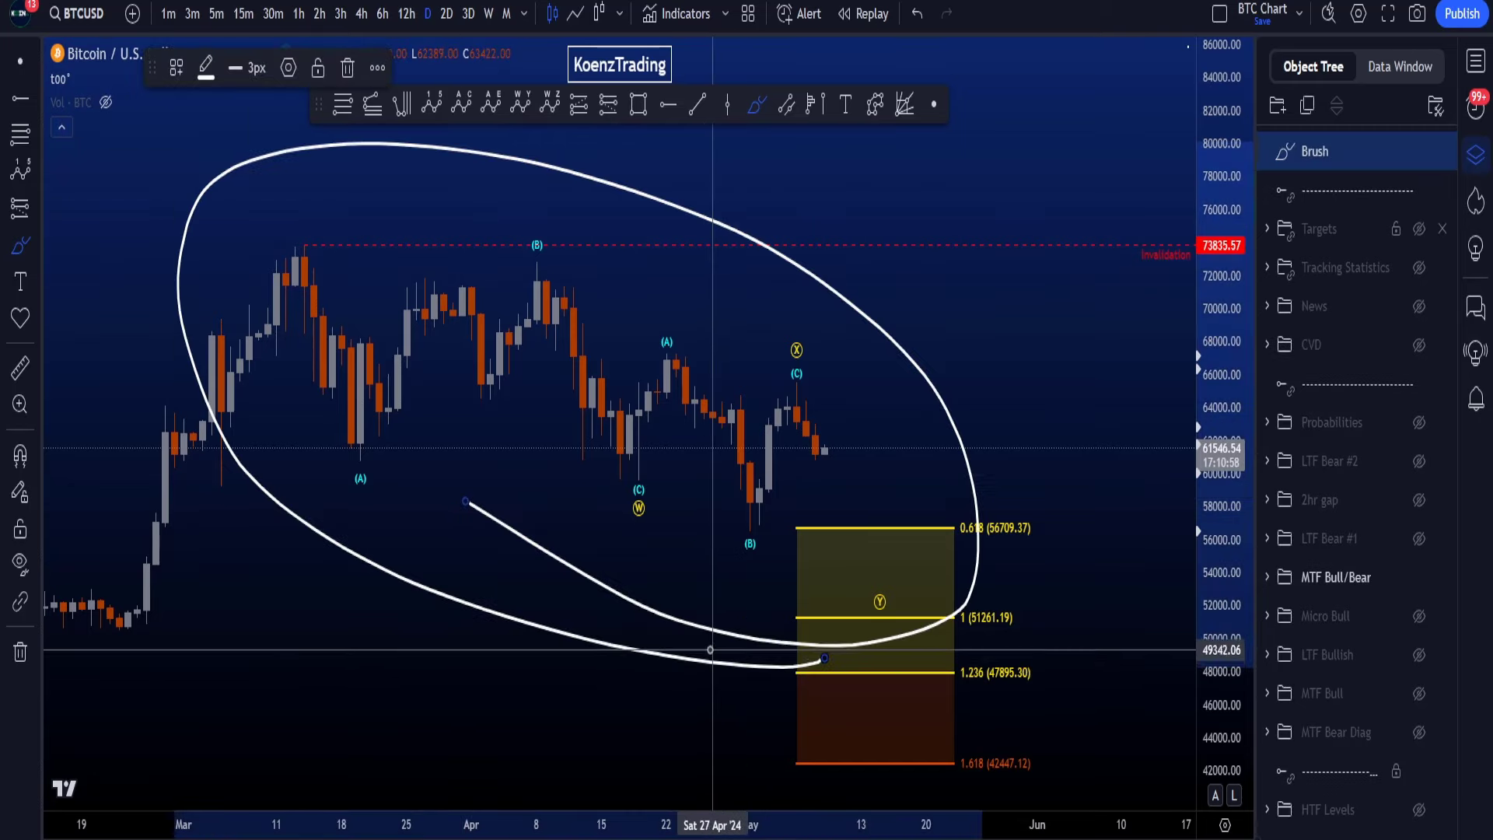
{"action": "key", "text": "ctrl+z"}
{"action": "mouse_move", "coordinate": [824, 334]}
{"action": "left_mouse_down"}
{"action": "mouse_move", "coordinate": [836, 393]}
{"action": "mouse_move", "coordinate": [829, 343]}
{"action": "left_mouse_up"}
{"action": "key", "text": "ctrl+z"}
{"action": "mouse_move", "coordinate": [630, 475]}
{"action": "left_mouse_down"}
{"action": "mouse_move", "coordinate": [650, 366]}
{"action": "mouse_move", "coordinate": [734, 519]}
{"action": "mouse_move", "coordinate": [806, 378]}
{"action": "left_mouse_up"}
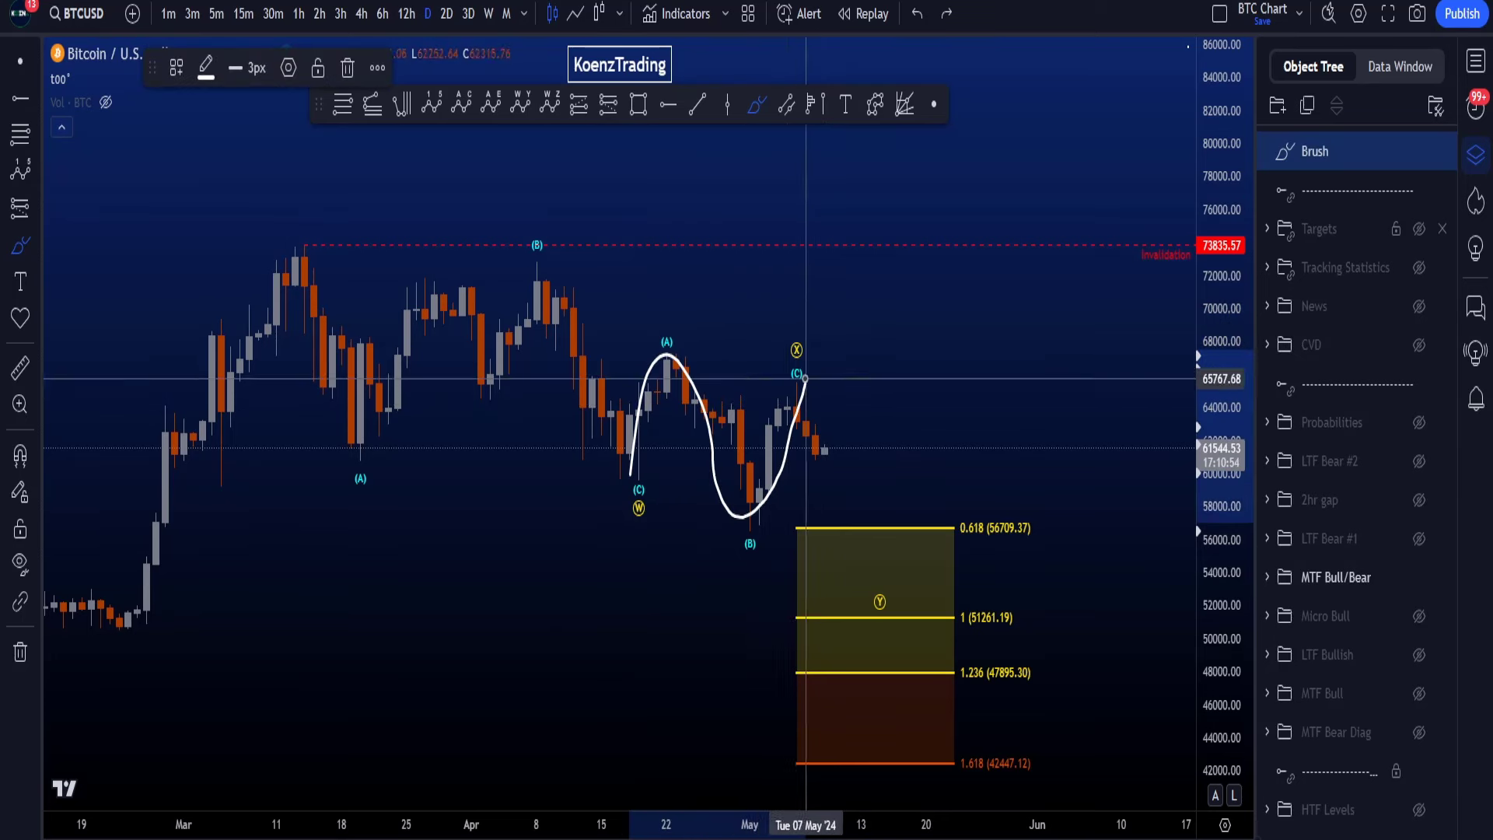
{"action": "key", "text": "ctrl+z"}
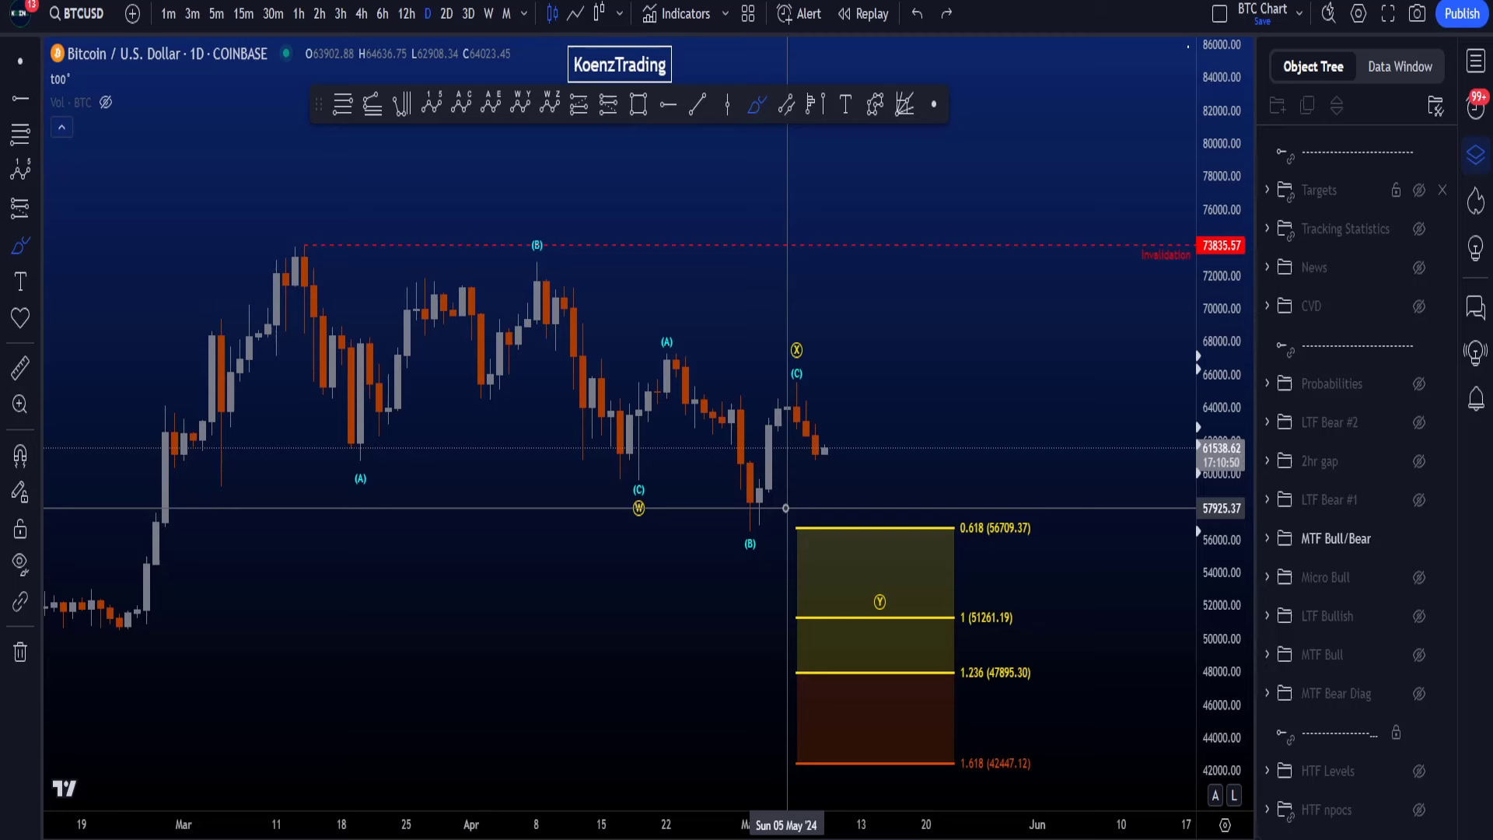
{"action": "mouse_move", "coordinate": [658, 566]}
{"action": "left_mouse_down"}
{"action": "mouse_move", "coordinate": [917, 316]}
{"action": "mouse_move", "coordinate": [366, 584]}
{"action": "mouse_move", "coordinate": [1050, 633]}
{"action": "left_mouse_up"}
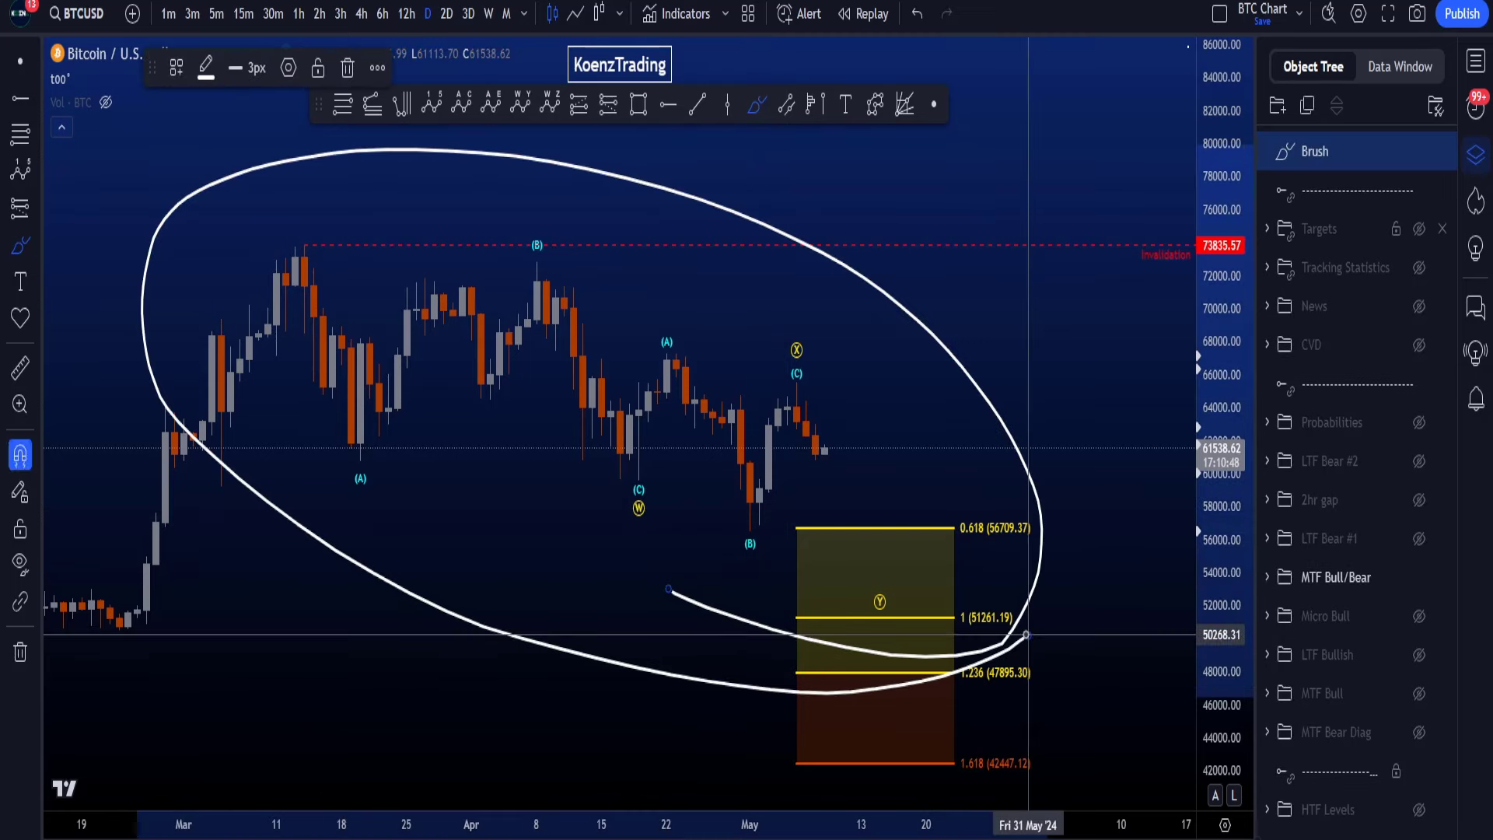
{"action": "key", "text": "ctrl+z"}
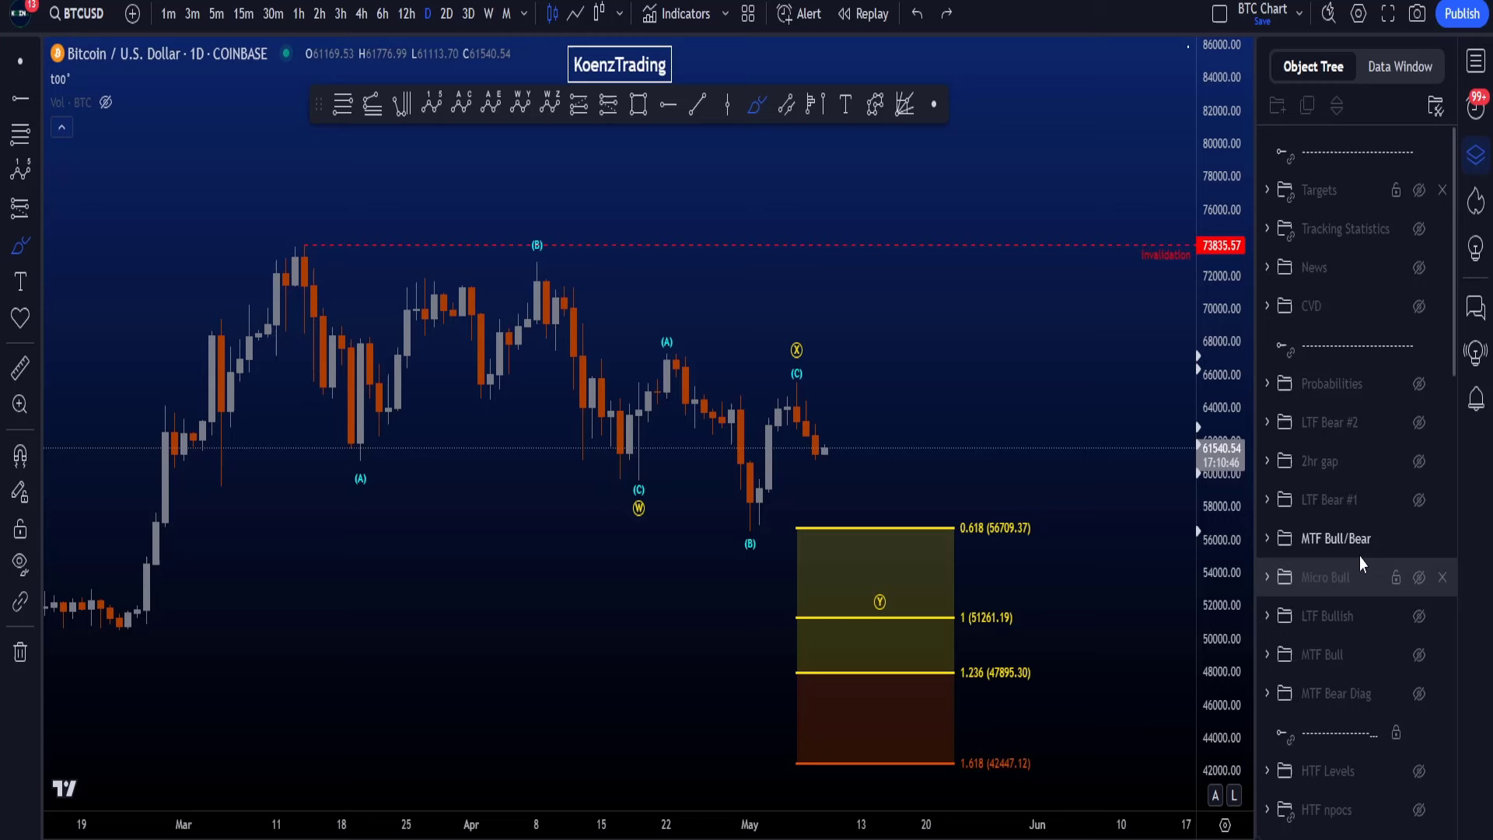
Show the LTF Bear #1 drawing group and switch the chart to the 1-hour timeframe.
{"action": "left_click", "coordinate": [1419, 499]}
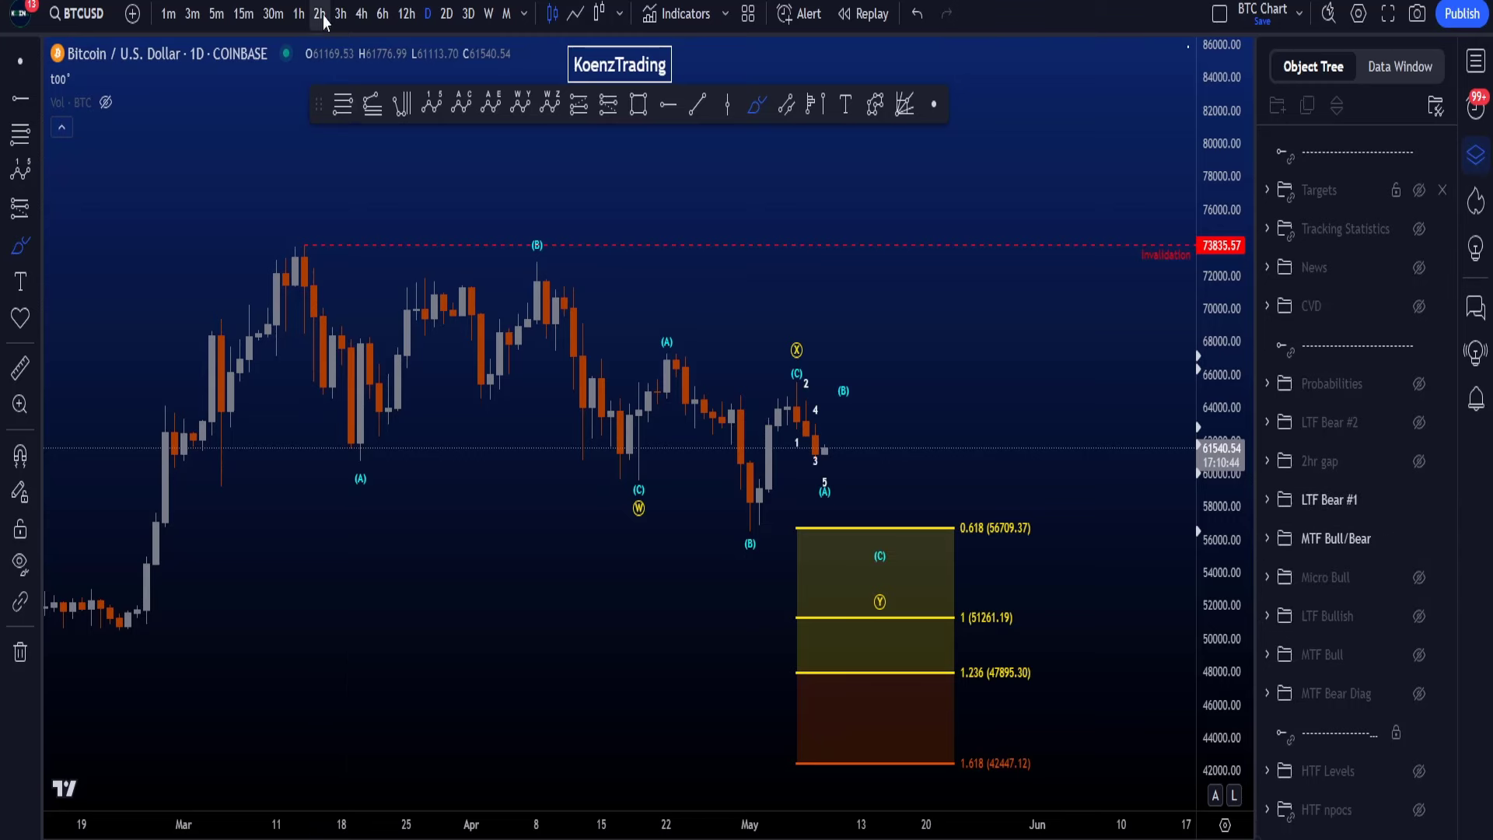
{"action": "left_click", "coordinate": [299, 13]}
{"action": "scroll", "coordinate": [1000, 623], "scroll_direction": "up", "scroll_amount": 5}
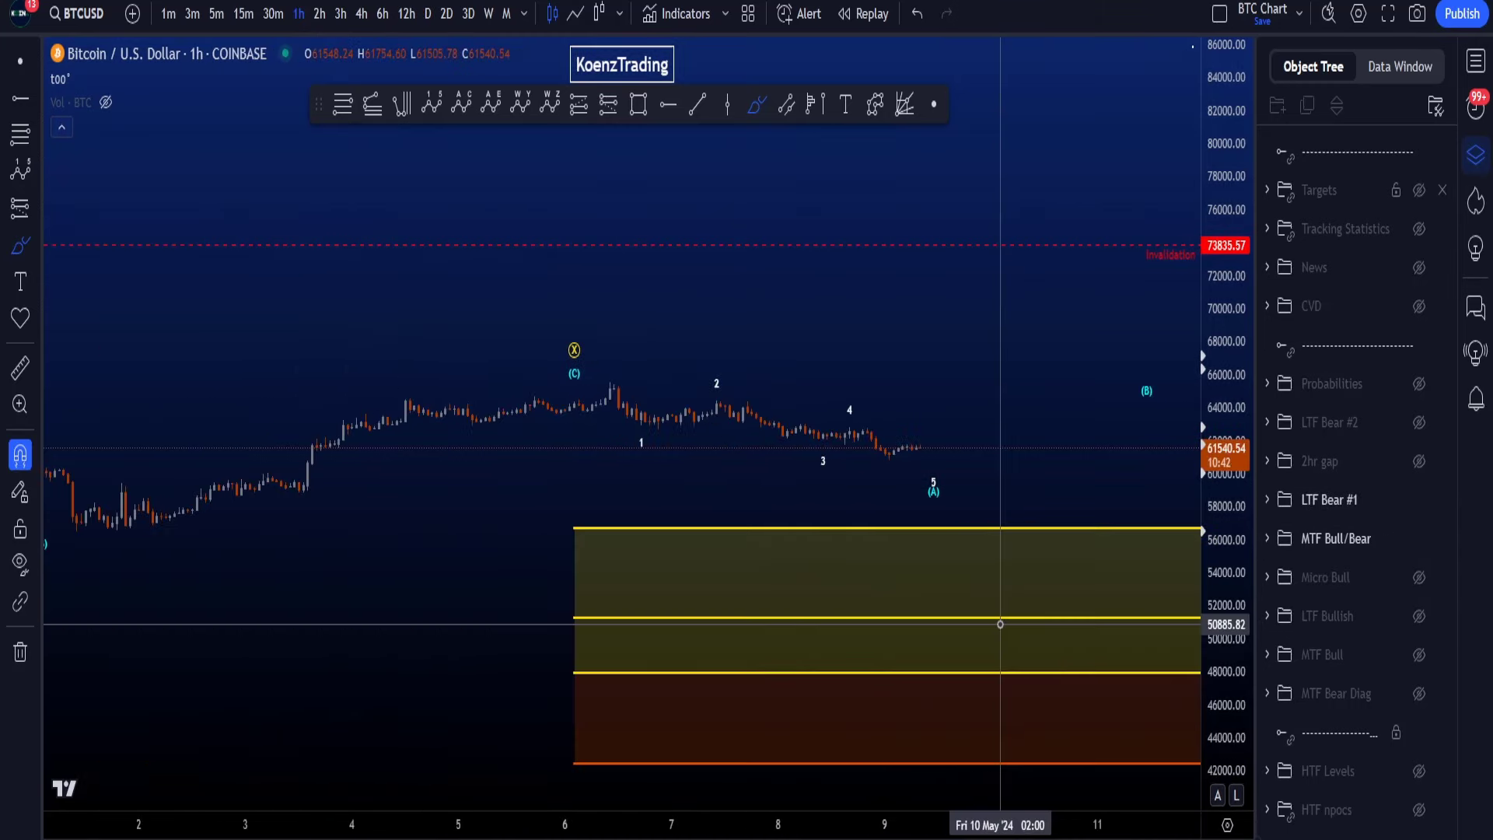
{"action": "scroll", "coordinate": [1000, 623], "scroll_direction": "down", "scroll_amount": 2}
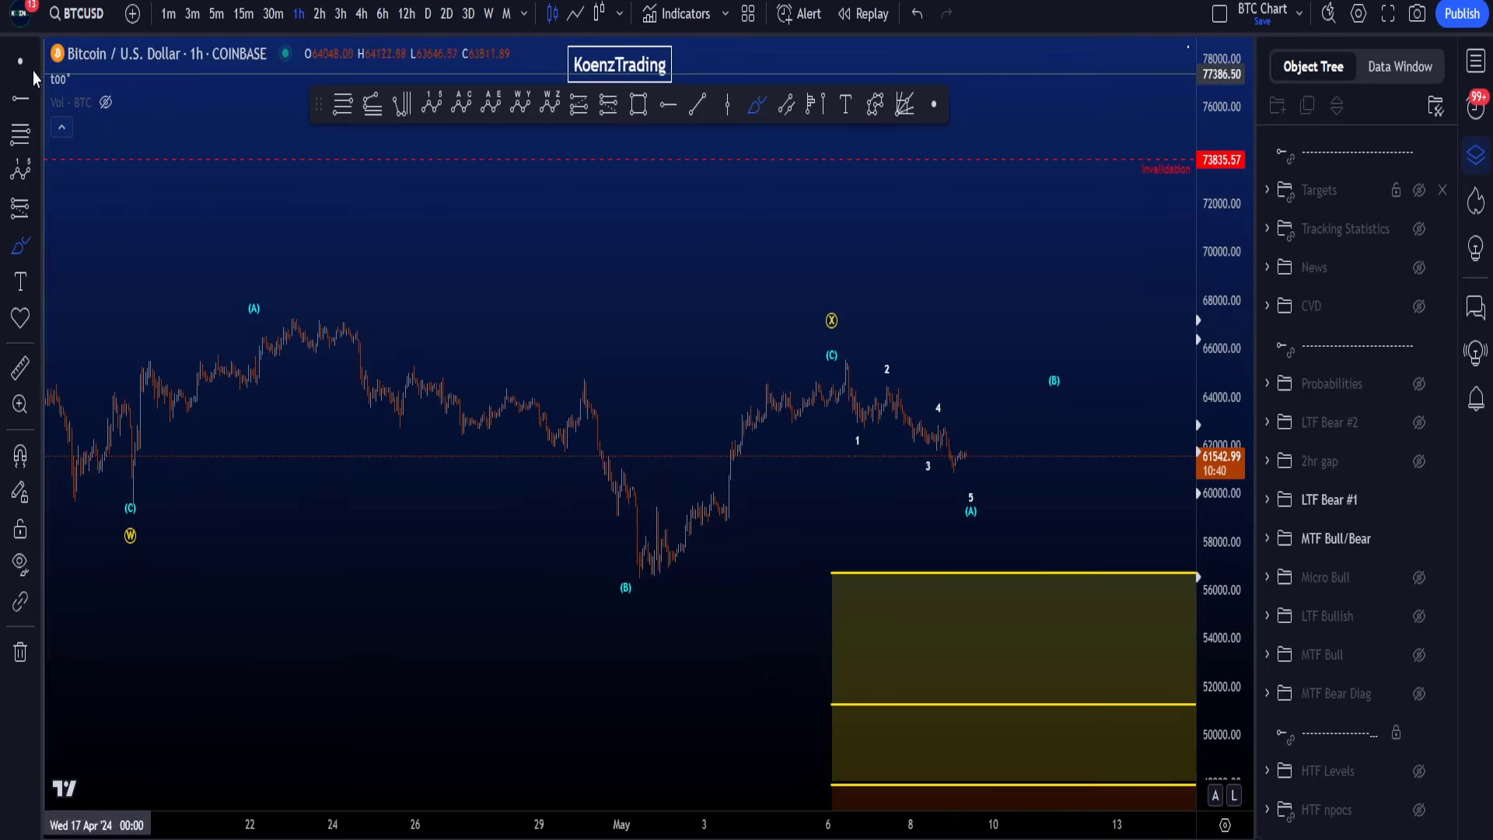
{"action": "left_click_drag", "start_coordinate": [1038, 504], "coordinate": [737, 474]}
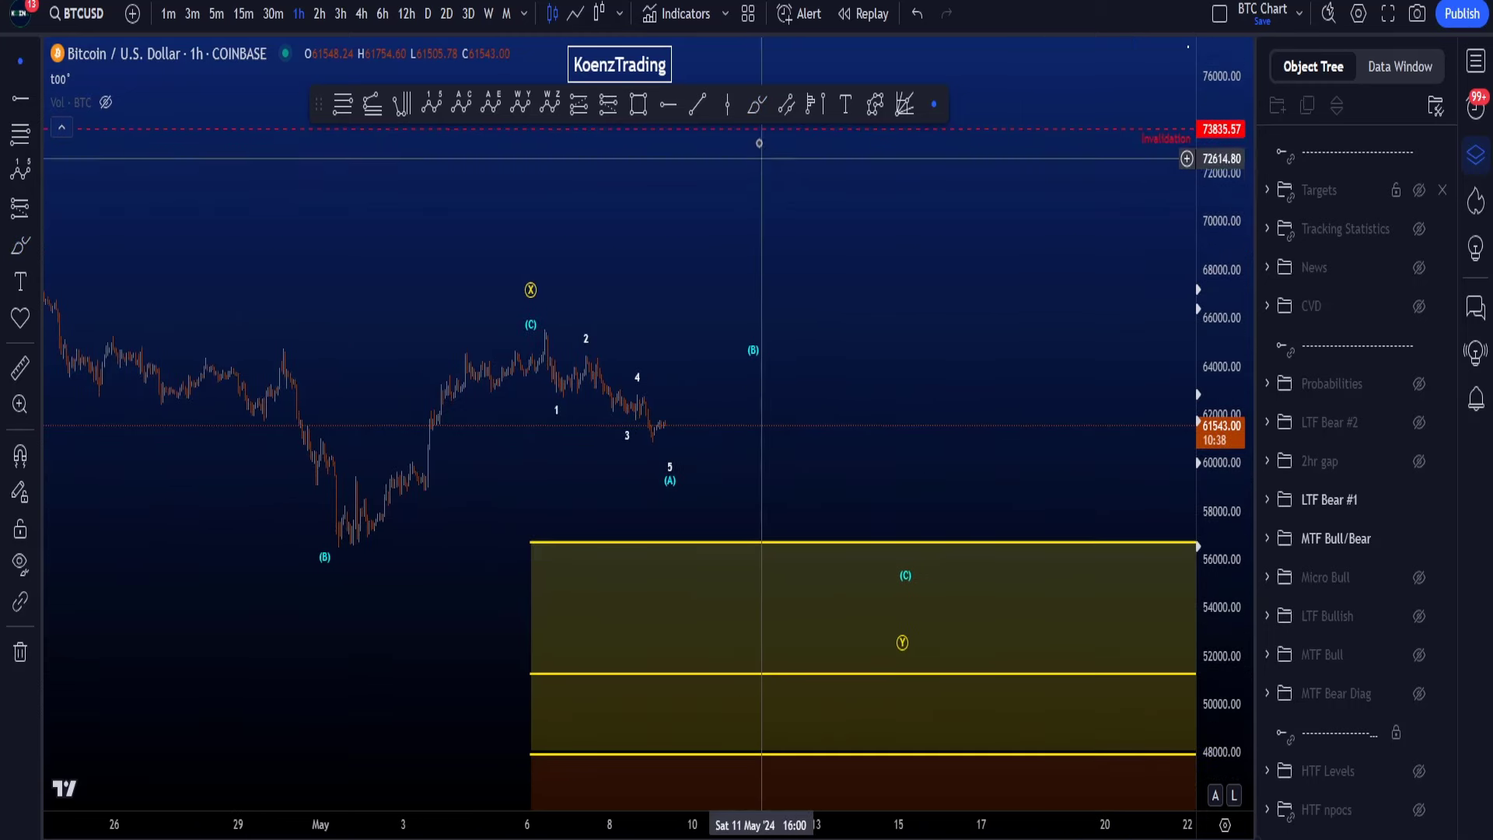
Brush a path from wave X to the projected (C) label, undo it, and hide the MTF Bull/Bear group.
{"action": "mouse_move", "coordinate": [529, 326]}
{"action": "left_mouse_down"}
{"action": "mouse_move", "coordinate": [685, 471]}
{"action": "mouse_move", "coordinate": [740, 303]}
{"action": "mouse_move", "coordinate": [911, 592]}
{"action": "left_mouse_up"}
{"action": "key", "text": "ctrl+z"}
{"action": "left_click", "coordinate": [1420, 538]}
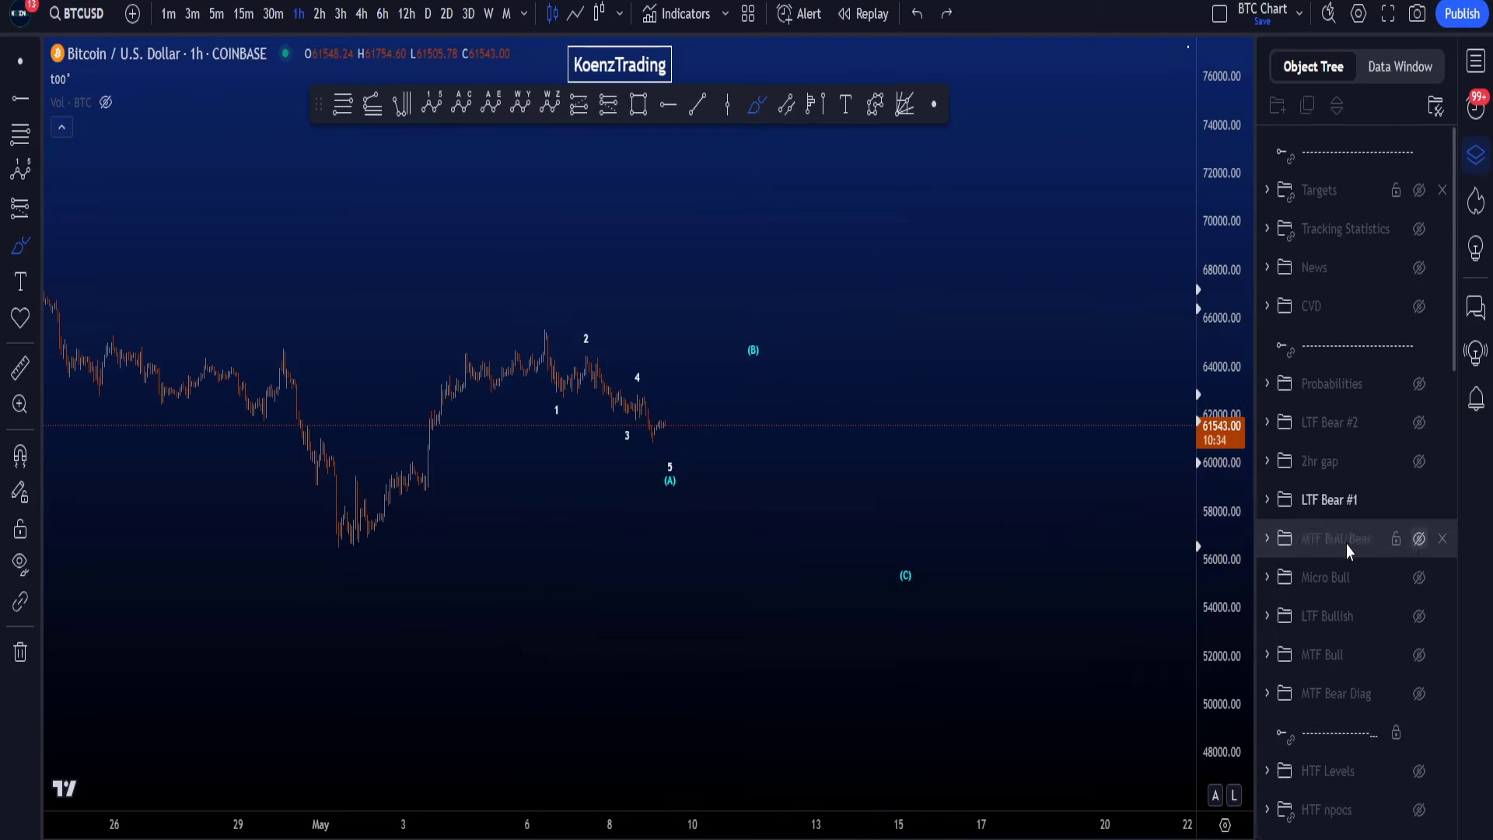
{"action": "scroll", "coordinate": [634, 399], "scroll_direction": "up", "scroll_amount": 3}
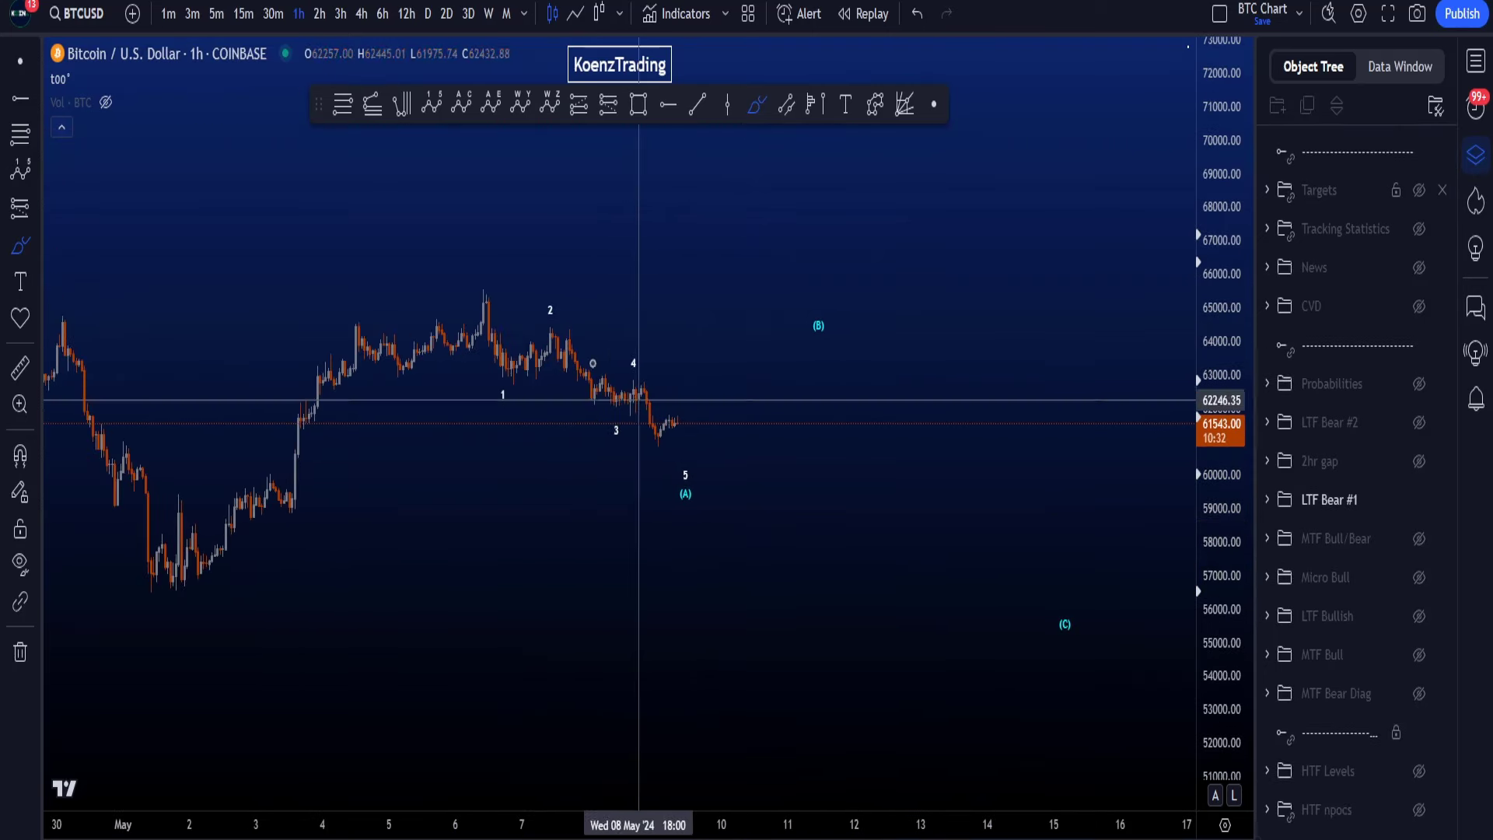
Brush the projected path from the 6 May high through (A) and (B) to (C), and delete the stroke.
{"action": "mouse_move", "coordinate": [480, 306]}
{"action": "left_mouse_down"}
{"action": "mouse_move", "coordinate": [633, 363]}
{"action": "mouse_move", "coordinate": [684, 488]}
{"action": "mouse_move", "coordinate": [812, 351]}
{"action": "left_mouse_up"}
{"action": "left_click_drag", "start_coordinate": [901, 387], "coordinate": [1028, 622]}
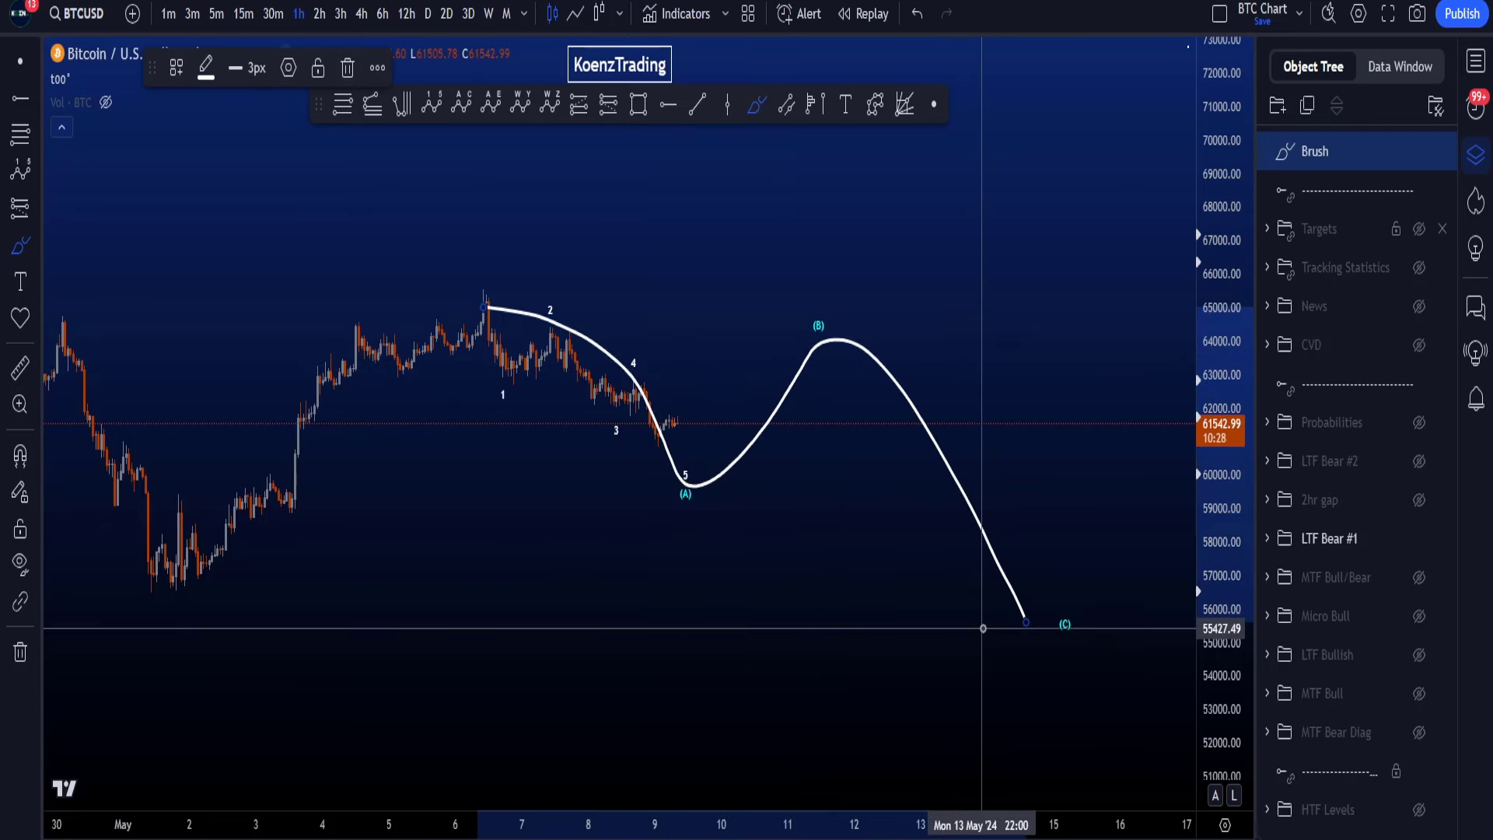
{"action": "scroll", "coordinate": [1010, 623], "scroll_direction": "down", "scroll_amount": 3}
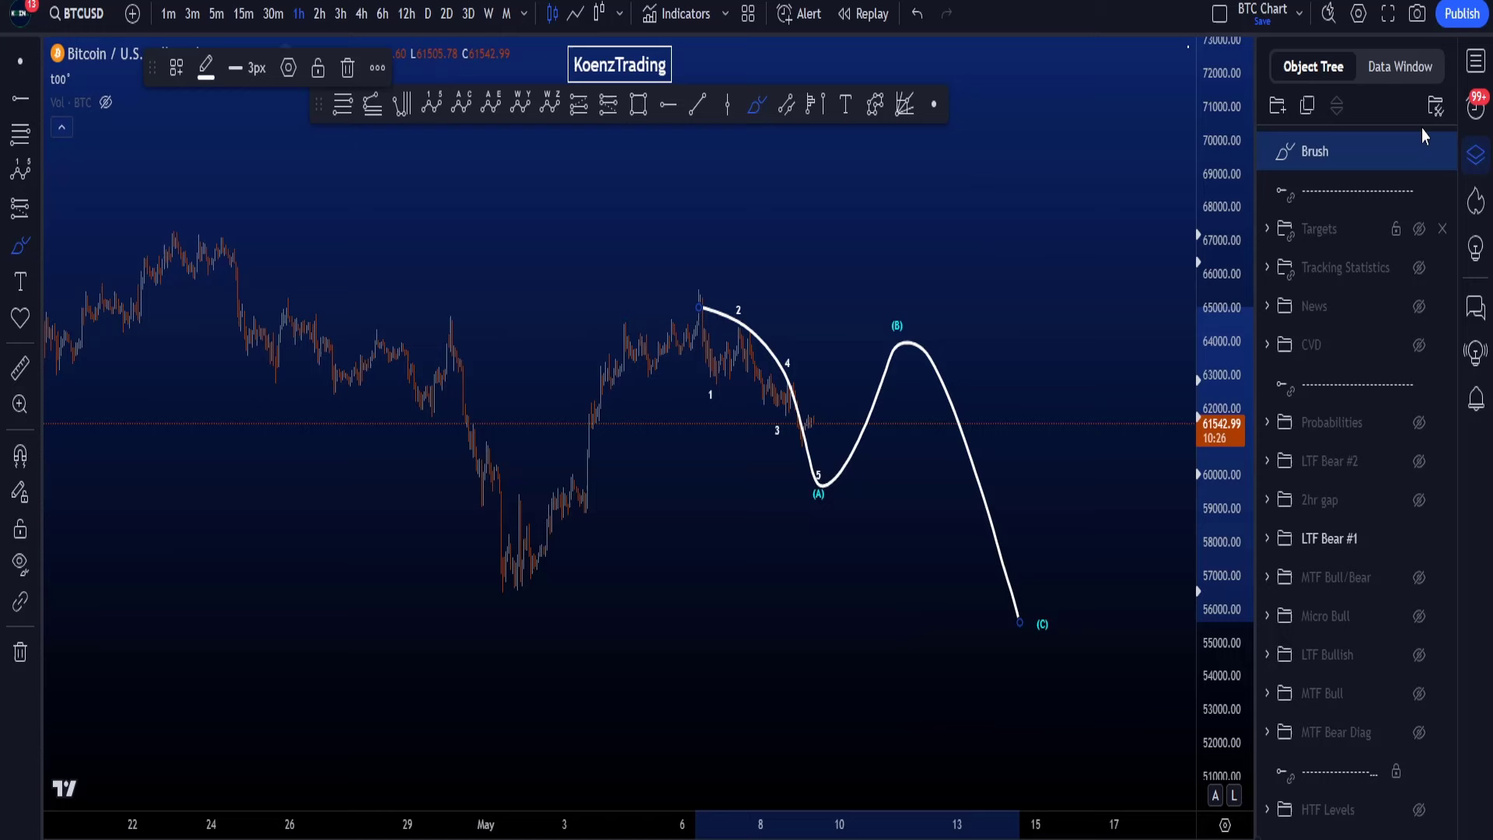
{"action": "left_click", "coordinate": [1442, 151]}
Show the LTF Bear #2 group instead of LTF Bear #1, brush a mark beneath its bear post title, and undo the marks.
{"action": "left_click_drag", "start_coordinate": [445, 573], "coordinate": [684, 602]}
{"action": "key", "text": "ctrl+z"}
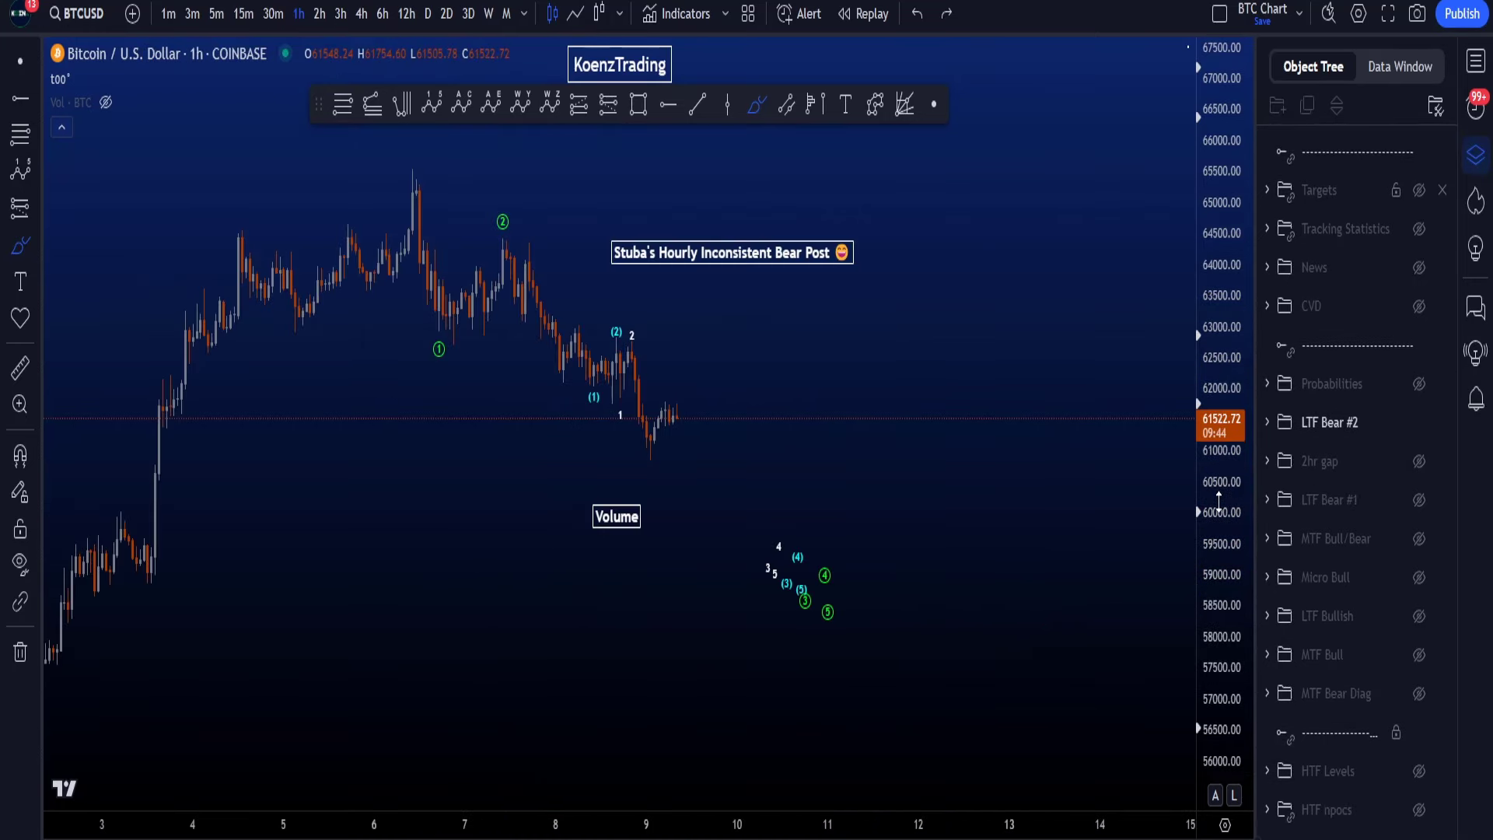
{"action": "mouse_move", "coordinate": [620, 286]}
{"action": "left_mouse_down"}
{"action": "mouse_move", "coordinate": [937, 241]}
{"action": "mouse_move", "coordinate": [549, 257]}
{"action": "mouse_move", "coordinate": [760, 315]}
{"action": "left_mouse_up"}
{"action": "key", "text": "ctrl+z"}
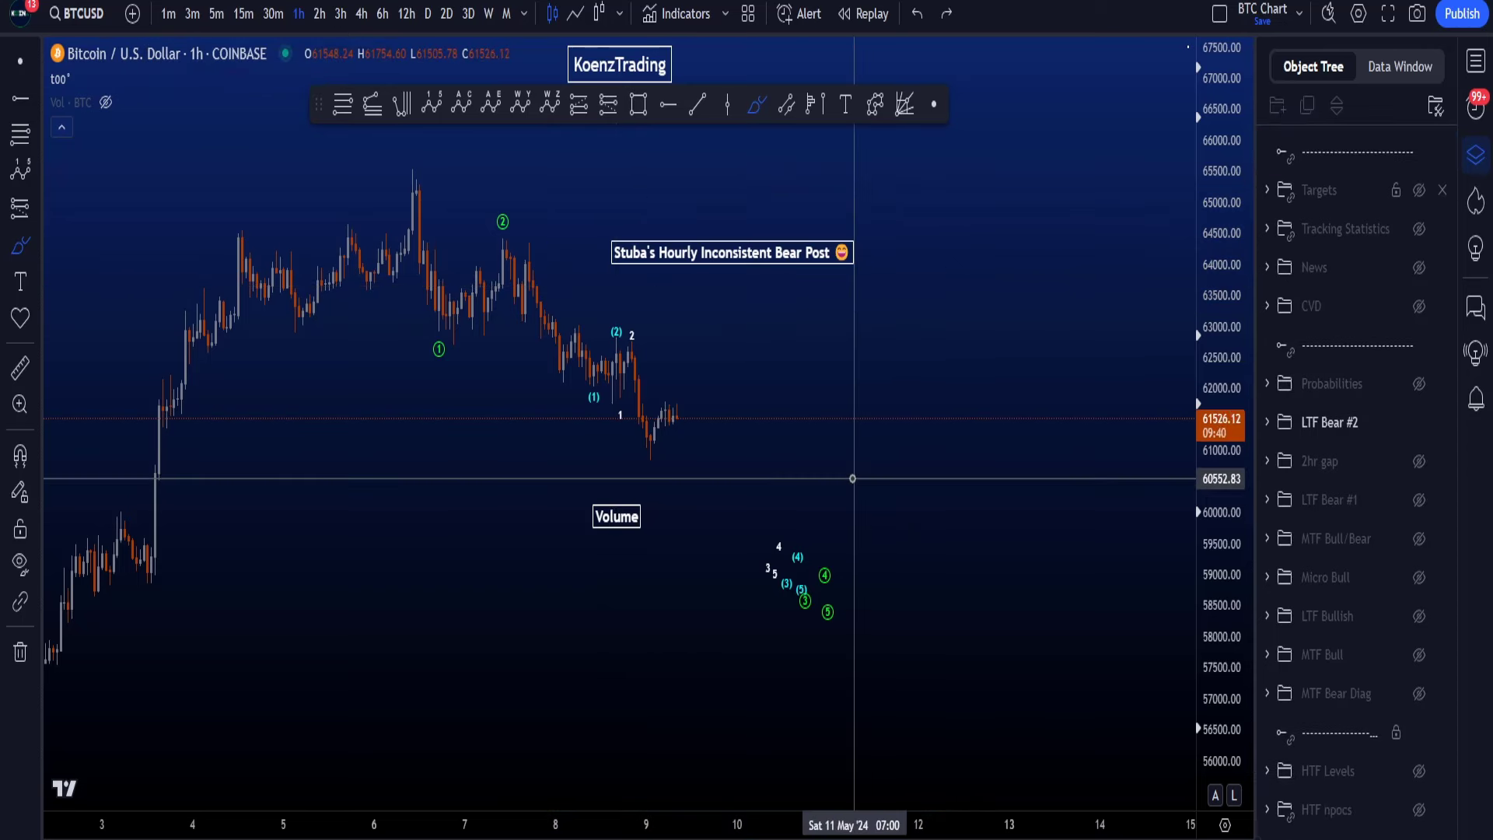
Brush the decline through circled 1 and 2, (1) and (2) past the Volume label with an arrowhead, and undo both strokes.
{"action": "left_click_drag", "start_coordinate": [412, 194], "coordinate": [430, 324]}
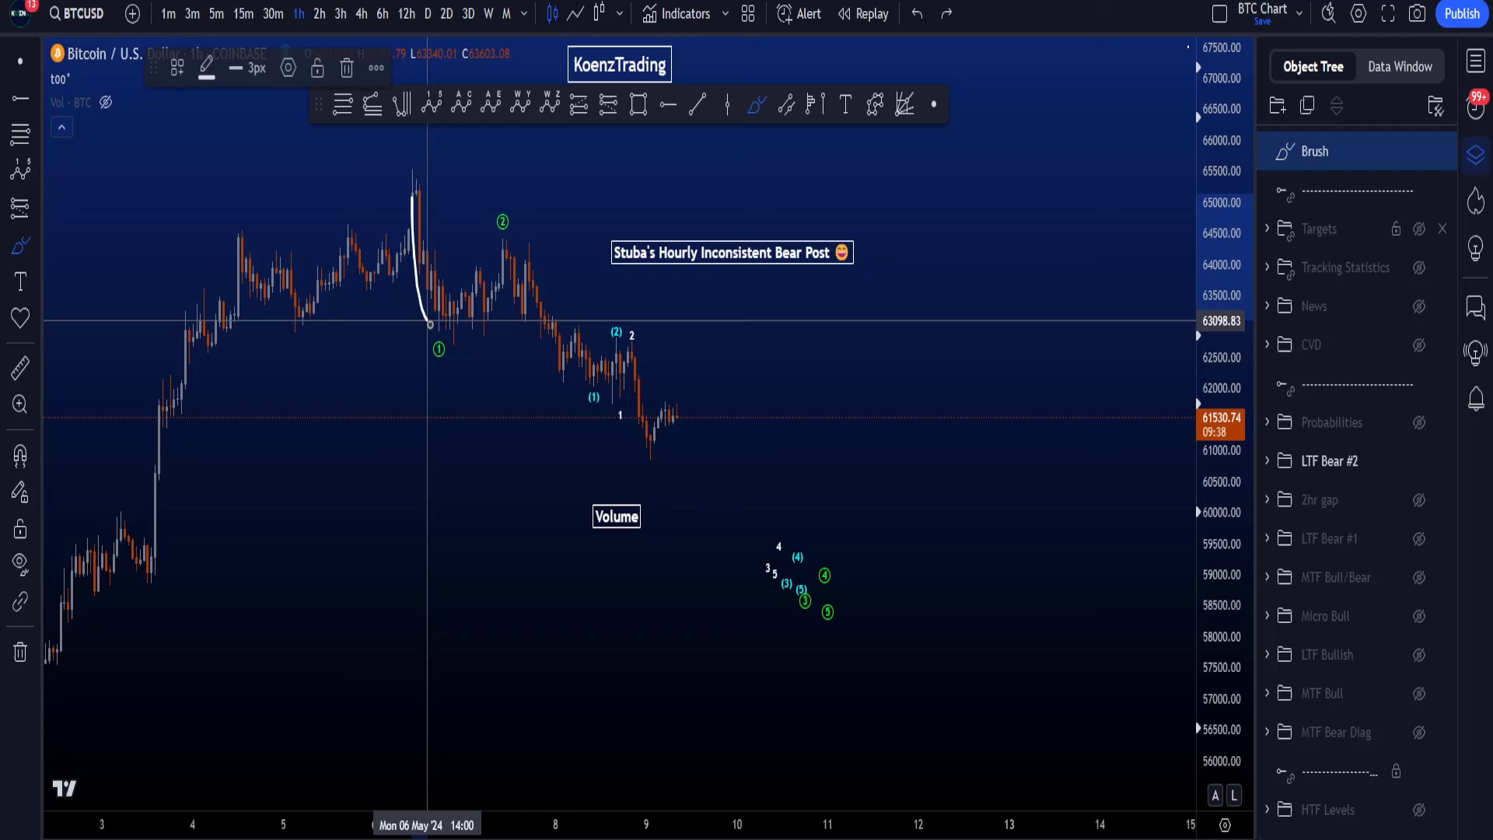
{"action": "mouse_move", "coordinate": [541, 324]}
{"action": "left_mouse_down"}
{"action": "mouse_move", "coordinate": [615, 353]}
{"action": "mouse_move", "coordinate": [636, 381]}
{"action": "mouse_move", "coordinate": [665, 561]}
{"action": "left_mouse_up"}
{"action": "left_click_drag", "start_coordinate": [688, 480], "coordinate": [654, 621]}
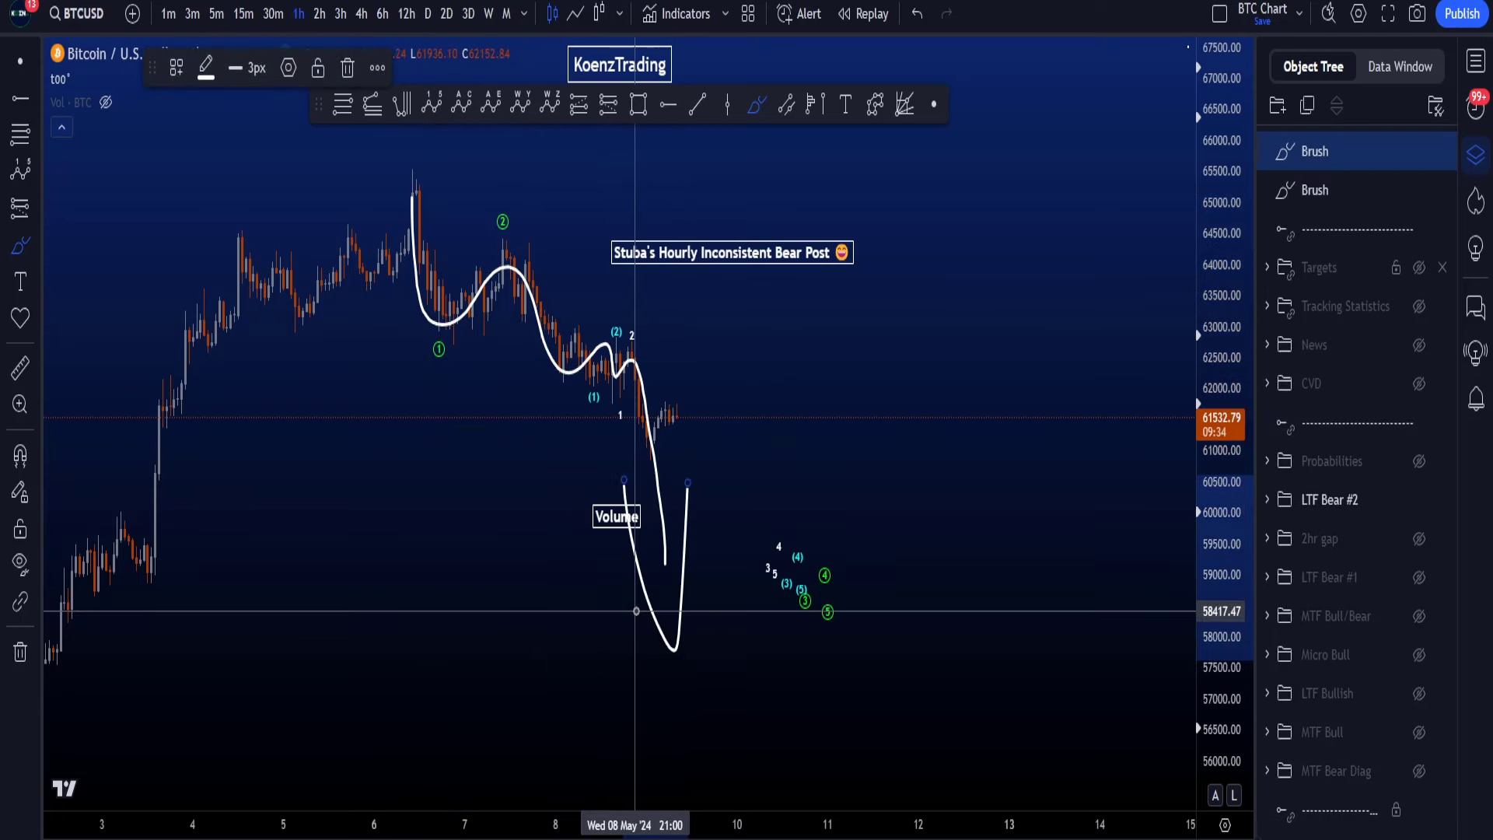
{"action": "key", "text": "ctrl+z"}
{"action": "key", "text": "ctrl+z"}
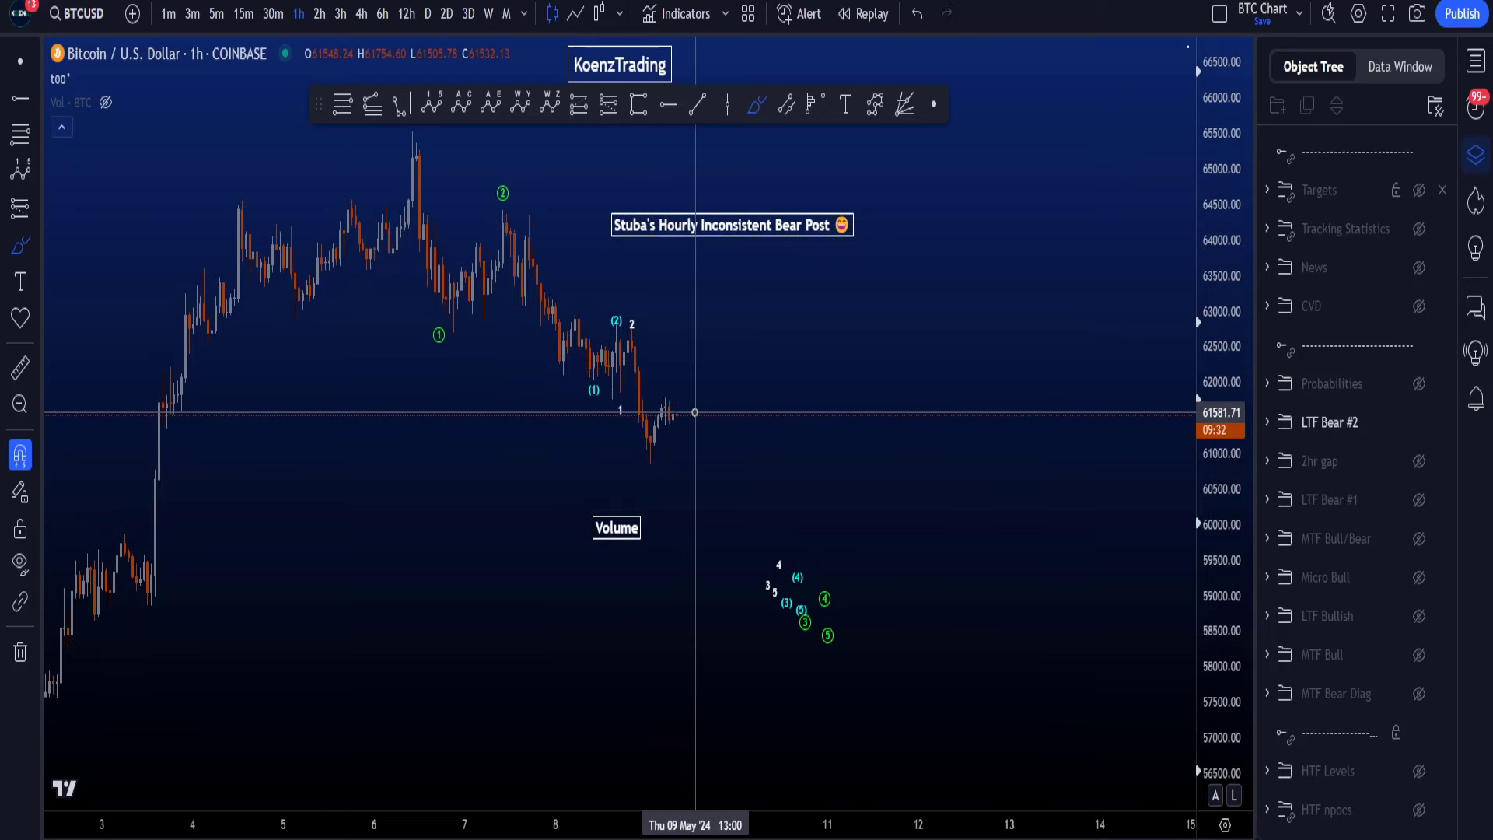
Circle the white wave 2 label, brush a steep arrow down from it to about 57000, and undo both strokes.
{"action": "scroll", "coordinate": [694, 412], "scroll_direction": "up", "scroll_amount": 1}
{"action": "left_click_drag", "start_coordinate": [621, 304], "coordinate": [678, 703]}
{"action": "left_click_drag", "start_coordinate": [699, 530], "coordinate": [701, 769]}
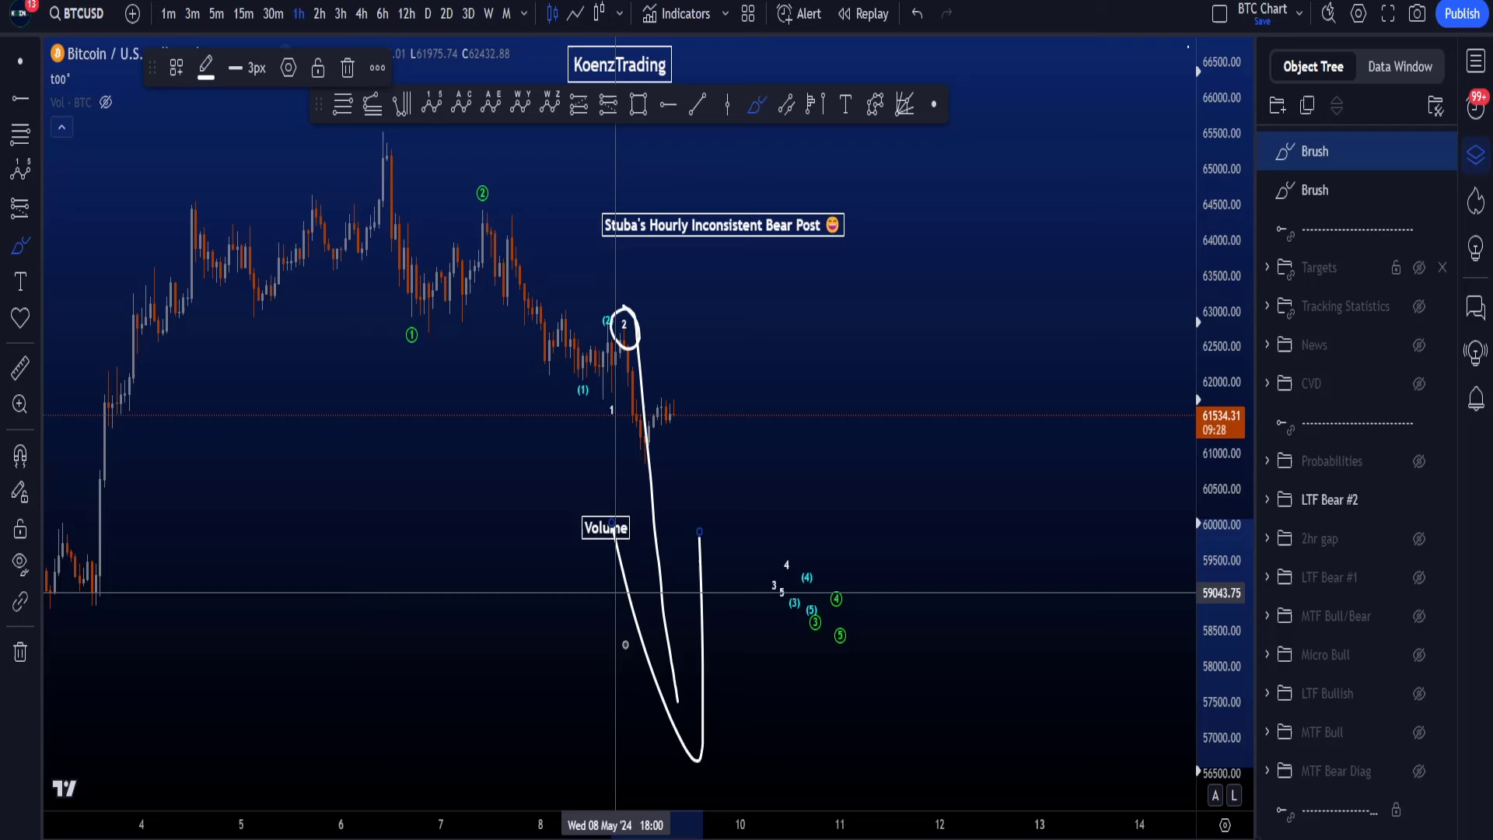
{"action": "key", "text": "ctrl+z"}
{"action": "key", "text": "ctrl+z"}
Brush a near-vertical drop below wave 2, undo it, circle the latest low and bounce, and undo the circle.
{"action": "left_click_drag", "start_coordinate": [624, 376], "coordinate": [648, 745]}
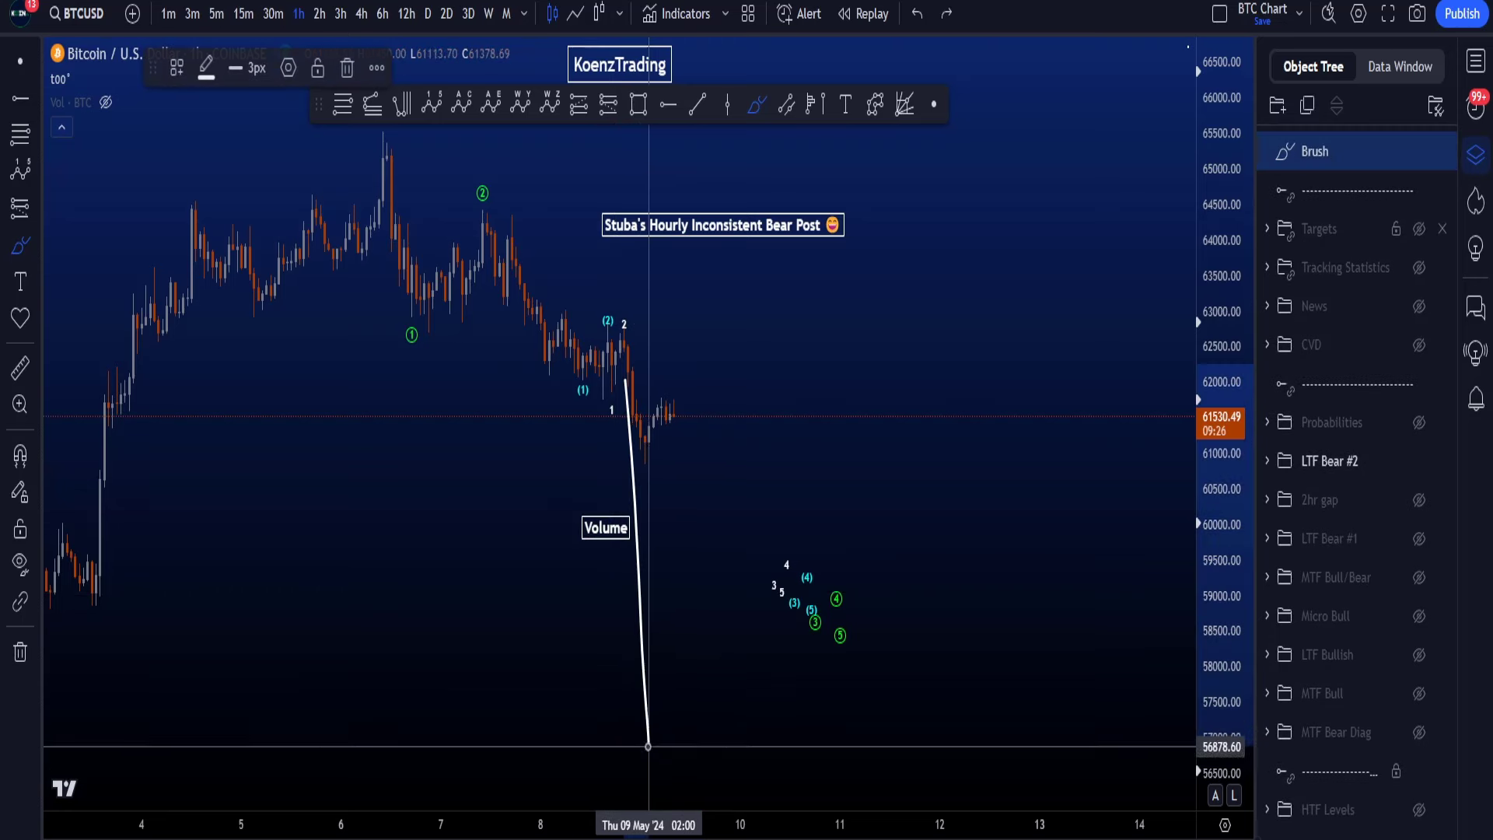
{"action": "key", "text": "ctrl+z"}
{"action": "left_click_drag", "start_coordinate": [639, 448], "coordinate": [703, 421]}
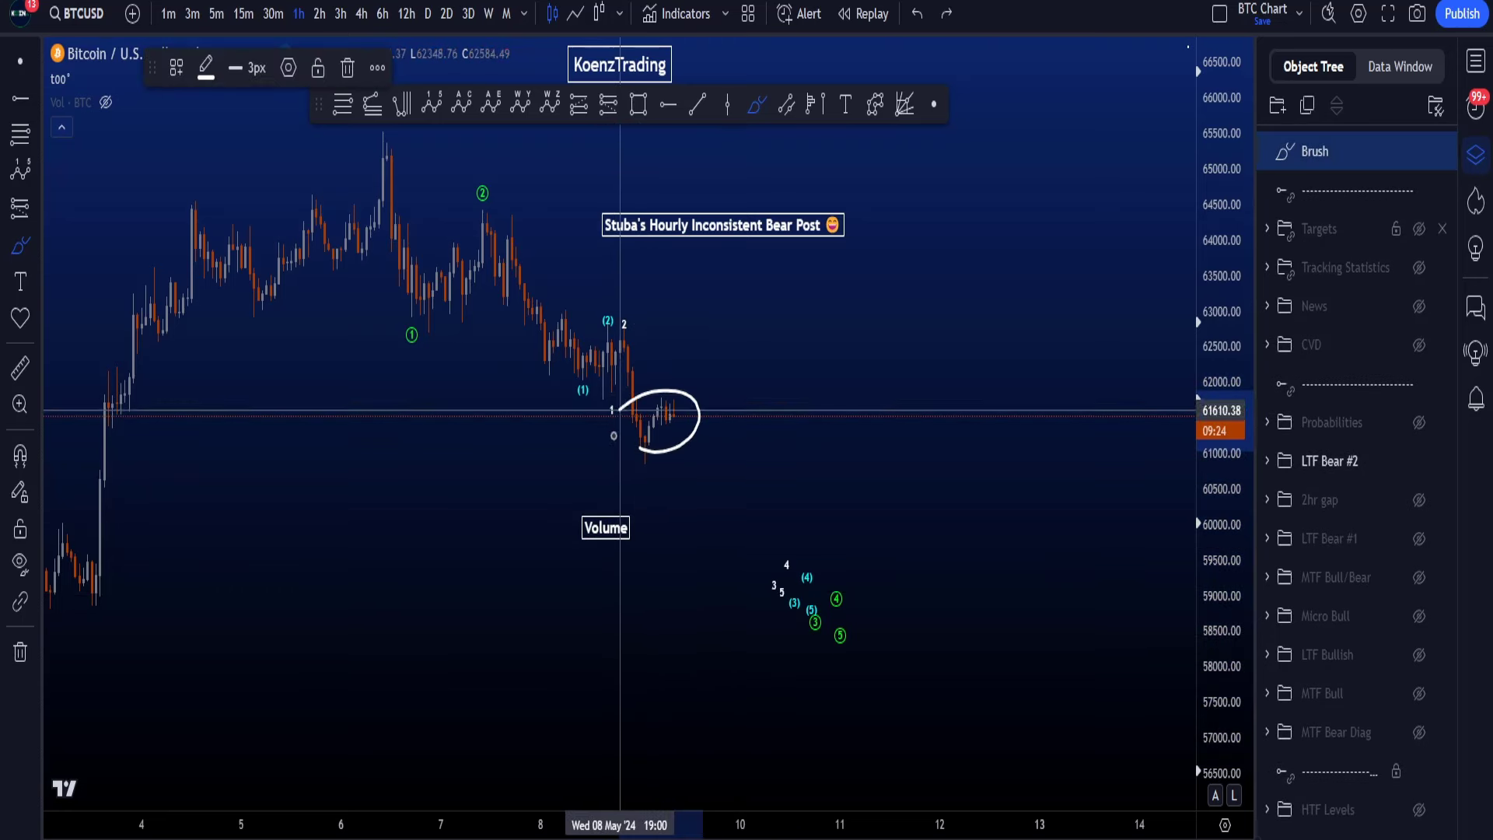
{"action": "key", "text": "ctrl+z"}
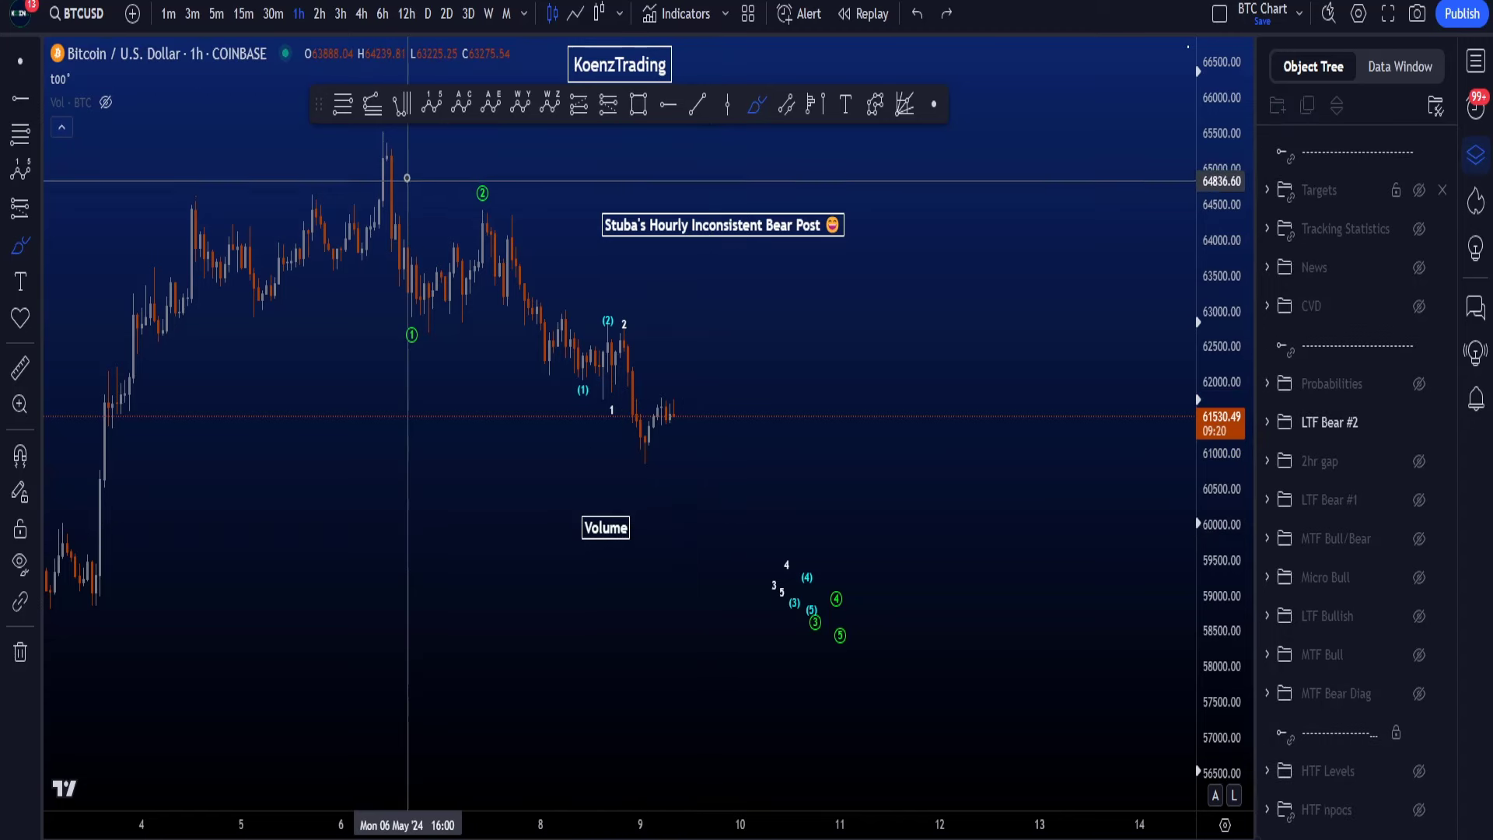
Brush the full bearish path from the 6 May high down to about 58000, add an arrowhead, and undo both strokes.
{"action": "mouse_move", "coordinate": [408, 190]}
{"action": "left_mouse_down"}
{"action": "mouse_move", "coordinate": [495, 231]}
{"action": "mouse_move", "coordinate": [628, 398]}
{"action": "mouse_move", "coordinate": [636, 385]}
{"action": "mouse_move", "coordinate": [670, 673]}
{"action": "left_mouse_up"}
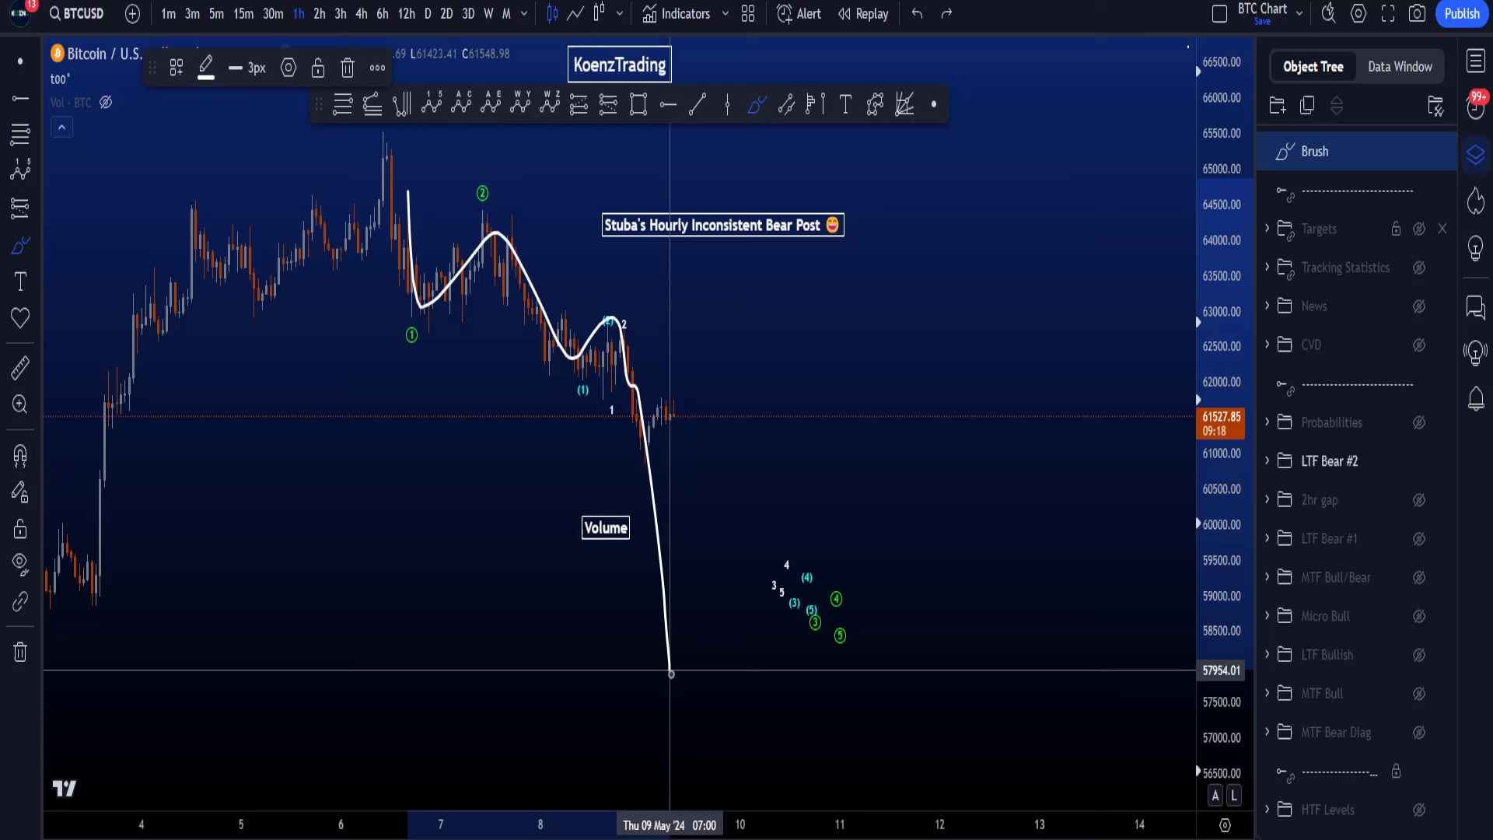
{"action": "mouse_move", "coordinate": [683, 509]}
{"action": "left_mouse_down"}
{"action": "mouse_move", "coordinate": [684, 540]}
{"action": "mouse_move", "coordinate": [574, 474]}
{"action": "left_mouse_up"}
{"action": "key", "text": "ctrl+z"}
{"action": "key", "text": "ctrl+z"}
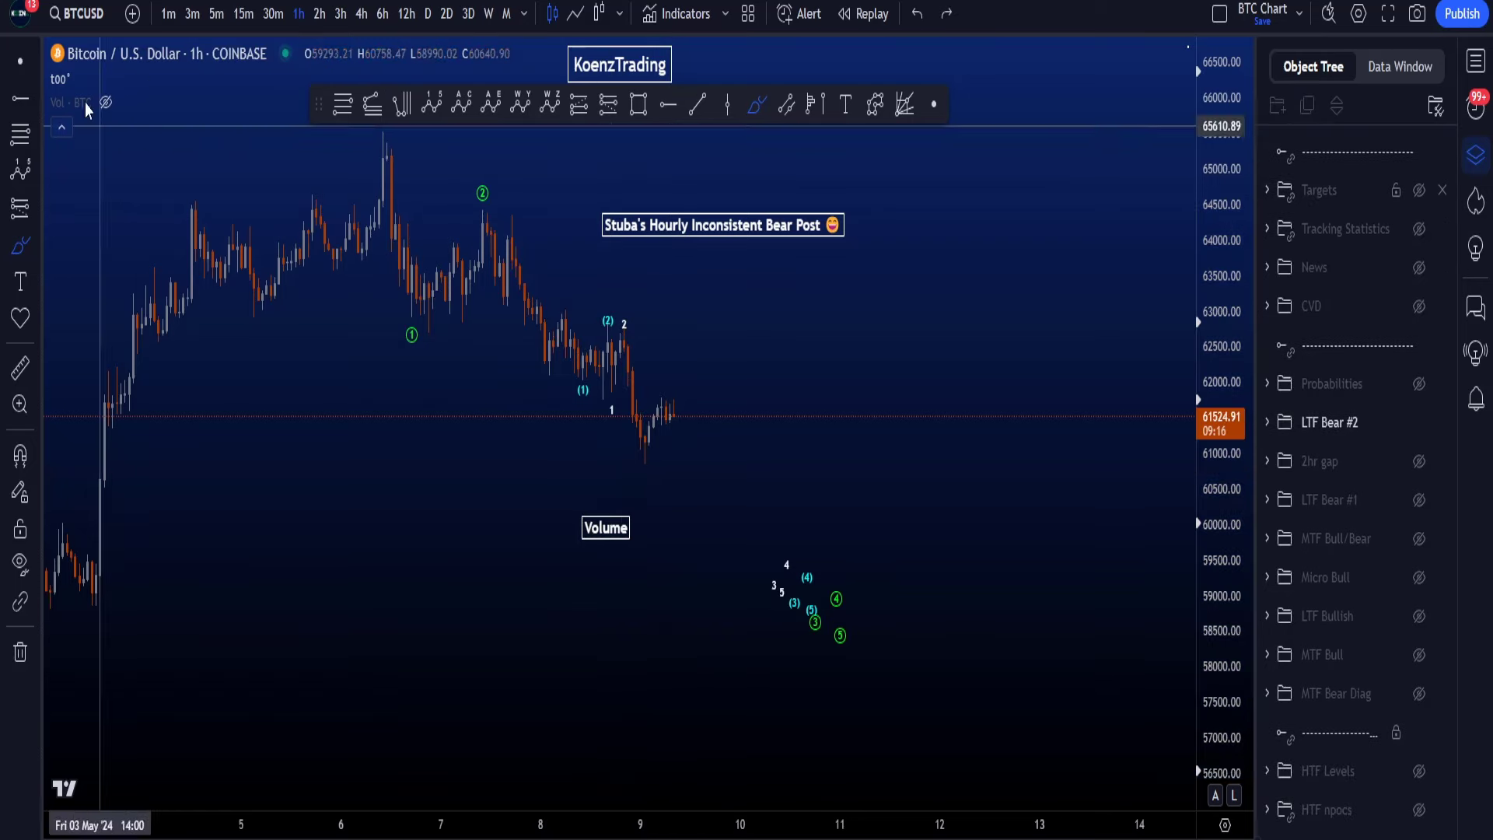
Show the volume indicator, brush declining lines along the price and the volume bars, and undo both lines.
{"action": "left_click", "coordinate": [106, 102]}
{"action": "scroll", "coordinate": [669, 461], "scroll_direction": "up", "scroll_amount": 3}
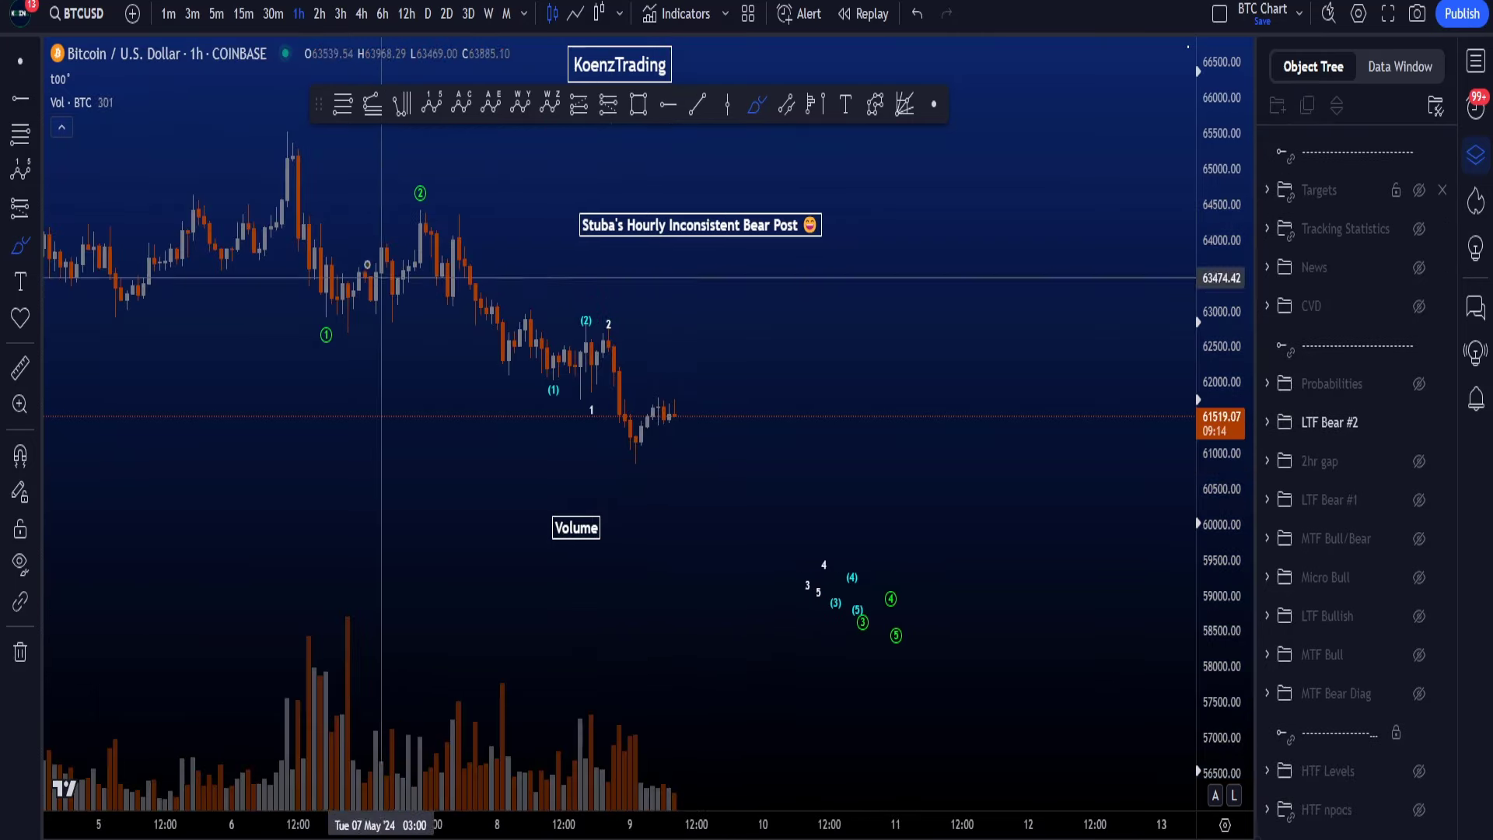
{"action": "left_click_drag", "start_coordinate": [293, 184], "coordinate": [630, 447]}
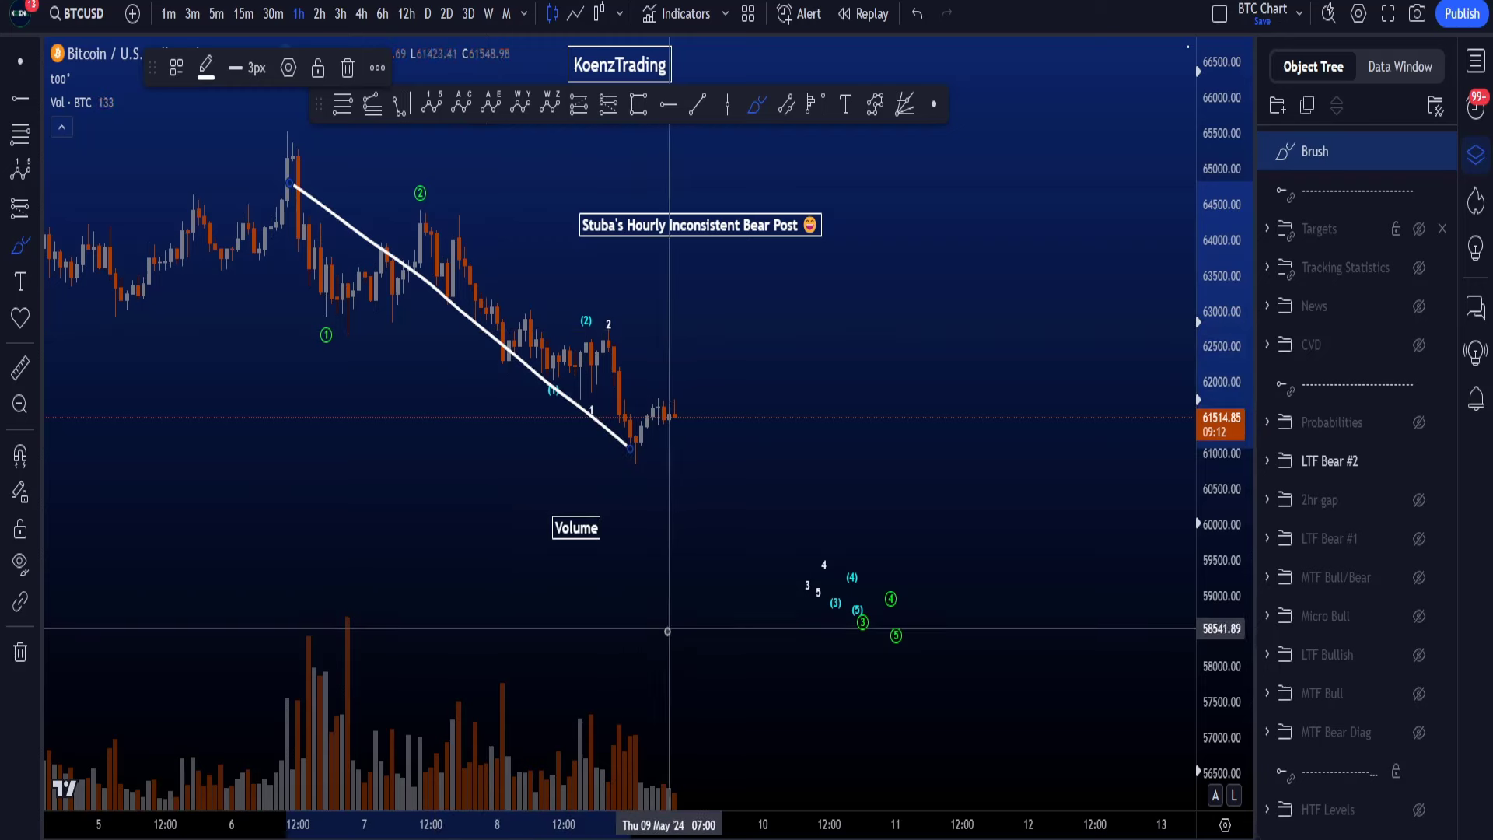
{"action": "mouse_move", "coordinate": [318, 633]}
{"action": "left_mouse_down"}
{"action": "mouse_move", "coordinate": [436, 657]}
{"action": "mouse_move", "coordinate": [685, 777]}
{"action": "left_mouse_up"}
{"action": "key", "text": "ctrl+z"}
{"action": "key", "text": "ctrl+z"}
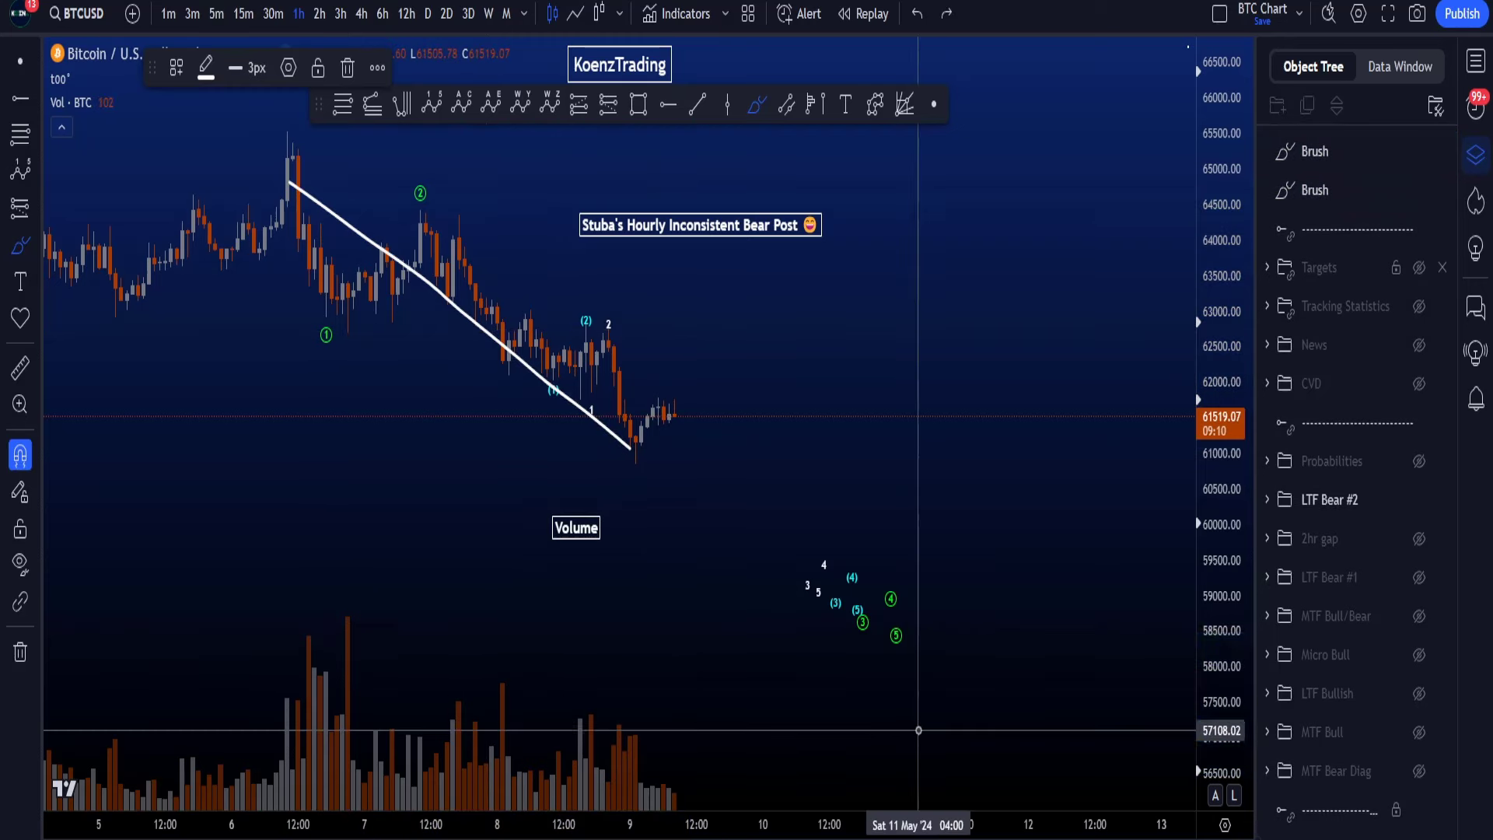
Brush an arrow curving down to the wave 3 to 5 targets and a rising curve from the volume bars, and undo all strokes.
{"action": "scroll", "coordinate": [907, 633], "scroll_direction": "down", "scroll_amount": 3}
{"action": "mouse_move", "coordinate": [484, 175]}
{"action": "left_mouse_down"}
{"action": "mouse_move", "coordinate": [617, 207]}
{"action": "mouse_move", "coordinate": [860, 474]}
{"action": "mouse_move", "coordinate": [886, 633]}
{"action": "left_mouse_up"}
{"action": "mouse_move", "coordinate": [892, 517]}
{"action": "left_mouse_down"}
{"action": "mouse_move", "coordinate": [902, 687]}
{"action": "mouse_move", "coordinate": [811, 525]}
{"action": "left_mouse_up"}
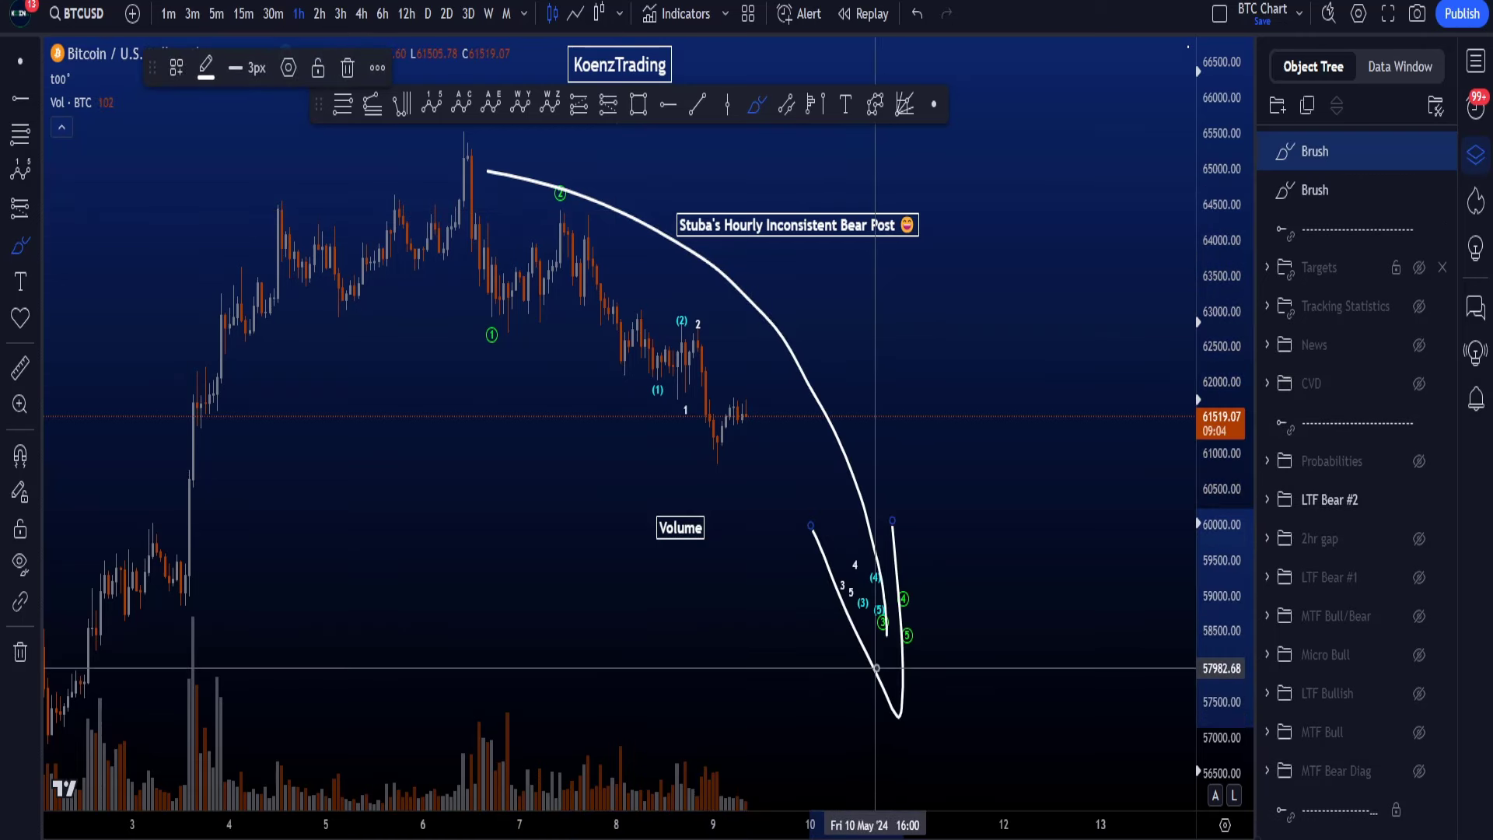
{"action": "mouse_move", "coordinate": [675, 764]}
{"action": "left_mouse_down"}
{"action": "mouse_move", "coordinate": [726, 747]}
{"action": "mouse_move", "coordinate": [858, 504]}
{"action": "left_mouse_up"}
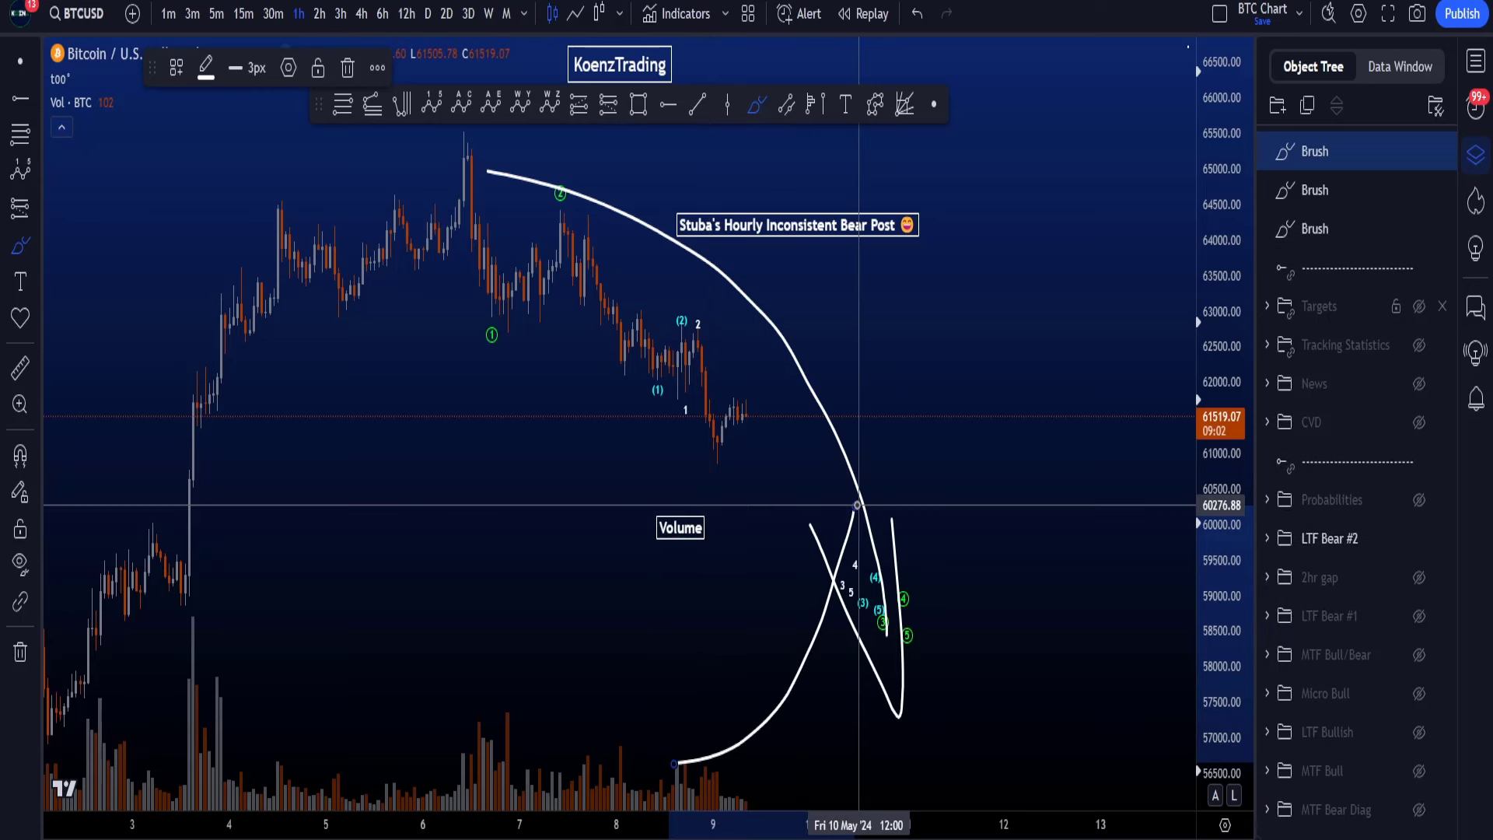
{"action": "key", "text": "ctrl+z"}
{"action": "key", "text": "ctrl+z"}
{"action": "key", "text": "ctrl+z"}
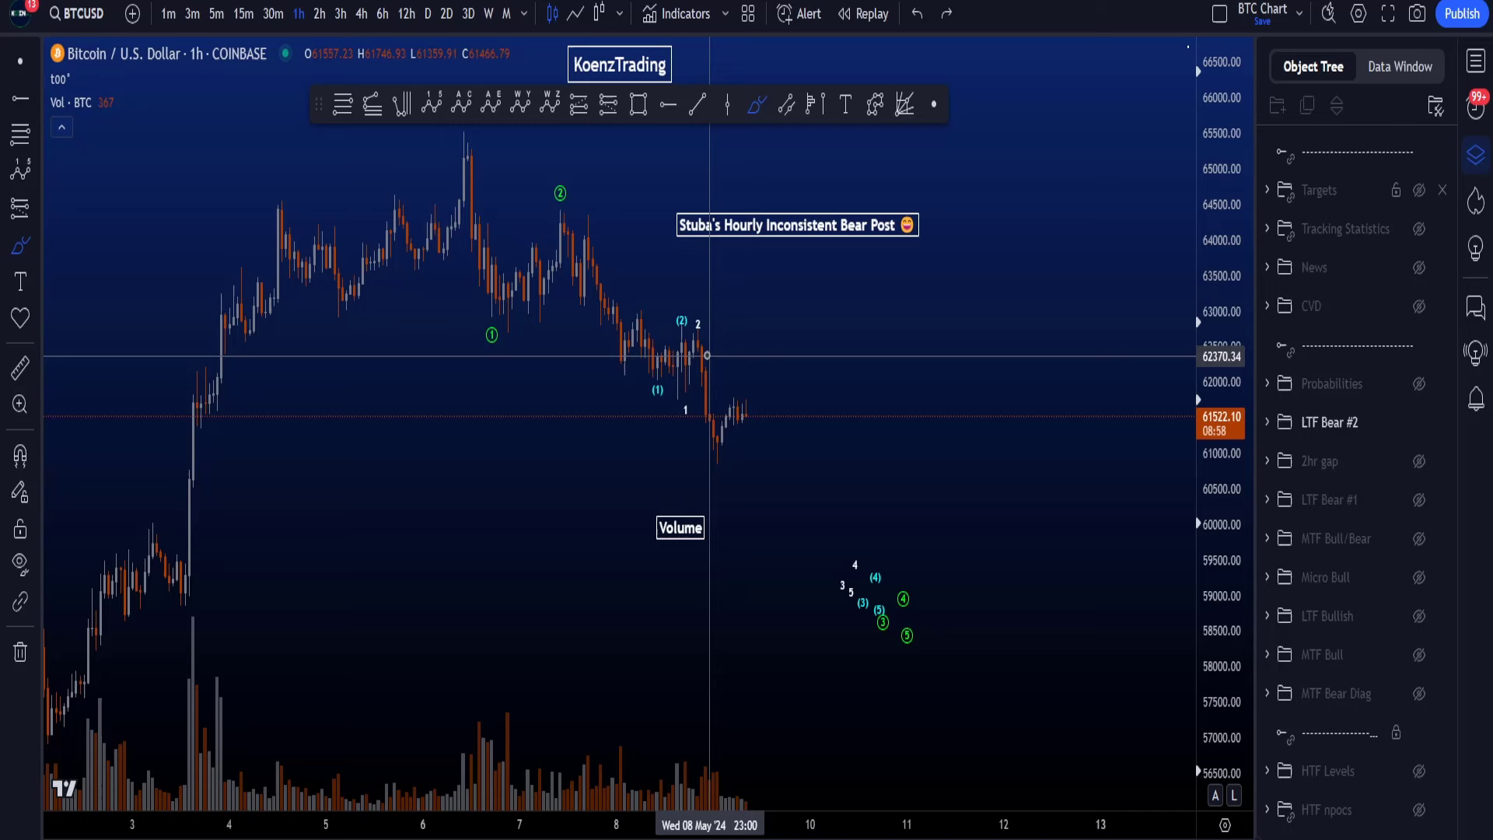
Brush a steep downward arrow from the latest candle, undo it, and hide the volume indicator.
{"action": "mouse_move", "coordinate": [706, 394]}
{"action": "left_mouse_down"}
{"action": "mouse_move", "coordinate": [761, 396]}
{"action": "mouse_move", "coordinate": [704, 404]}
{"action": "mouse_move", "coordinate": [798, 690]}
{"action": "left_mouse_up"}
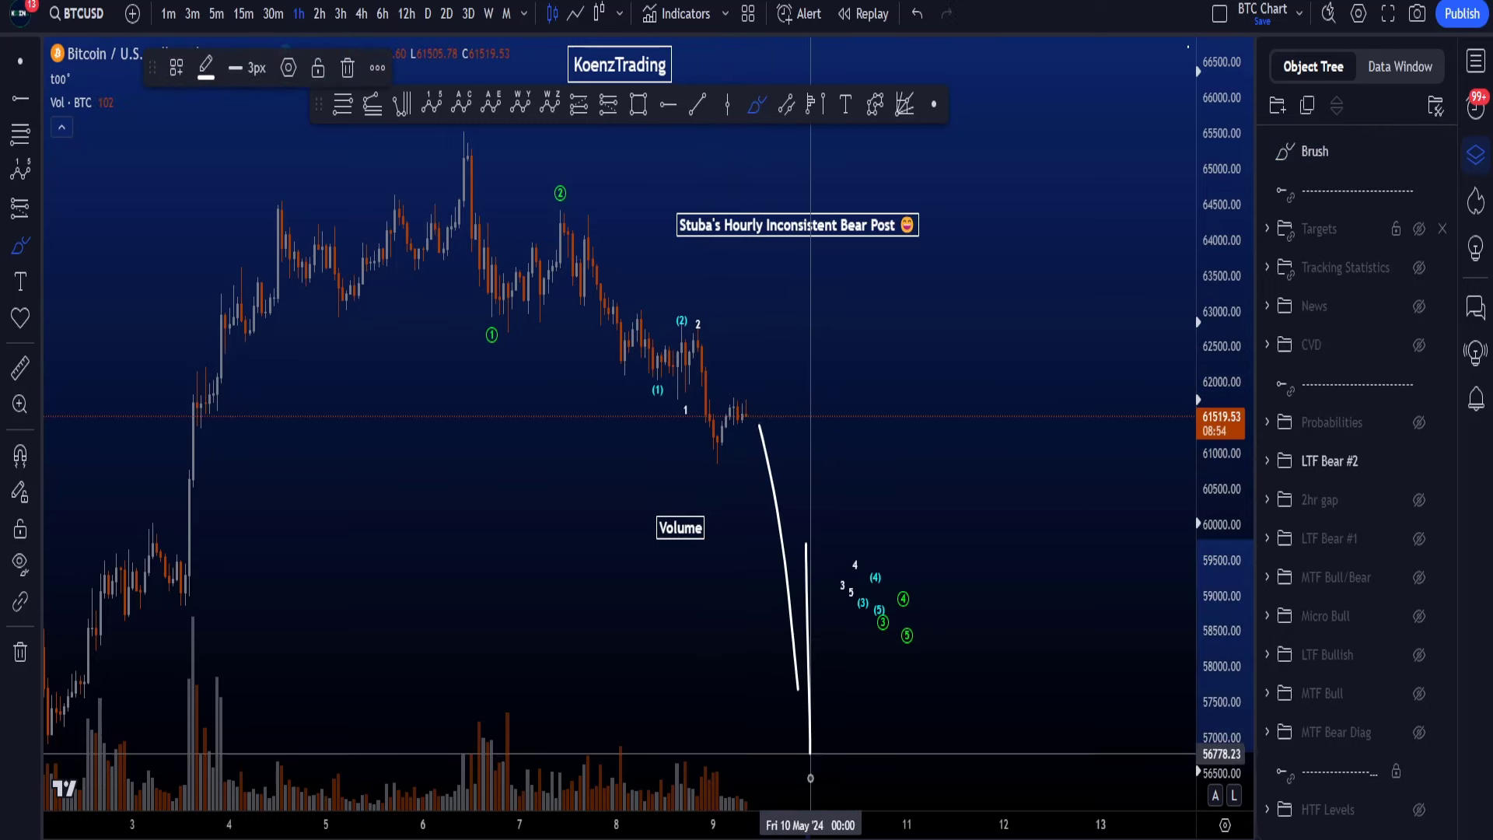
{"action": "key", "text": "ctrl+z"}
{"action": "key", "text": "ctrl+z"}
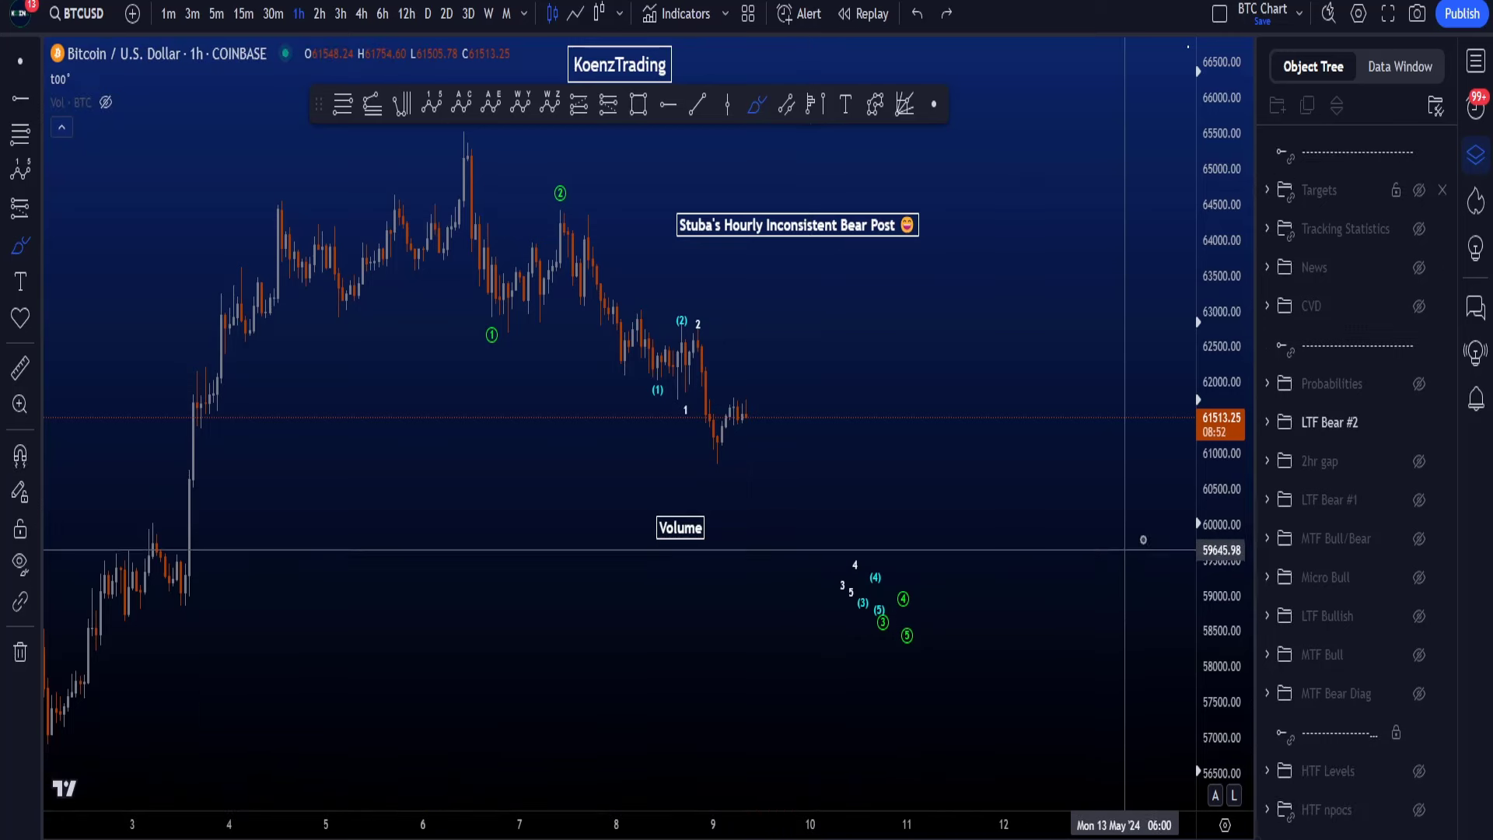
{"action": "left_click_drag", "start_coordinate": [1210, 484], "coordinate": [1194, 577]}
{"action": "scroll", "coordinate": [1046, 564], "scroll_direction": "down", "scroll_amount": 2}
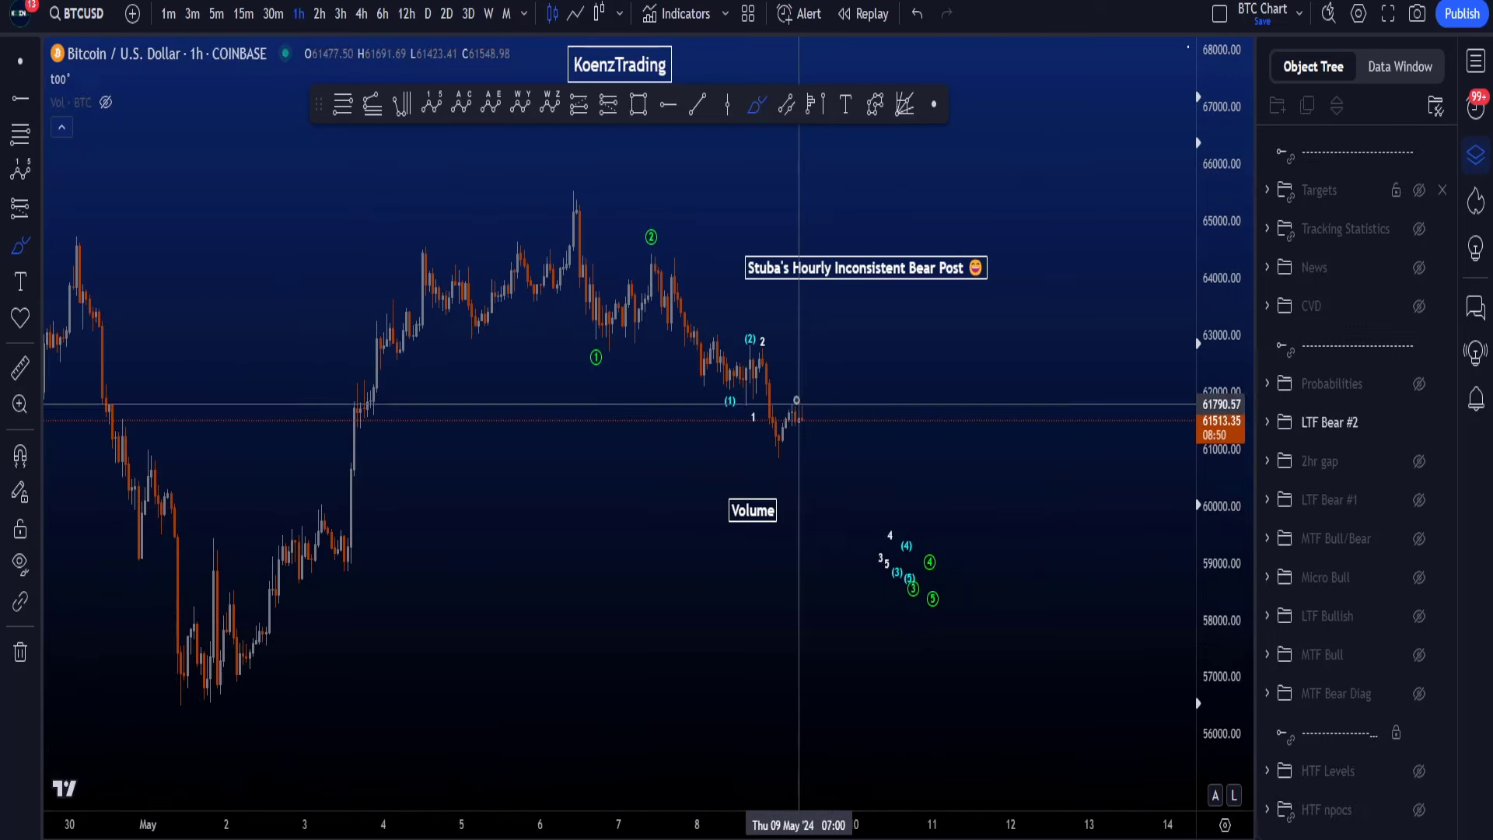
Brush a steep line from the latest candle down to about 57000, add an arrowhead, and undo both strokes.
{"action": "left_click_drag", "start_coordinate": [791, 378], "coordinate": [819, 691]}
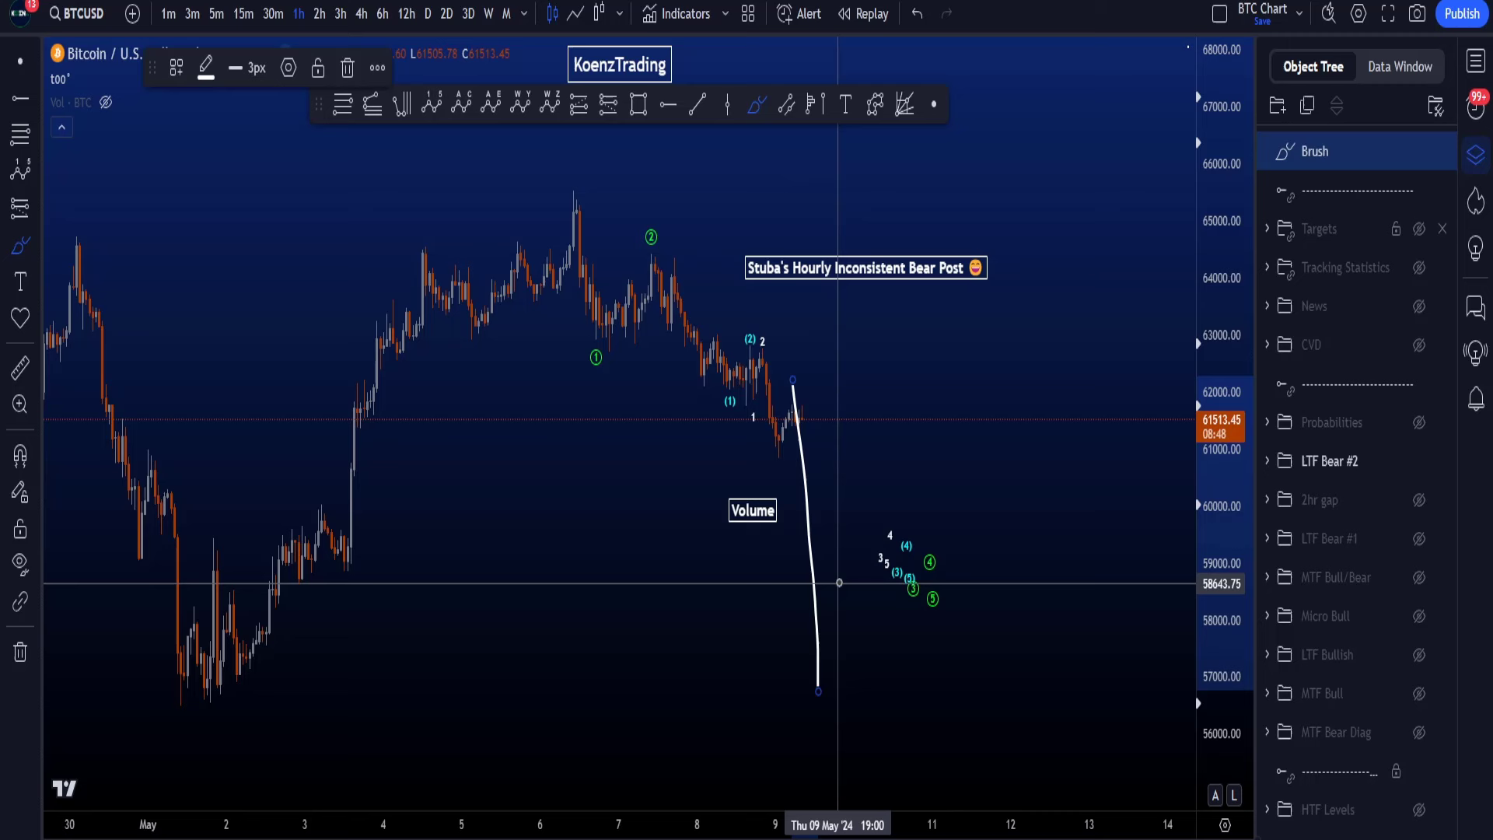
{"action": "mouse_move", "coordinate": [779, 599]}
{"action": "left_mouse_down"}
{"action": "mouse_move", "coordinate": [809, 704]}
{"action": "mouse_move", "coordinate": [838, 598]}
{"action": "left_mouse_up"}
{"action": "key", "text": "ctrl+z"}
{"action": "key", "text": "ctrl+z"}
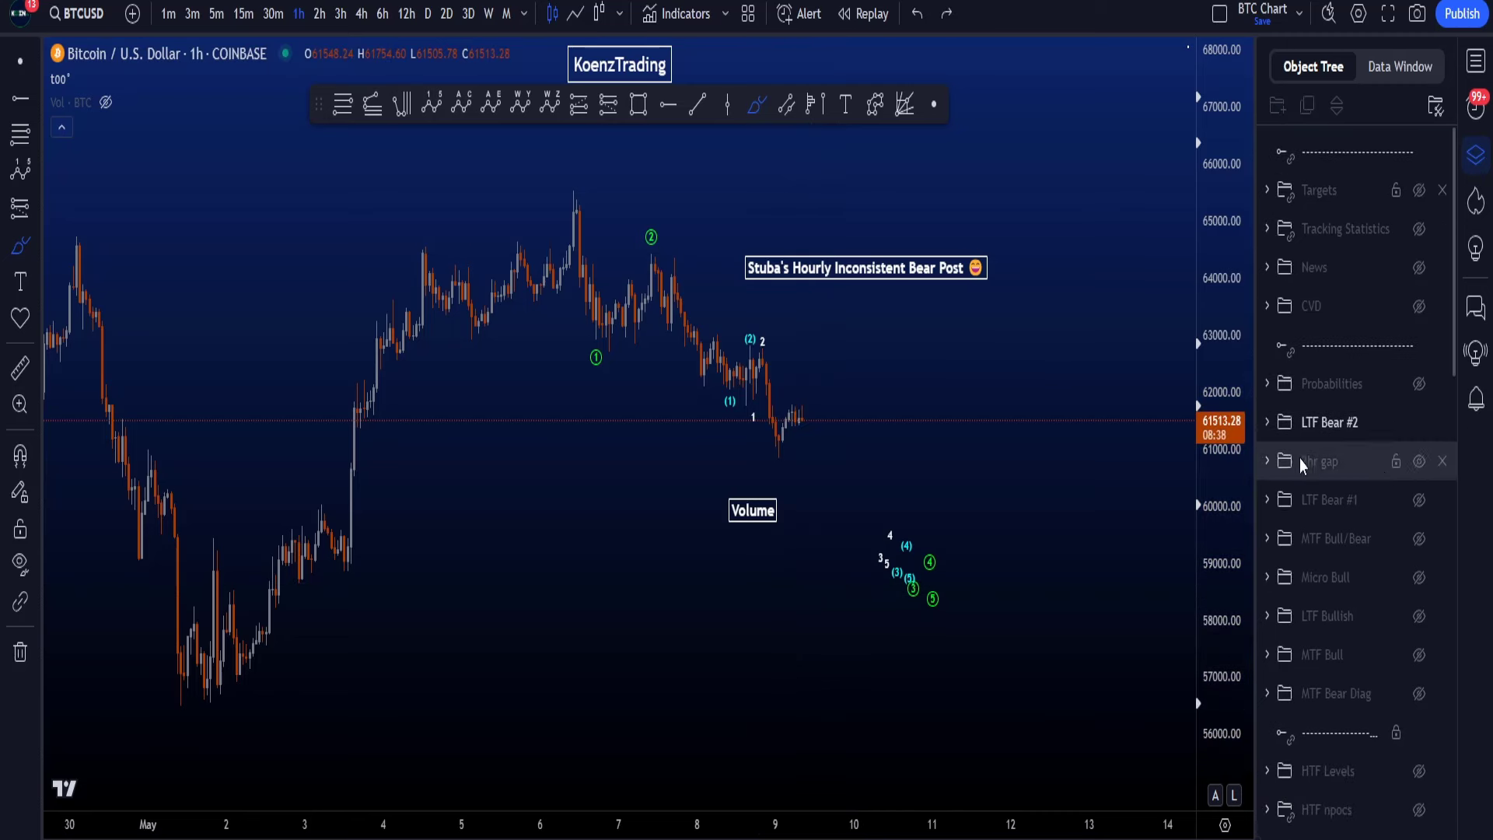
Hide the LTF Bear #2 group, show LTF Bear #1, and brush a mark beside the wave 5 label and undo it.
{"action": "left_click", "coordinate": [1420, 422]}
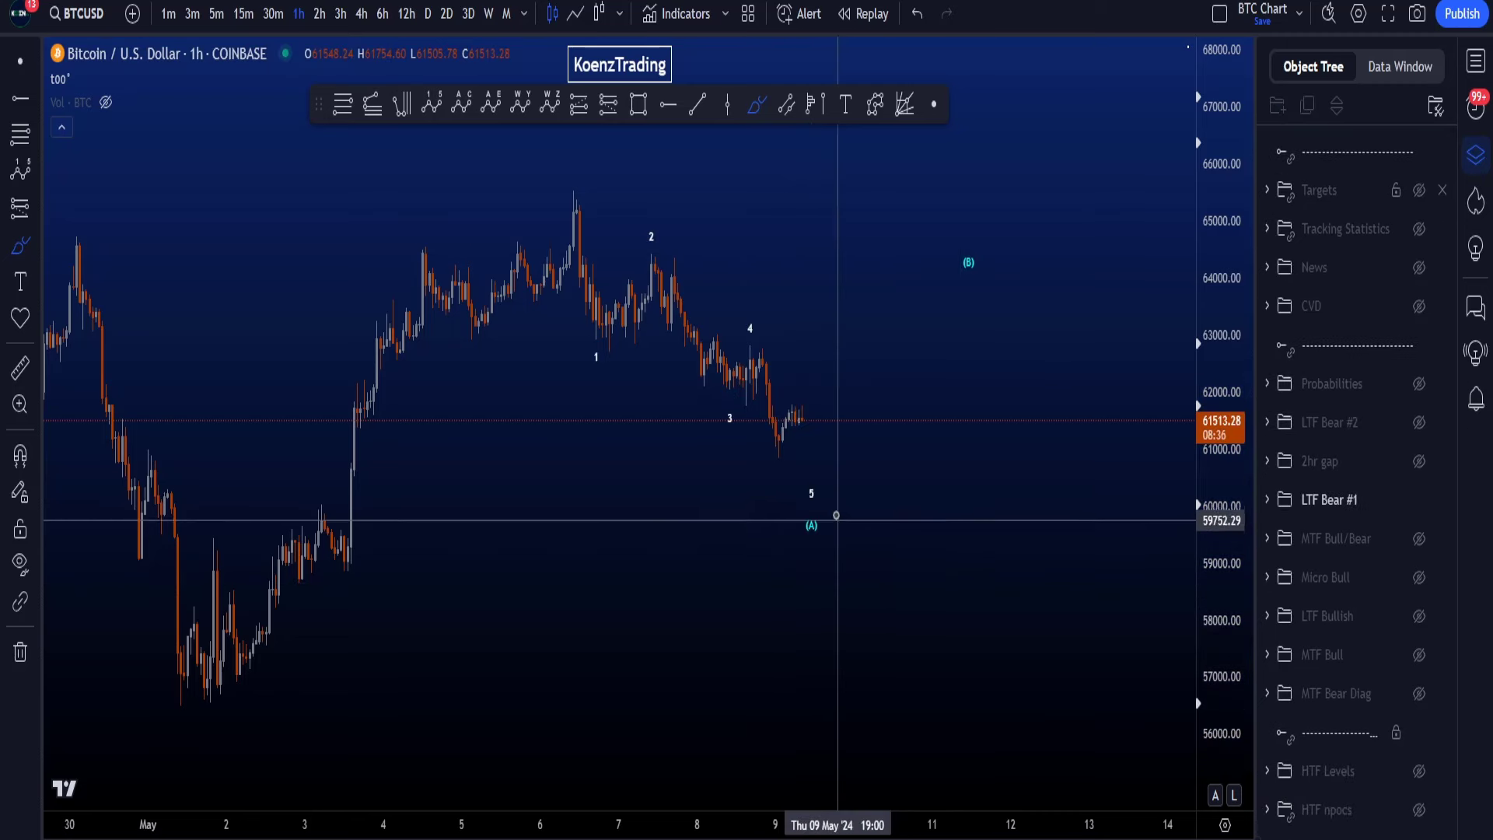
{"action": "mouse_move", "coordinate": [823, 469]}
{"action": "left_mouse_down"}
{"action": "mouse_move", "coordinate": [781, 490]}
{"action": "mouse_move", "coordinate": [830, 488]}
{"action": "left_mouse_up"}
{"action": "key", "text": "ctrl+z"}
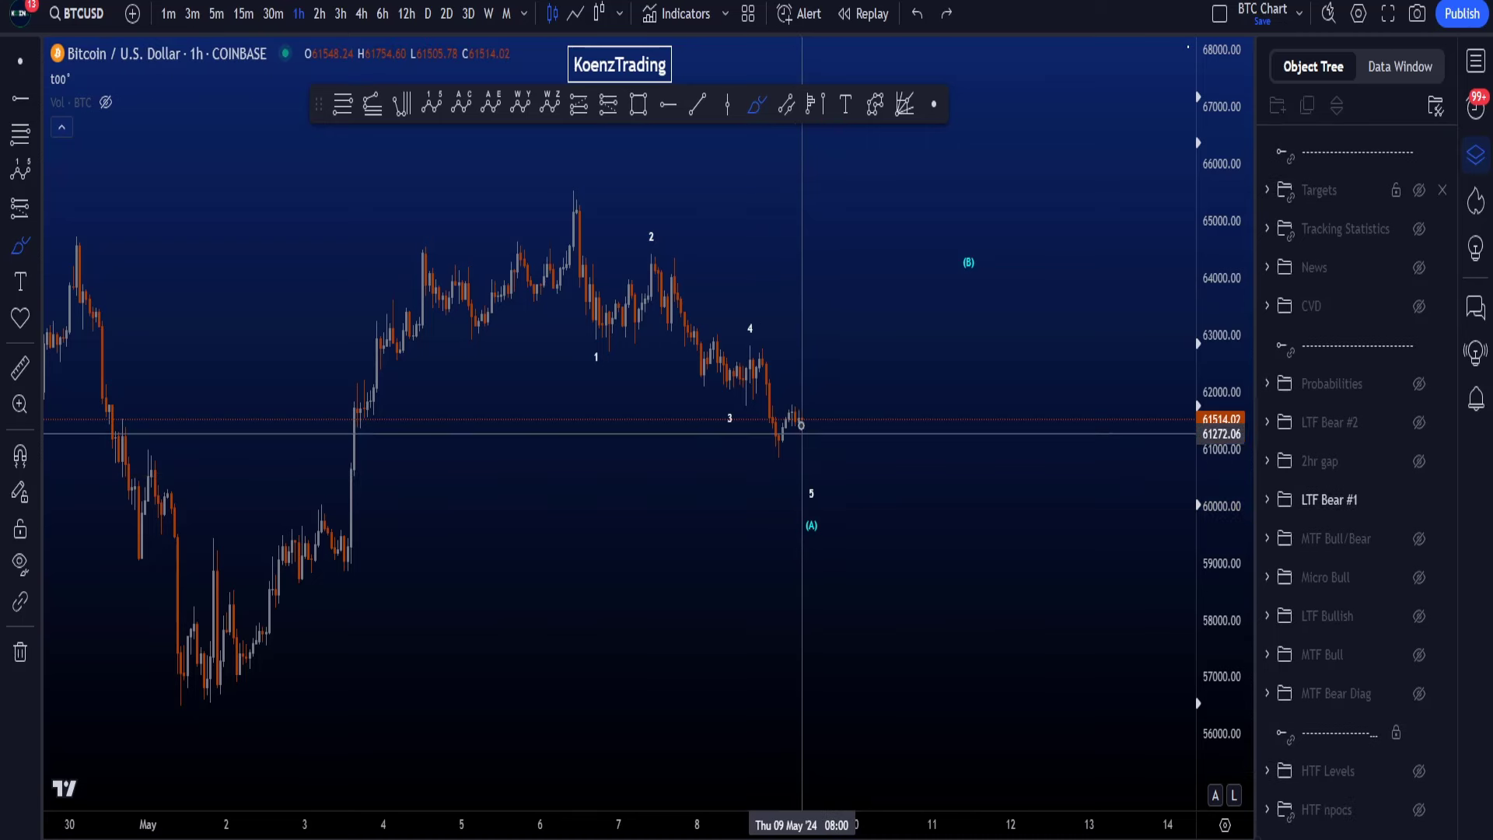
Brush a path from the latest candle through wave 5 up toward (B), circle the (A) and (B) targets, and undo all strokes.
{"action": "mouse_move", "coordinate": [801, 409]}
{"action": "left_mouse_down"}
{"action": "mouse_move", "coordinate": [812, 481]}
{"action": "mouse_move", "coordinate": [874, 393]}
{"action": "mouse_move", "coordinate": [949, 336]}
{"action": "left_mouse_up"}
{"action": "left_click_drag", "start_coordinate": [859, 476], "coordinate": [844, 539]}
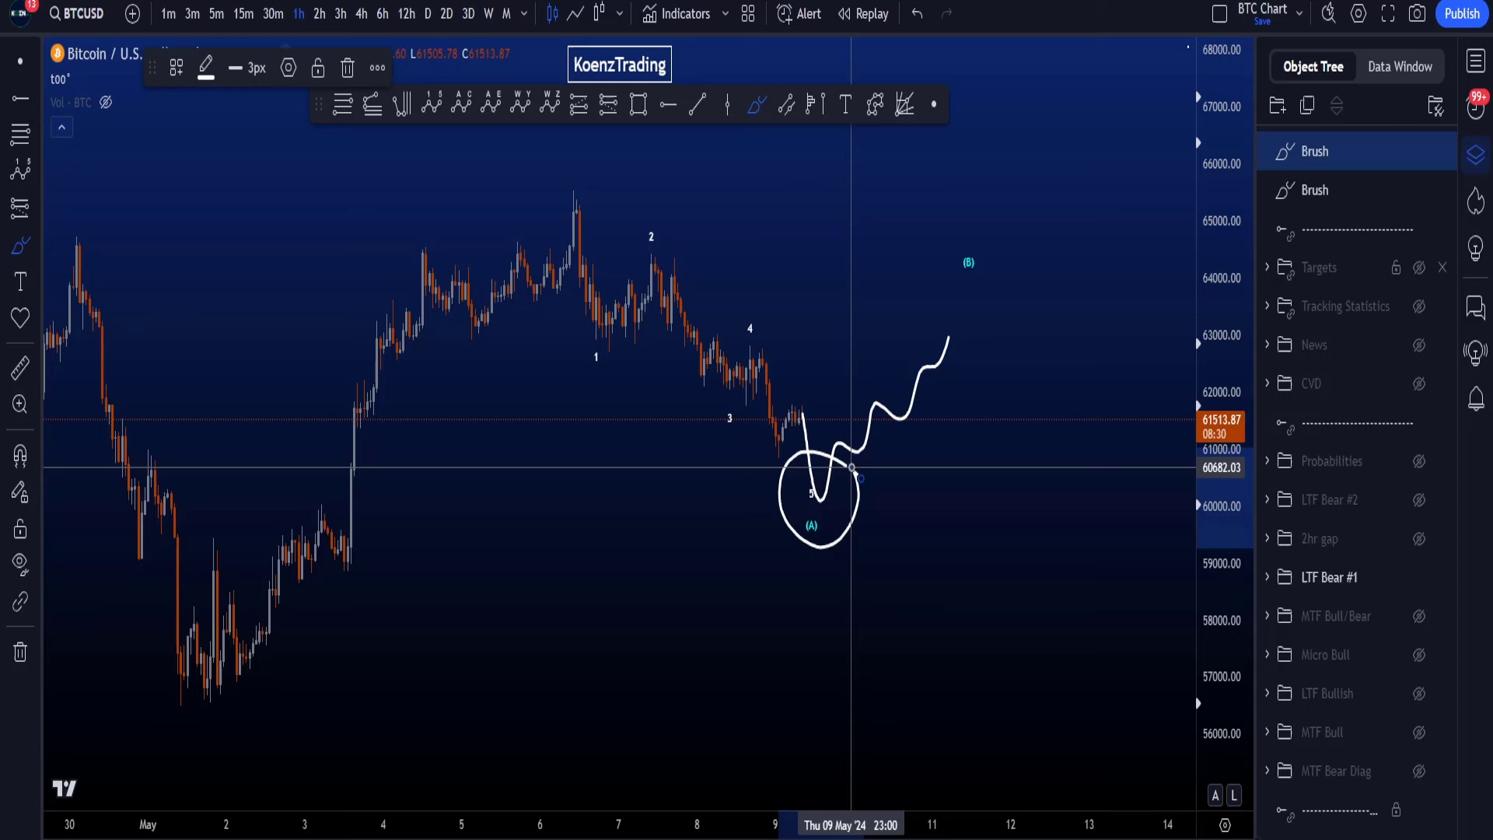
{"action": "key", "text": "ctrl+z"}
{"action": "key", "text": "ctrl+z"}
{"action": "mouse_move", "coordinate": [982, 253]}
{"action": "left_mouse_down"}
{"action": "mouse_move", "coordinate": [968, 241]}
{"action": "mouse_move", "coordinate": [981, 251]}
{"action": "left_mouse_up"}
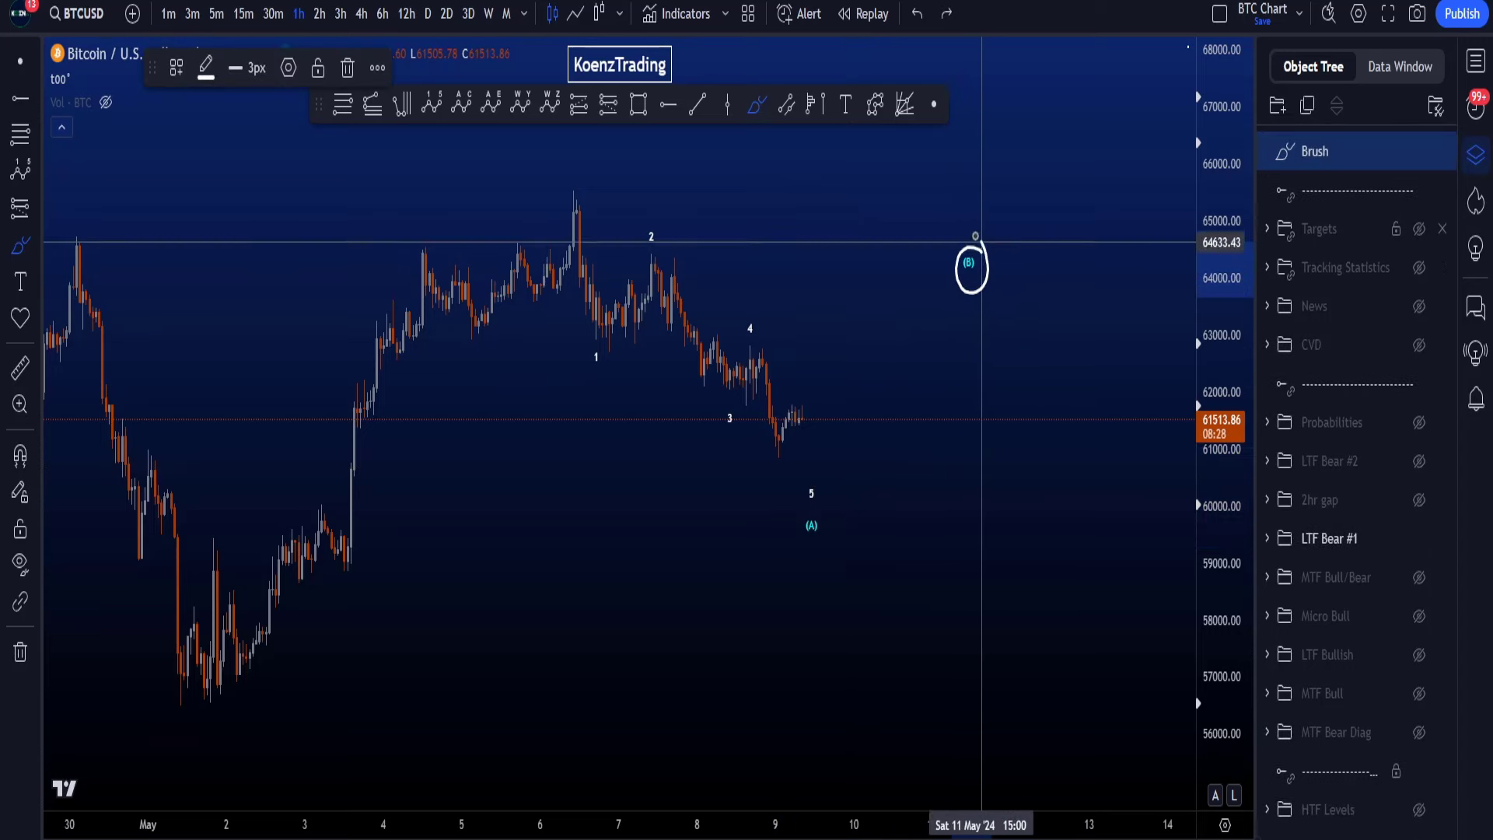
{"action": "key", "text": "ctrl+z"}
Hide the LTF Bear #1 group, leave LTF Bear #2 hidden, and show the Probabilities note.
{"action": "left_click", "coordinate": [1420, 501]}
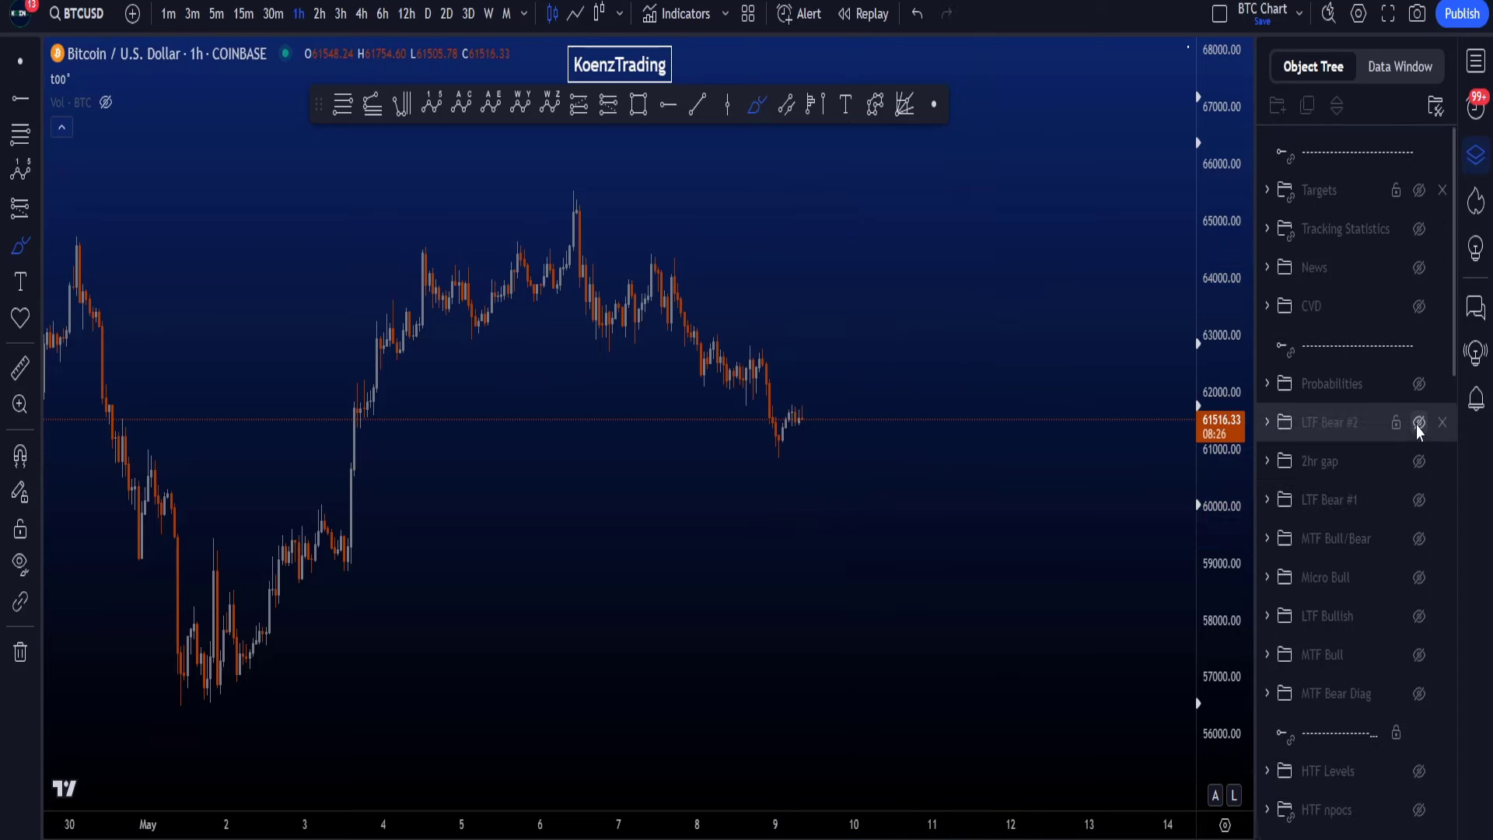
{"action": "left_click", "coordinate": [1420, 422]}
{"action": "left_click", "coordinate": [1419, 422]}
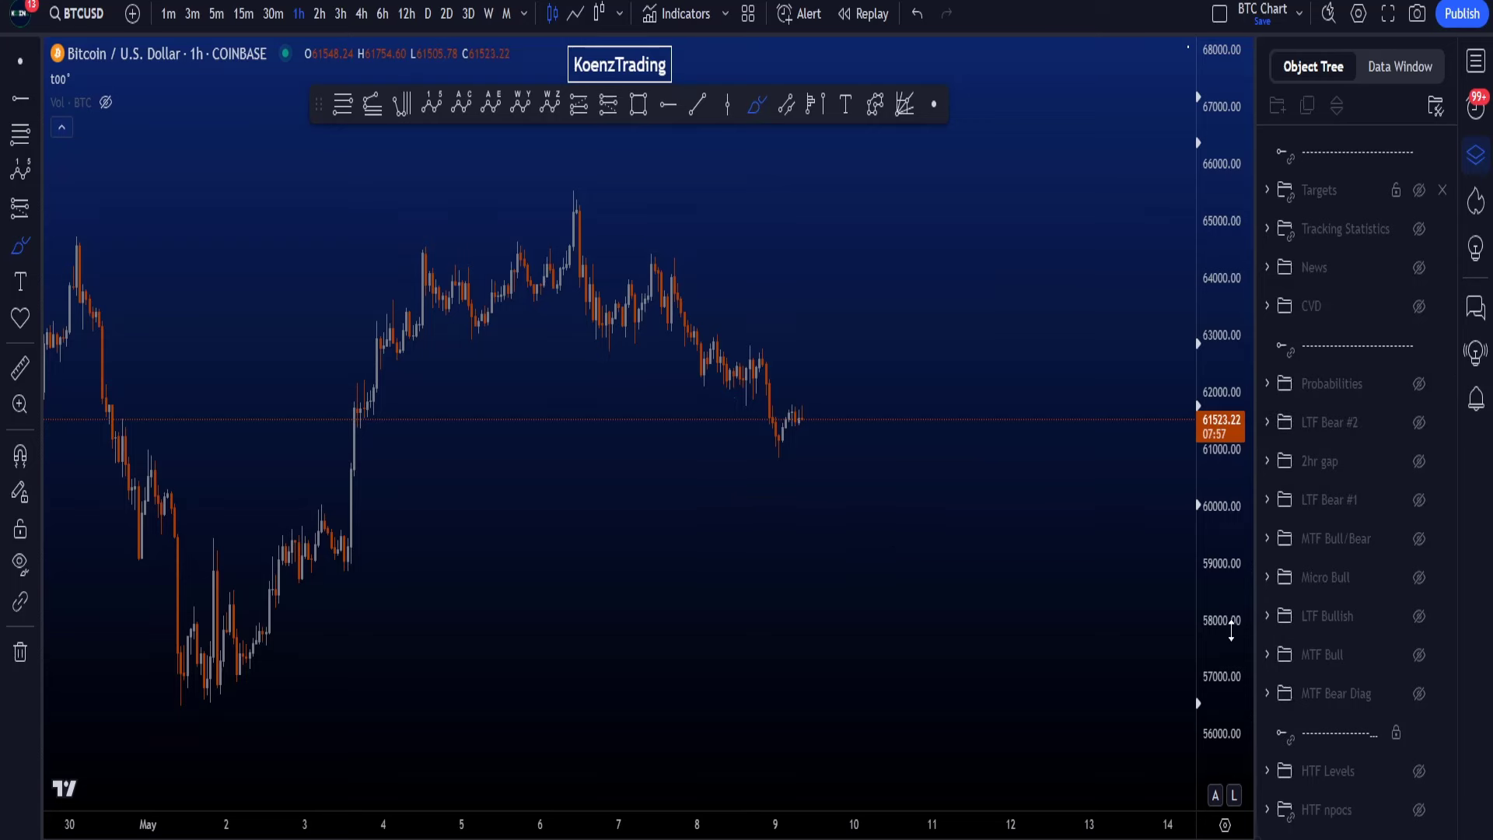
{"action": "left_click", "coordinate": [1419, 384]}
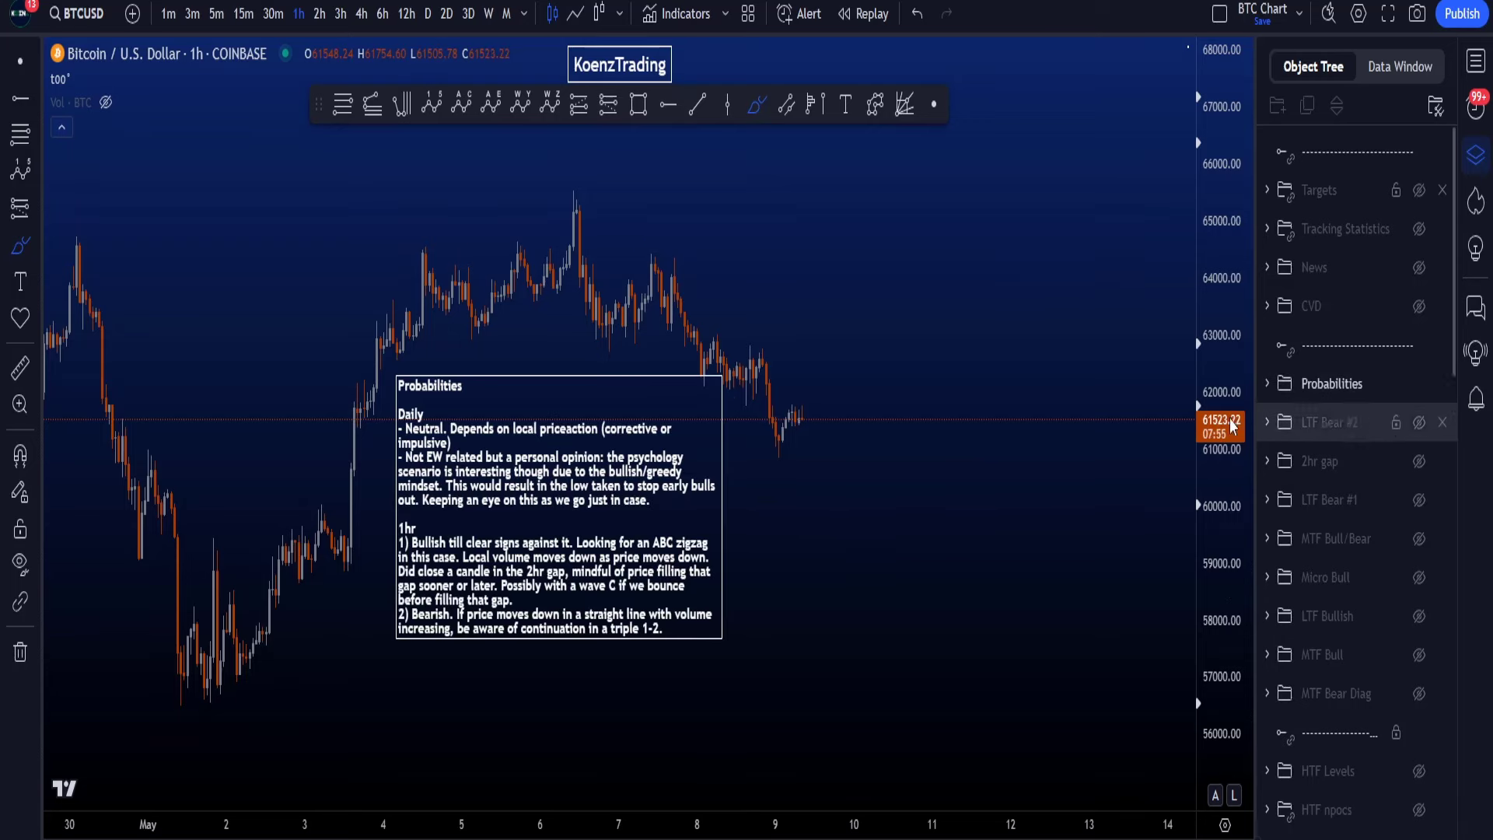
Mark the Daily neutral line, underline its local price action phrase, loop around the whole price move, and undo every stroke.
{"action": "mouse_move", "coordinate": [364, 398]}
{"action": "left_mouse_down"}
{"action": "mouse_move", "coordinate": [805, 432]}
{"action": "mouse_move", "coordinate": [354, 510]}
{"action": "mouse_move", "coordinate": [374, 398]}
{"action": "mouse_move", "coordinate": [474, 397]}
{"action": "mouse_move", "coordinate": [611, 438]}
{"action": "left_mouse_up"}
{"action": "key", "text": "ctrl+z"}
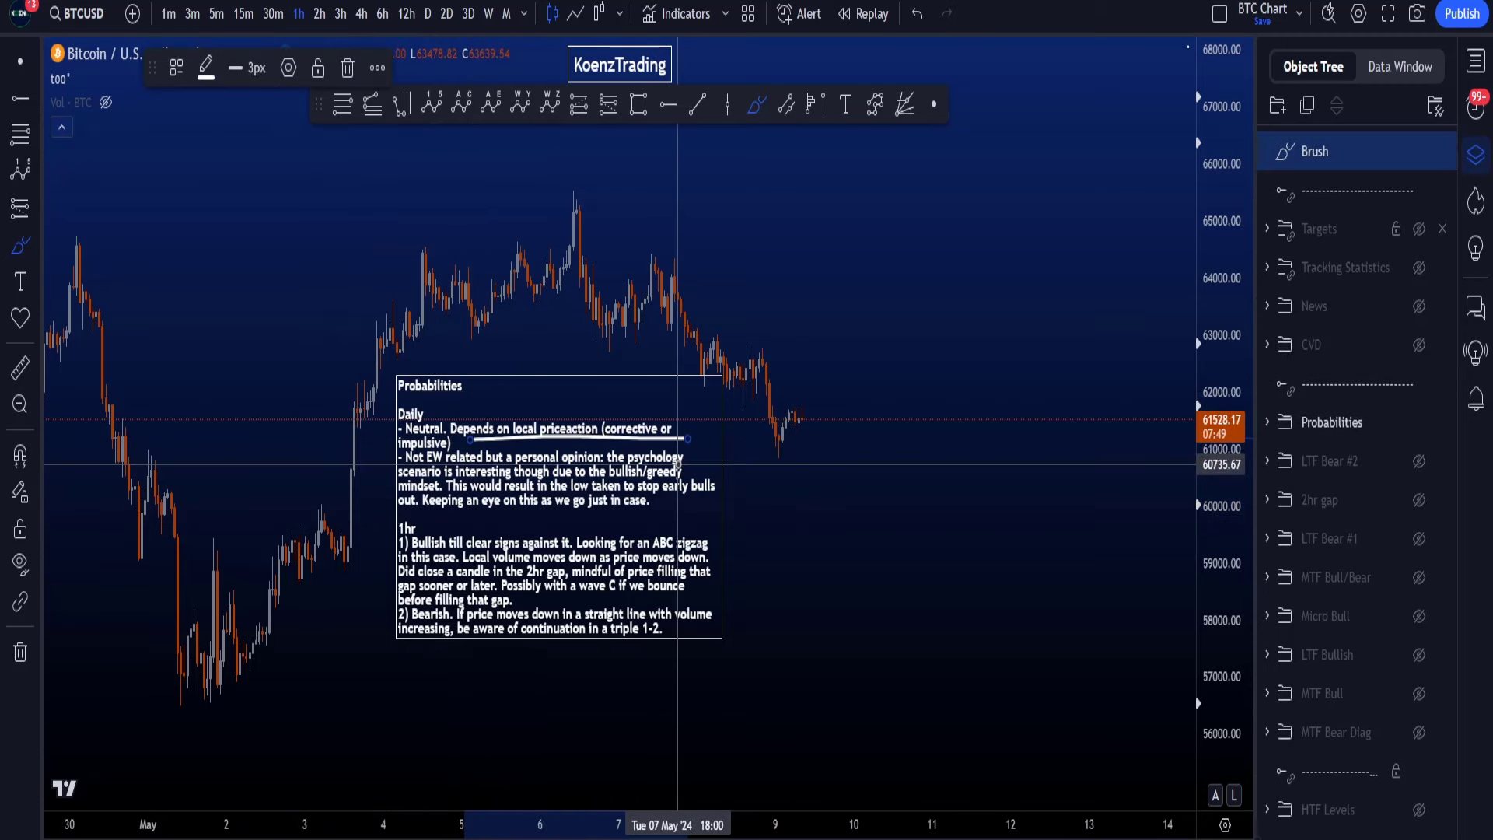
{"action": "key", "text": "ctrl+z"}
{"action": "mouse_move", "coordinate": [157, 715]}
{"action": "left_mouse_down"}
{"action": "mouse_move", "coordinate": [1136, 334]}
{"action": "mouse_move", "coordinate": [97, 645]}
{"action": "mouse_move", "coordinate": [958, 541]}
{"action": "left_mouse_up"}
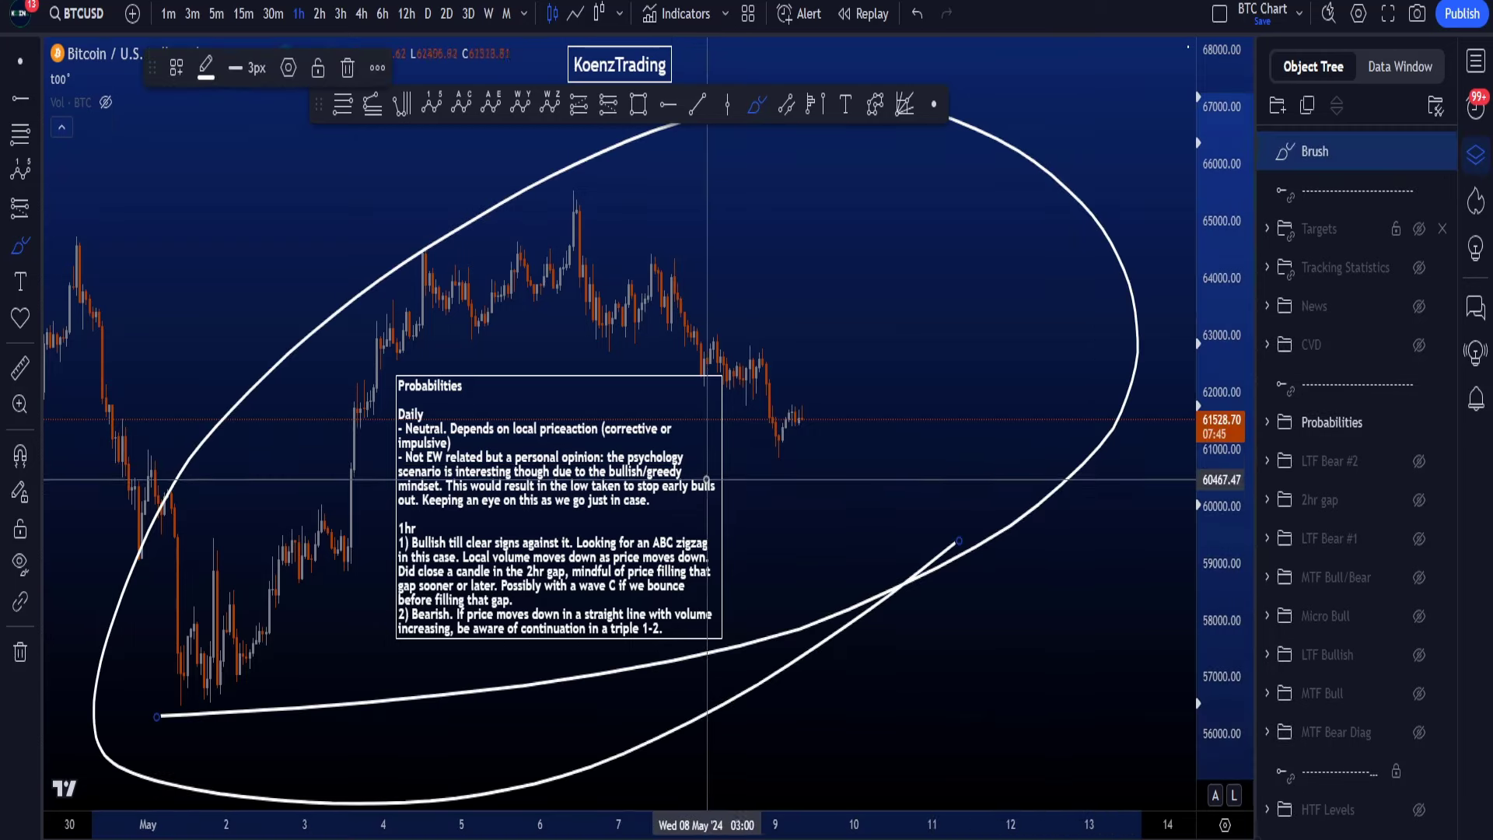
{"action": "key", "text": "ctrl+z"}
Underline the personal opinion, psychology scenario and low-taken phrases in the Daily section, undoing each underline.
{"action": "left_click_drag", "start_coordinate": [429, 462], "coordinate": [557, 462]}
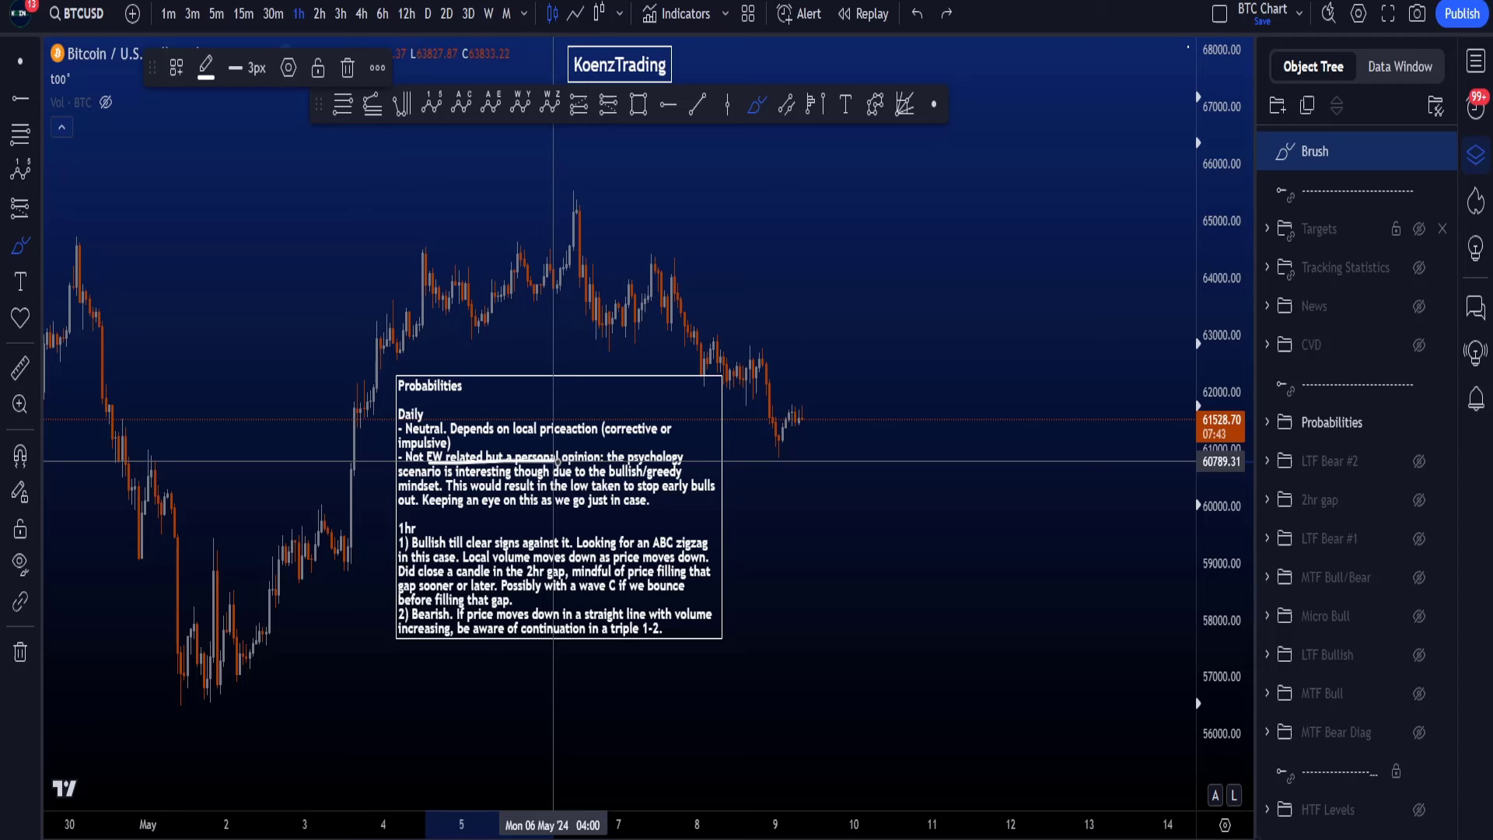
{"action": "key", "text": "ctrl+z"}
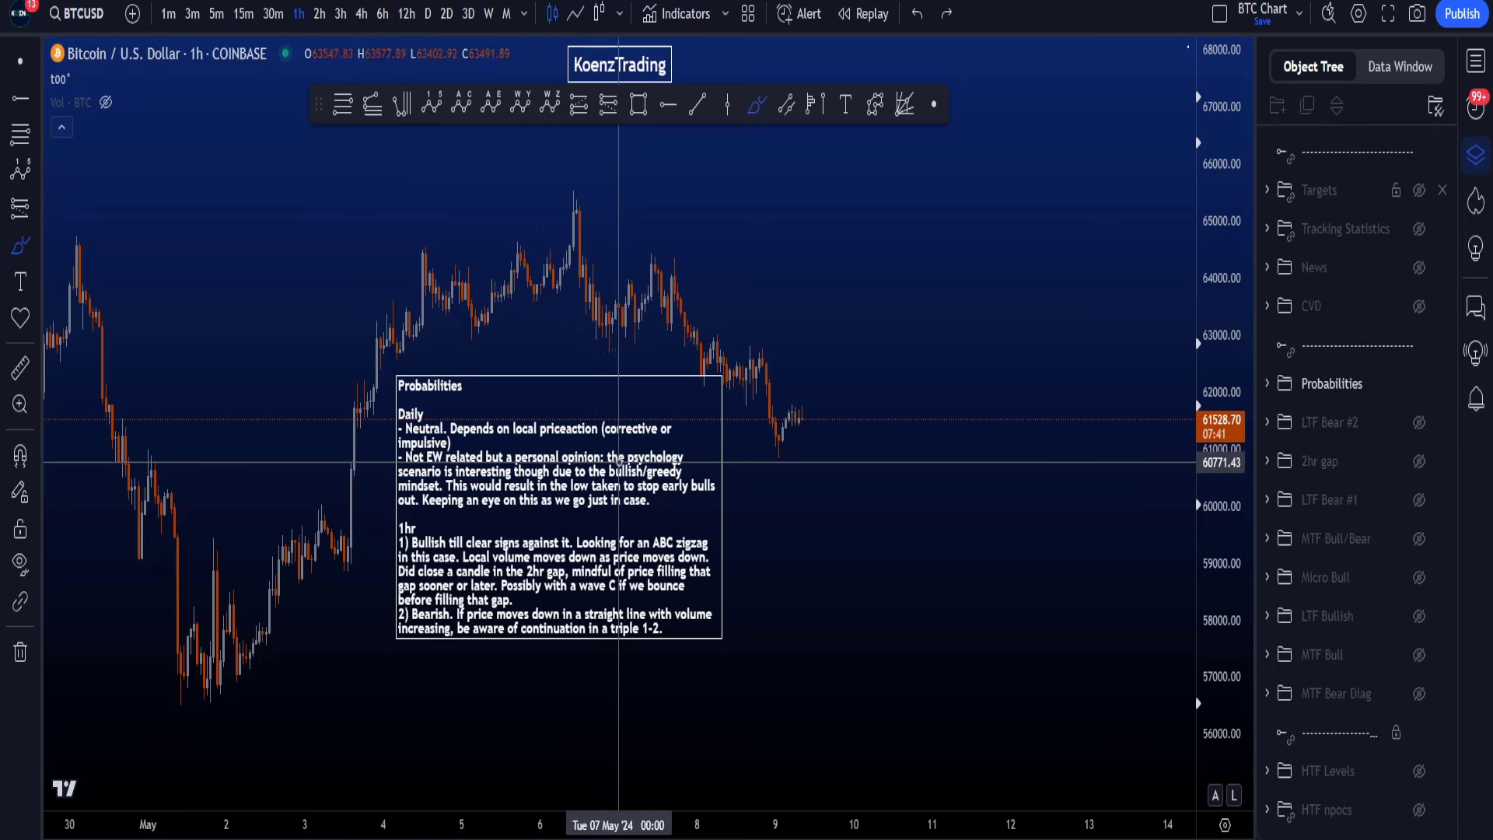
{"action": "left_click_drag", "start_coordinate": [446, 479], "coordinate": [472, 477]}
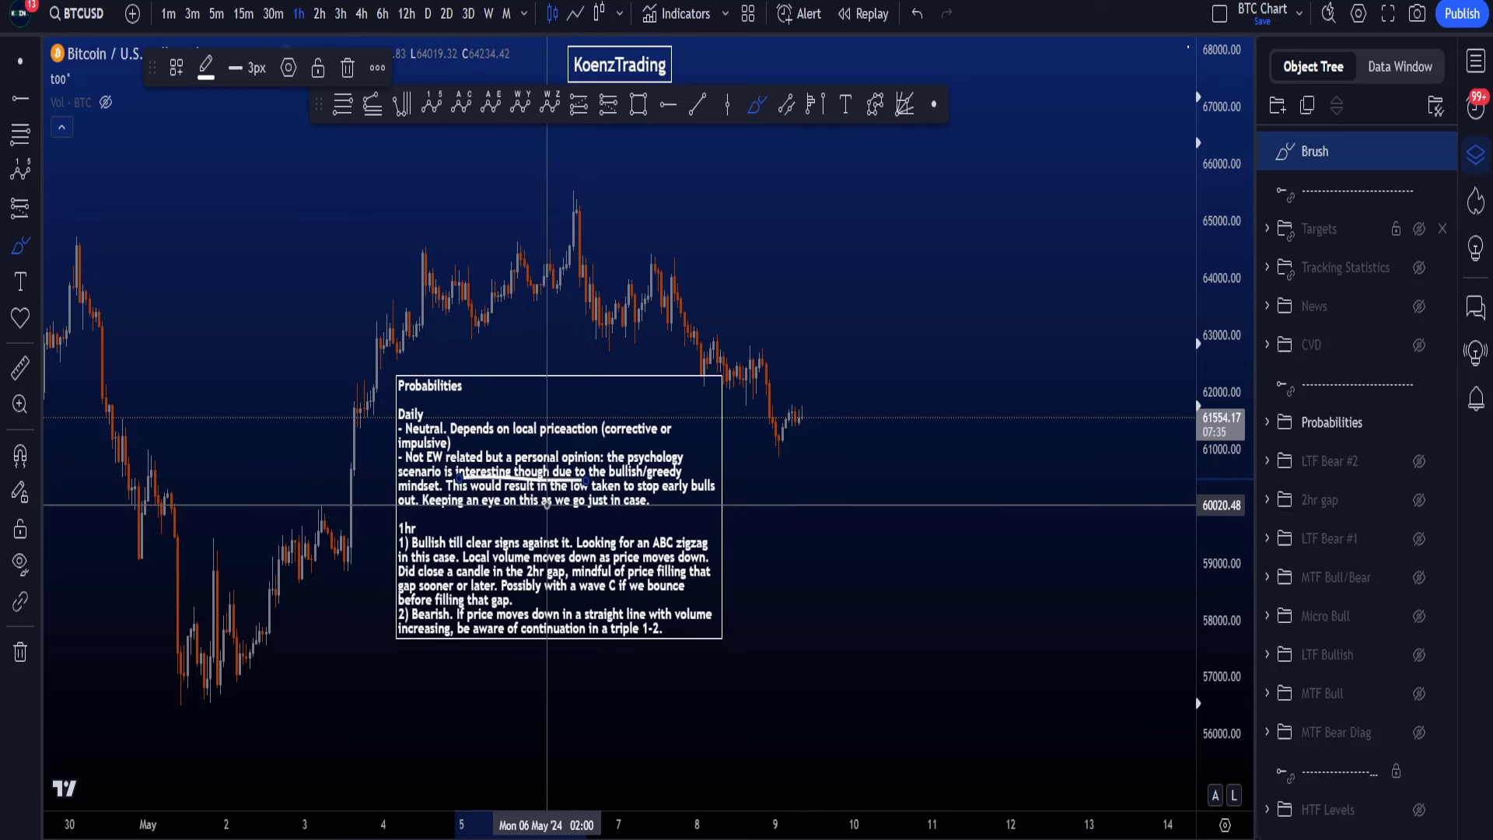
{"action": "key", "text": "ctrl+z"}
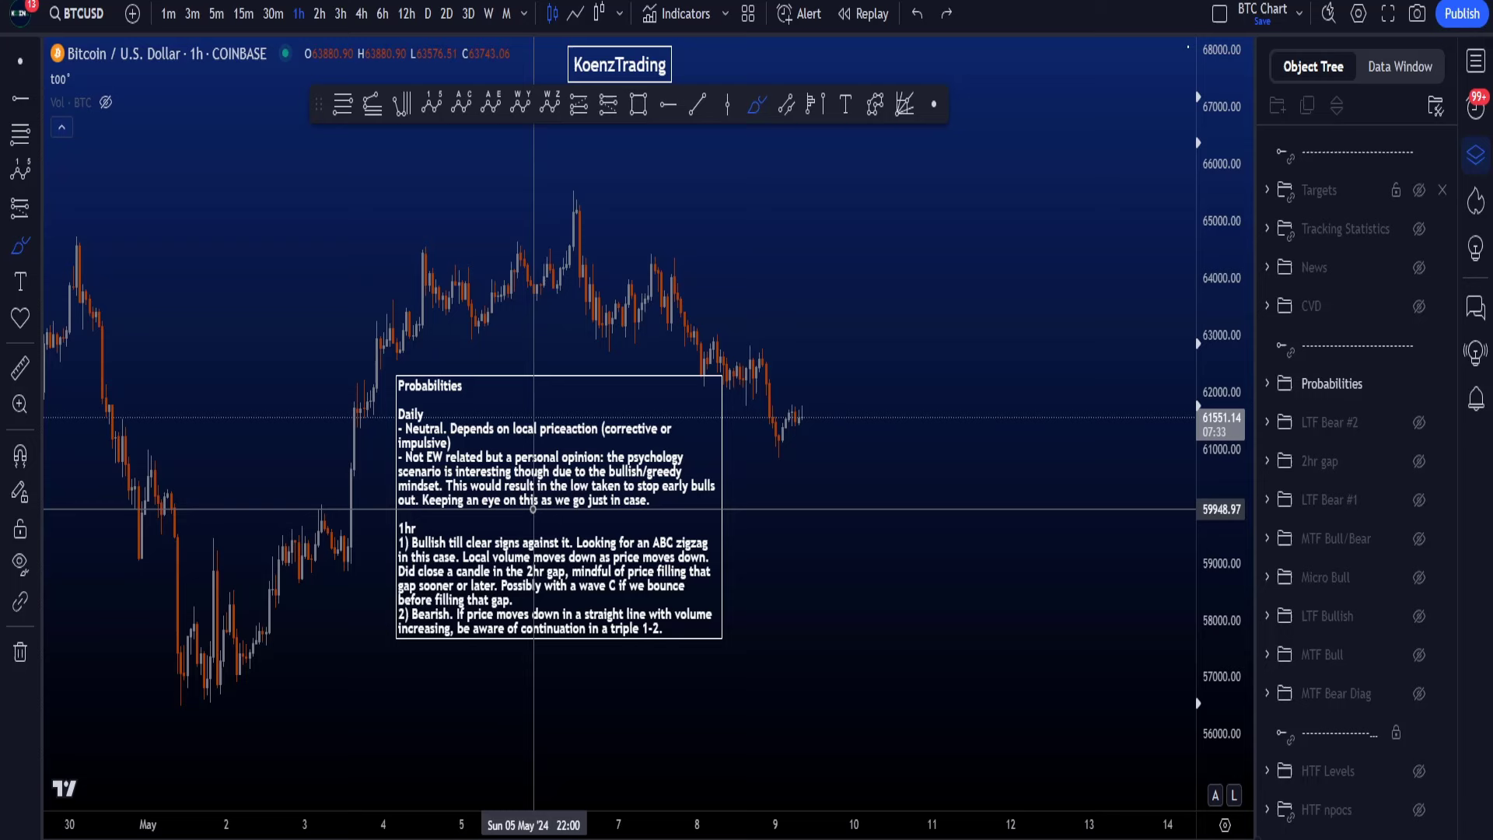
{"action": "left_click_drag", "start_coordinate": [535, 492], "coordinate": [614, 493]}
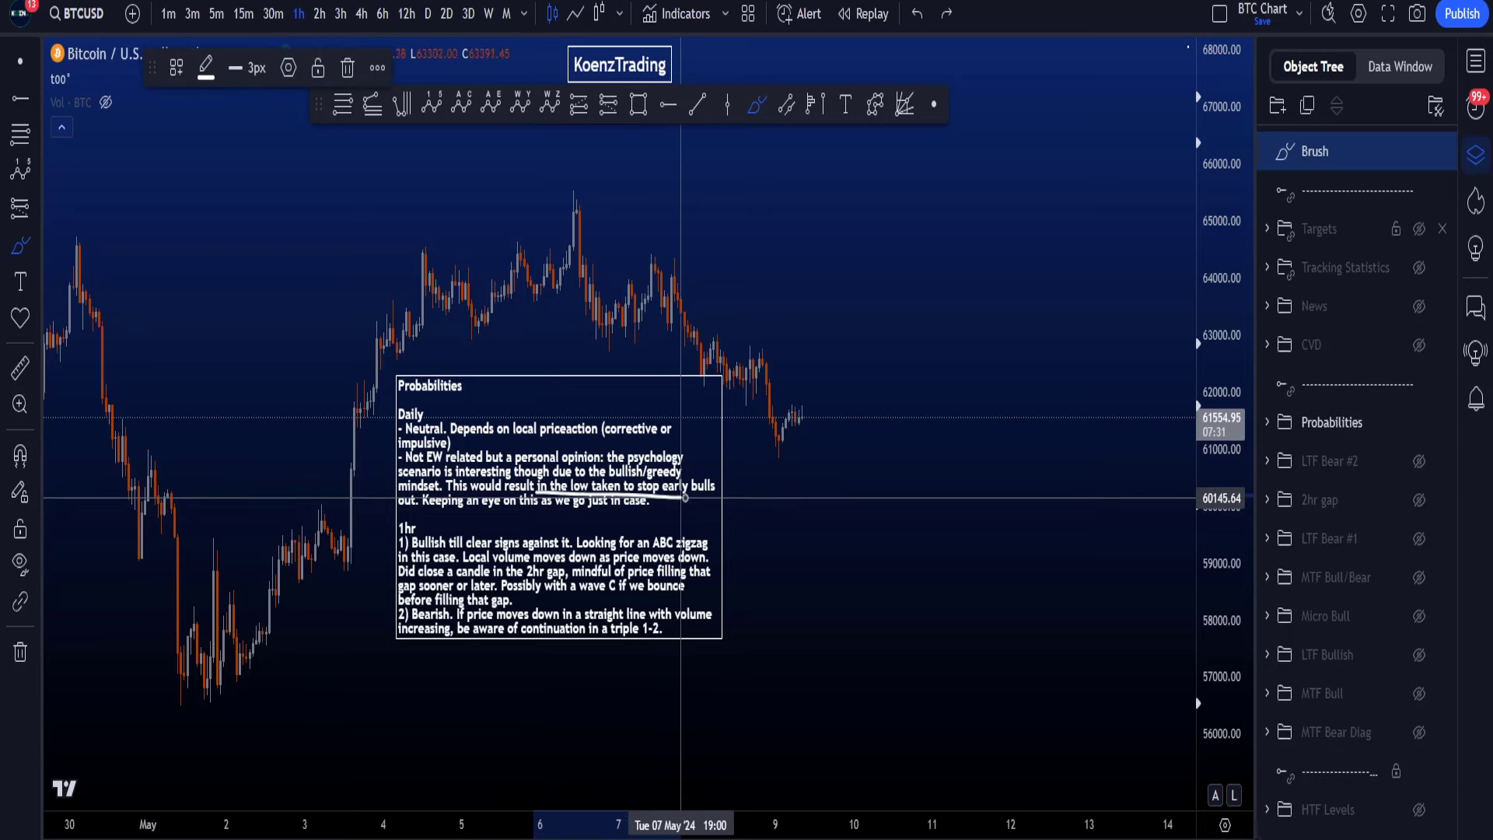
{"action": "key", "text": "ctrl+z"}
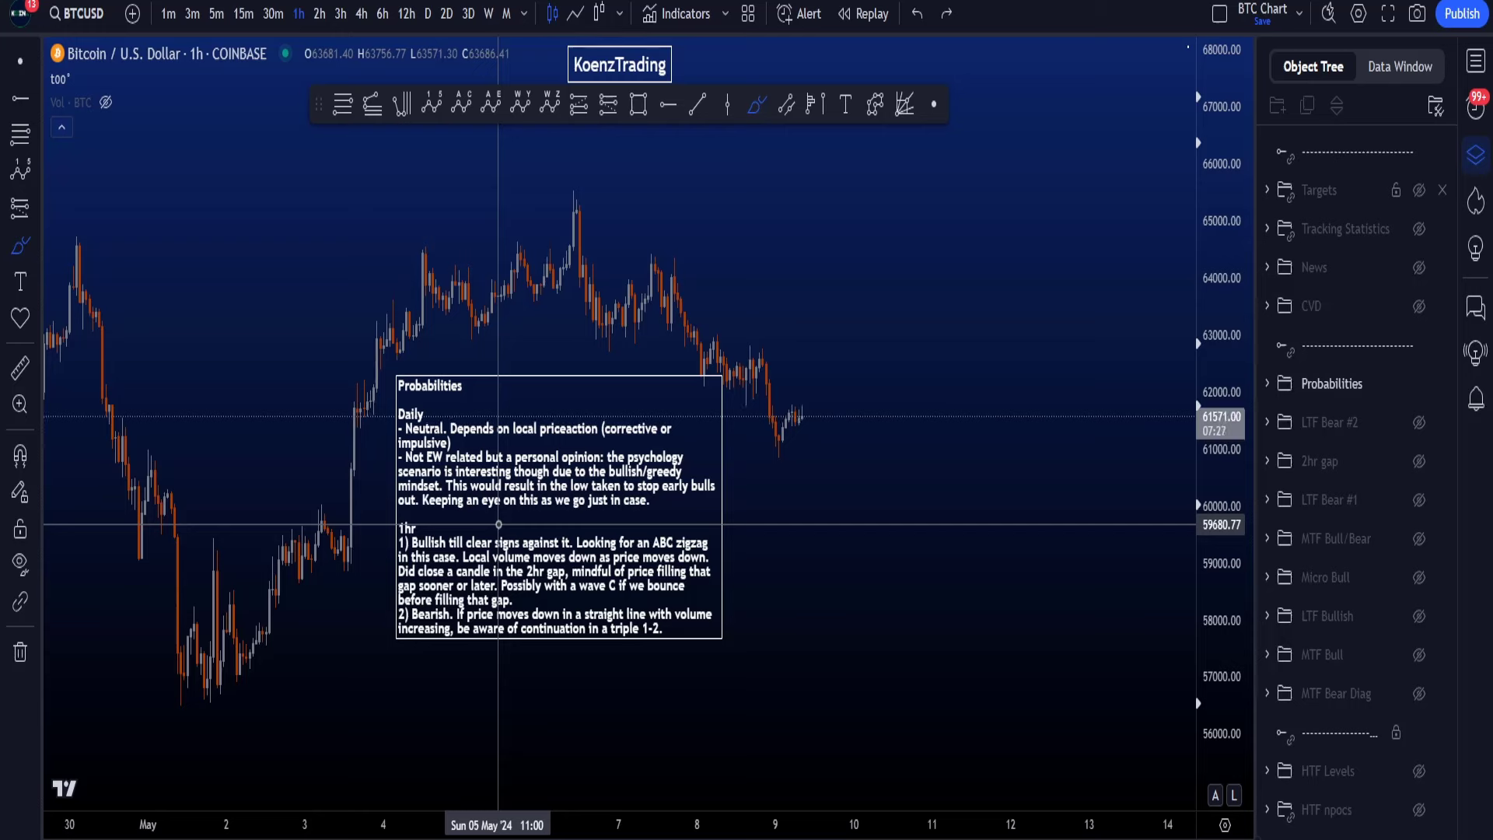
Brush a large stroke across the chart and an arc from the 6 May high down to about 60000, undoing each.
{"action": "mouse_move", "coordinate": [183, 639]}
{"action": "left_mouse_down"}
{"action": "mouse_move", "coordinate": [326, 434]}
{"action": "mouse_move", "coordinate": [754, 502]}
{"action": "mouse_move", "coordinate": [965, 285]}
{"action": "mouse_move", "coordinate": [1009, 62]}
{"action": "mouse_move", "coordinate": [1158, 805]}
{"action": "left_mouse_up"}
{"action": "key", "text": "ctrl+z"}
{"action": "mouse_move", "coordinate": [579, 208]}
{"action": "left_mouse_down"}
{"action": "mouse_move", "coordinate": [730, 249]}
{"action": "mouse_move", "coordinate": [891, 503]}
{"action": "left_mouse_up"}
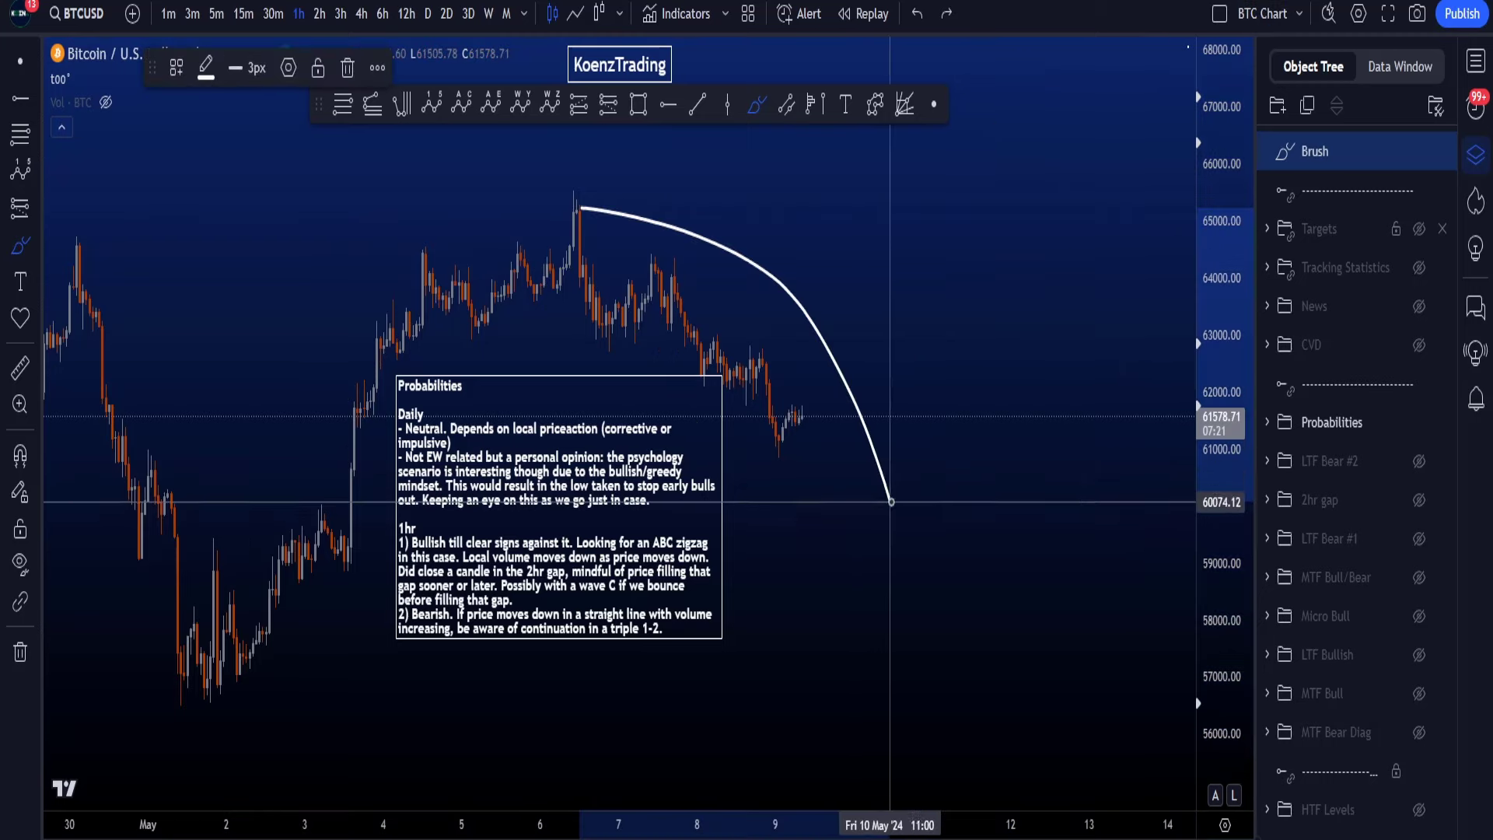
{"action": "key", "text": "ctrl+z"}
Brush two large strokes across the wider price history from April to May, undoing each.
{"action": "left_click_drag", "start_coordinate": [1220, 293], "coordinate": [1221, 513]}
{"action": "scroll", "coordinate": [1167, 509], "scroll_direction": "down", "scroll_amount": 5}
{"action": "scroll", "coordinate": [1166, 509], "scroll_direction": "down", "scroll_amount": 2}
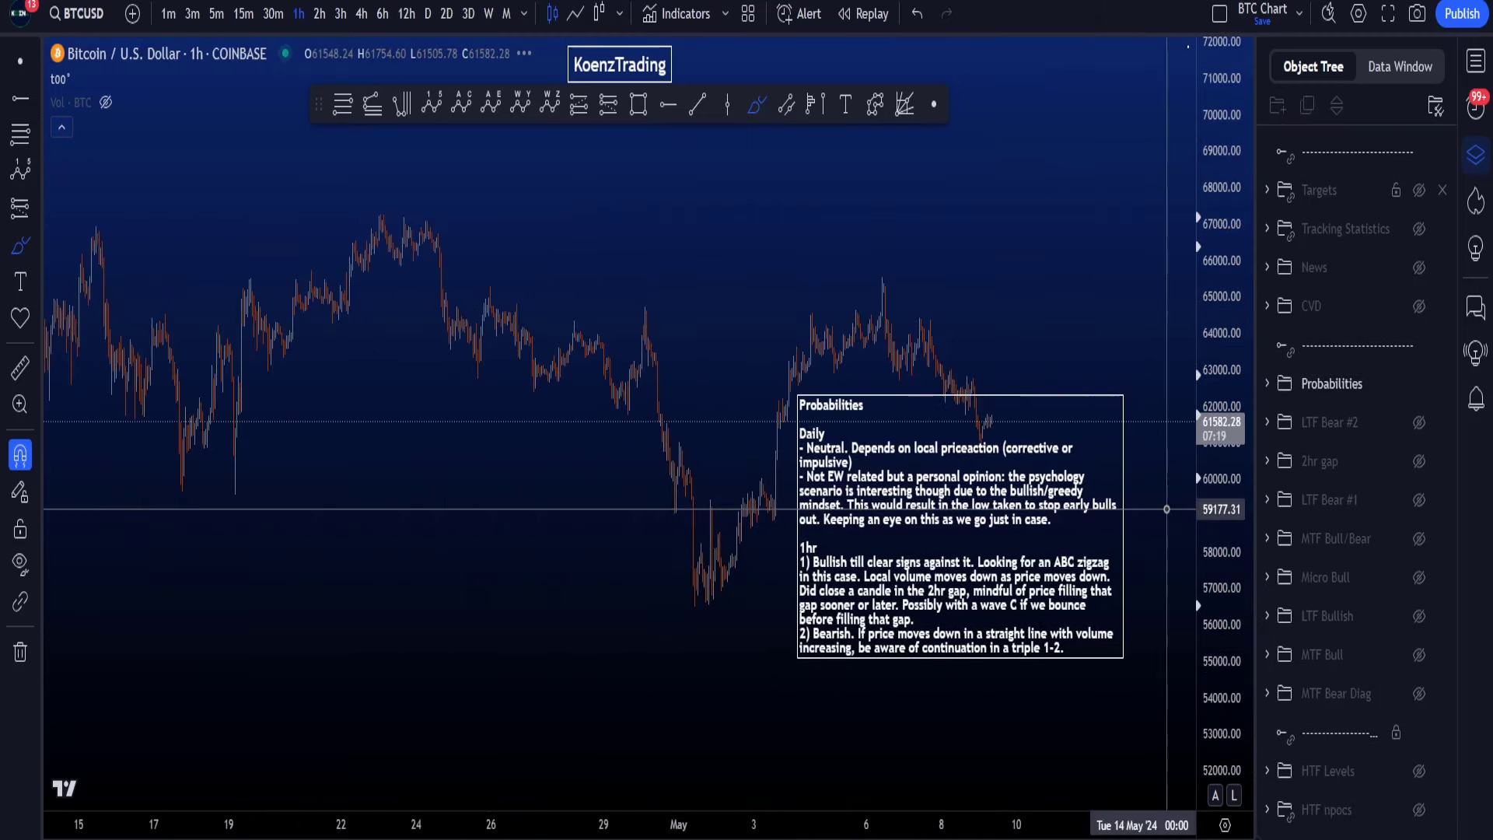
{"action": "mouse_move", "coordinate": [155, 259]}
{"action": "left_mouse_down"}
{"action": "mouse_move", "coordinate": [323, 311]}
{"action": "mouse_move", "coordinate": [642, 552]}
{"action": "mouse_move", "coordinate": [696, 618]}
{"action": "mouse_move", "coordinate": [817, 346]}
{"action": "mouse_move", "coordinate": [1073, 126]}
{"action": "mouse_move", "coordinate": [1180, 784]}
{"action": "left_mouse_up"}
{"action": "key", "text": "ctrl+z"}
{"action": "scroll", "coordinate": [1010, 515], "scroll_direction": "up", "scroll_amount": 4}
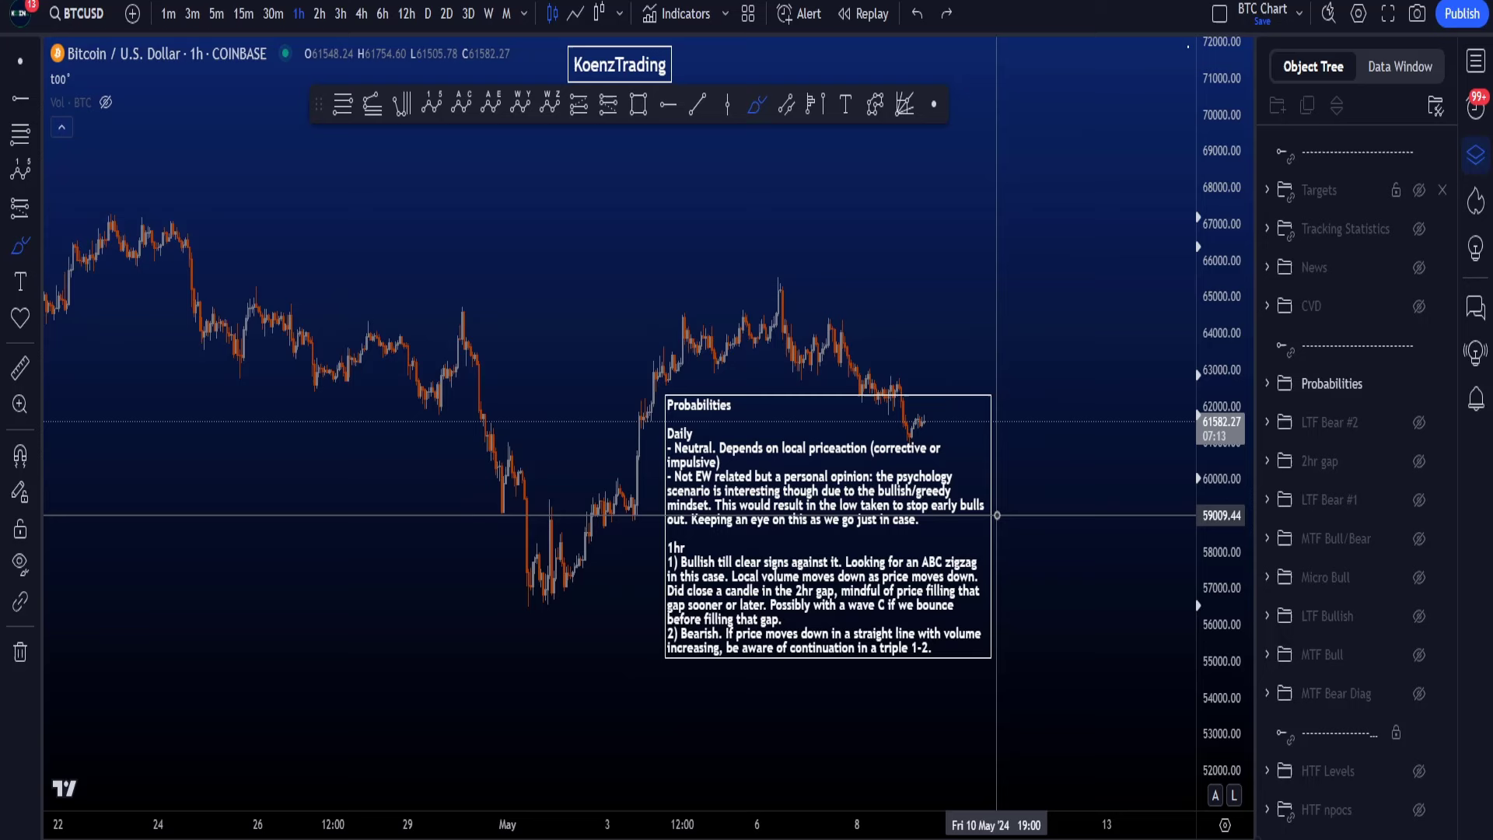
{"action": "mouse_move", "coordinate": [233, 248]}
{"action": "left_mouse_down"}
{"action": "mouse_move", "coordinate": [375, 397]}
{"action": "mouse_move", "coordinate": [535, 622]}
{"action": "mouse_move", "coordinate": [848, 393]}
{"action": "mouse_move", "coordinate": [923, 600]}
{"action": "left_mouse_up"}
{"action": "key", "text": "ctrl+z"}
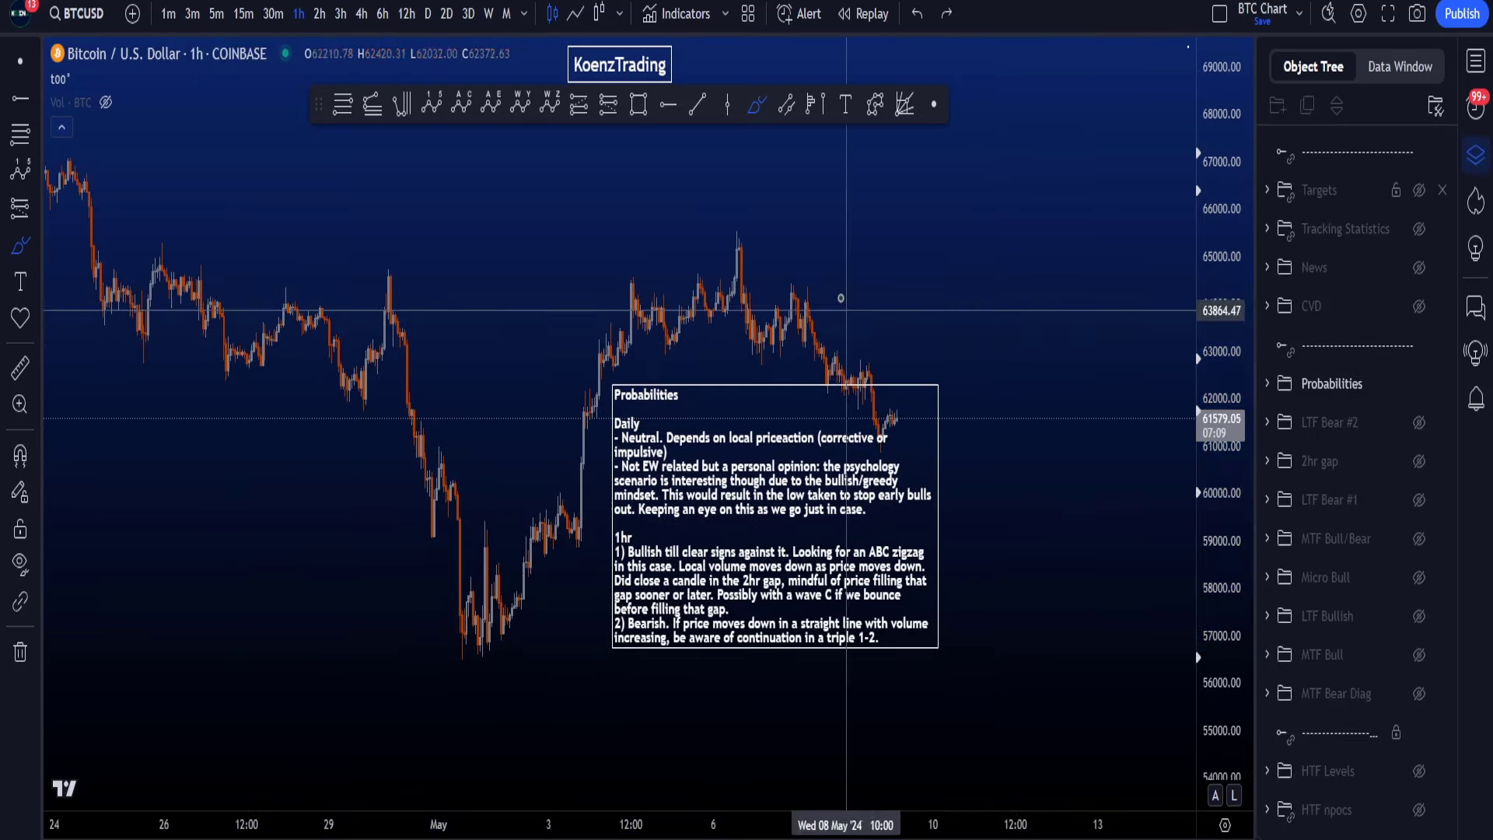
Brush around the note's 1hr section, circle its line about staying bullish till clear signs against it, and undo both strokes.
{"action": "scroll", "coordinate": [980, 486], "scroll_direction": "up", "scroll_amount": 3}
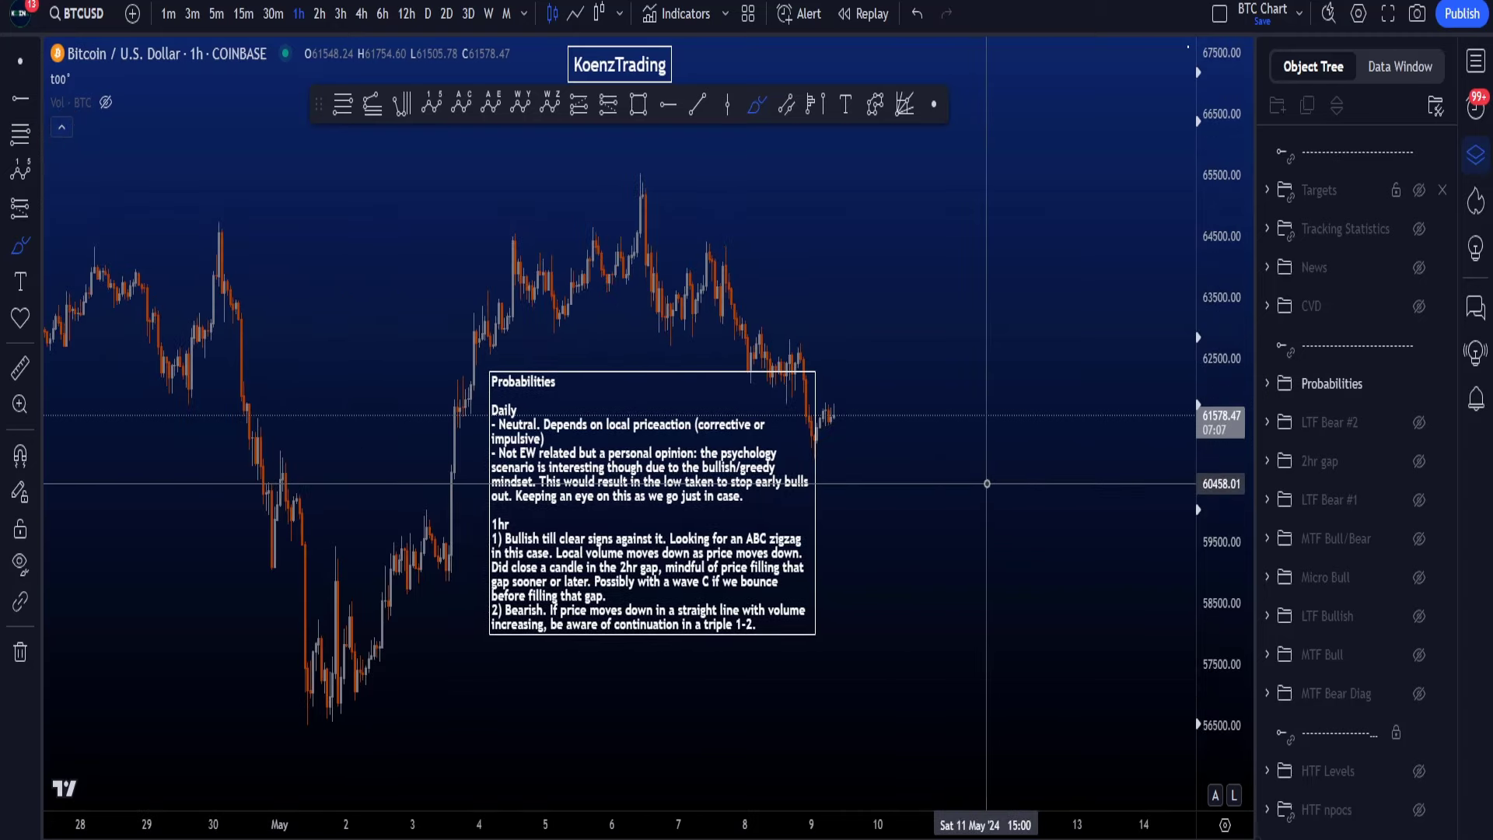
{"action": "scroll", "coordinate": [943, 504], "scroll_direction": "up", "scroll_amount": 2}
{"action": "left_click_drag", "start_coordinate": [321, 509], "coordinate": [319, 675]}
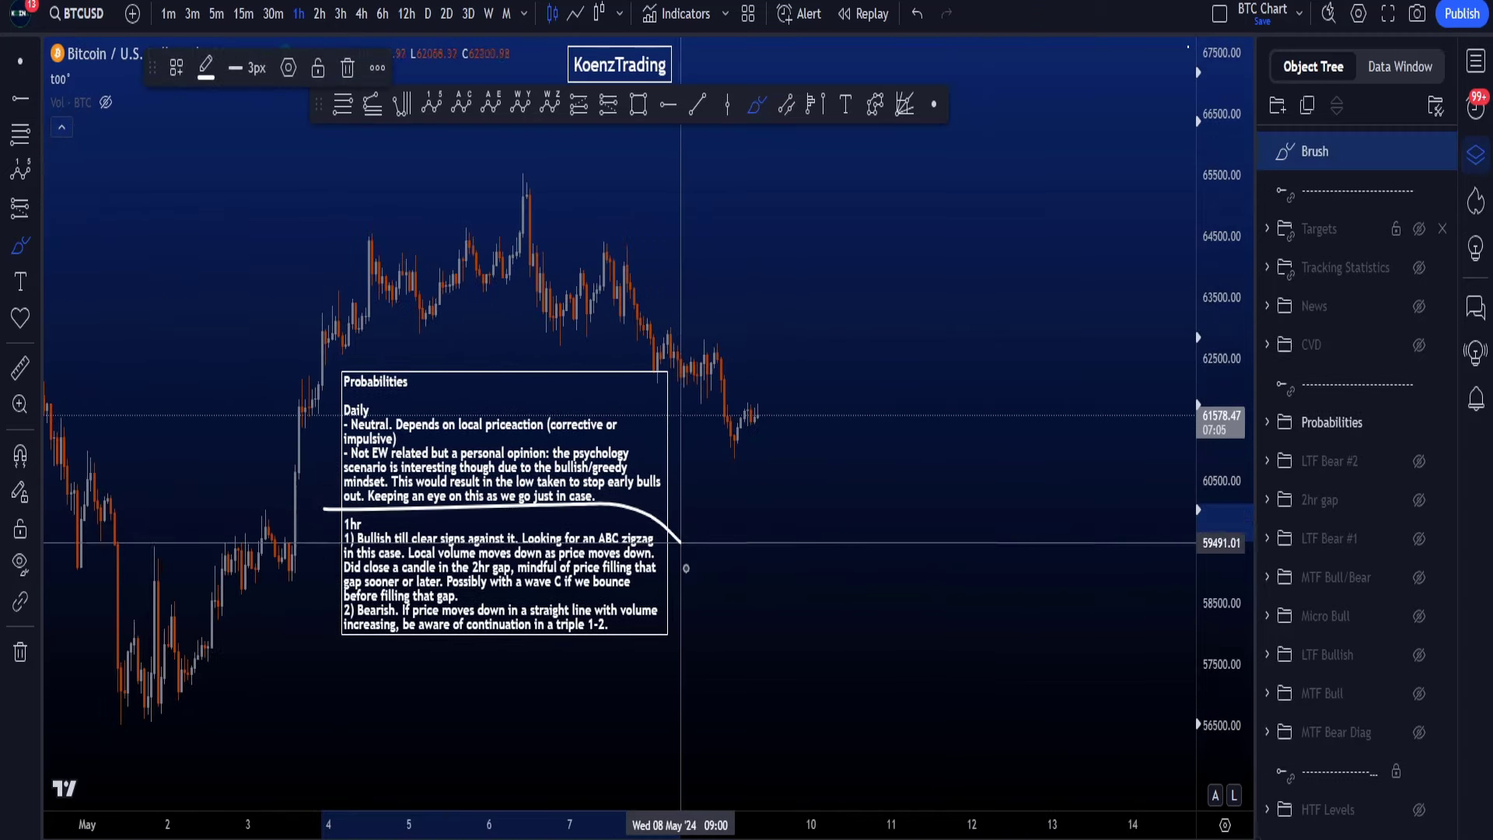
{"action": "key", "text": "ctrl+z"}
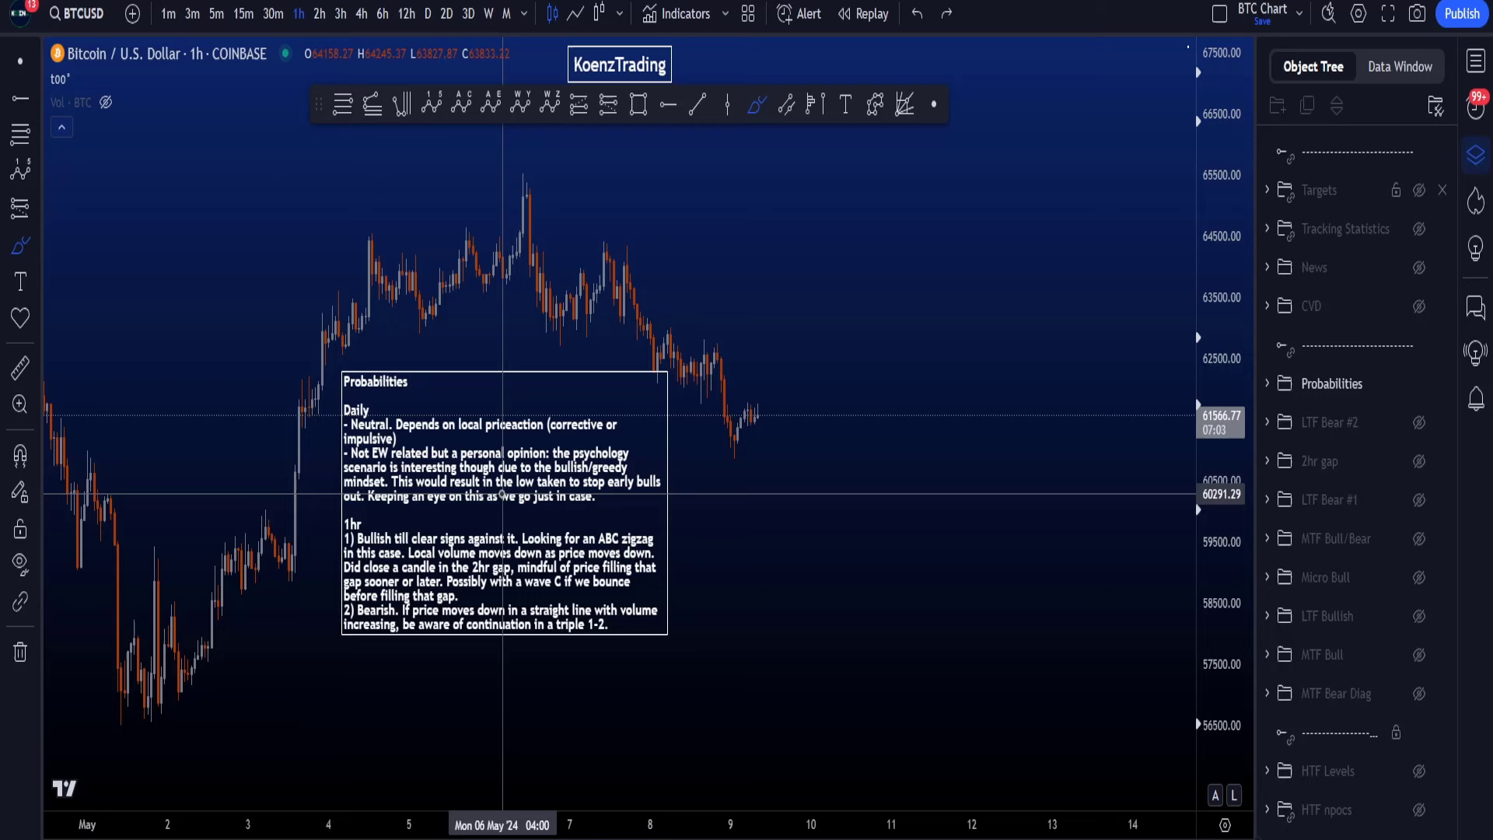
{"action": "left_click_drag", "start_coordinate": [503, 494], "coordinate": [437, 505]}
{"action": "mouse_move", "coordinate": [282, 525]}
{"action": "left_mouse_down"}
{"action": "mouse_move", "coordinate": [366, 510]}
{"action": "mouse_move", "coordinate": [443, 522]}
{"action": "mouse_move", "coordinate": [436, 549]}
{"action": "mouse_move", "coordinate": [279, 551]}
{"action": "left_mouse_up"}
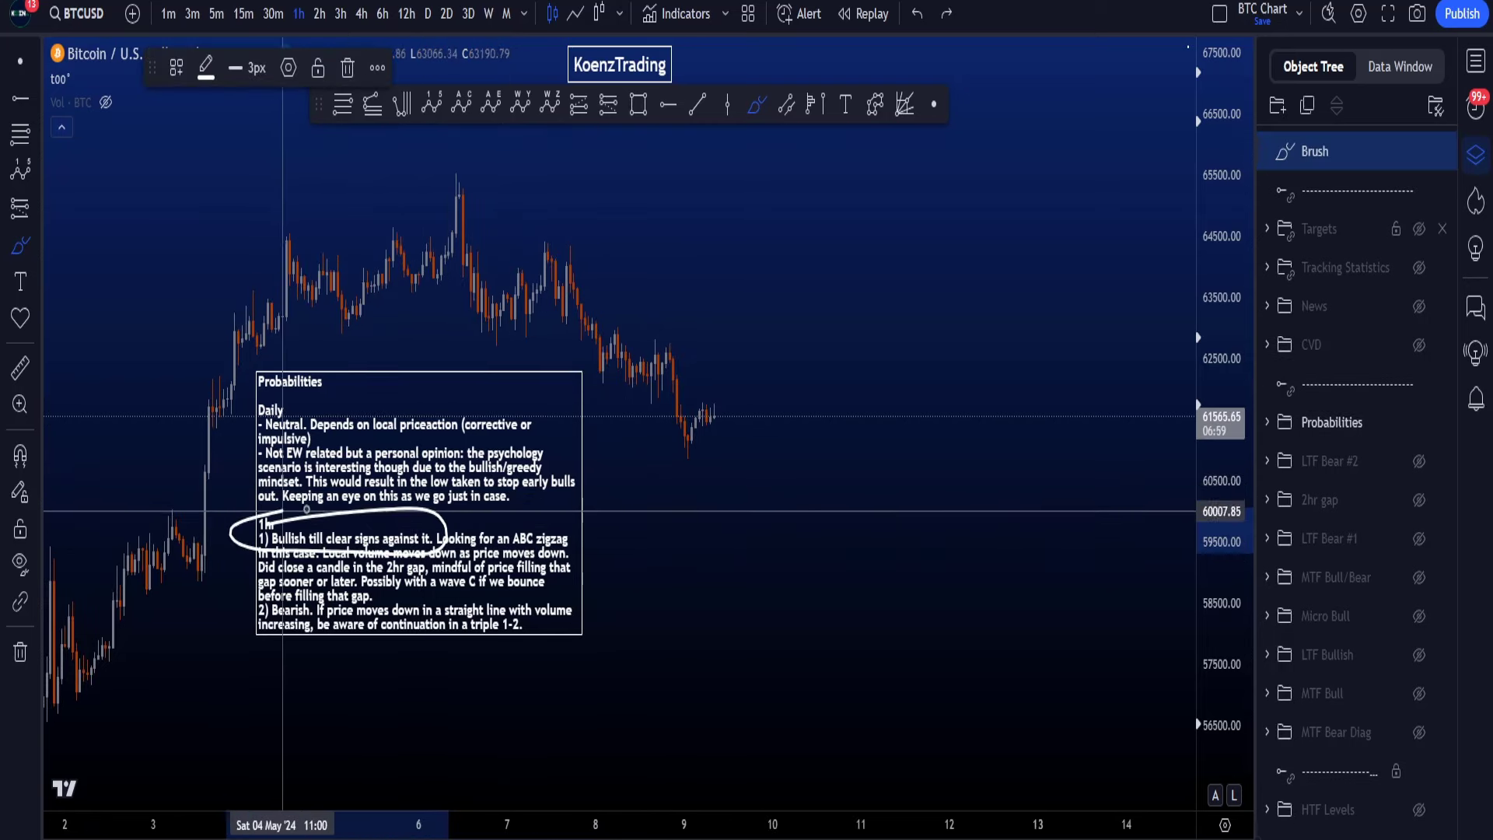
{"action": "key", "text": "ctrl+z"}
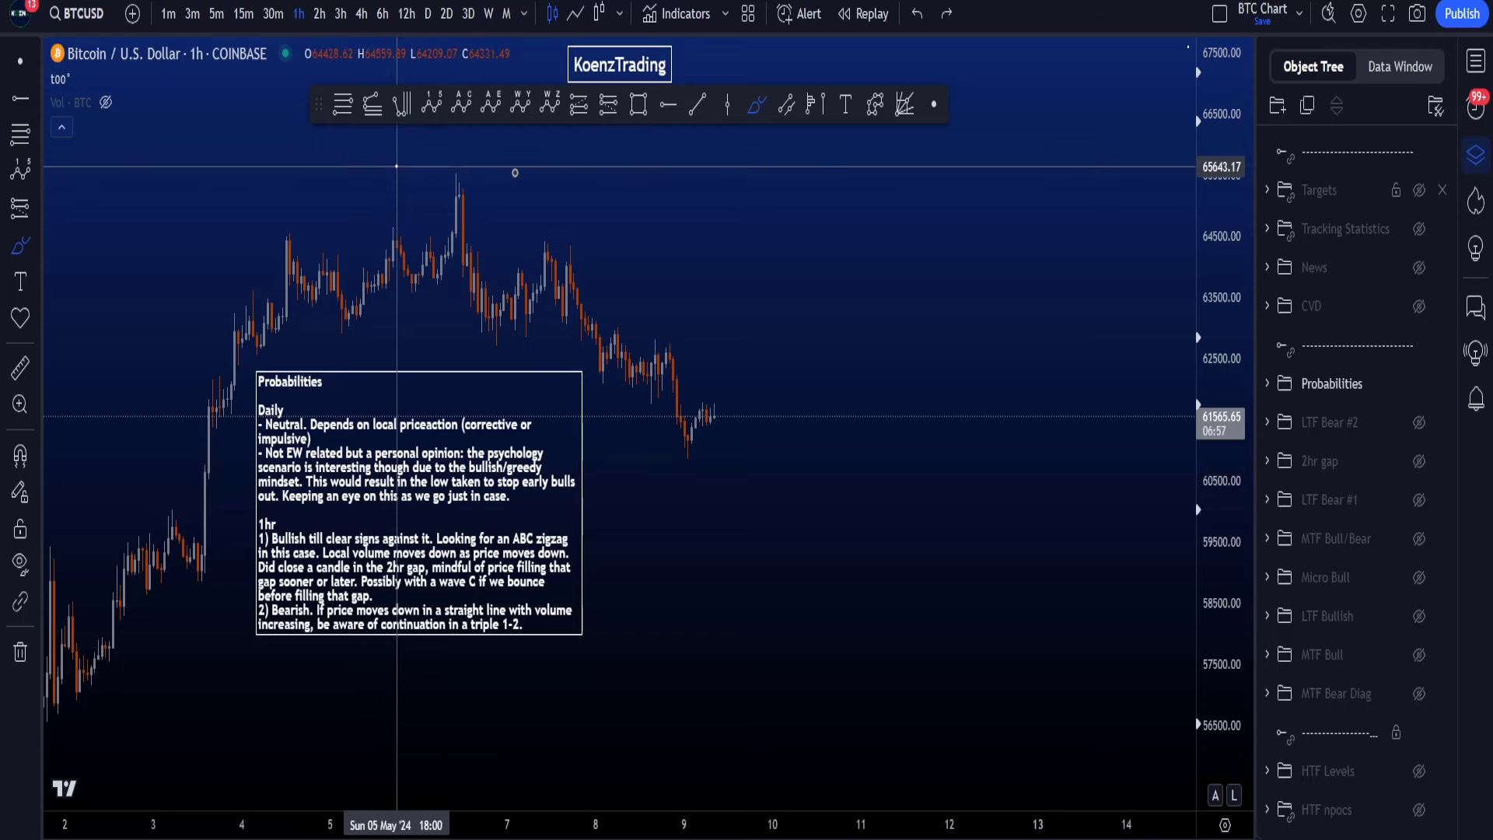
Brush a level line above the 6 May high at about 65600 and a mark near the early May low, and undo both.
{"action": "left_click_drag", "start_coordinate": [410, 167], "coordinate": [514, 173]}
{"action": "left_click_drag", "start_coordinate": [87, 693], "coordinate": [49, 704]}
{"action": "key", "text": "ctrl+z"}
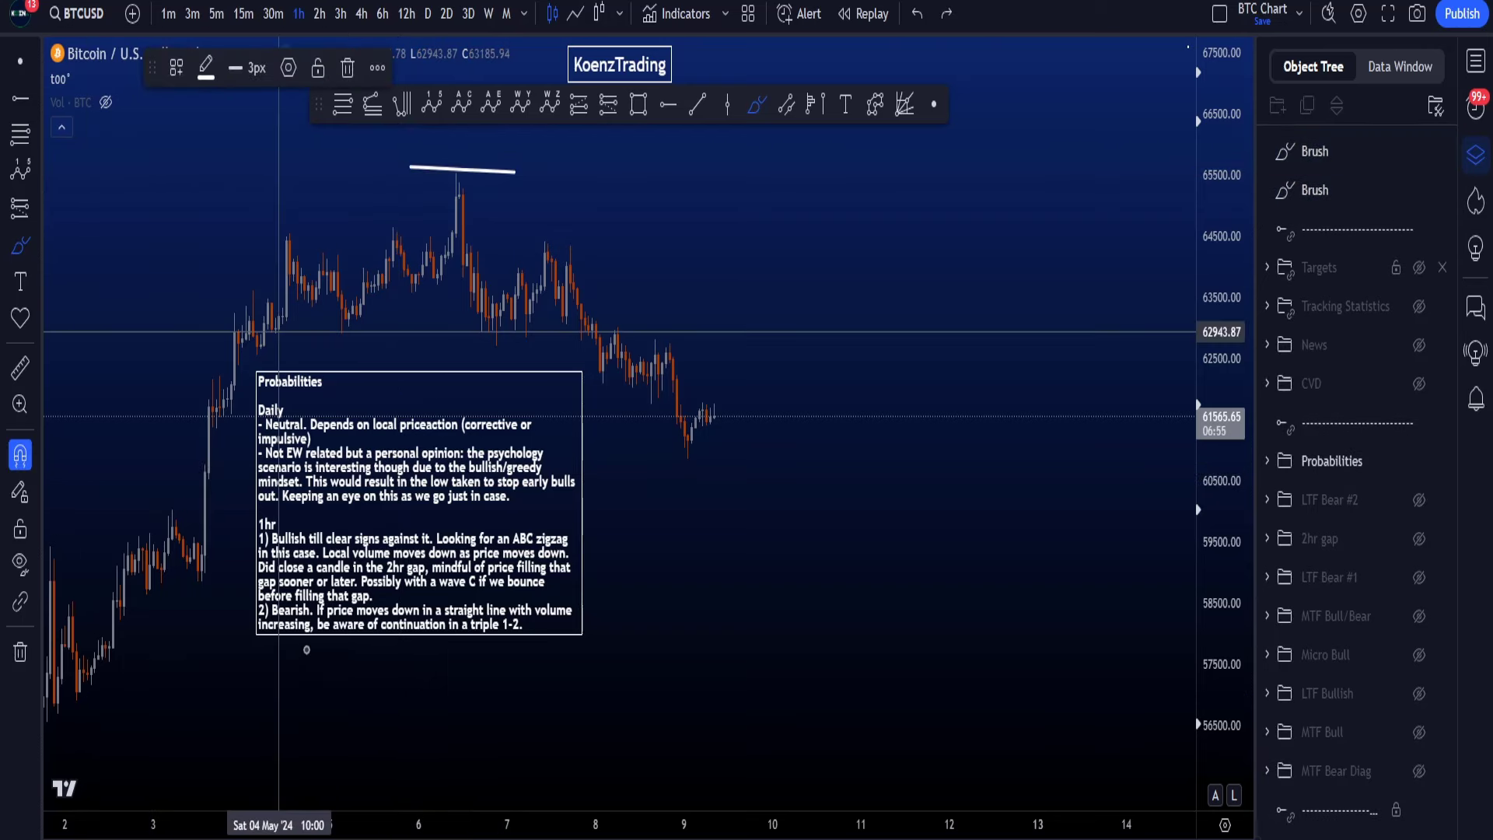
{"action": "key", "text": "ctrl+z"}
{"action": "key", "text": "ctrl+z"}
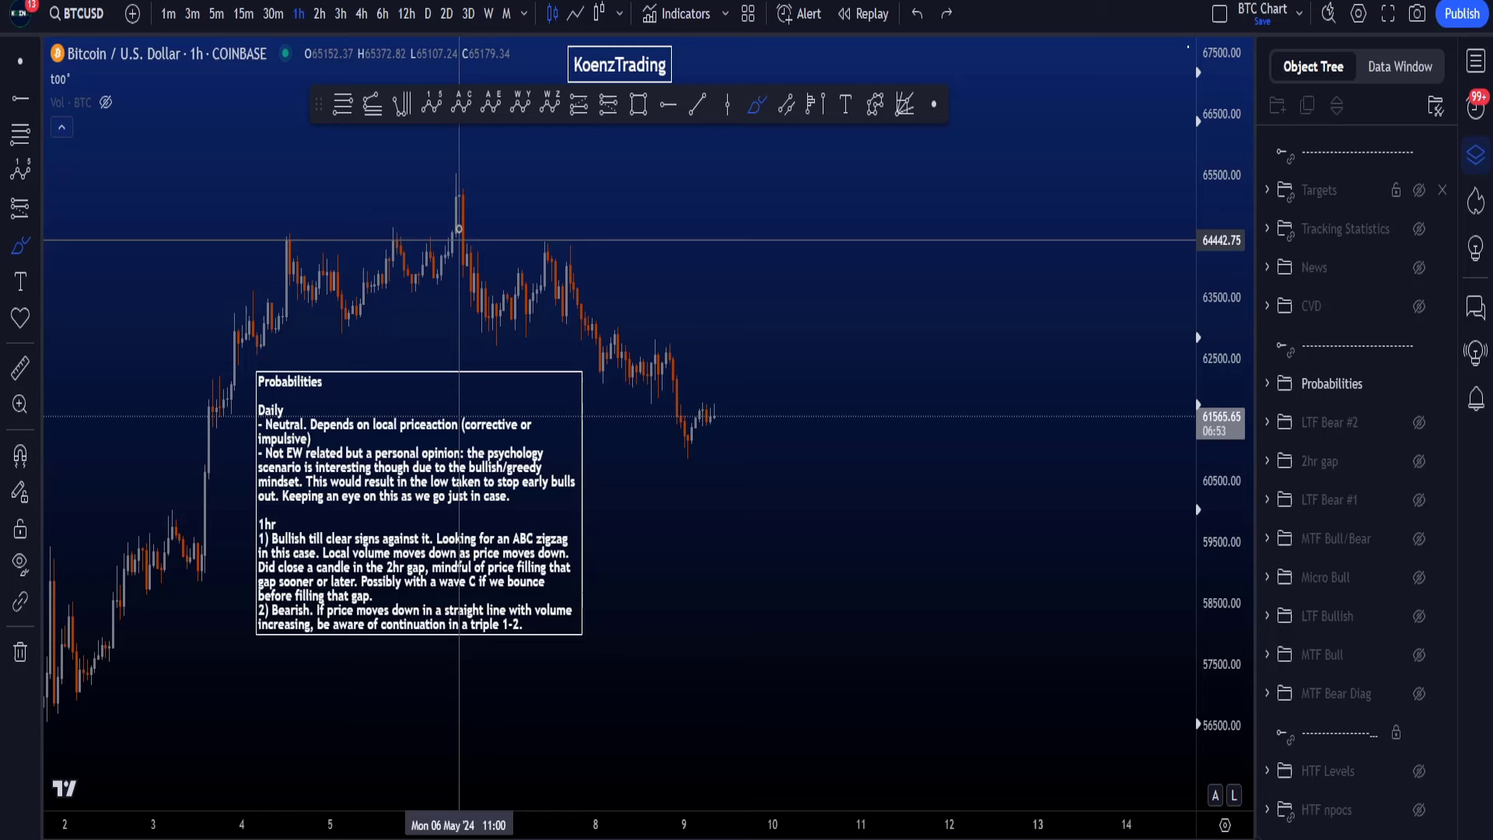
Brush a stroke from the 6 May high down to about 59400 and underline the note's local volume sentence, undoing each.
{"action": "mouse_move", "coordinate": [460, 224]}
{"action": "left_mouse_down"}
{"action": "mouse_move", "coordinate": [643, 397]}
{"action": "mouse_move", "coordinate": [704, 514]}
{"action": "mouse_move", "coordinate": [805, 359]}
{"action": "mouse_move", "coordinate": [906, 465]}
{"action": "mouse_move", "coordinate": [918, 548]}
{"action": "left_mouse_up"}
{"action": "key", "text": "ctrl+z"}
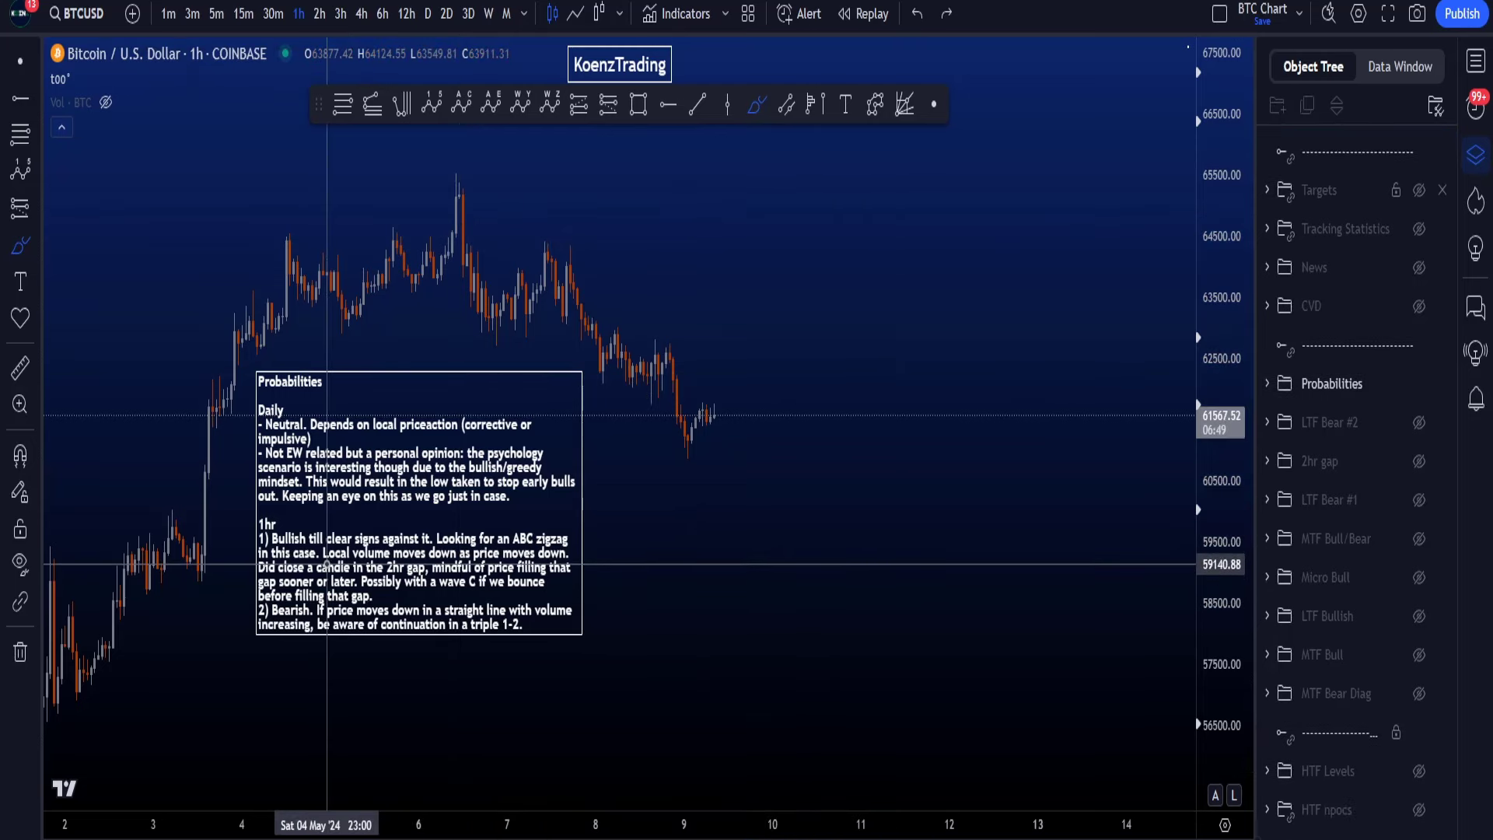
{"action": "left_click_drag", "start_coordinate": [327, 564], "coordinate": [416, 559]}
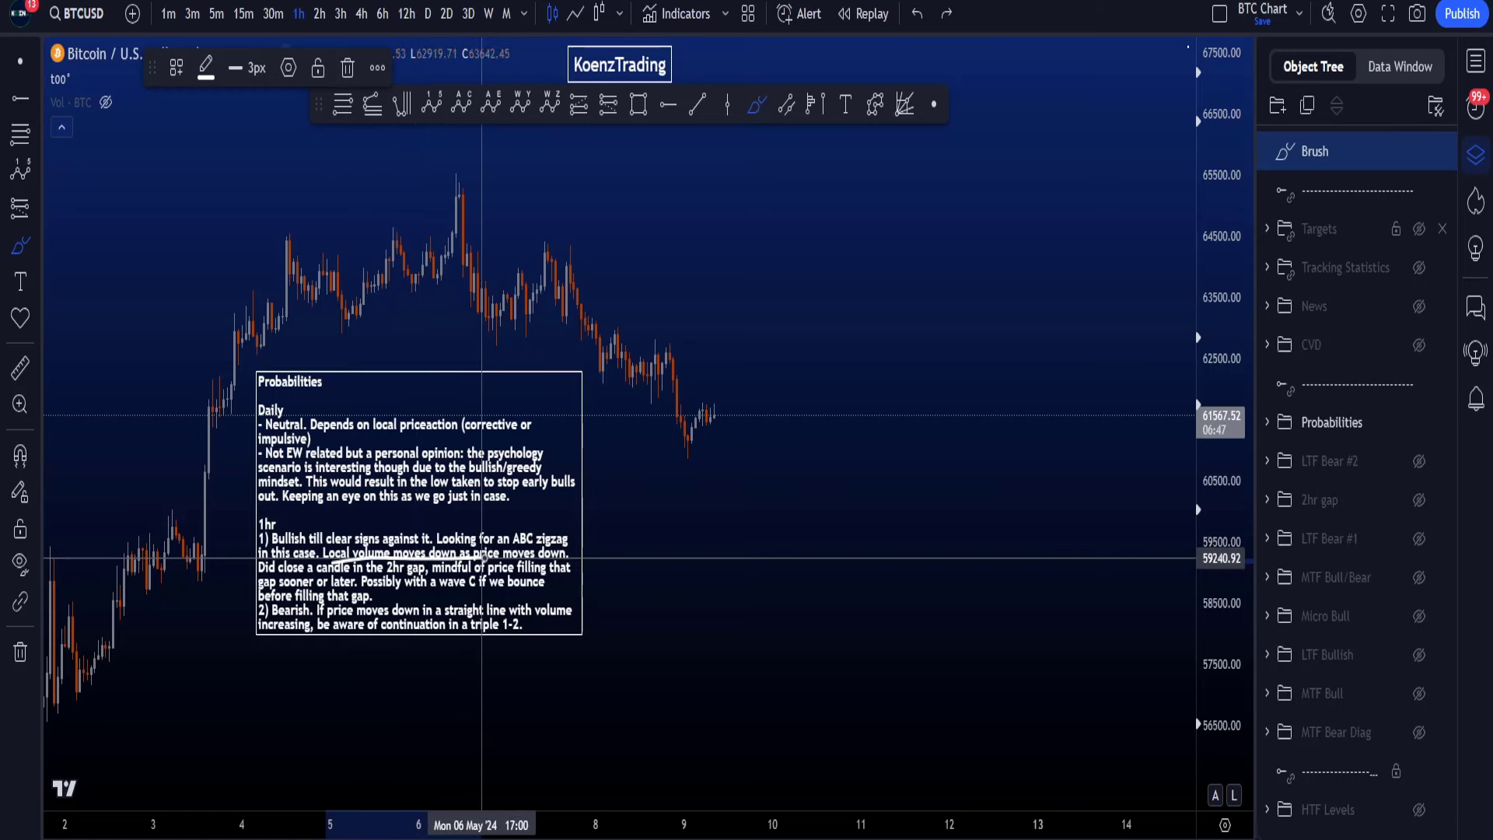
{"action": "key", "text": "ctrl+z"}
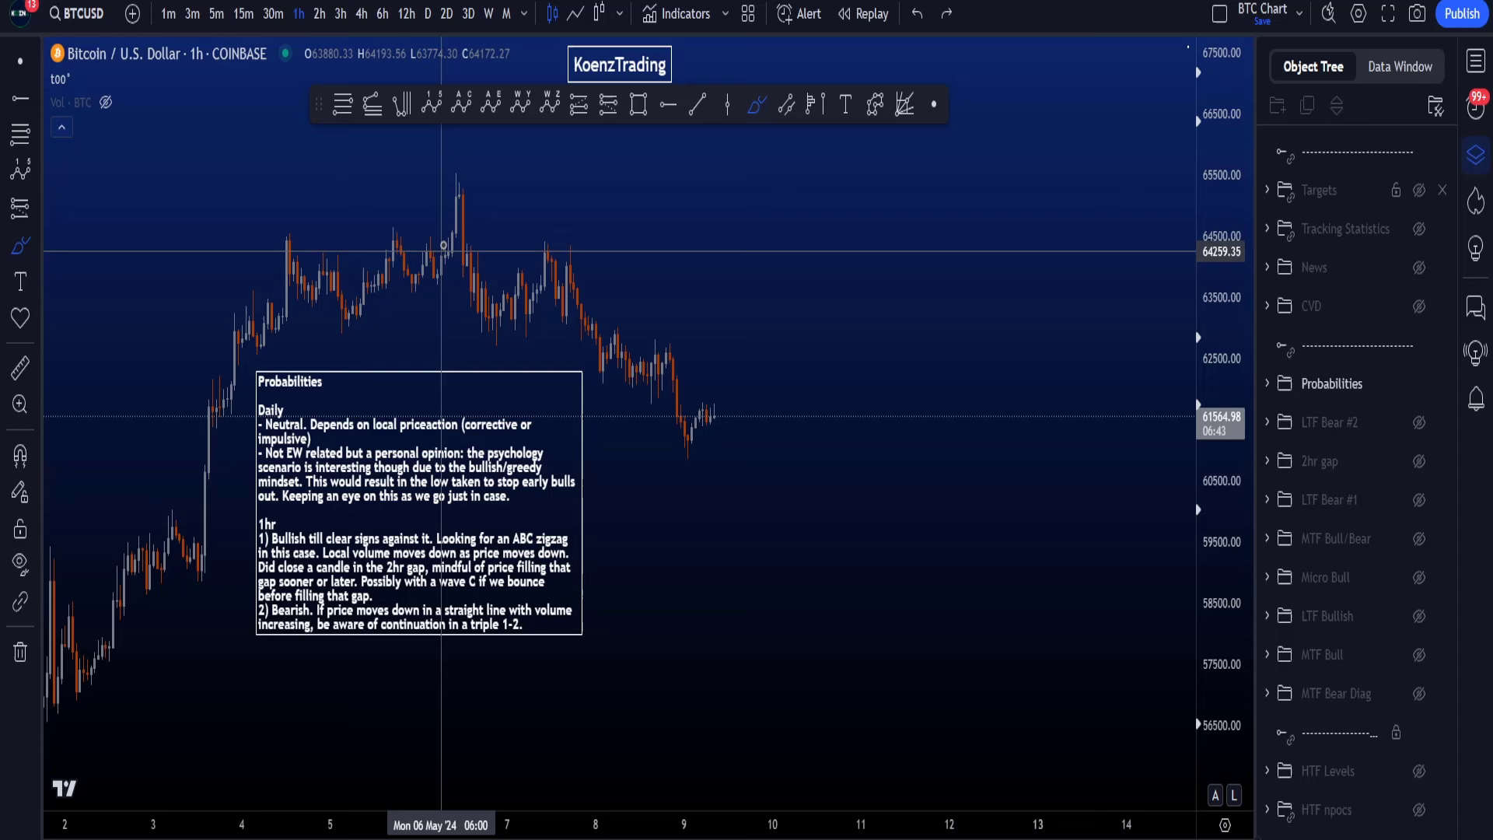
Brush a zigzag from the 6 May high down to about 60100 and up to 62600, loop around the rebound, and undo both.
{"action": "mouse_move", "coordinate": [462, 220]}
{"action": "left_mouse_down"}
{"action": "mouse_move", "coordinate": [583, 276]}
{"action": "mouse_move", "coordinate": [757, 500]}
{"action": "mouse_move", "coordinate": [800, 407]}
{"action": "mouse_move", "coordinate": [850, 350]}
{"action": "left_mouse_up"}
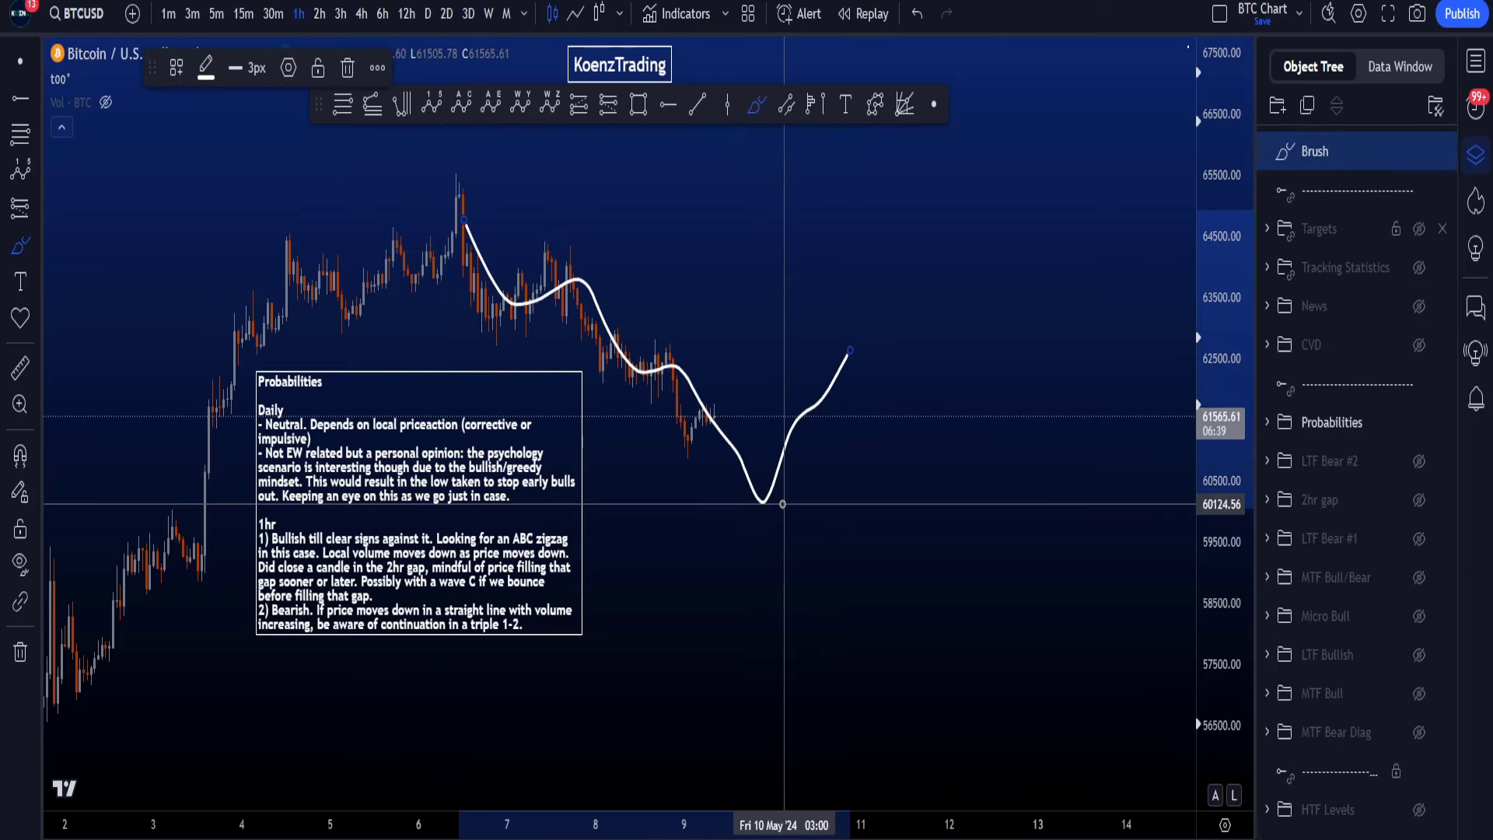
{"action": "mouse_move", "coordinate": [792, 498]}
{"action": "left_mouse_down"}
{"action": "mouse_move", "coordinate": [893, 300]}
{"action": "mouse_move", "coordinate": [793, 498]}
{"action": "mouse_move", "coordinate": [813, 479]}
{"action": "left_mouse_up"}
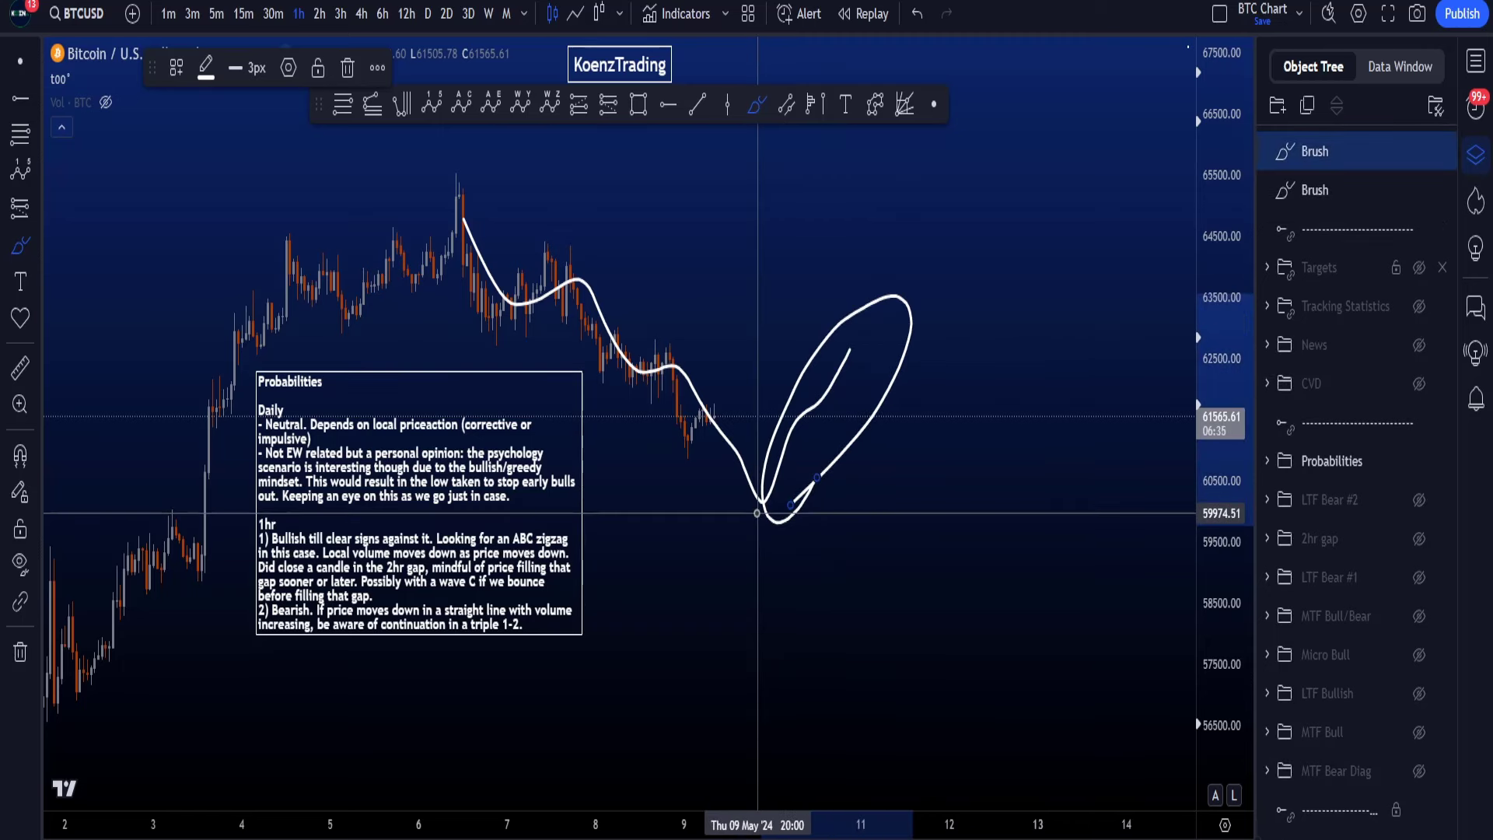
{"action": "key", "text": "ctrl+z"}
{"action": "key", "text": "ctrl+z"}
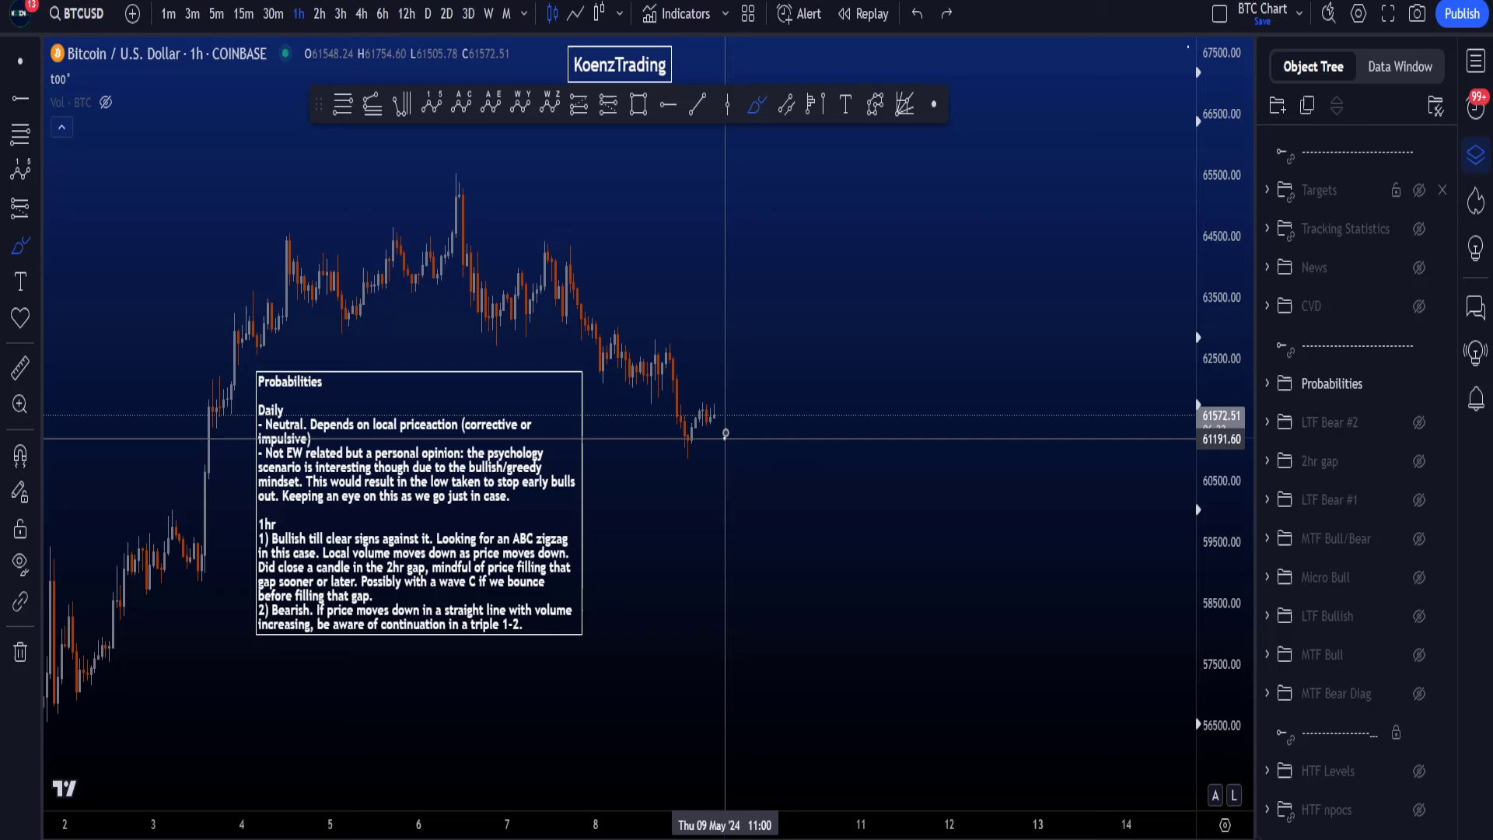
Brush a mark at the latest candles and another beside the 3 May rally, and undo the strokes.
{"action": "mouse_move", "coordinate": [726, 434]}
{"action": "left_mouse_down"}
{"action": "mouse_move", "coordinate": [655, 434]}
{"action": "mouse_move", "coordinate": [723, 434]}
{"action": "left_mouse_up"}
{"action": "mouse_move", "coordinate": [167, 423]}
{"action": "left_mouse_down"}
{"action": "mouse_move", "coordinate": [234, 430]}
{"action": "mouse_move", "coordinate": [240, 527]}
{"action": "mouse_move", "coordinate": [242, 437]}
{"action": "mouse_move", "coordinate": [213, 403]}
{"action": "left_mouse_up"}
{"action": "key", "text": "ctrl+z"}
{"action": "key", "text": "ctrl+z"}
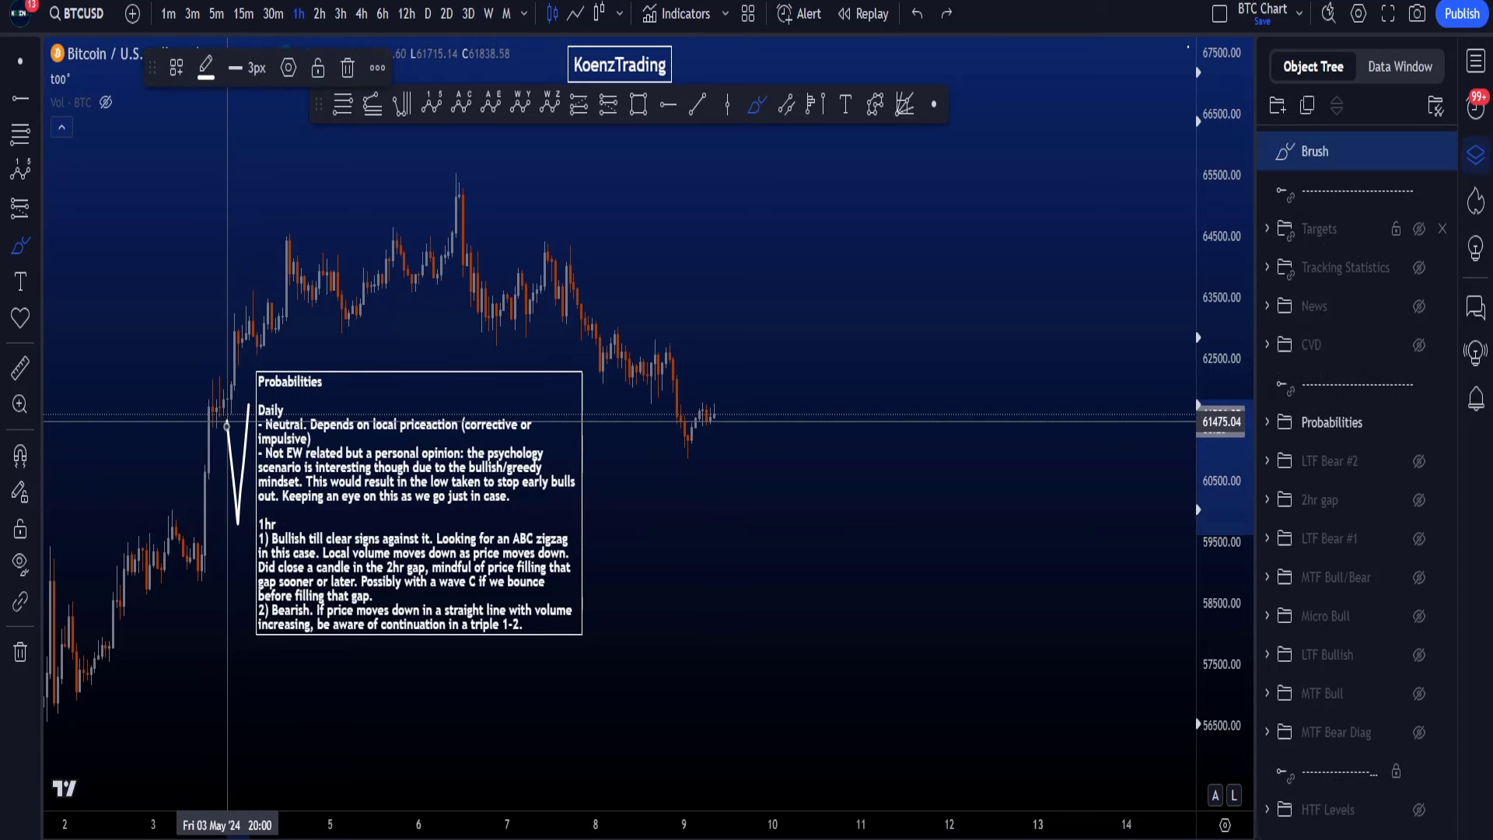
Undo the mark by the 3 May rally, brush loops around the latest low and that rally, brush a drop to about 59200, and undo both.
{"action": "key", "text": "ctrl+z"}
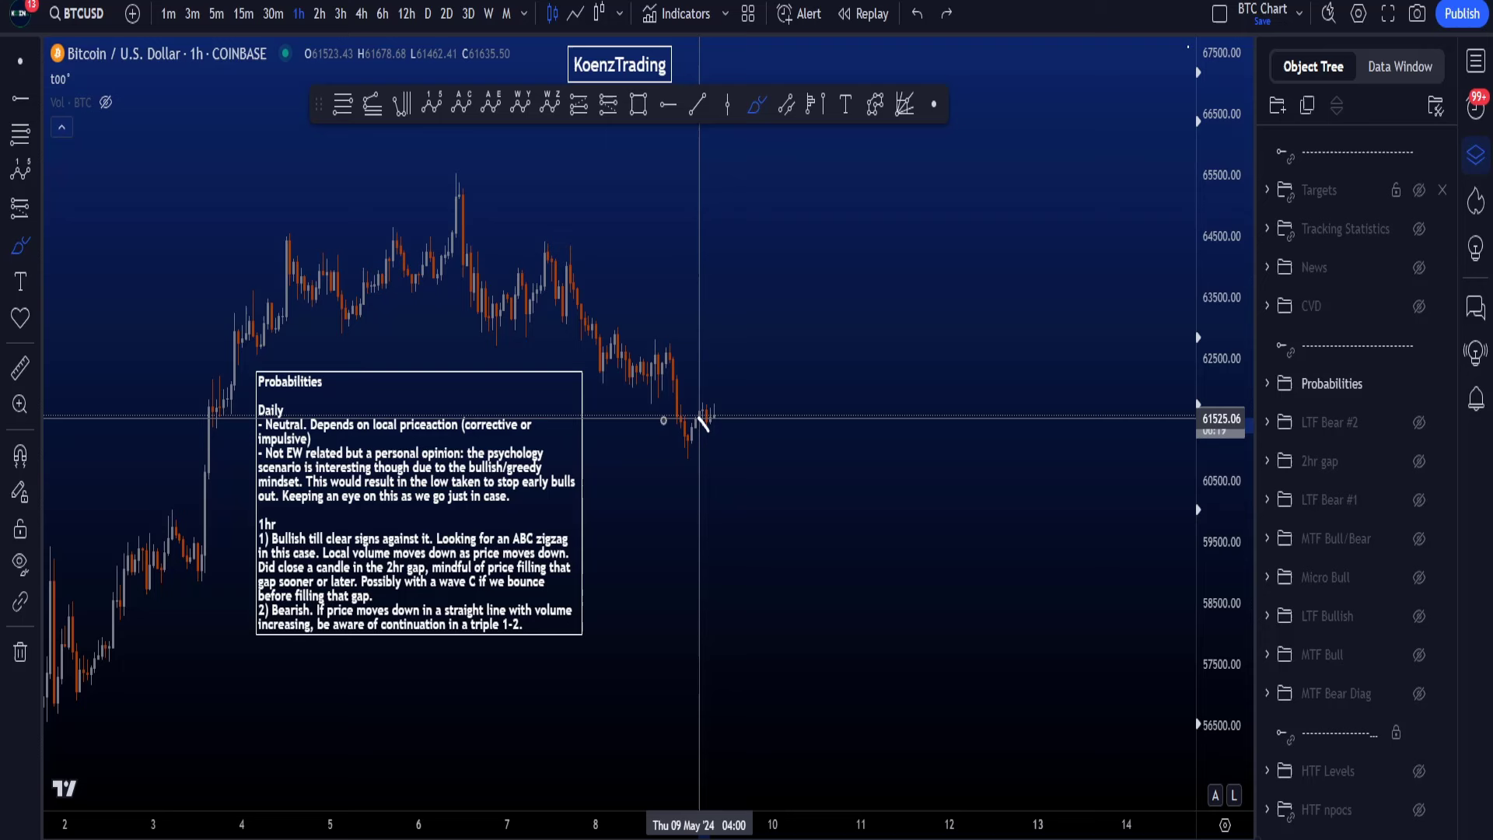
{"action": "mouse_move", "coordinate": [704, 424]}
{"action": "left_mouse_down"}
{"action": "mouse_move", "coordinate": [303, 412]}
{"action": "mouse_move", "coordinate": [166, 564]}
{"action": "mouse_move", "coordinate": [213, 396]}
{"action": "left_mouse_up"}
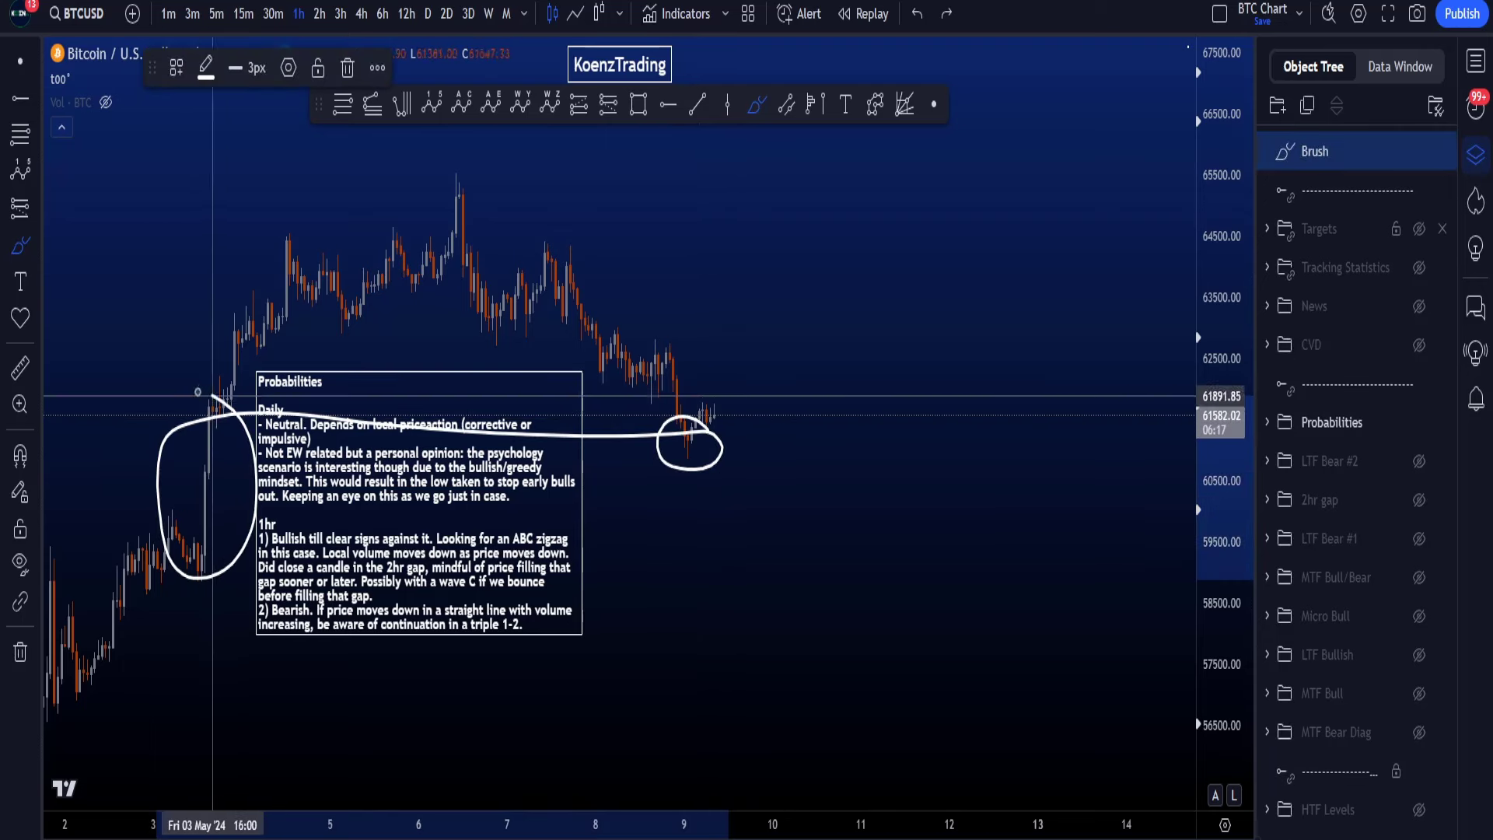
{"action": "key", "text": "ctrl+z"}
{"action": "left_click_drag", "start_coordinate": [724, 449], "coordinate": [718, 561]}
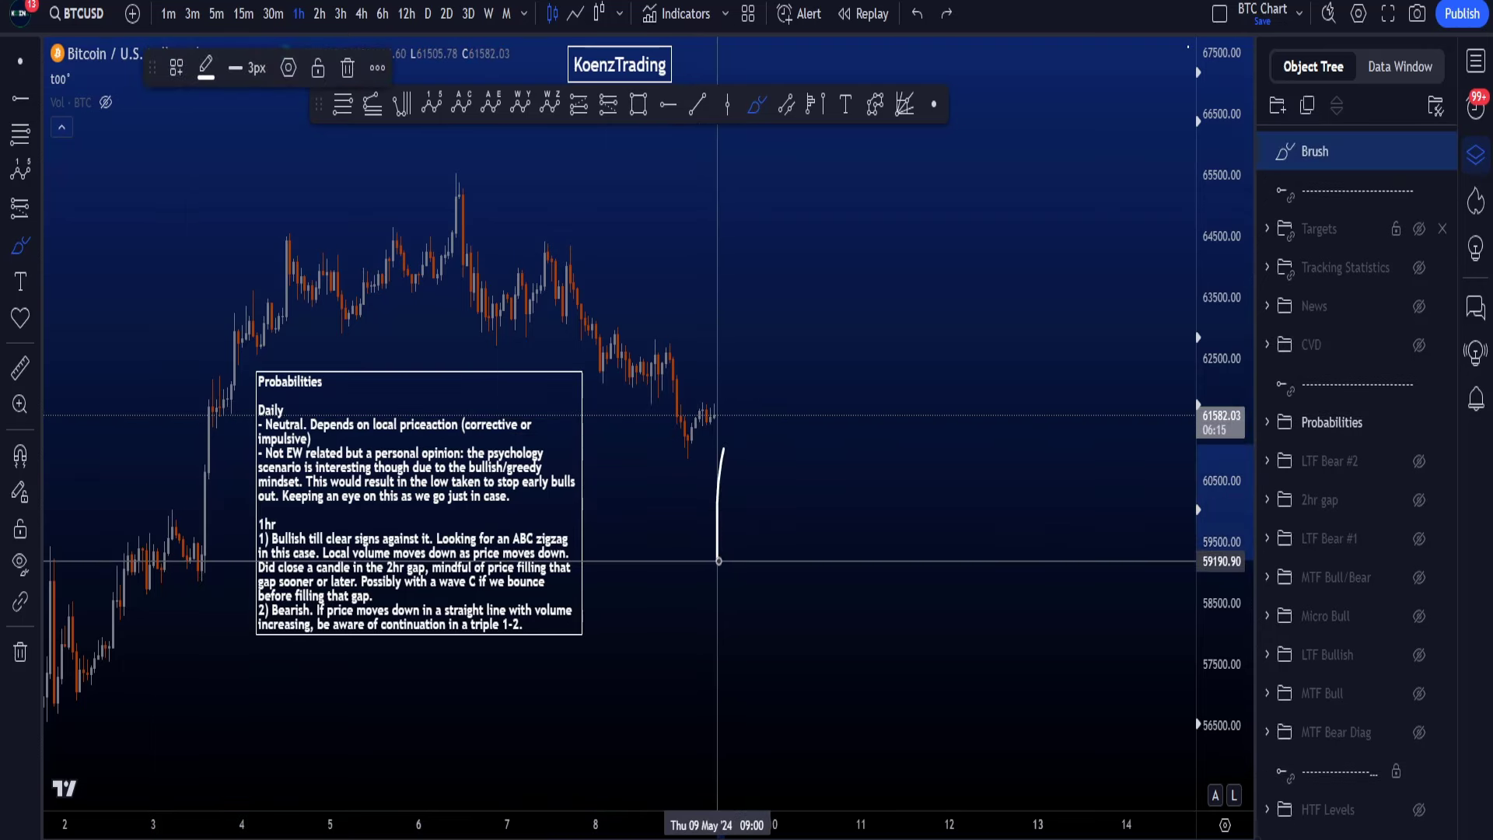
{"action": "key", "text": "ctrl+z"}
Show and hide the Targets group, and brush a loop around the note's bearish point 2 and undo it.
{"action": "left_click", "coordinate": [1419, 193]}
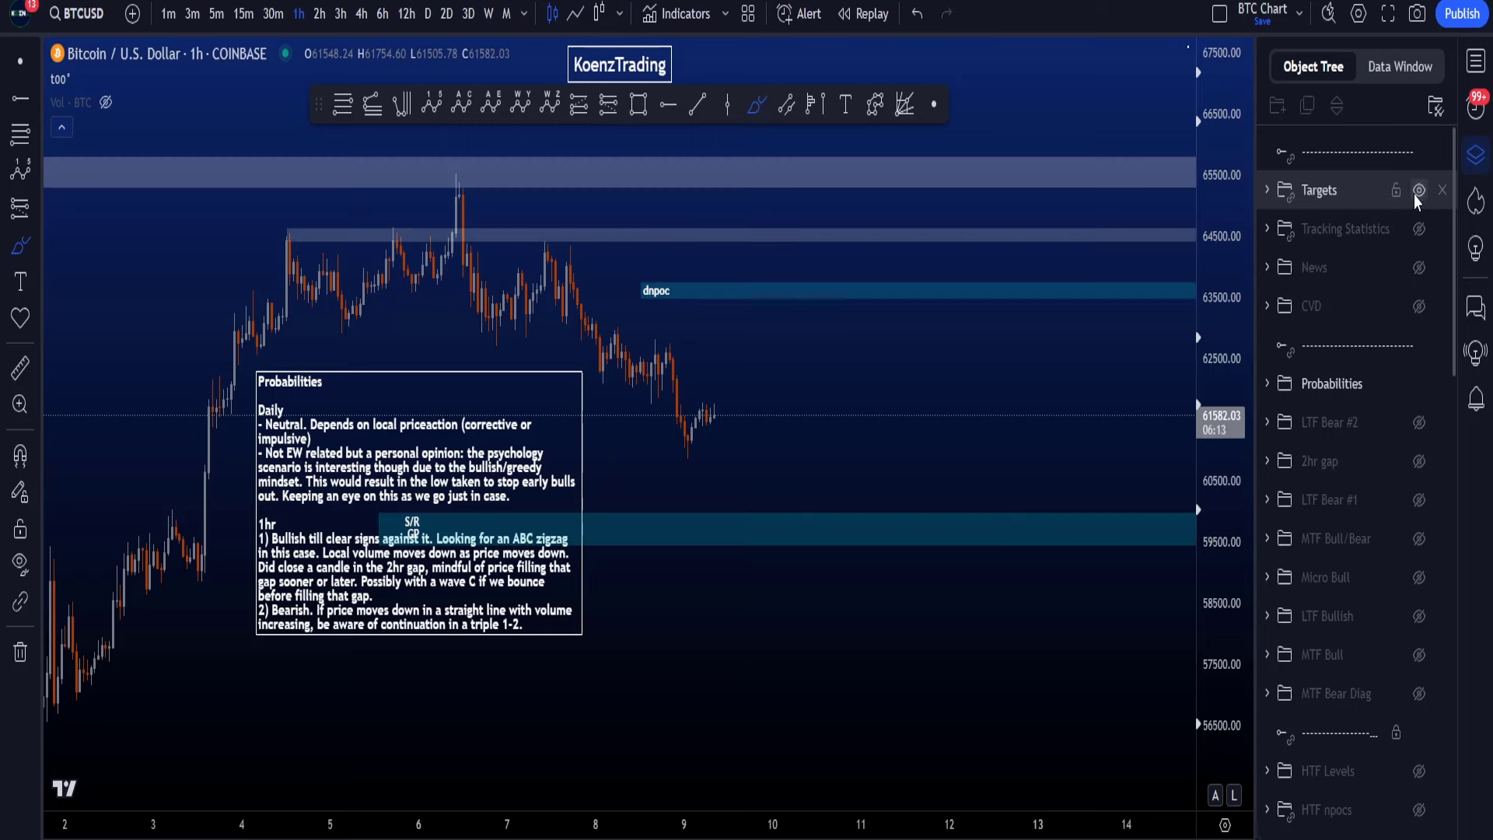
{"action": "left_click", "coordinate": [1418, 191]}
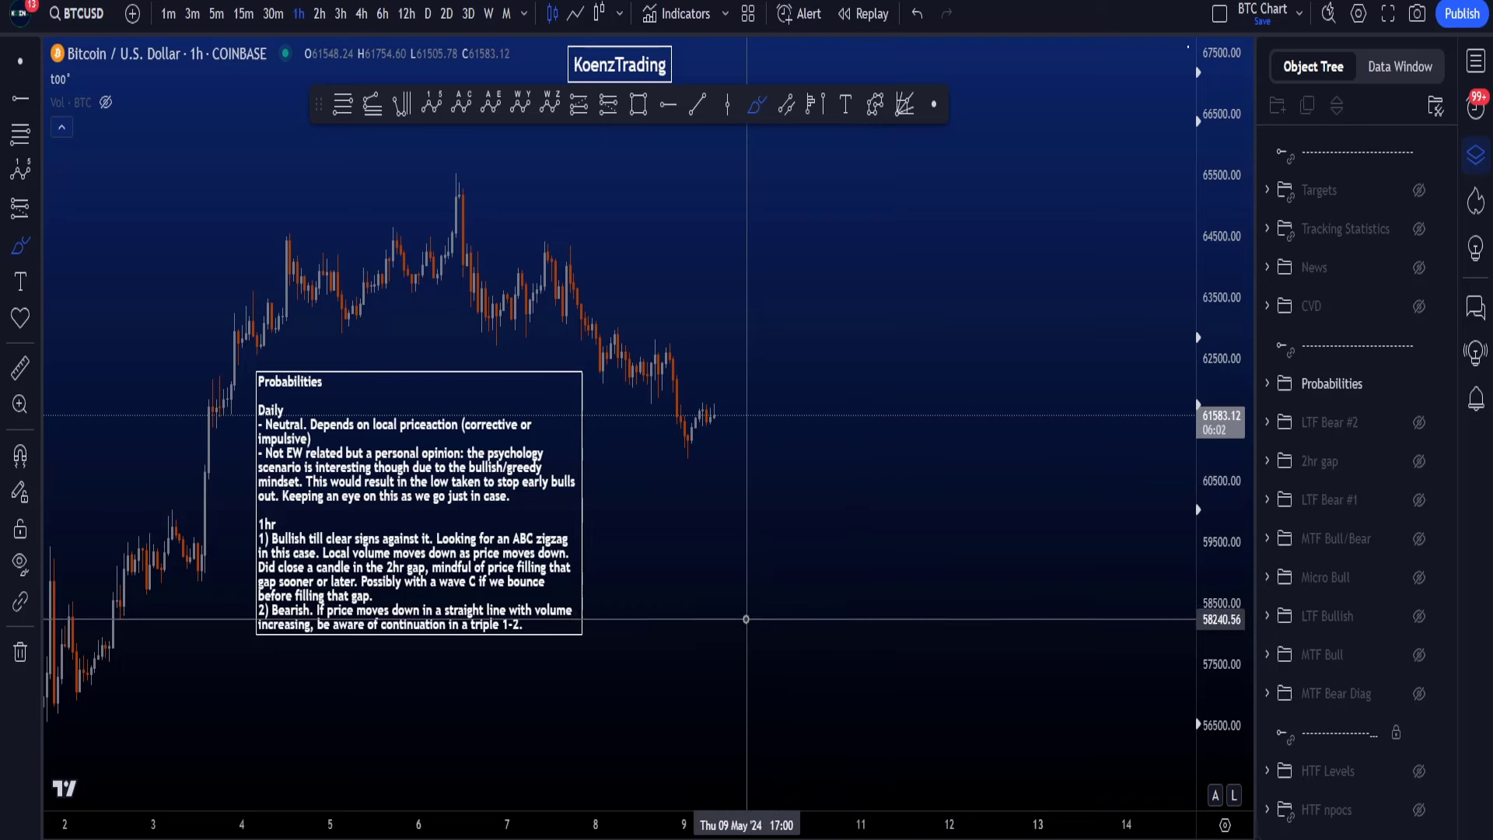
{"action": "mouse_move", "coordinate": [293, 652]}
{"action": "left_mouse_down"}
{"action": "mouse_move", "coordinate": [614, 634]}
{"action": "mouse_move", "coordinate": [184, 614]}
{"action": "mouse_move", "coordinate": [175, 640]}
{"action": "mouse_move", "coordinate": [363, 665]}
{"action": "left_mouse_up"}
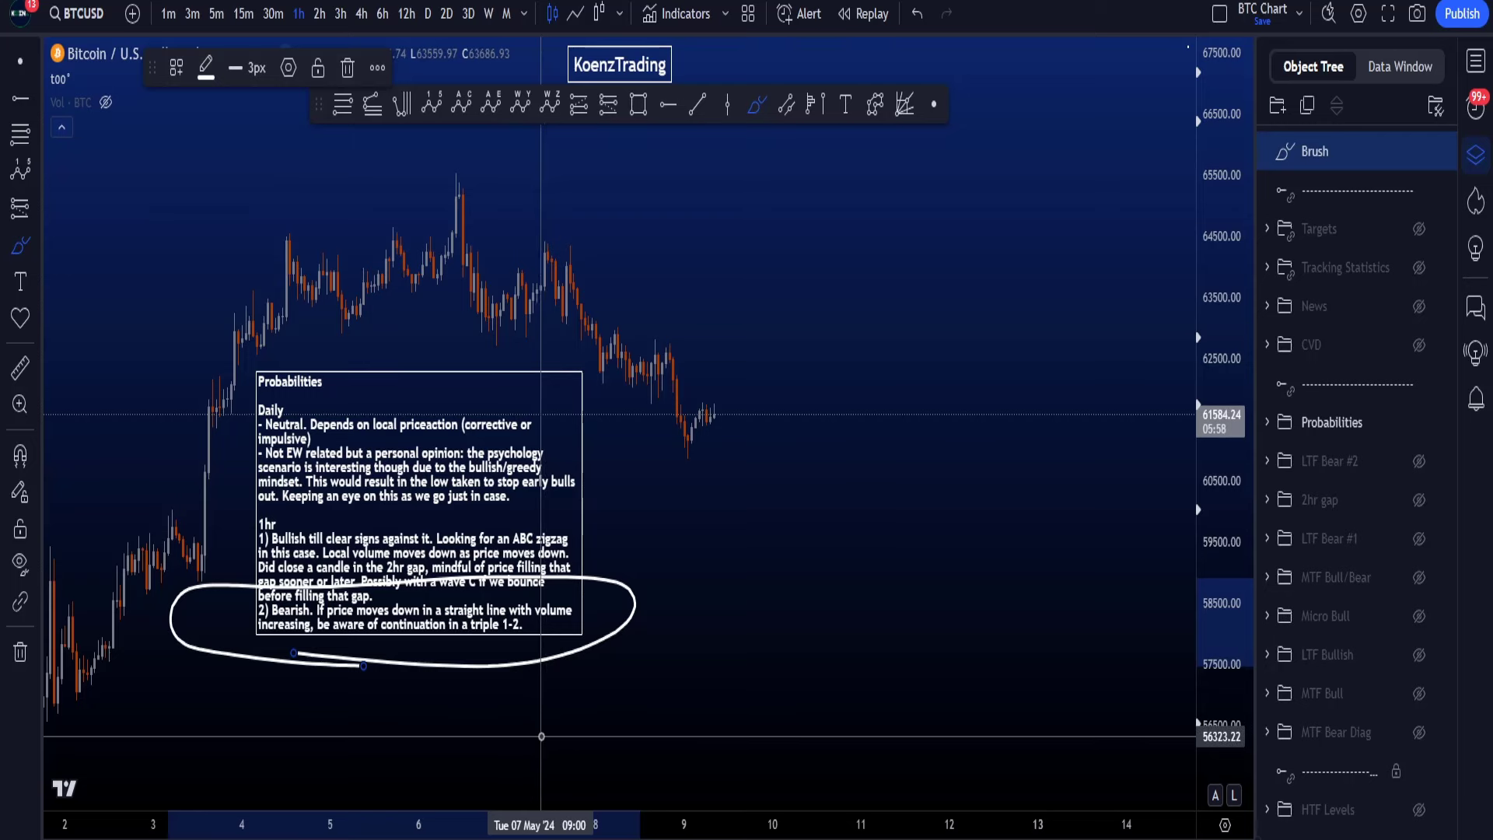
{"action": "key", "text": "ctrl+z"}
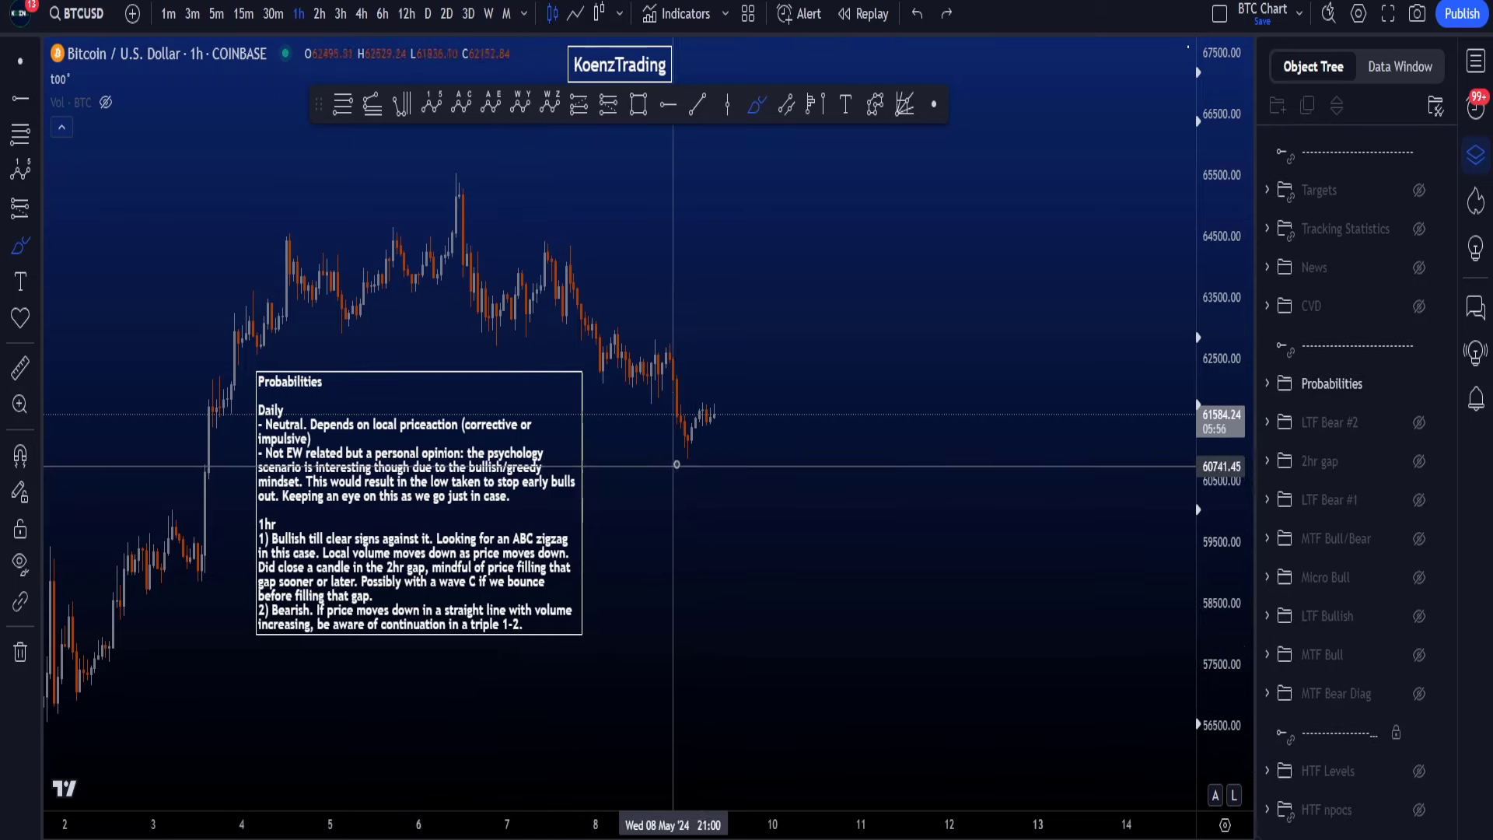
Brush a steep drop from the latest candles to about 58200, add an arrowhead with its tip near 56900, and undo the arrowhead.
{"action": "left_click_drag", "start_coordinate": [721, 432], "coordinate": [747, 622]}
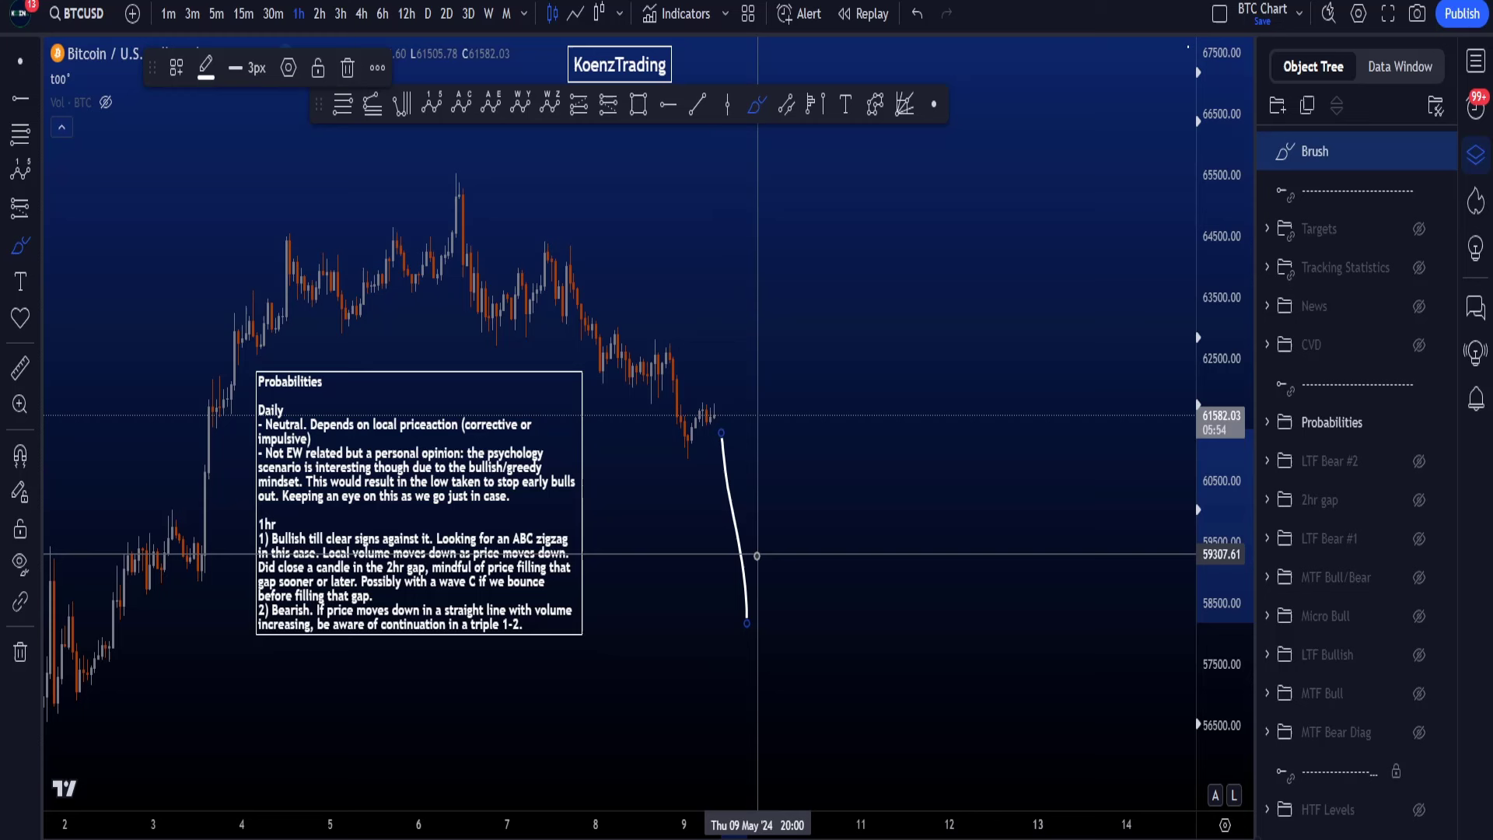
{"action": "left_click_drag", "start_coordinate": [756, 555], "coordinate": [696, 555]}
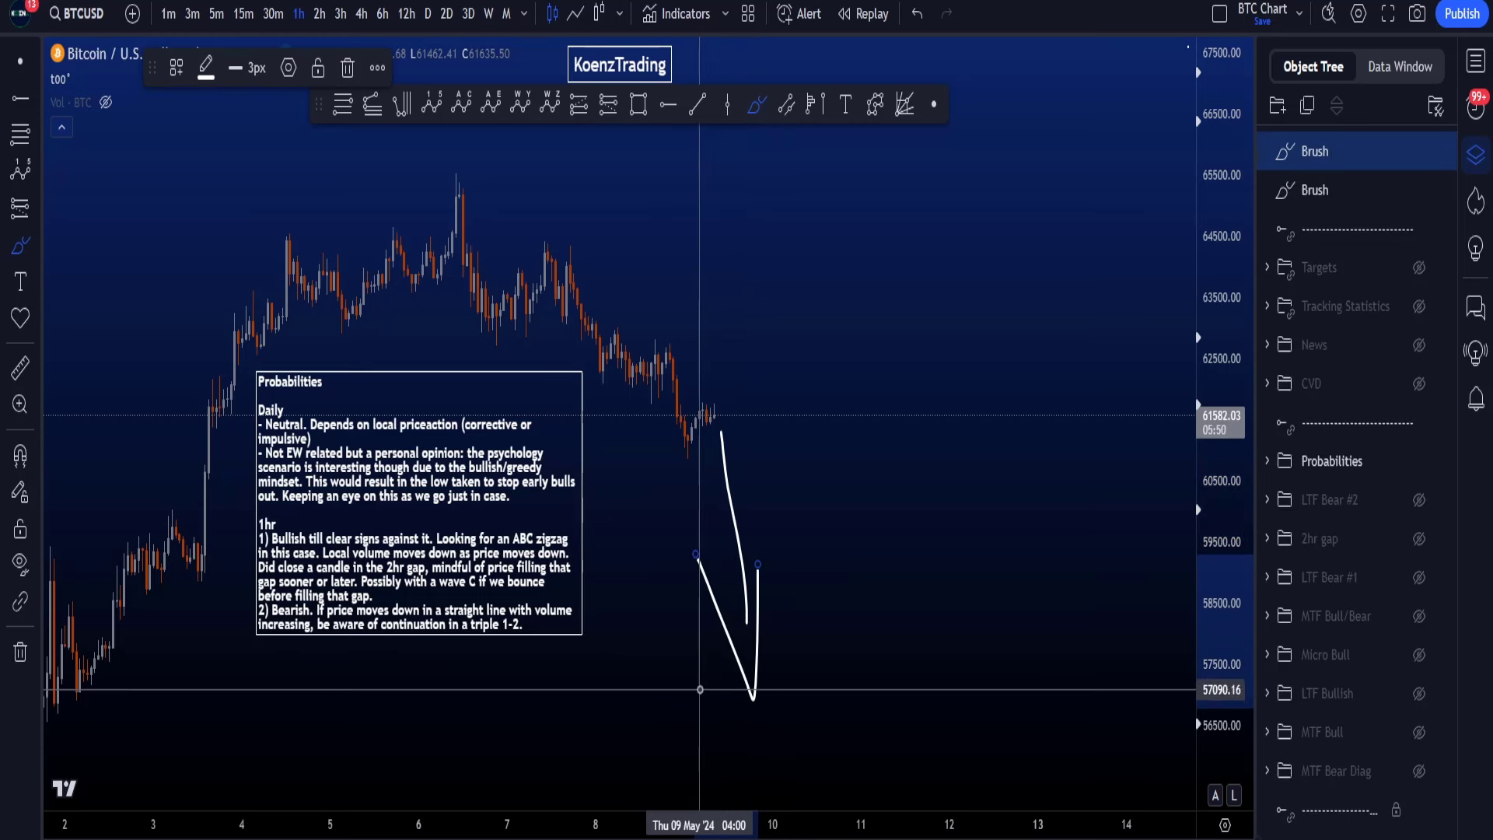
{"action": "key", "text": "ctrl+z"}
Brush a stepped decline from the 6 May high to about 55100 and a stroke continuing the steep drop, and undo the remaining strokes.
{"action": "mouse_move", "coordinate": [457, 189]}
{"action": "left_mouse_down"}
{"action": "mouse_move", "coordinate": [598, 327]}
{"action": "mouse_move", "coordinate": [703, 368]}
{"action": "mouse_move", "coordinate": [729, 808]}
{"action": "left_mouse_up"}
{"action": "left_click_drag", "start_coordinate": [749, 622], "coordinate": [728, 802]}
{"action": "key", "text": "ctrl+z"}
{"action": "key", "text": "ctrl+z"}
{"action": "key", "text": "ctrl+z"}
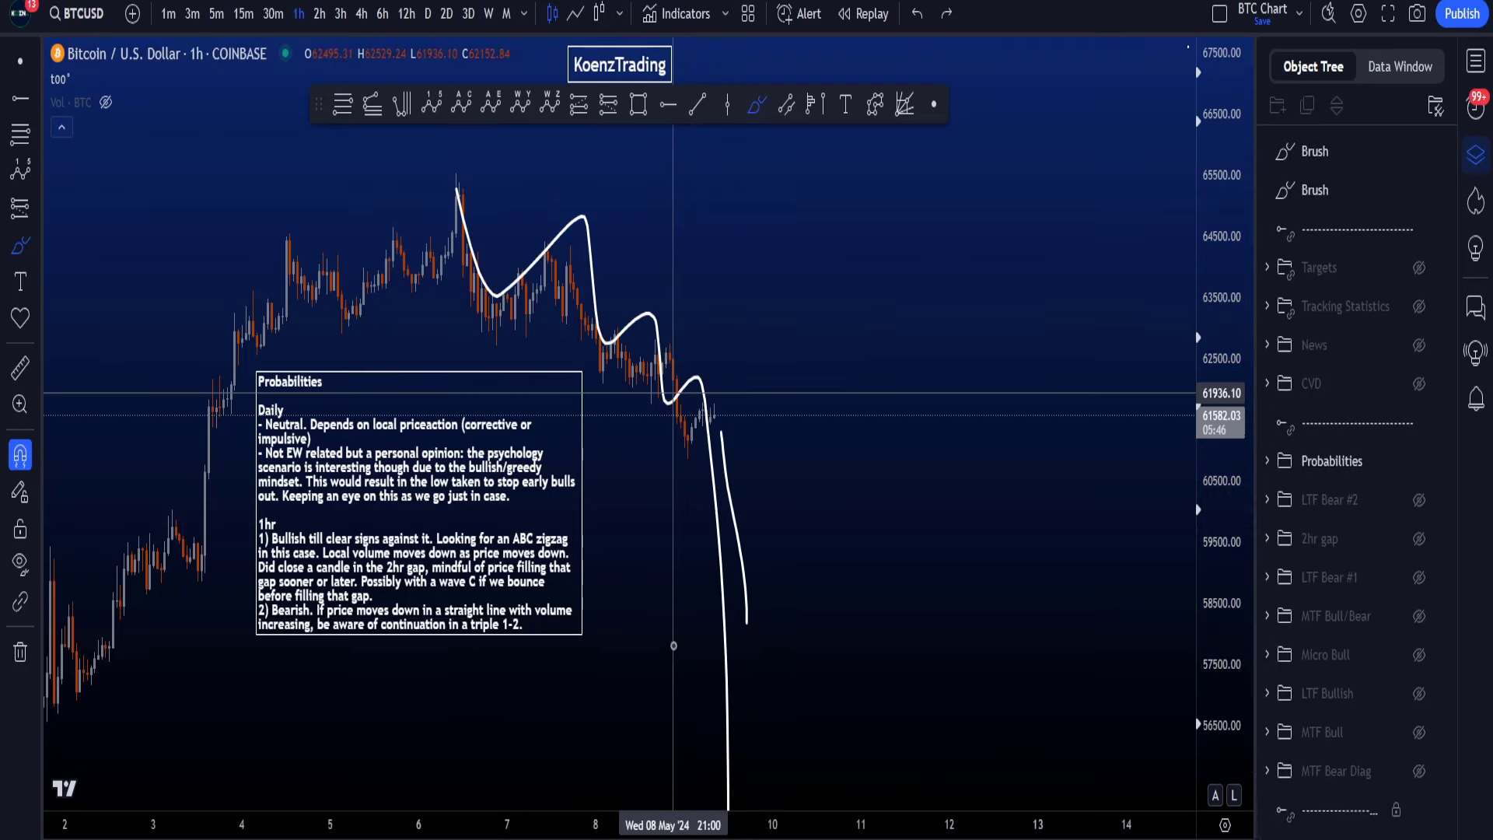